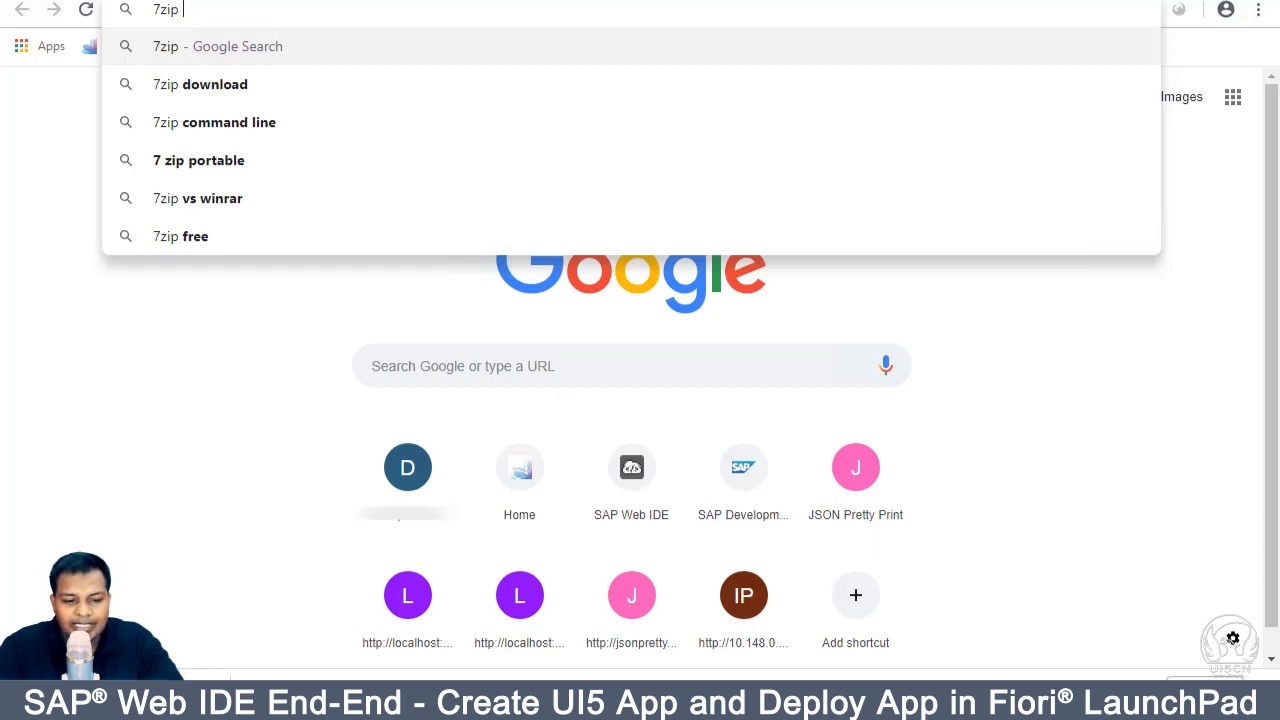
Step: Run a Google search for 7zip from the Chrome address bar
click(216, 484)
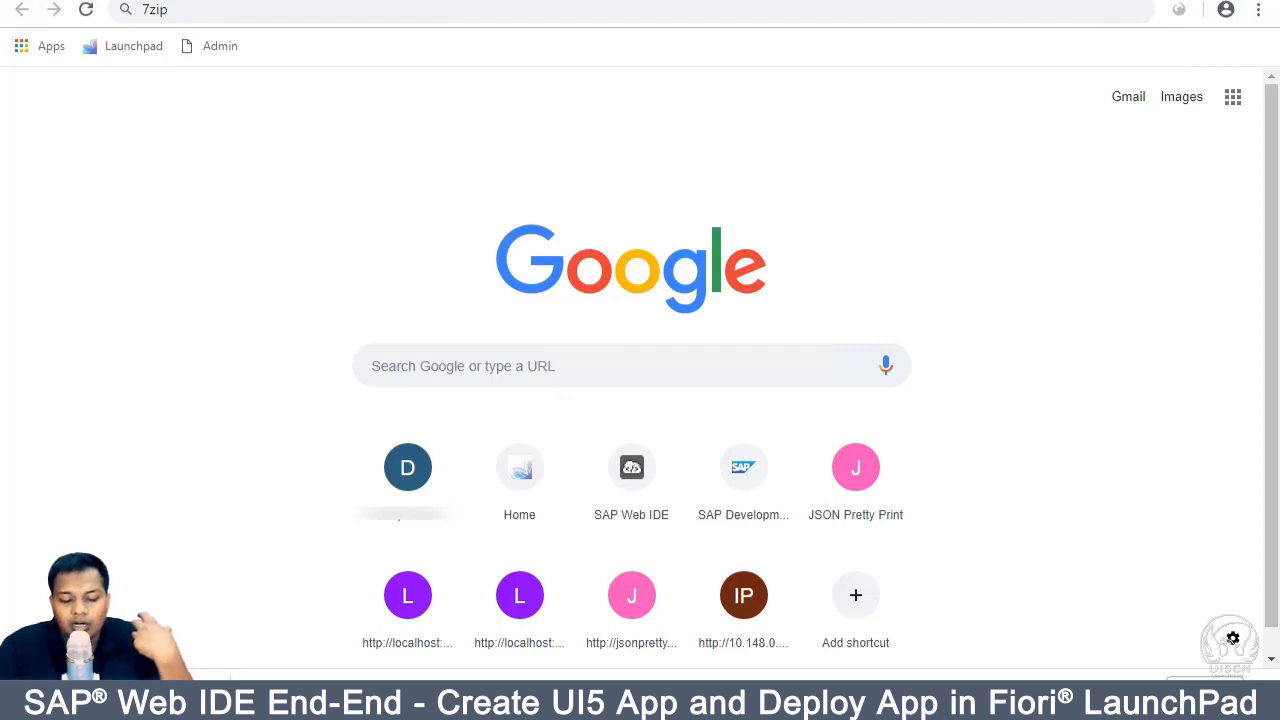
click(280, 9)
click(280, 9)
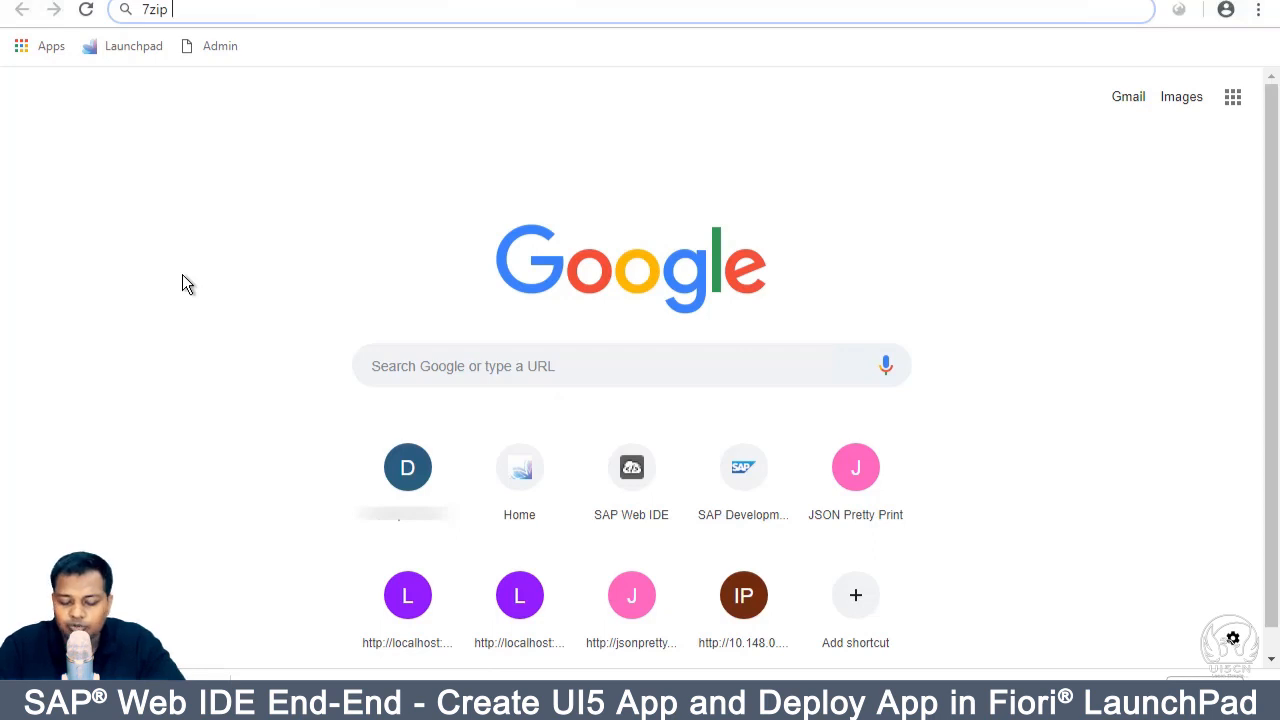
key(Return)
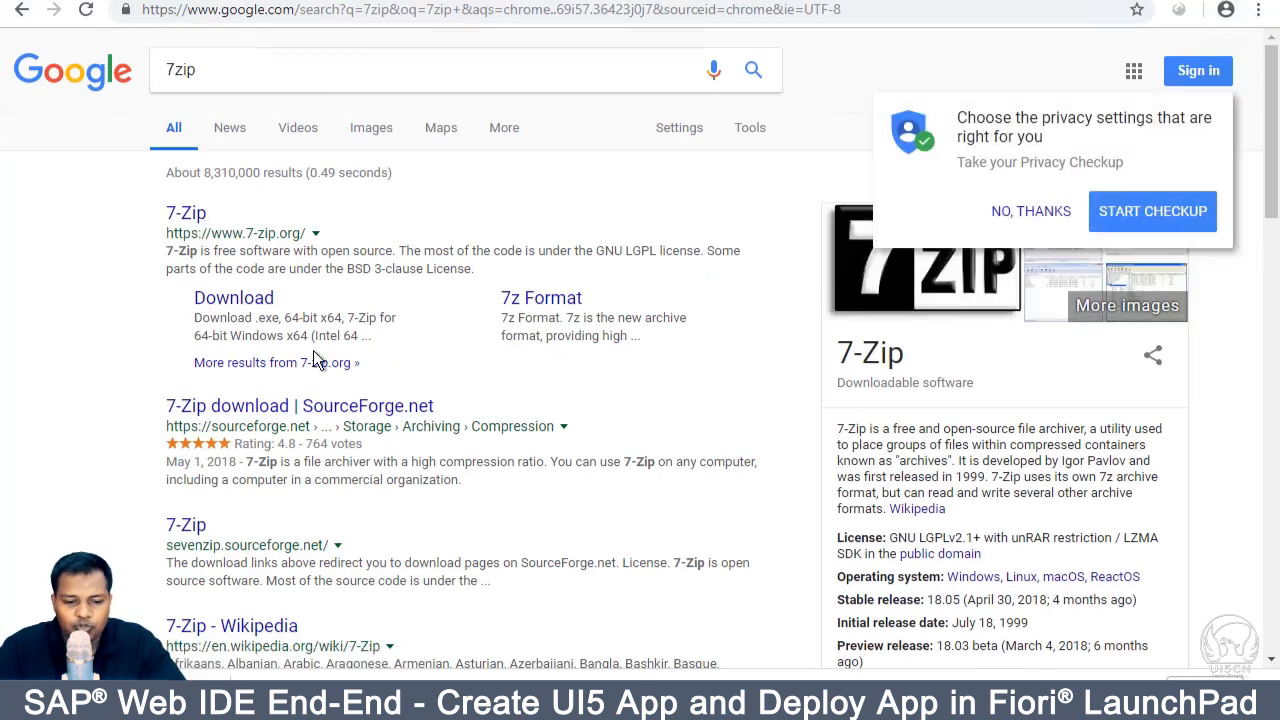
Step: Open the 7-Zip website's download page and pick out the 64-bit x64 Windows installer
click(185, 212)
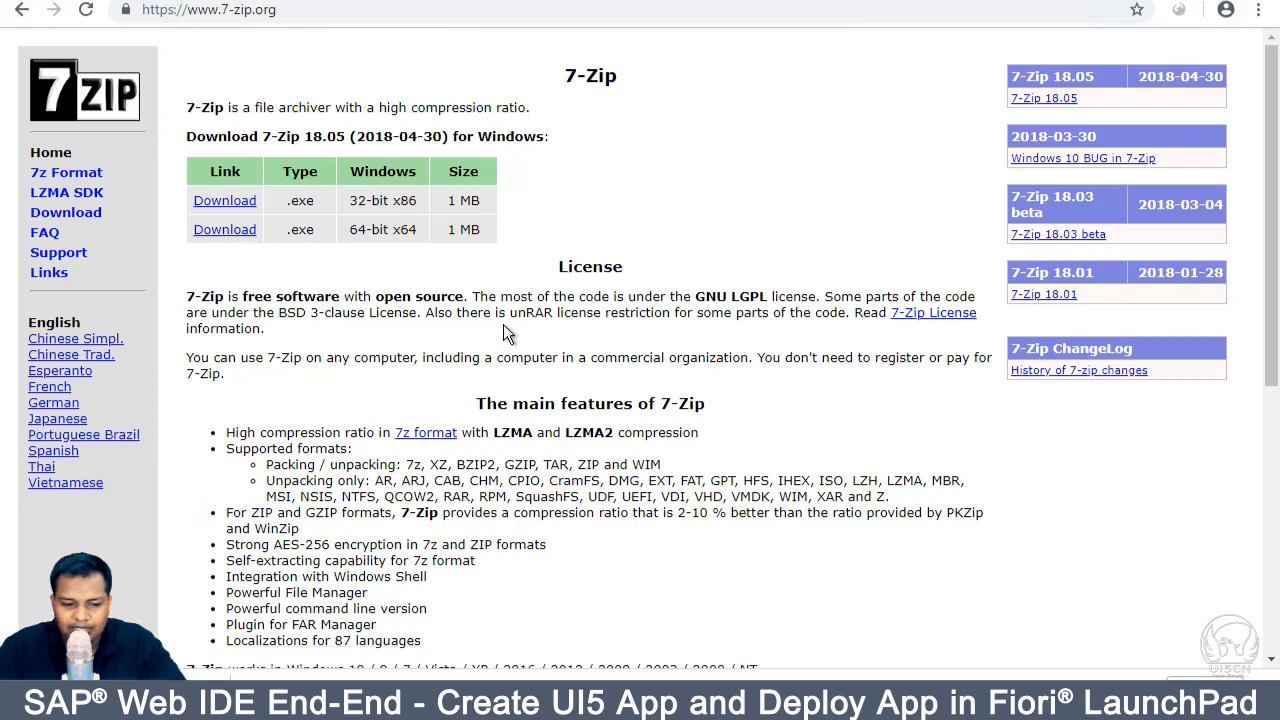
scroll(505, 333, down, 2)
scroll(161, 300, up, 2)
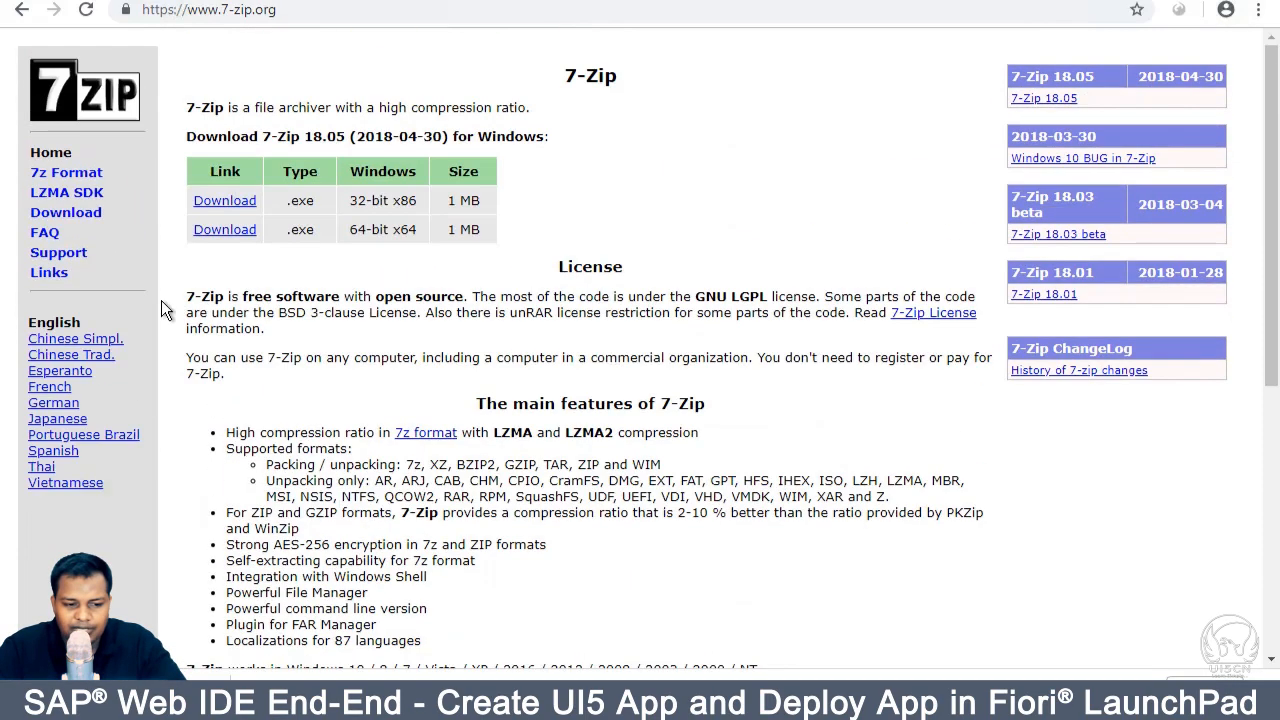
click(65, 212)
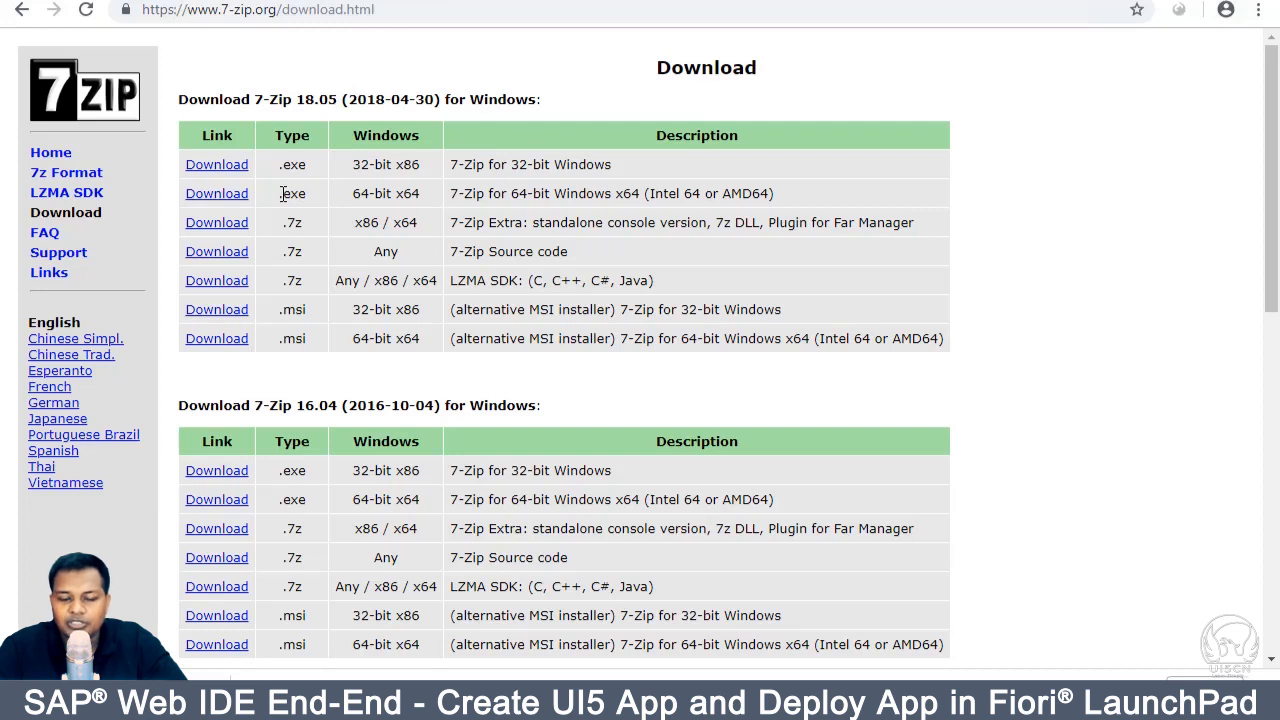
triple_click(581, 199)
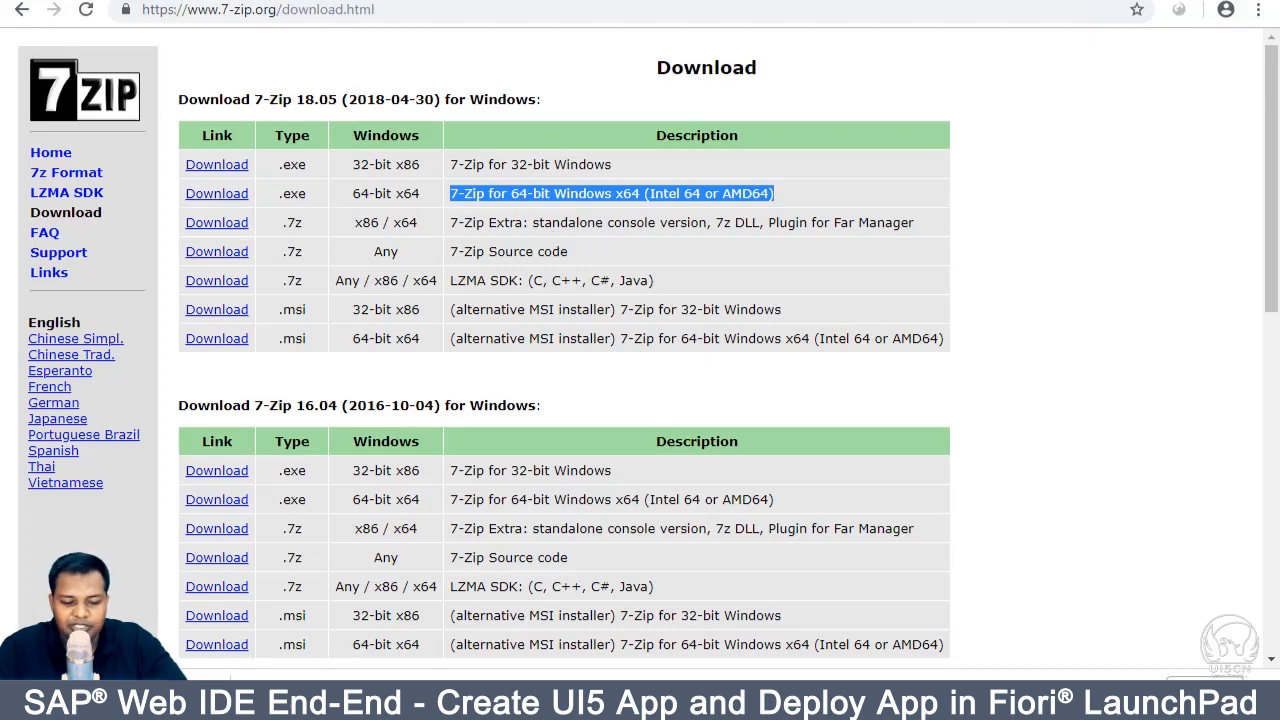
right_click(223, 656)
Step: Extract the sap-webide-personal-edition 1.53.5 trial zip into Downloads with 7-Zip Extract Here
click(245, 628)
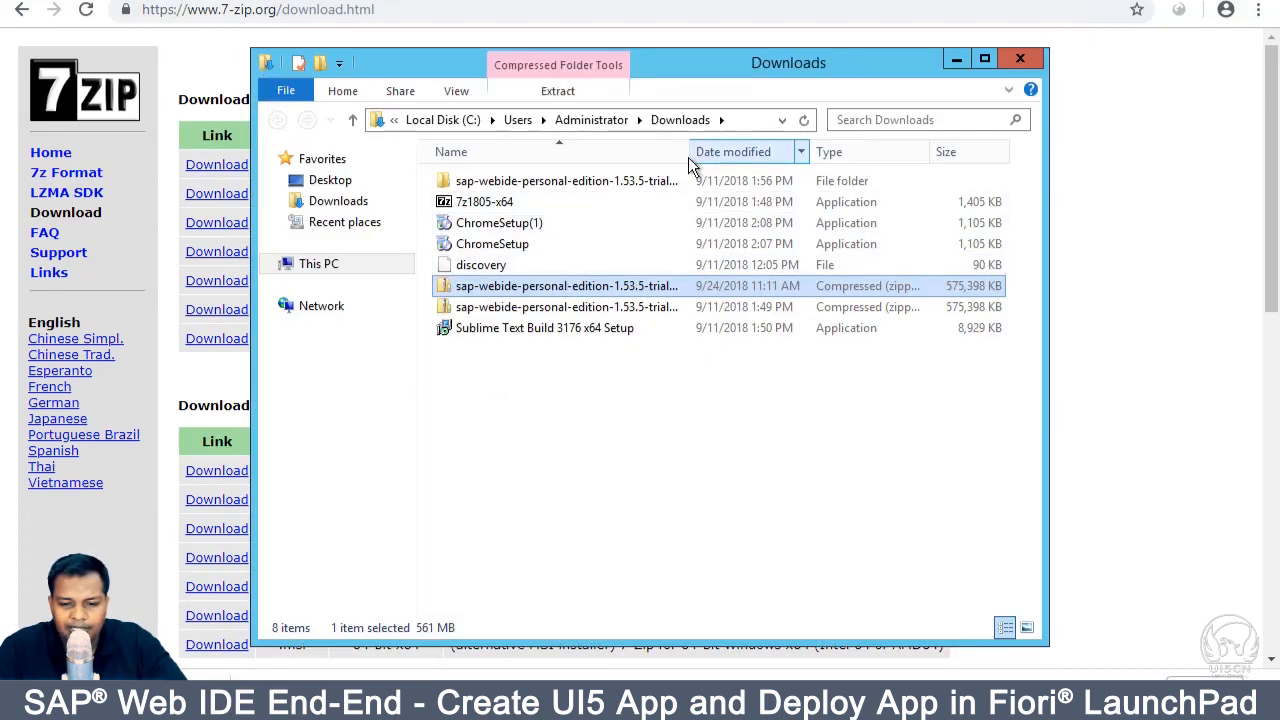
drag(690, 160, 1064, 137)
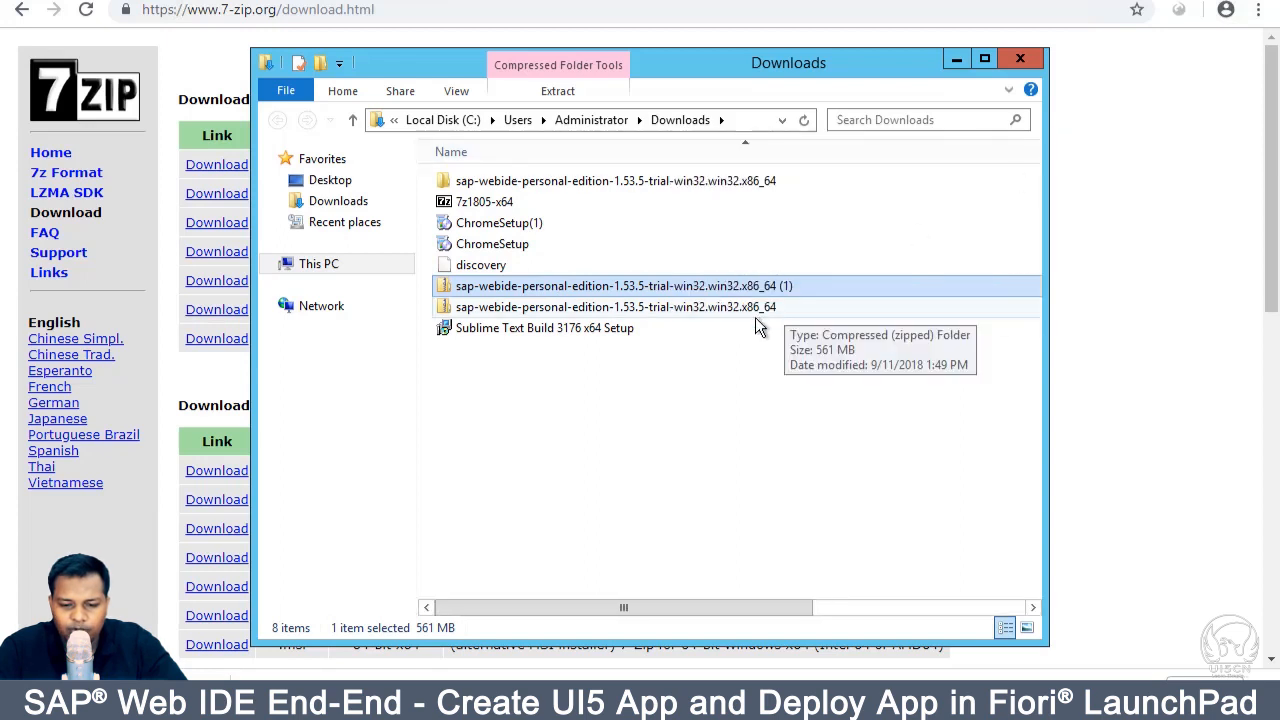
right_click(720, 288)
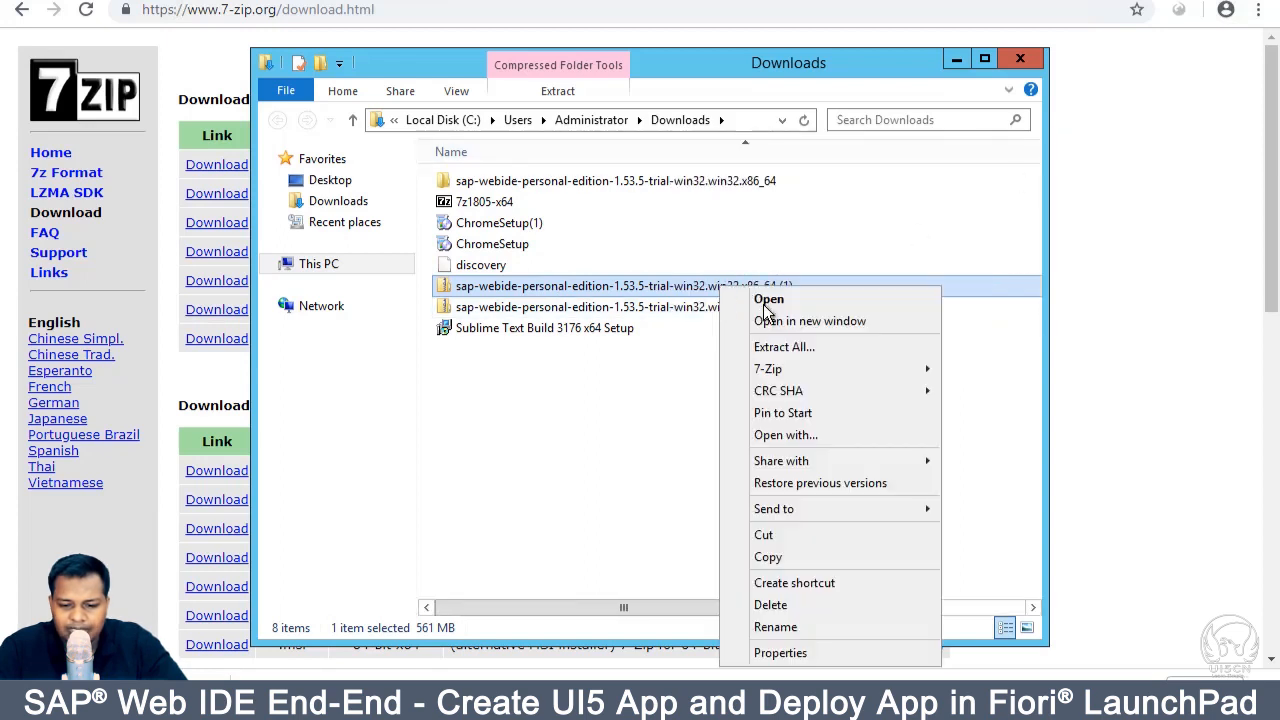
mouse_move(783, 373)
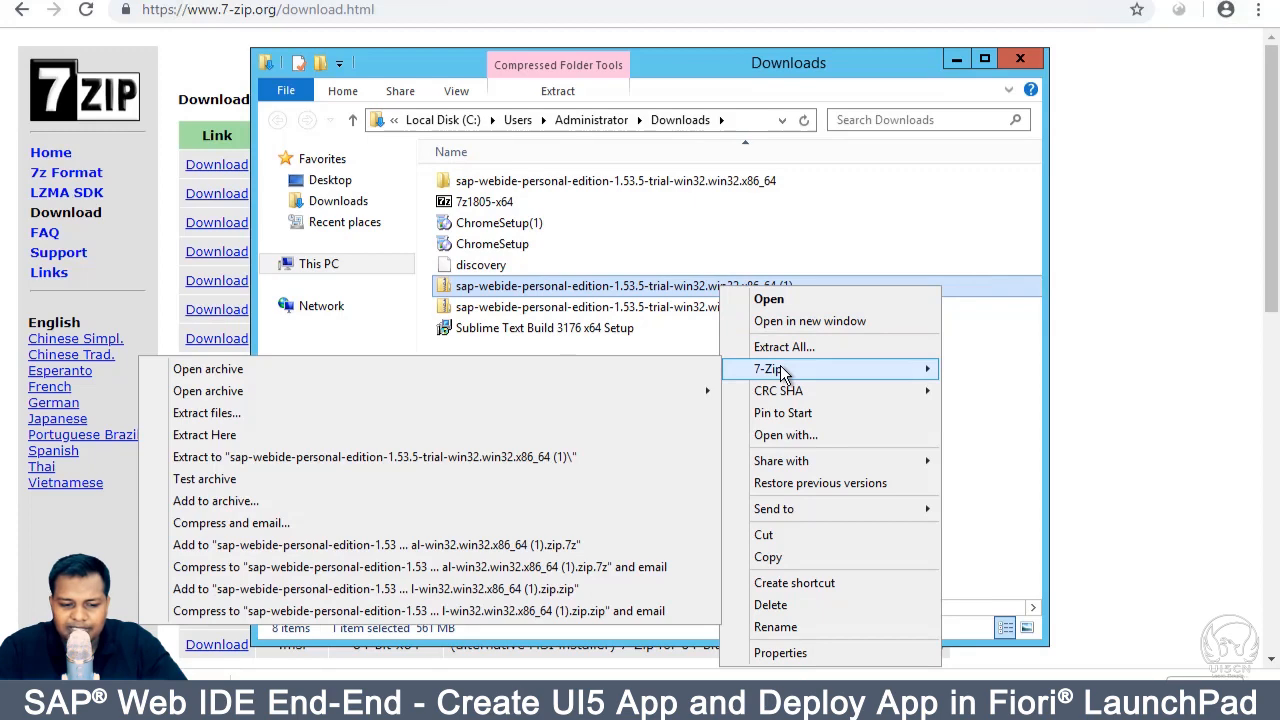
click(637, 436)
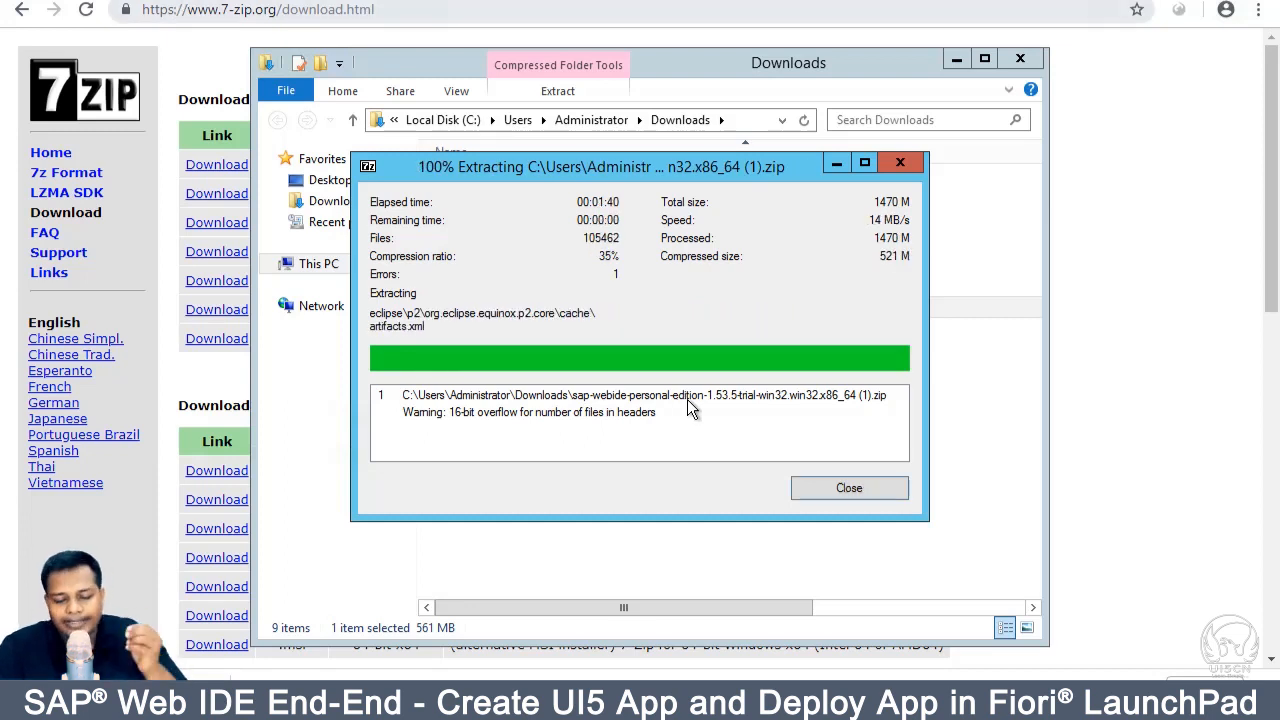
click(810, 487)
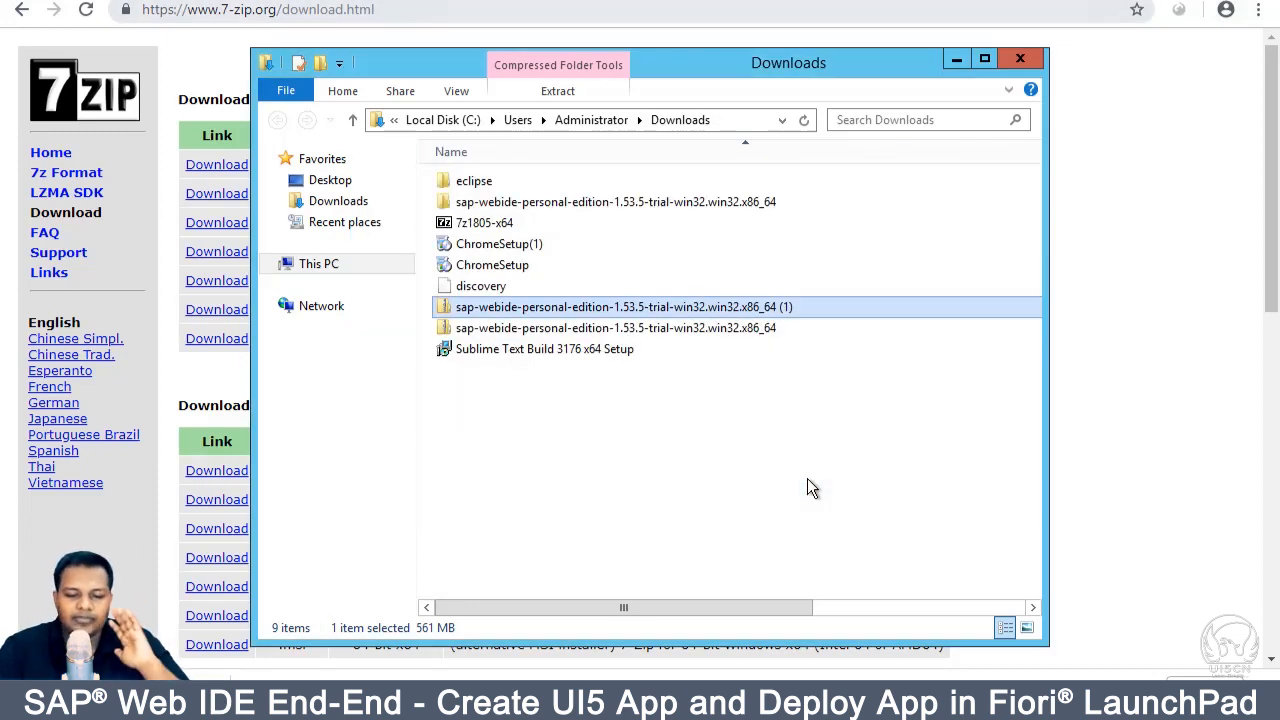
Step: Go into the sap-webide-personal-edition folder, then eclipse, and select orion.exe
double_click(648, 202)
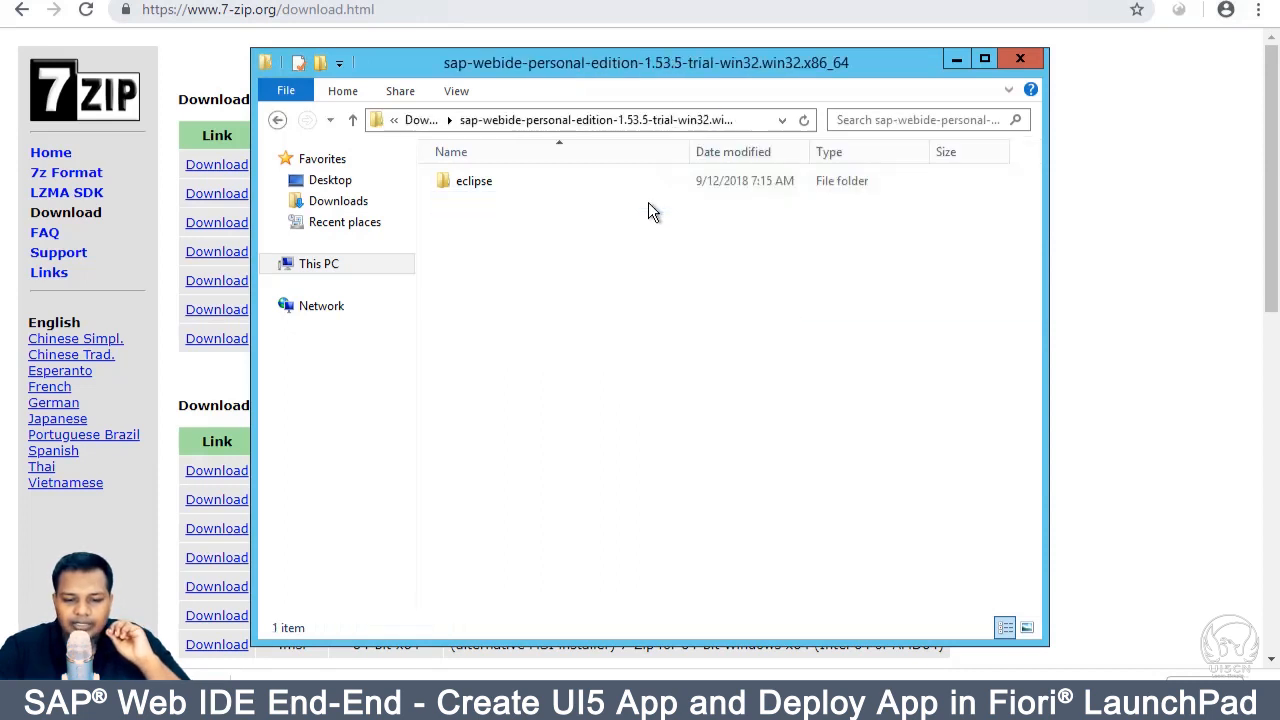
double_click(474, 181)
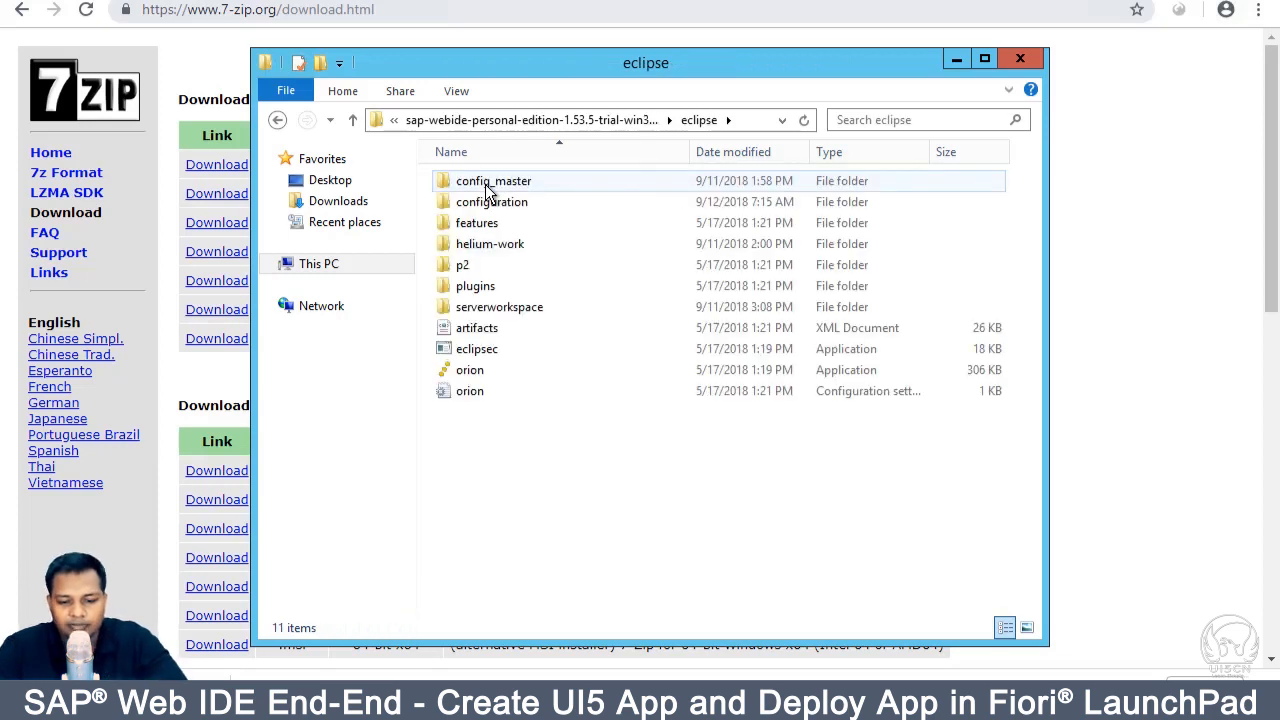
click(484, 372)
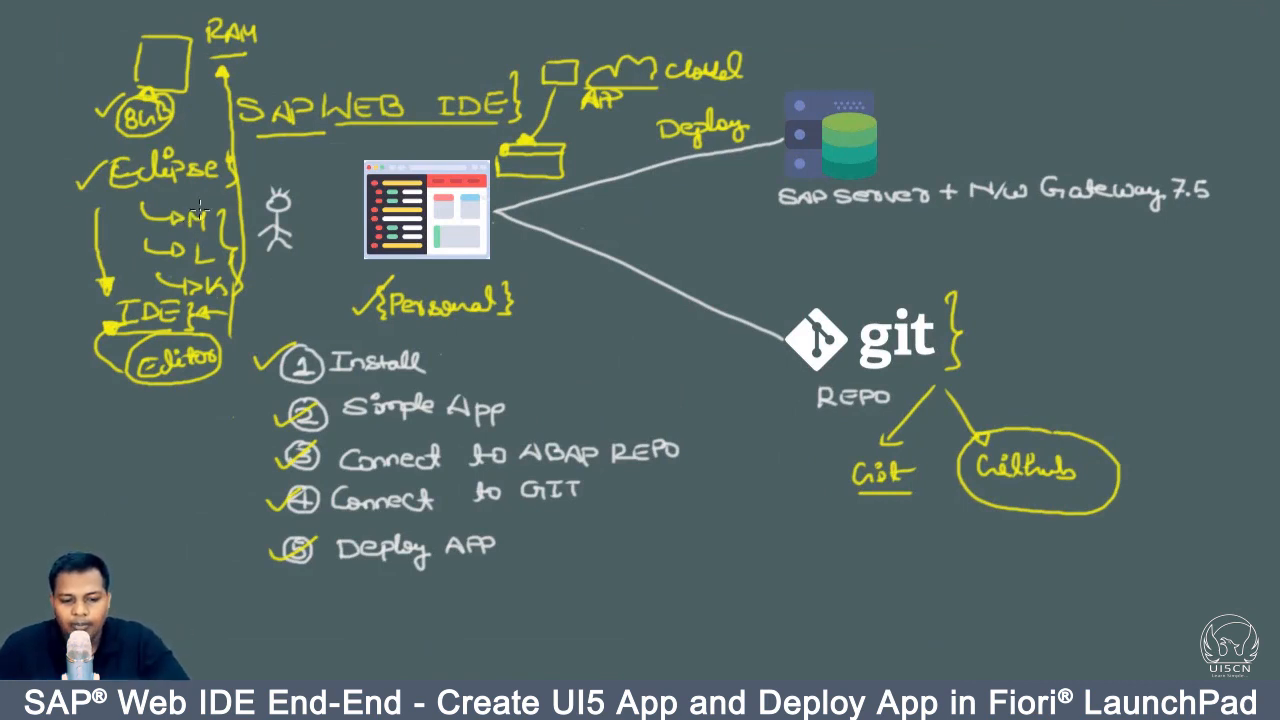
Step: Circle the M under Eclipse and write an underlined 'orion' beneath Editor in the sketch
mouse_move(187, 230)
mouse_down()
mouse_move(214, 226)
mouse_move(186, 212)
mouse_up()
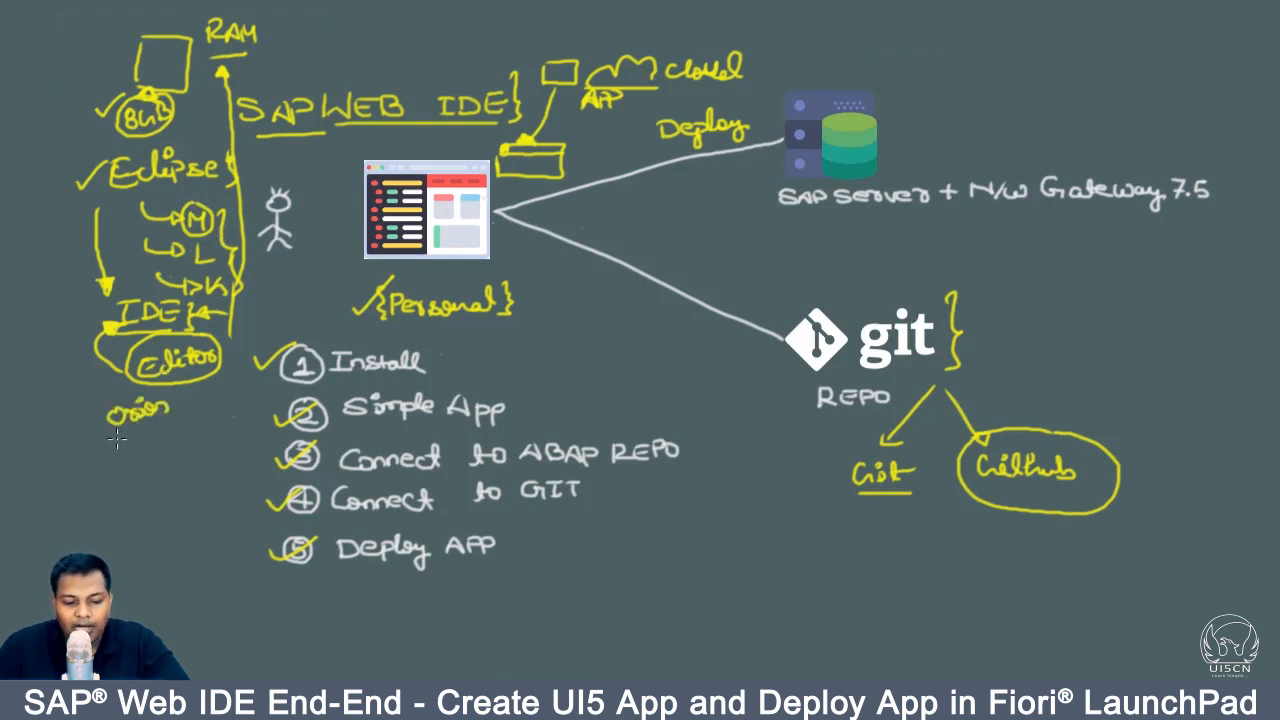
mouse_move(118, 438)
mouse_down()
mouse_move(175, 427)
mouse_move(182, 402)
mouse_move(176, 422)
mouse_up()
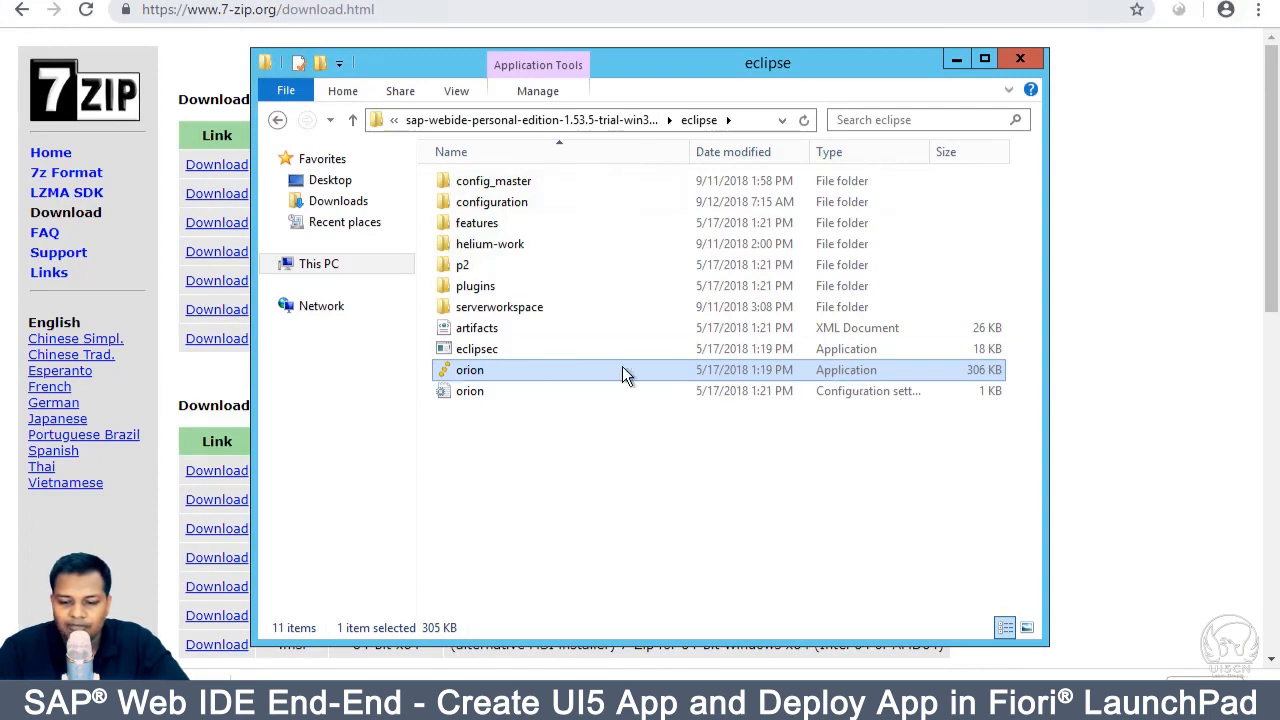
Step: Run orion.exe to start the local Web IDE server and minimize its console
double_click(489, 370)
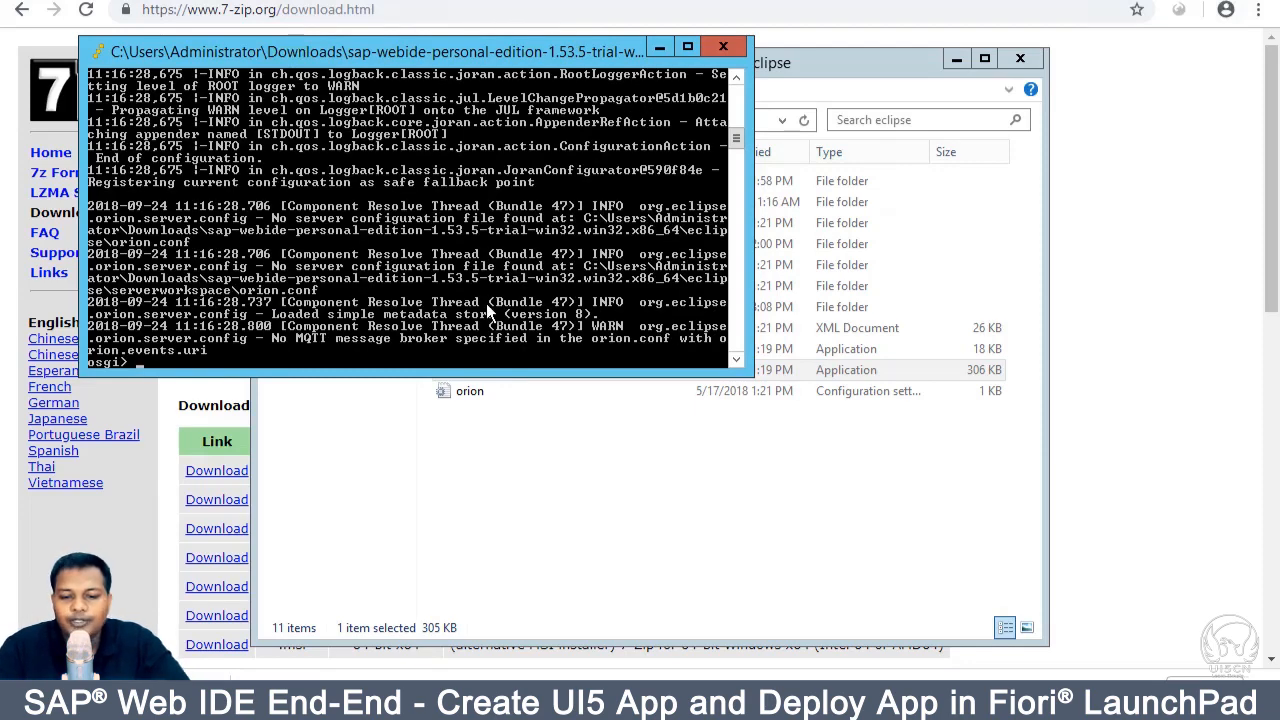
click(659, 48)
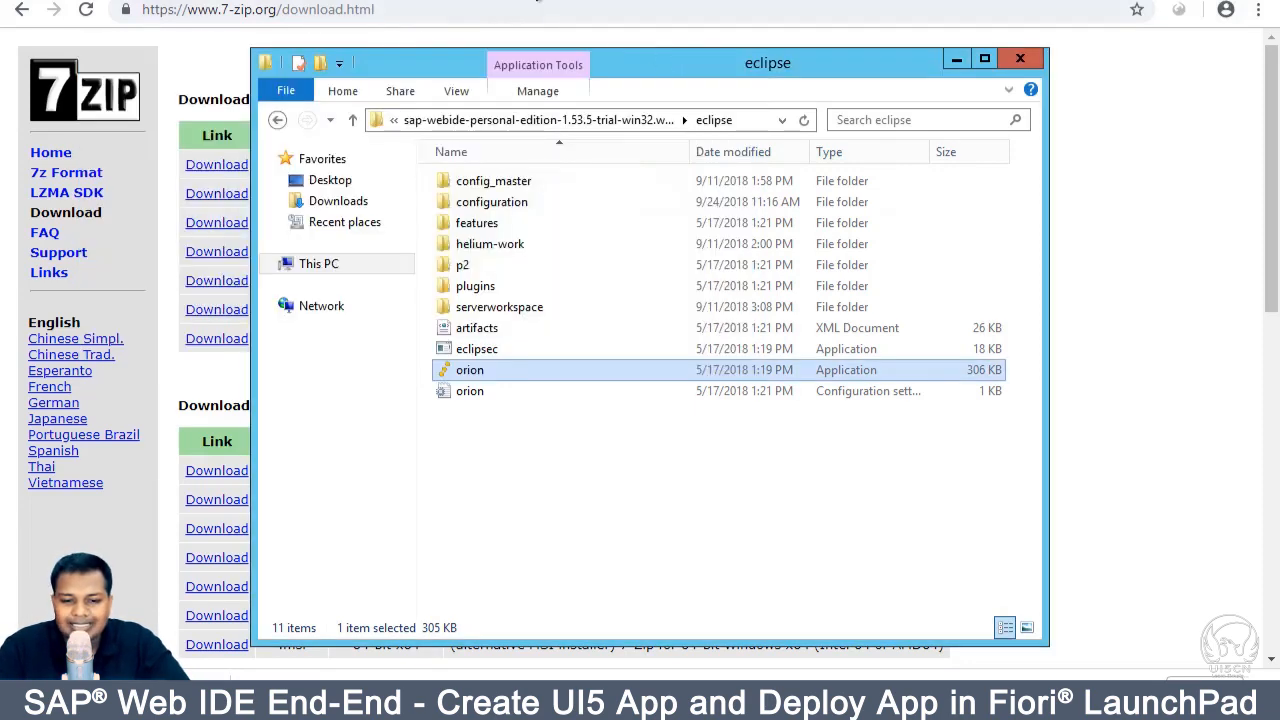
click(537, 0)
Step: Load localhost:8080/webide/index.html in a new Chrome tab
text(lo)
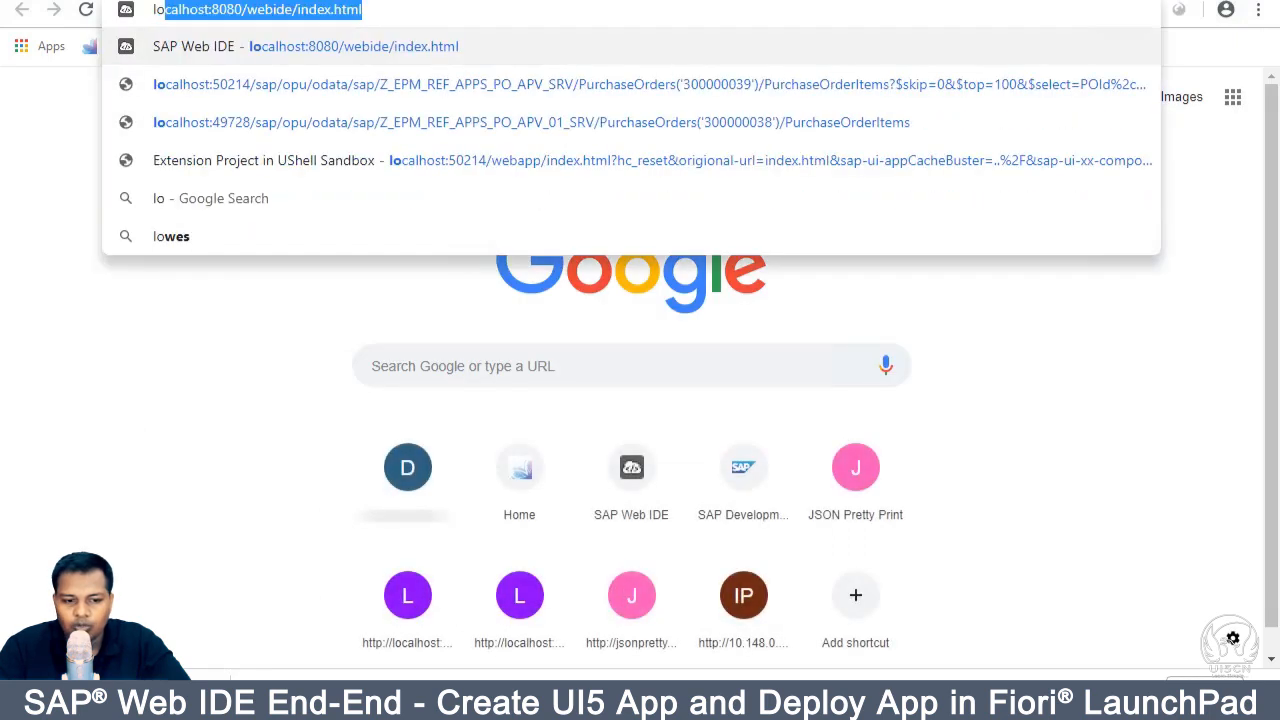
click(268, 12)
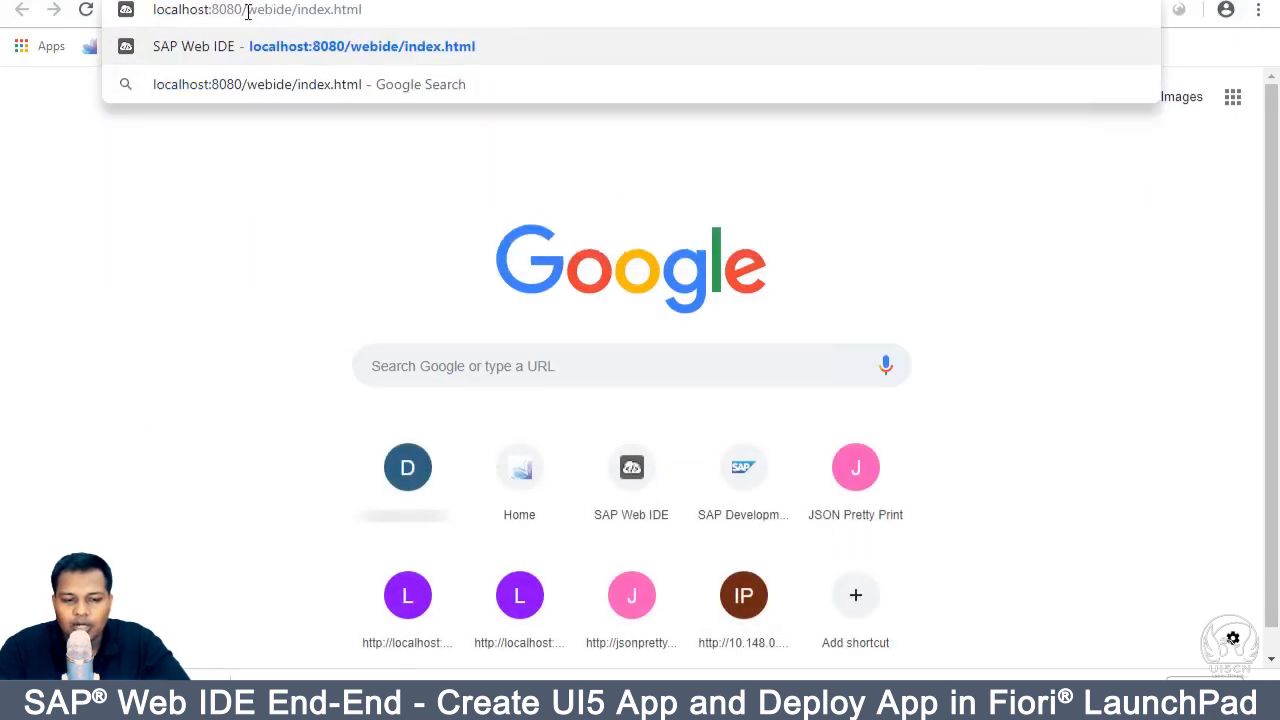
click(293, 12)
key(Return)
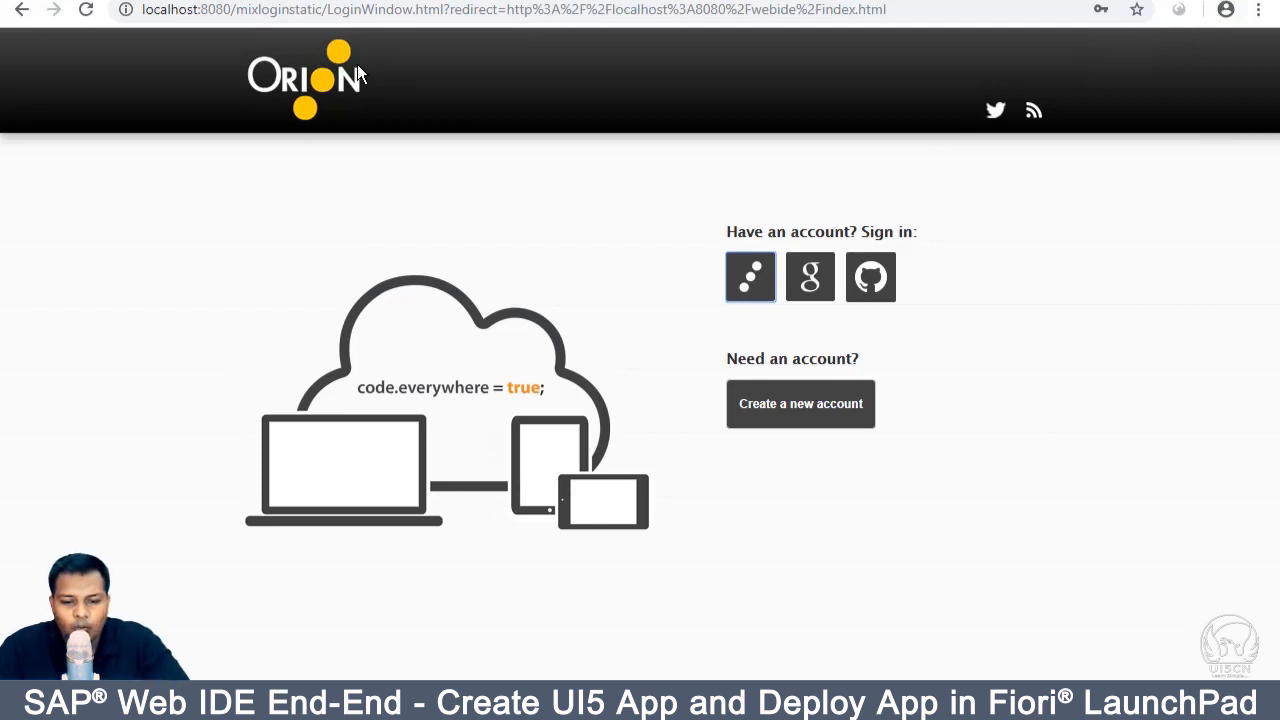
Step: Start a new Orion account, entering a username and the account password
click(771, 400)
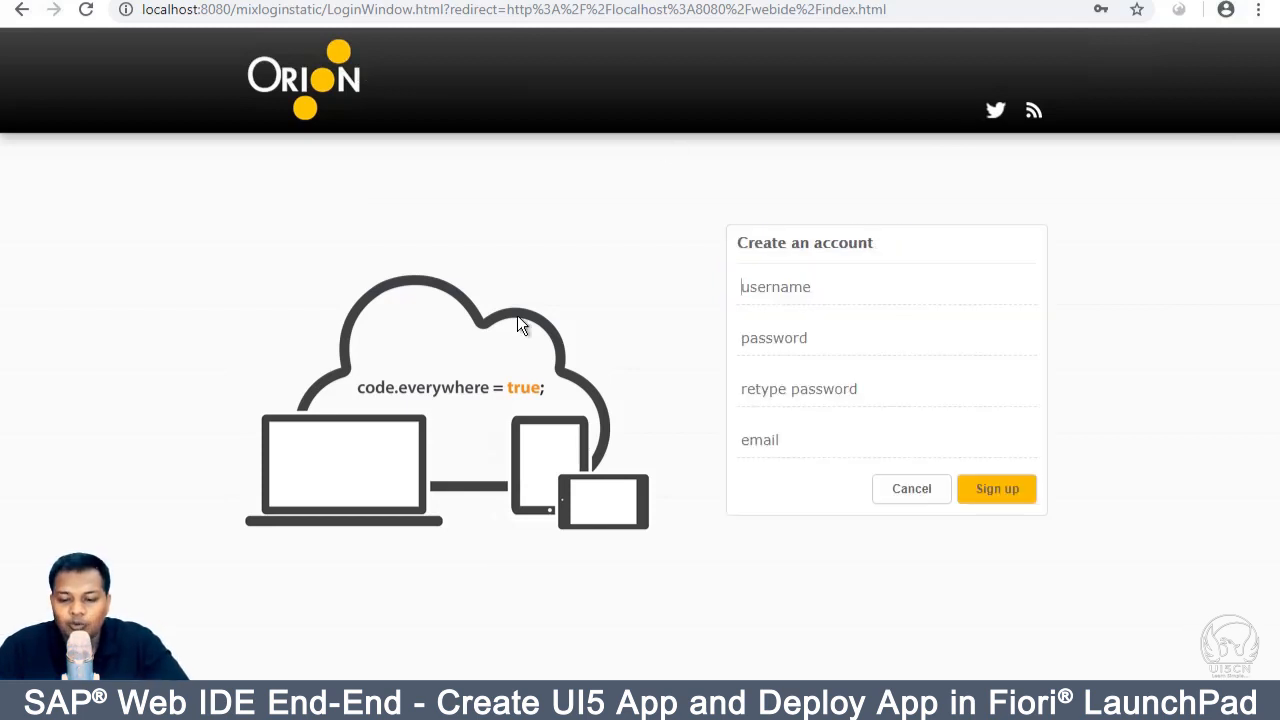
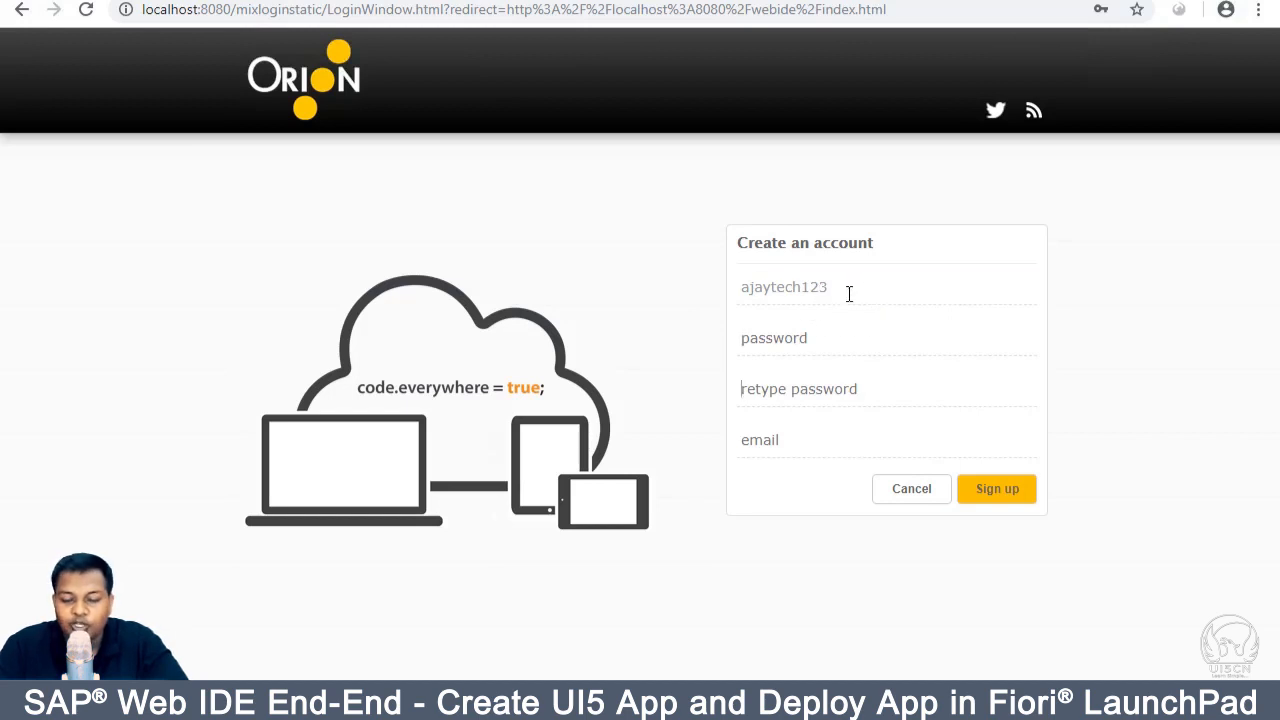
click(806, 345)
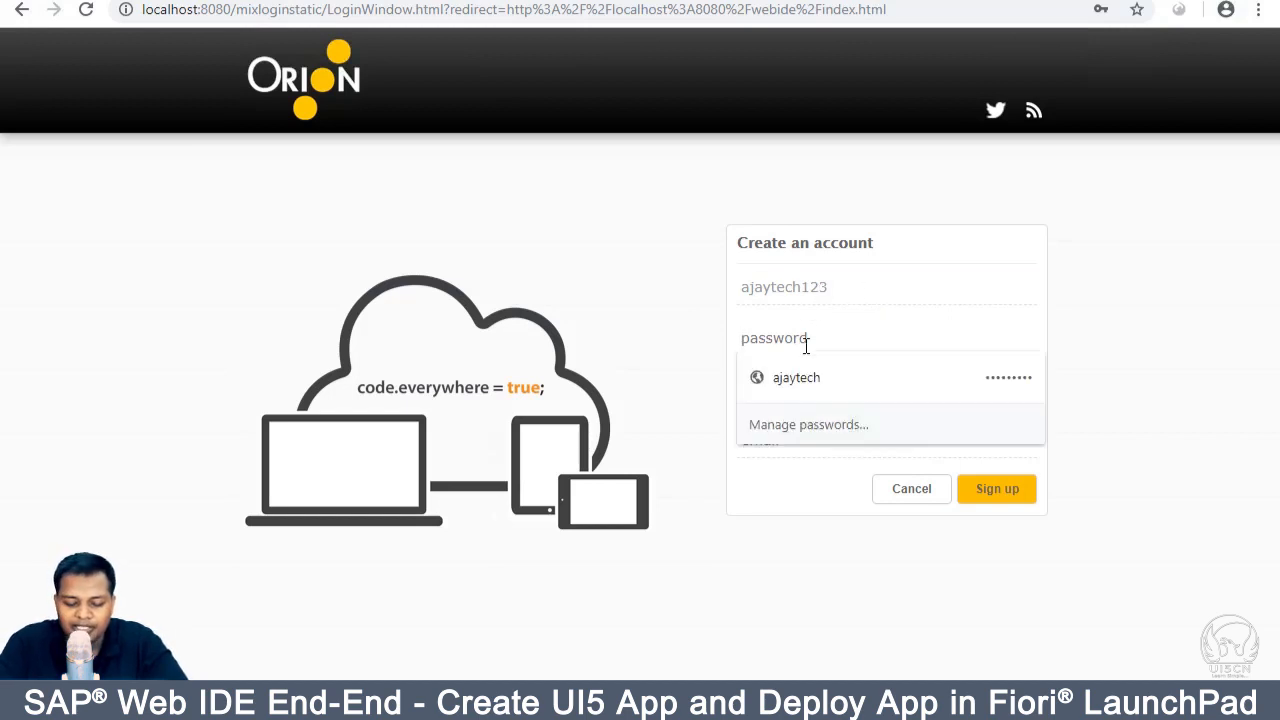
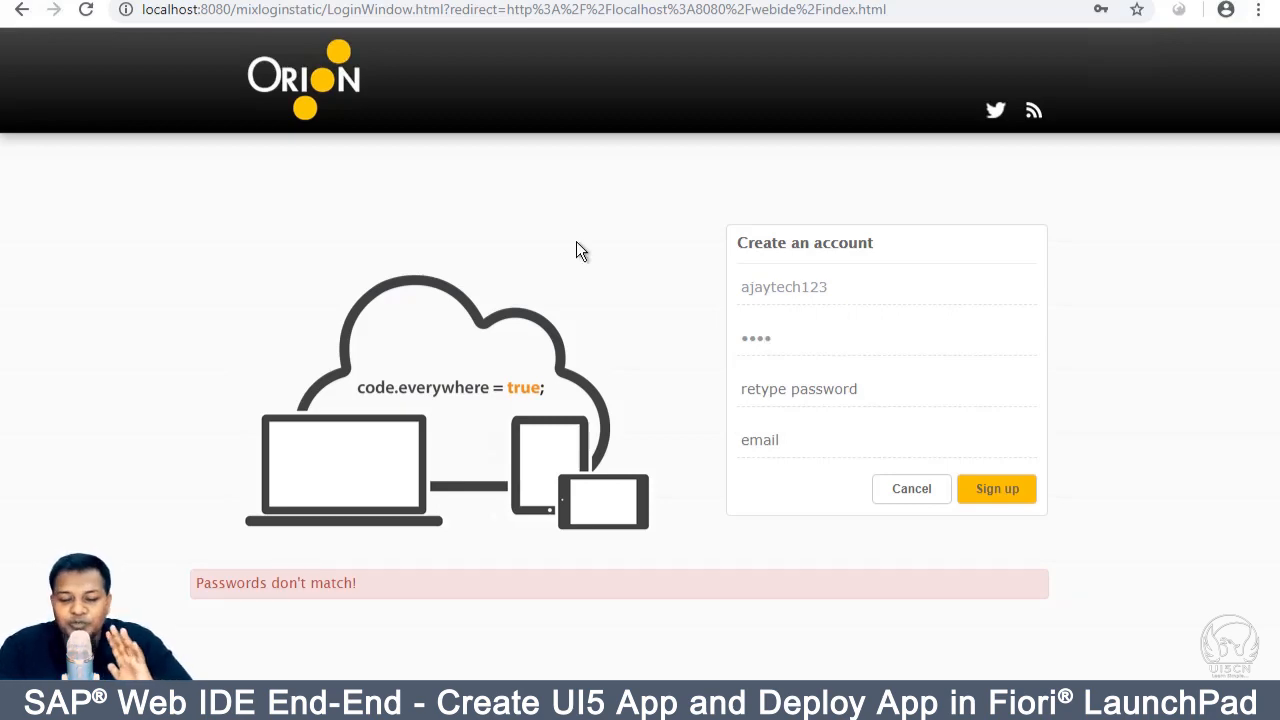
key(BackSpace)
key(BackSpace)
key(BackSpace)
key(BackSpace)
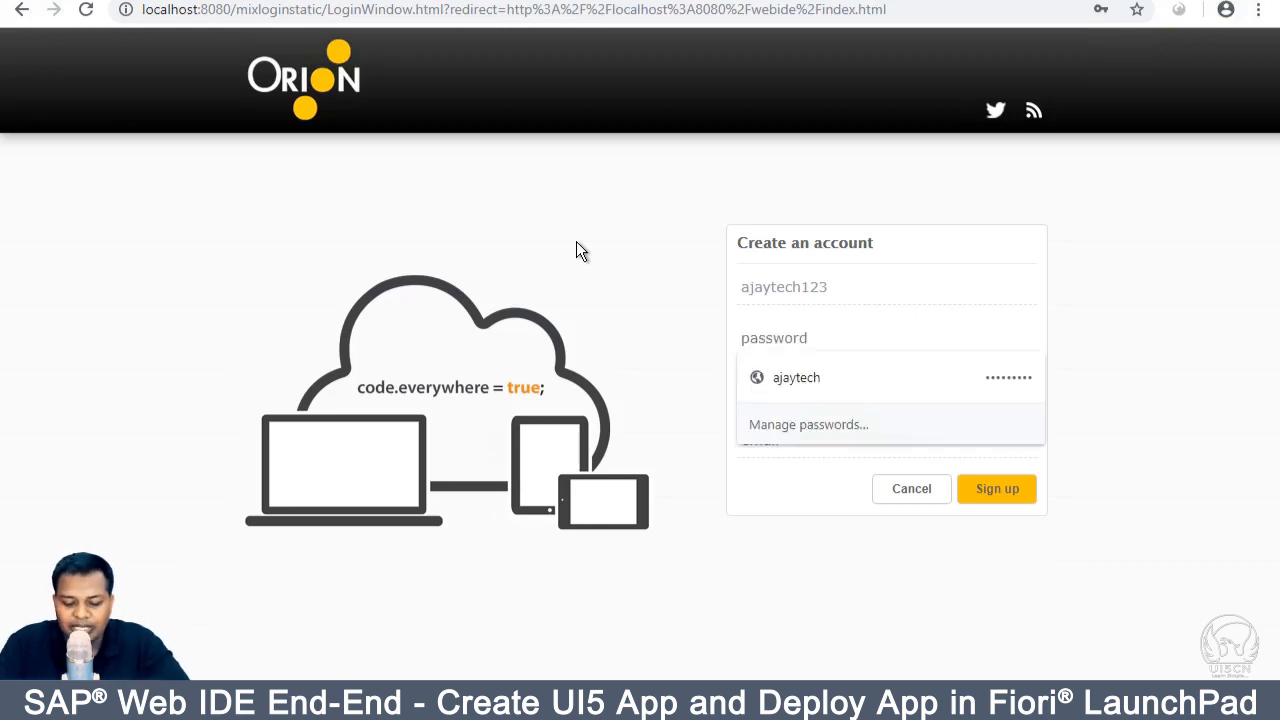
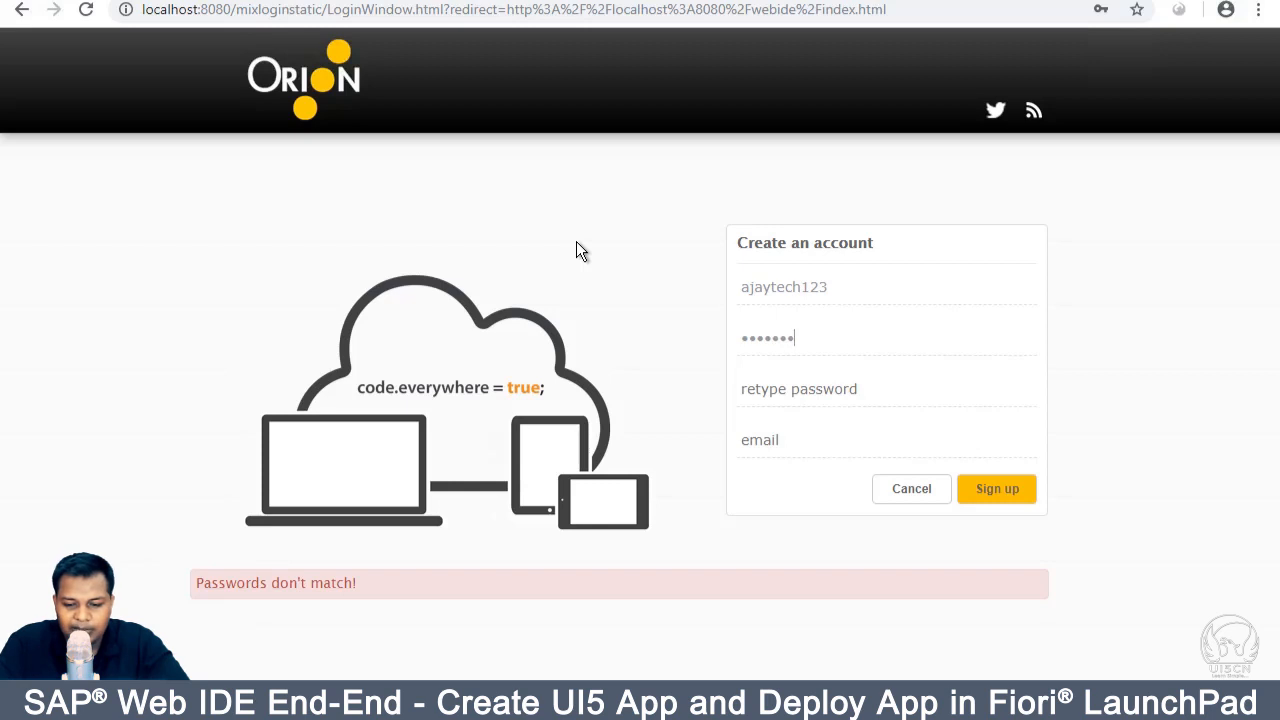
Step: Retype the password, fill in the e-mail address and submit the sign-up
key(Tab)
text(•••••••••)
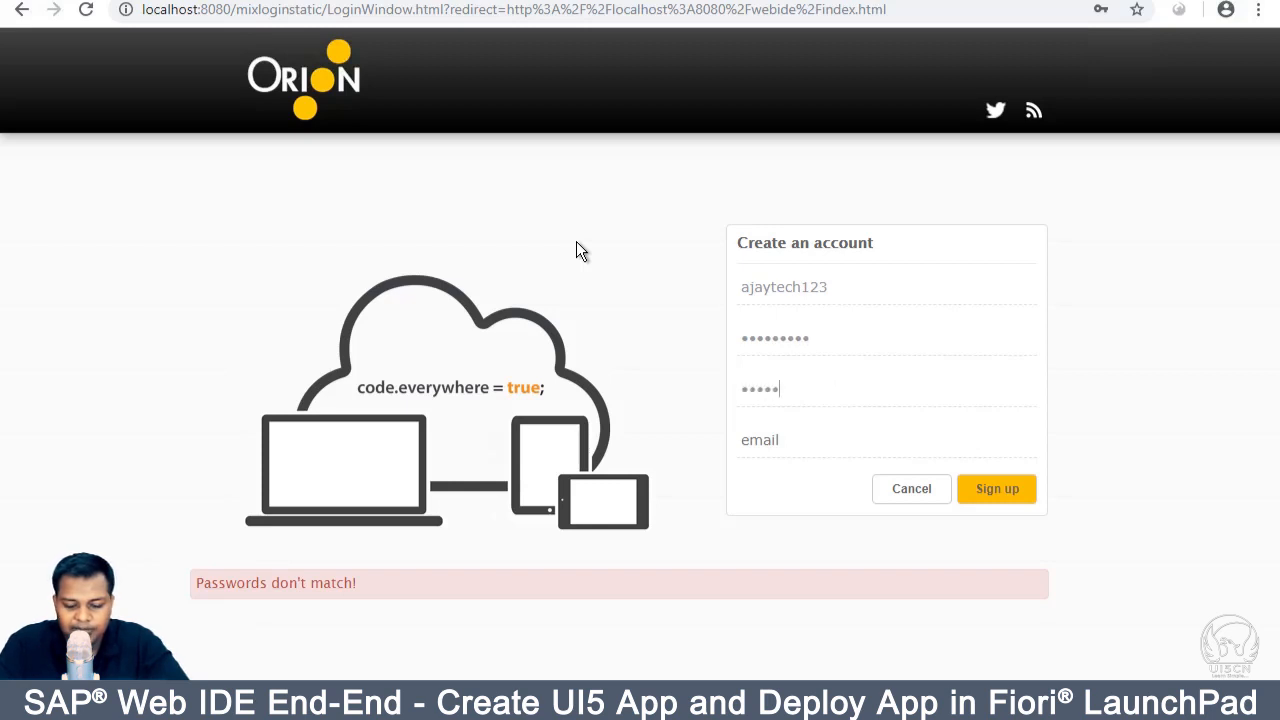
key(Tab)
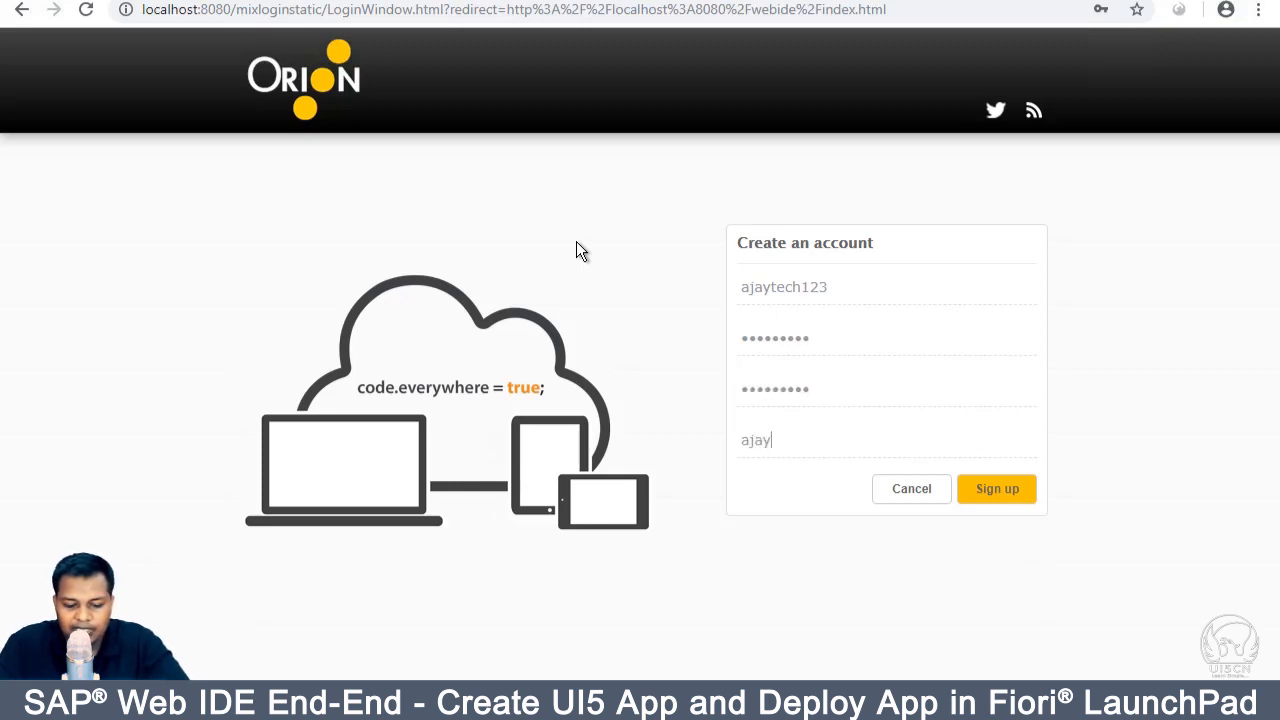
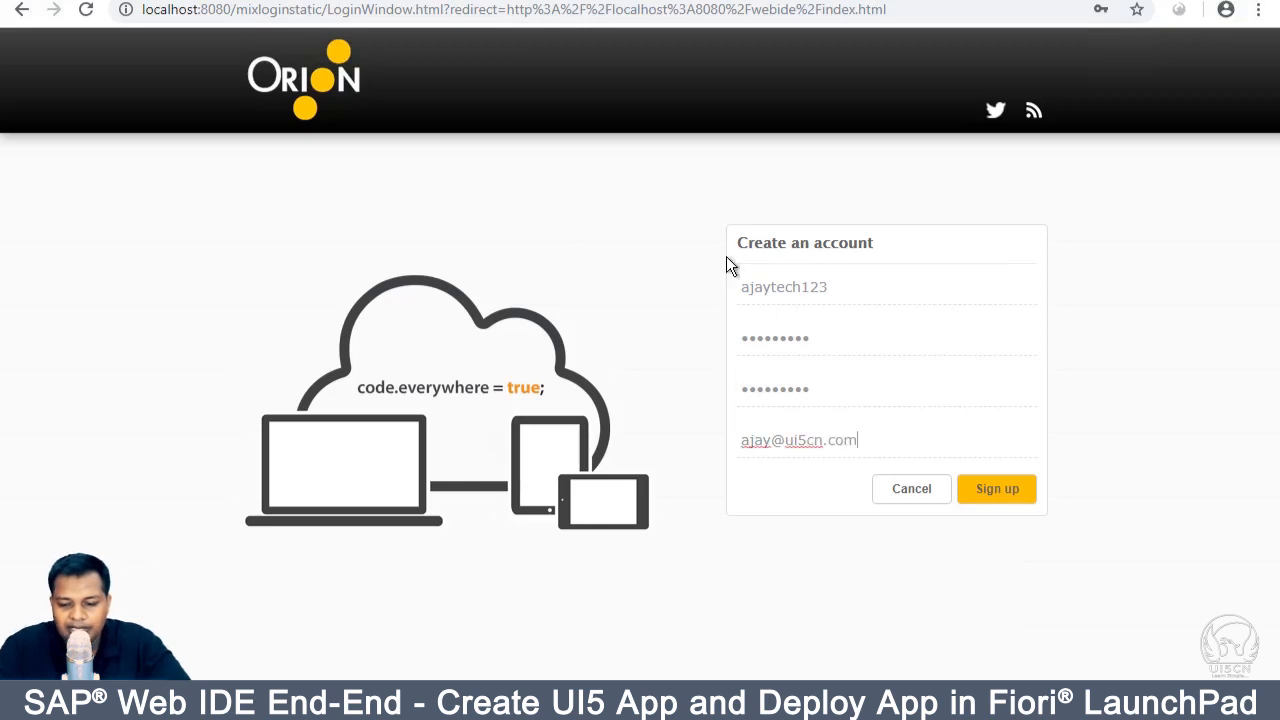
click(999, 491)
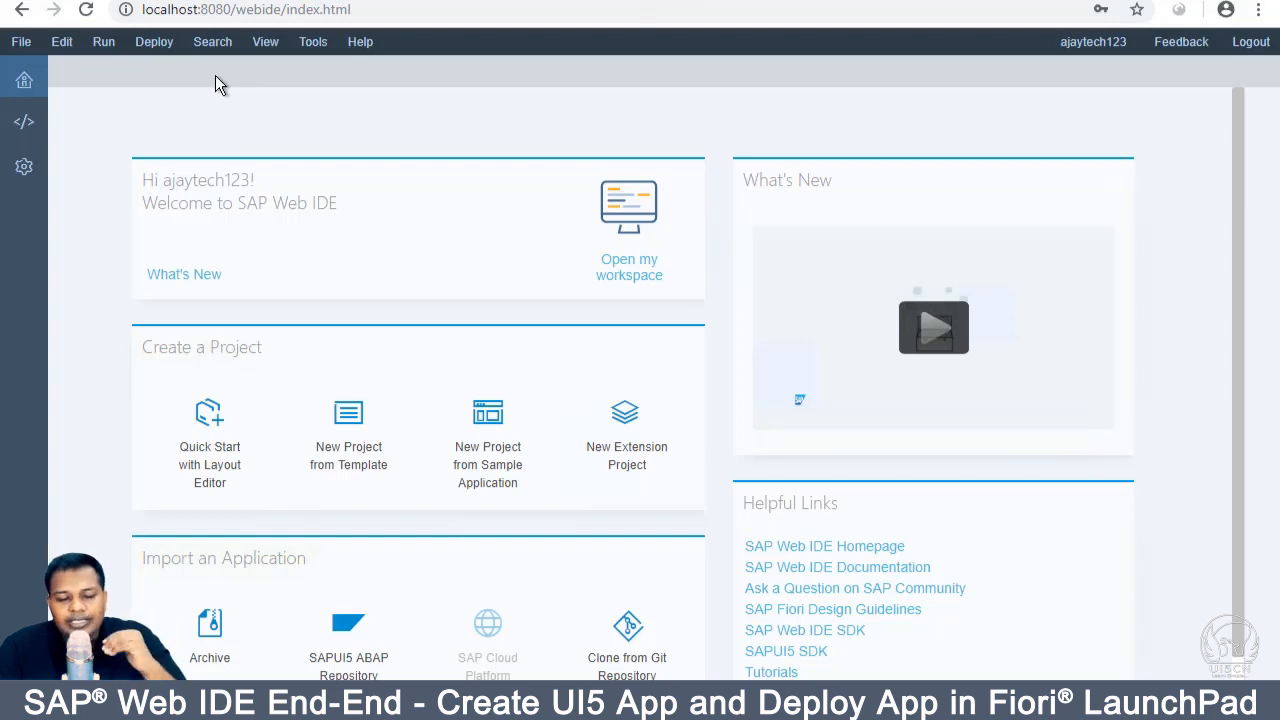
Step: Open a new Chrome incognito window with Ctrl+Shift+N
click(241, 14)
text(N)
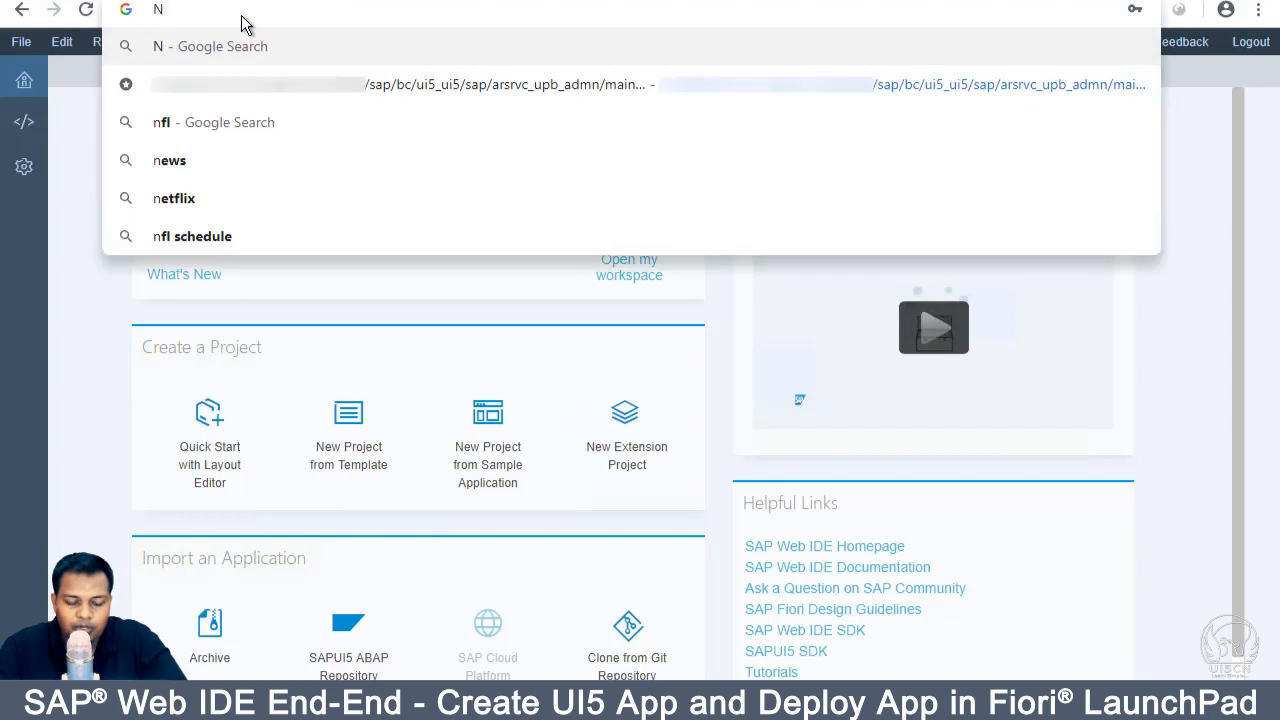
key(Escape)
key(ctrl+shift+n)
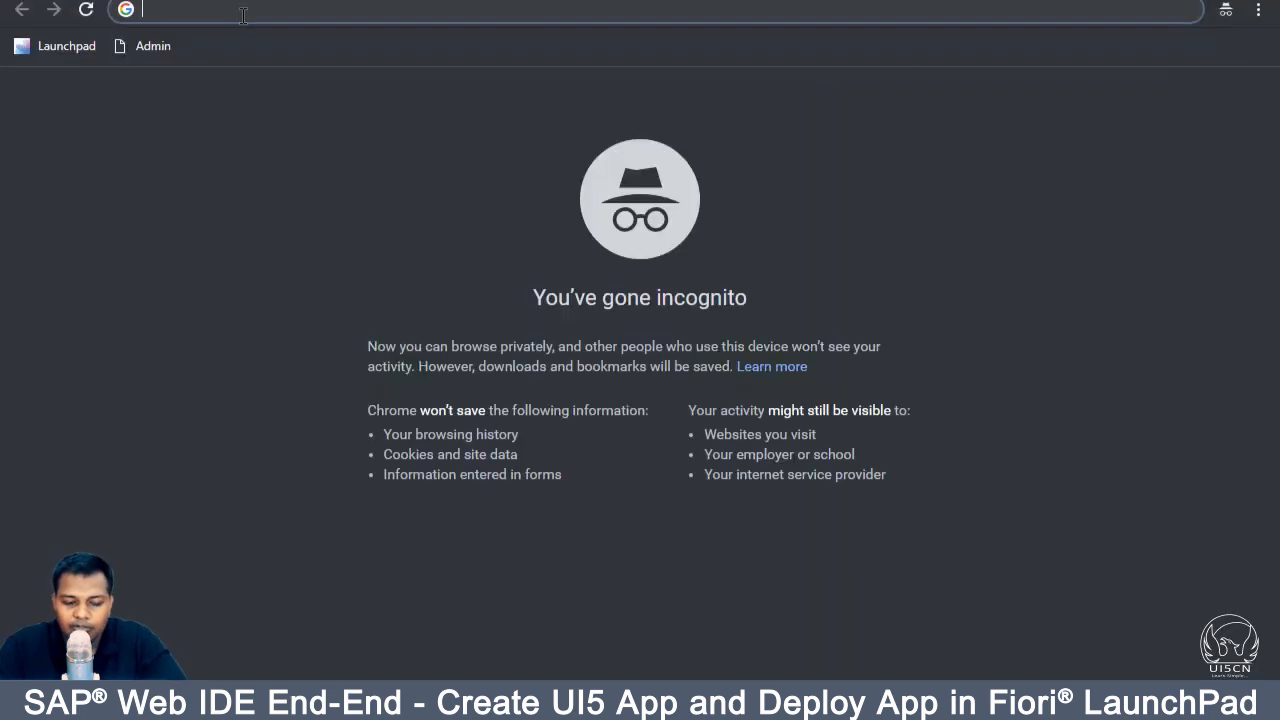
Step: Load localhost:8080/webide/index.html in the incognito window to check for the Orion login
text(lo)
key(Return)
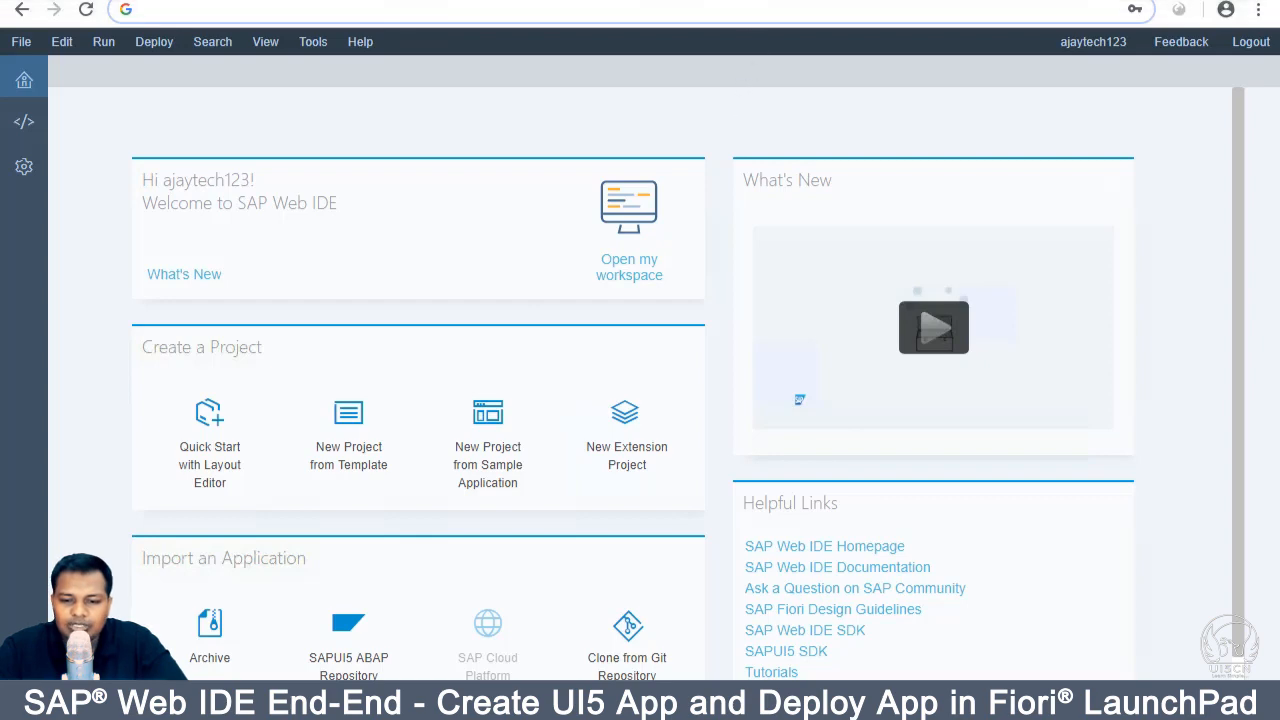
text(localhost:8080/webide/index.html)
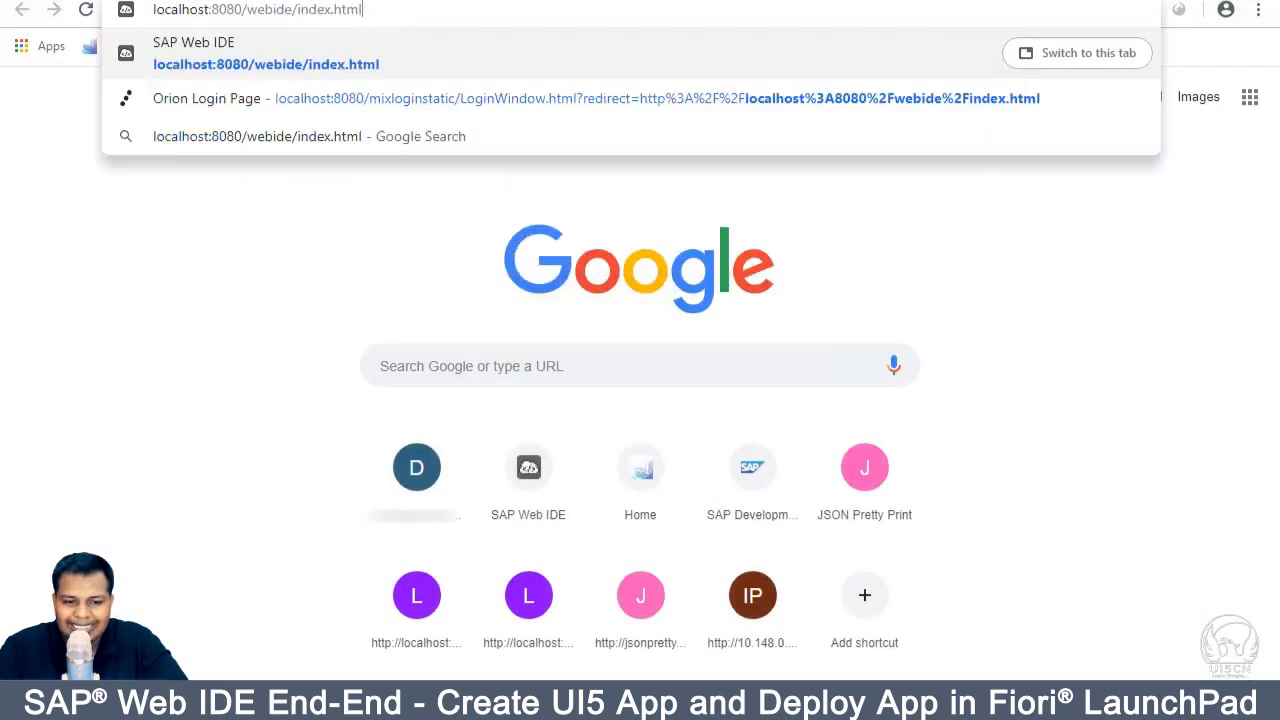
key(BackSpace)
key(BackSpace)
key(BackSpace)
key(BackSpace)
key(BackSpace)
key(BackSpace)
key(BackSpace)
key(BackSpace)
key(BackSpace)
key(BackSpace)
key(BackSpace)
key(BackSpace)
key(BackSpace)
key(BackSpace)
key(BackSpace)
key(BackSpace)
key(BackSpace)
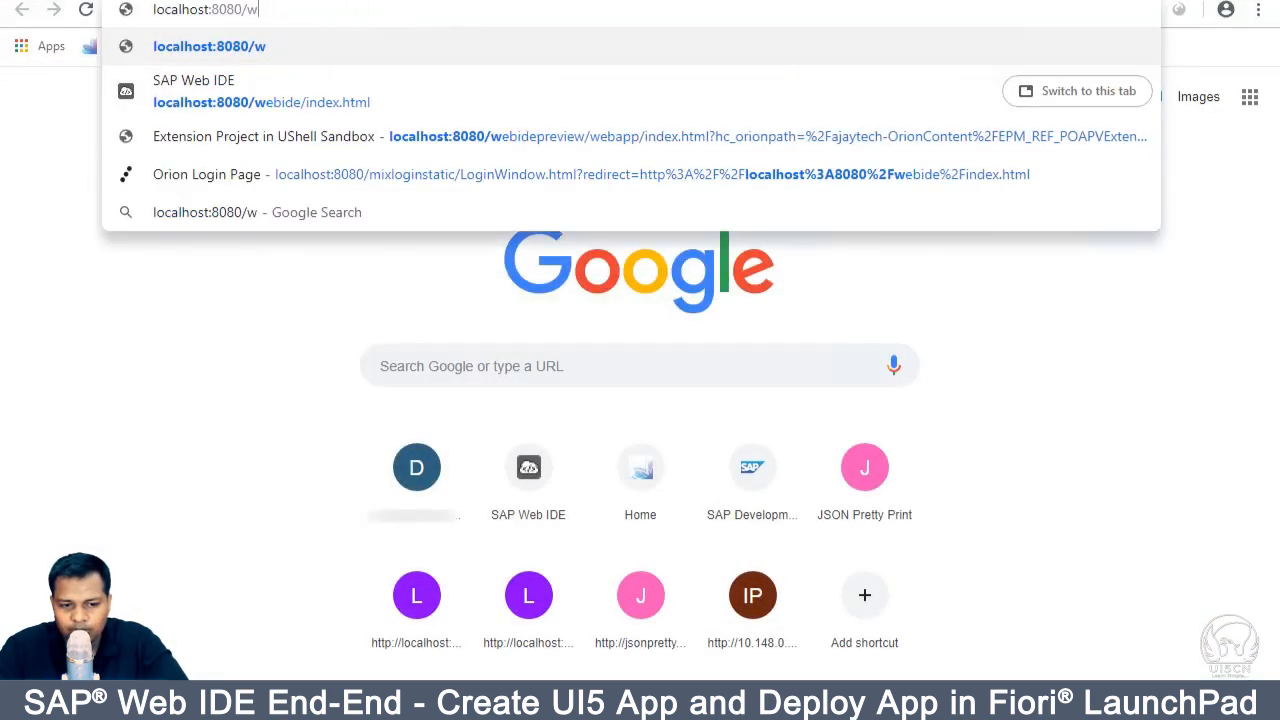
key(Return)
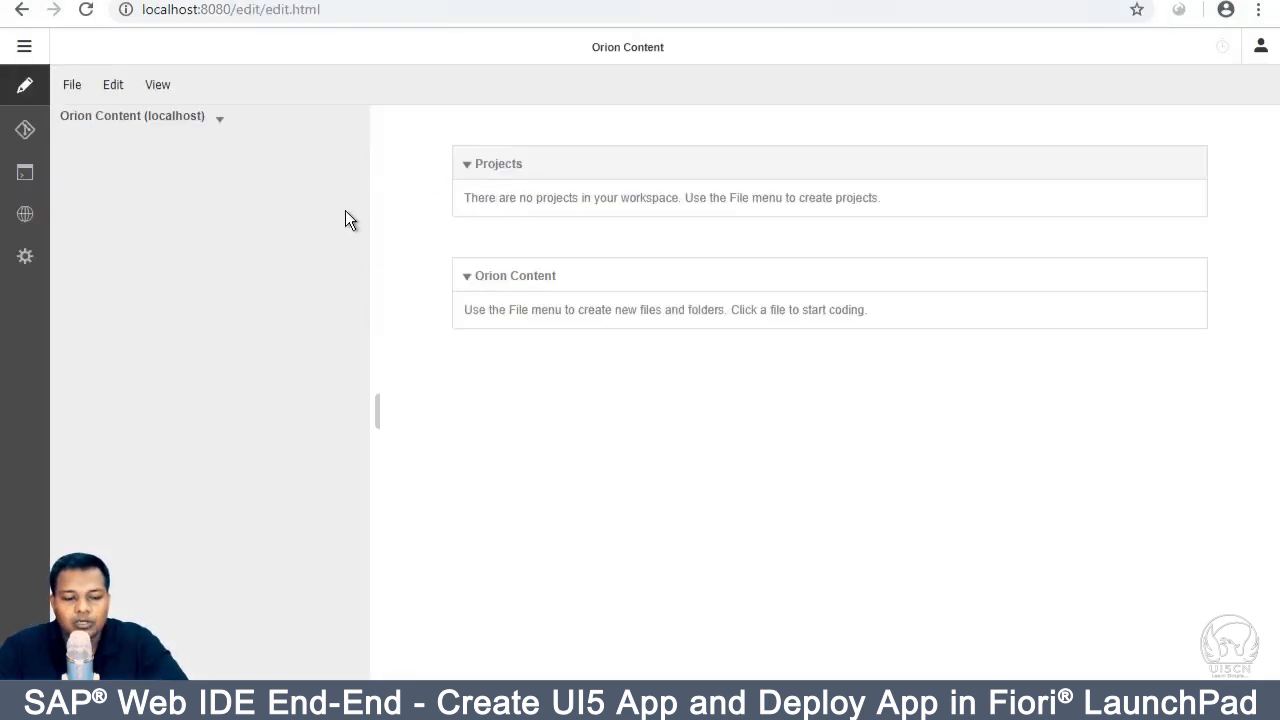
click(33, 136)
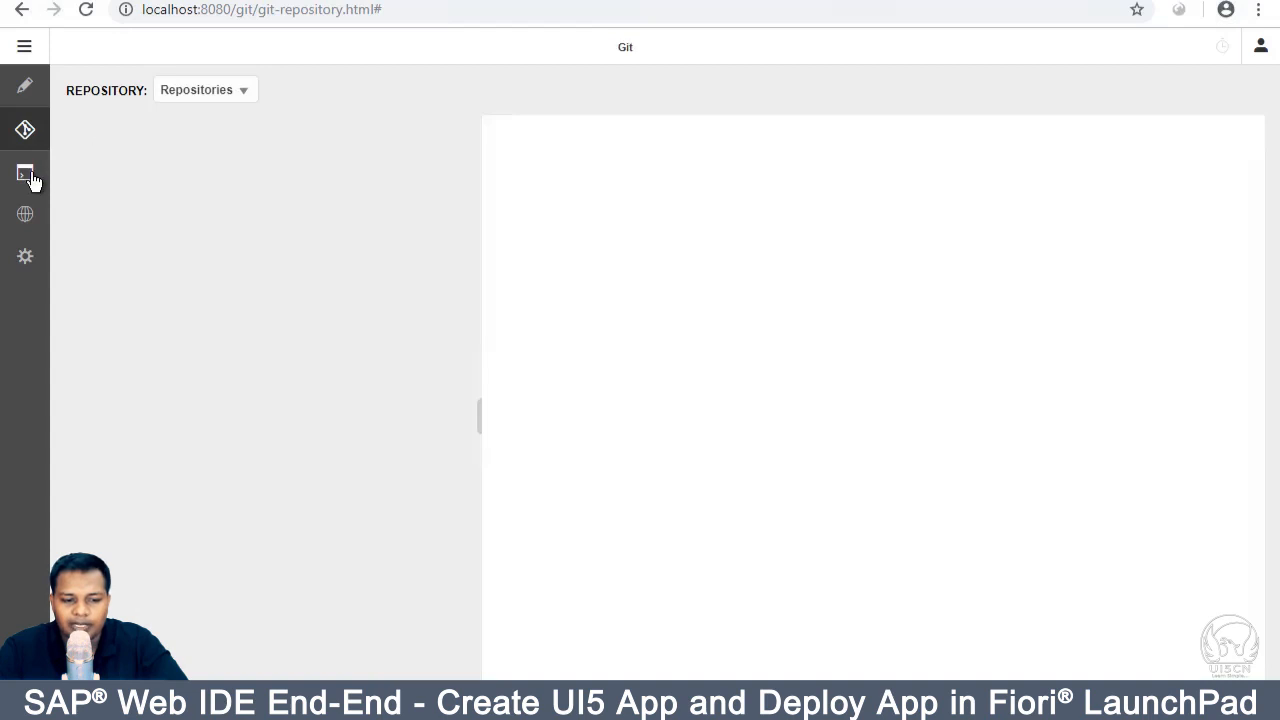
click(30, 176)
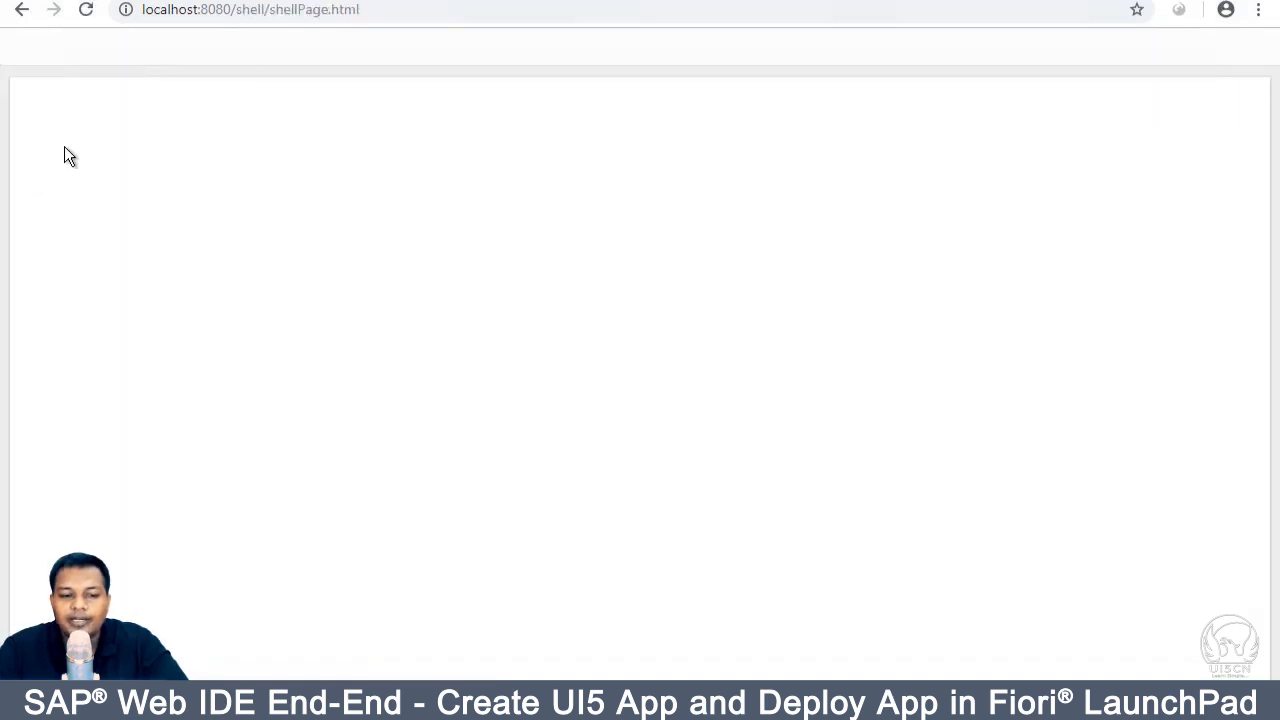
click(21, 9)
click(40, 88)
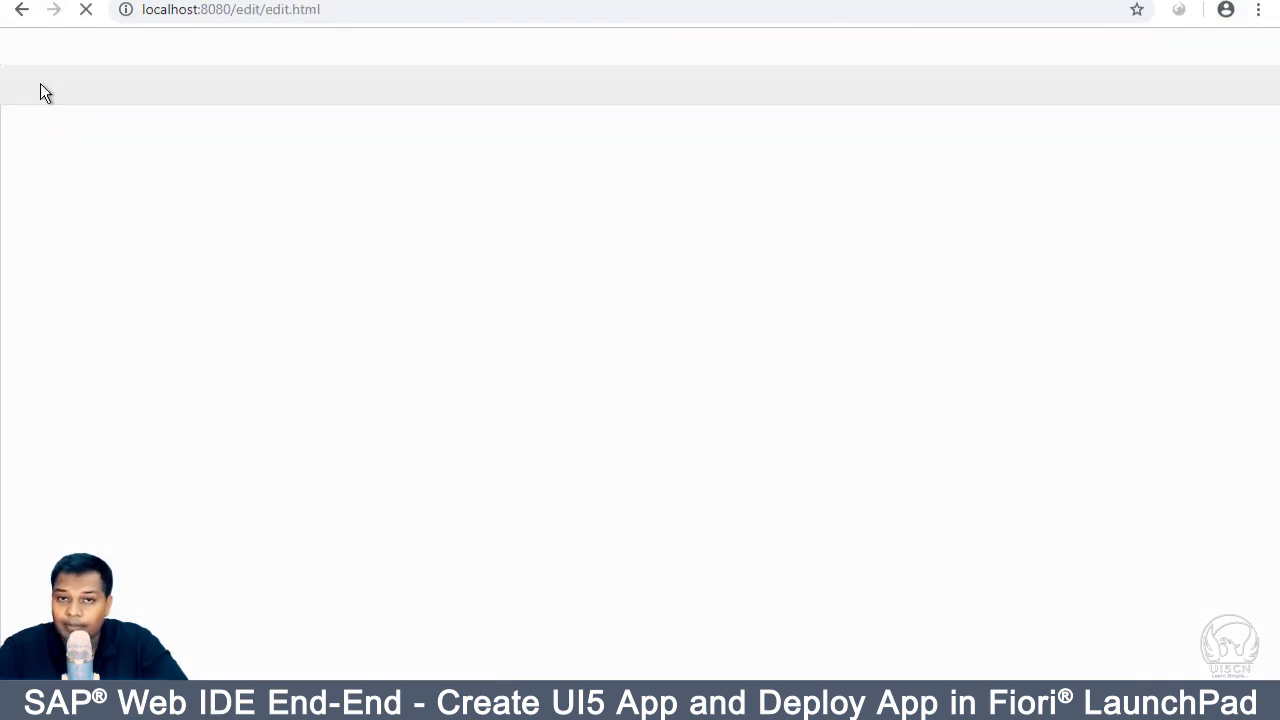
click(25, 130)
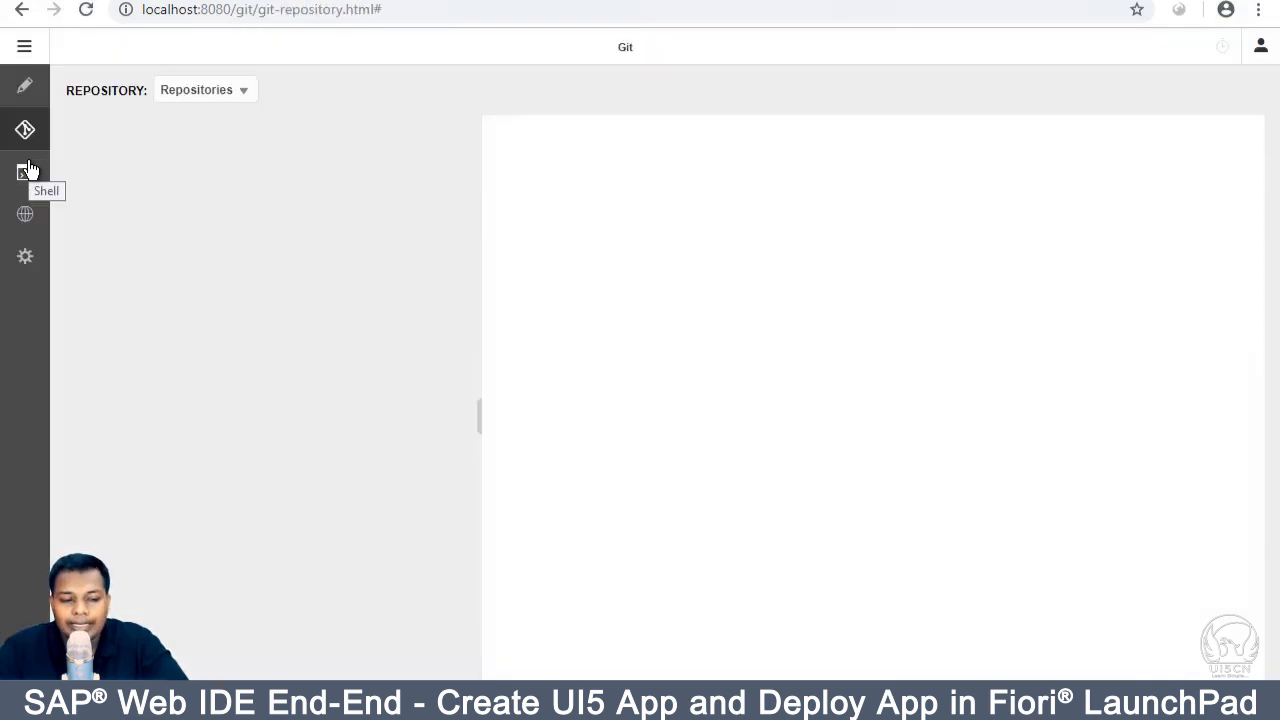
click(27, 215)
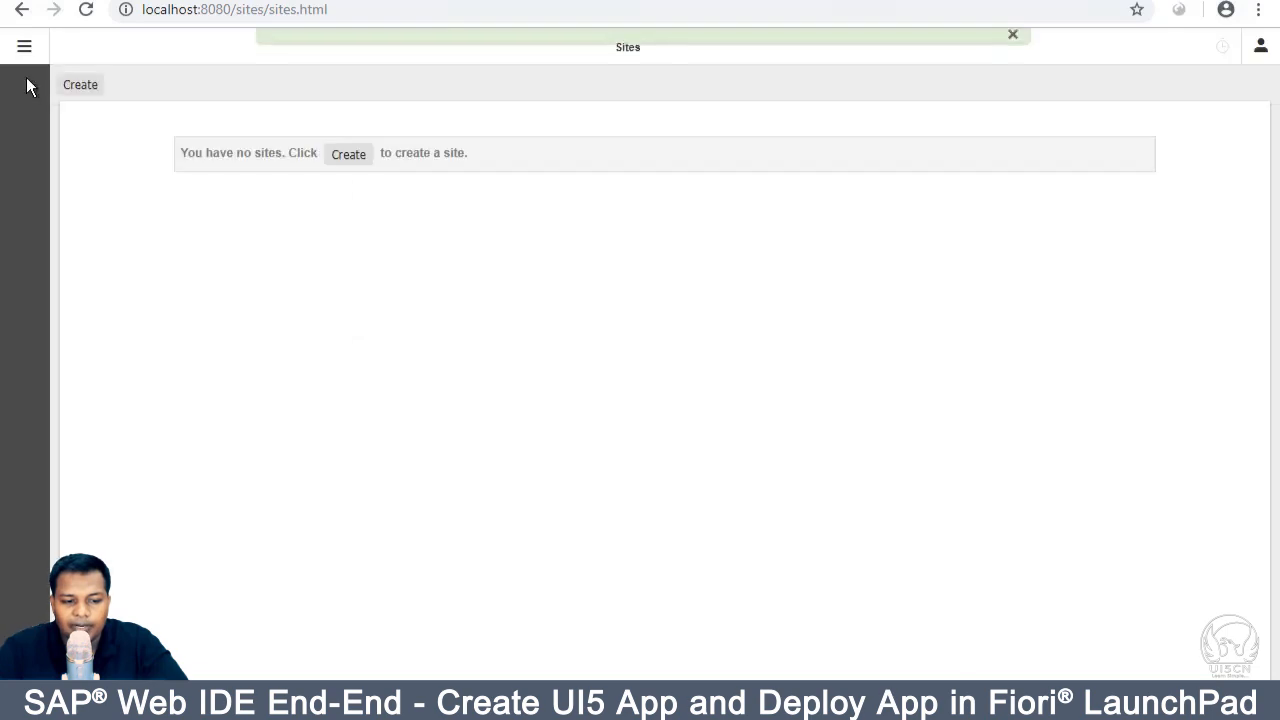
click(21, 9)
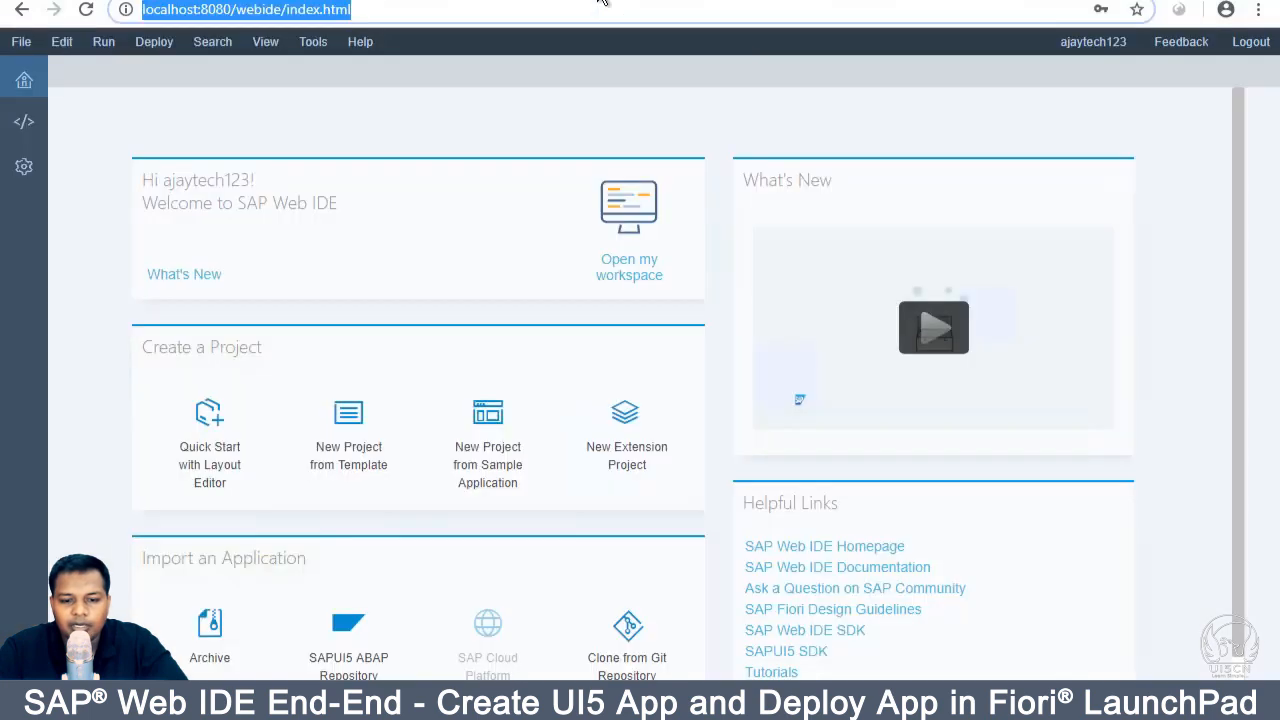
click(416, 240)
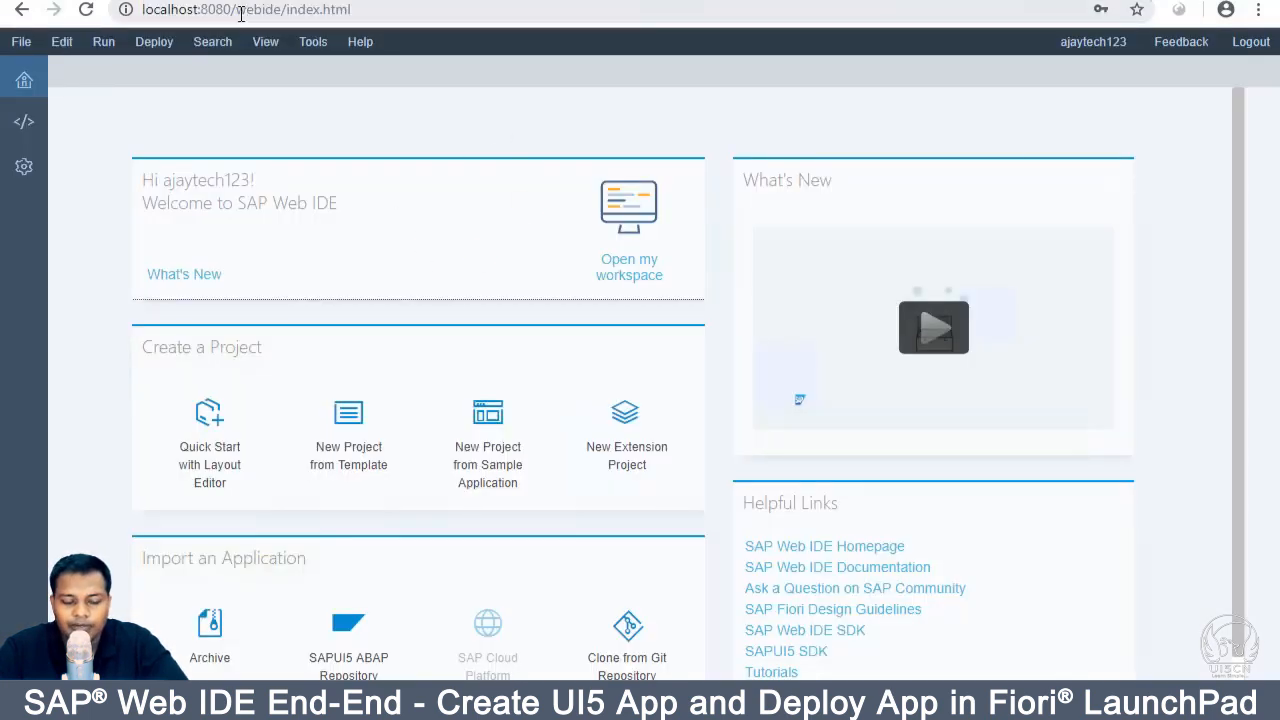
drag(237, 10, 373, 9)
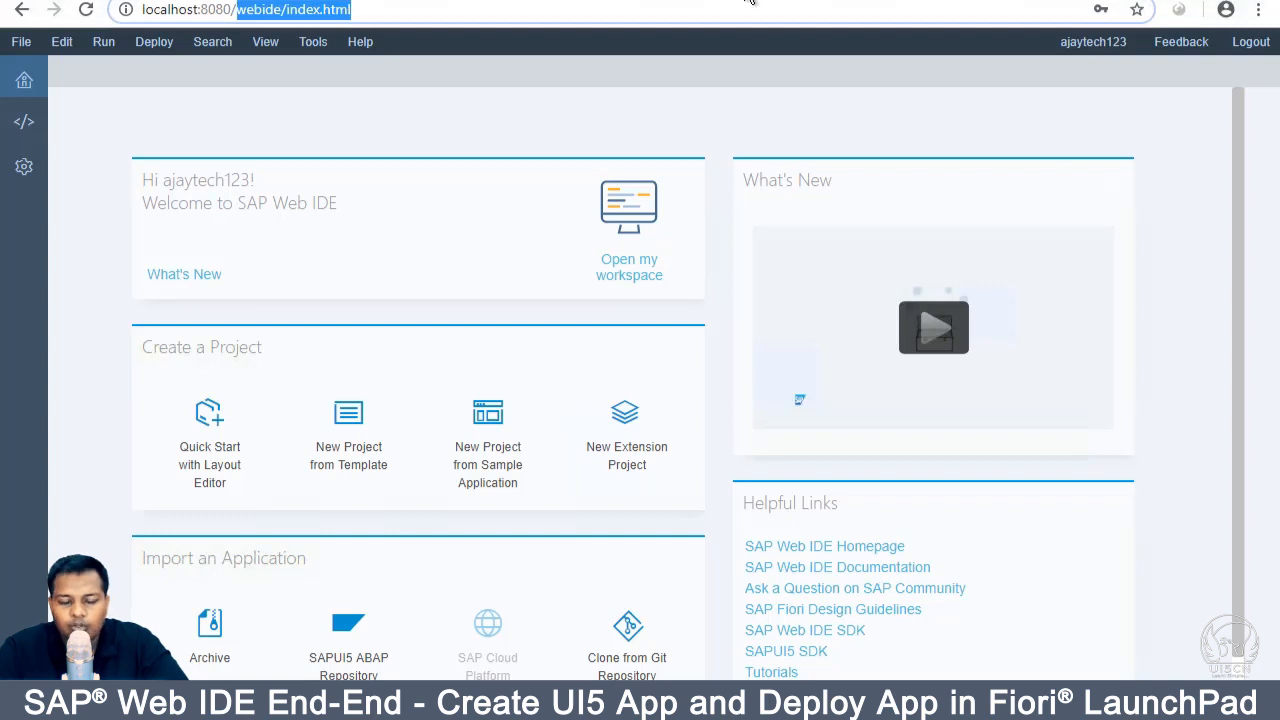
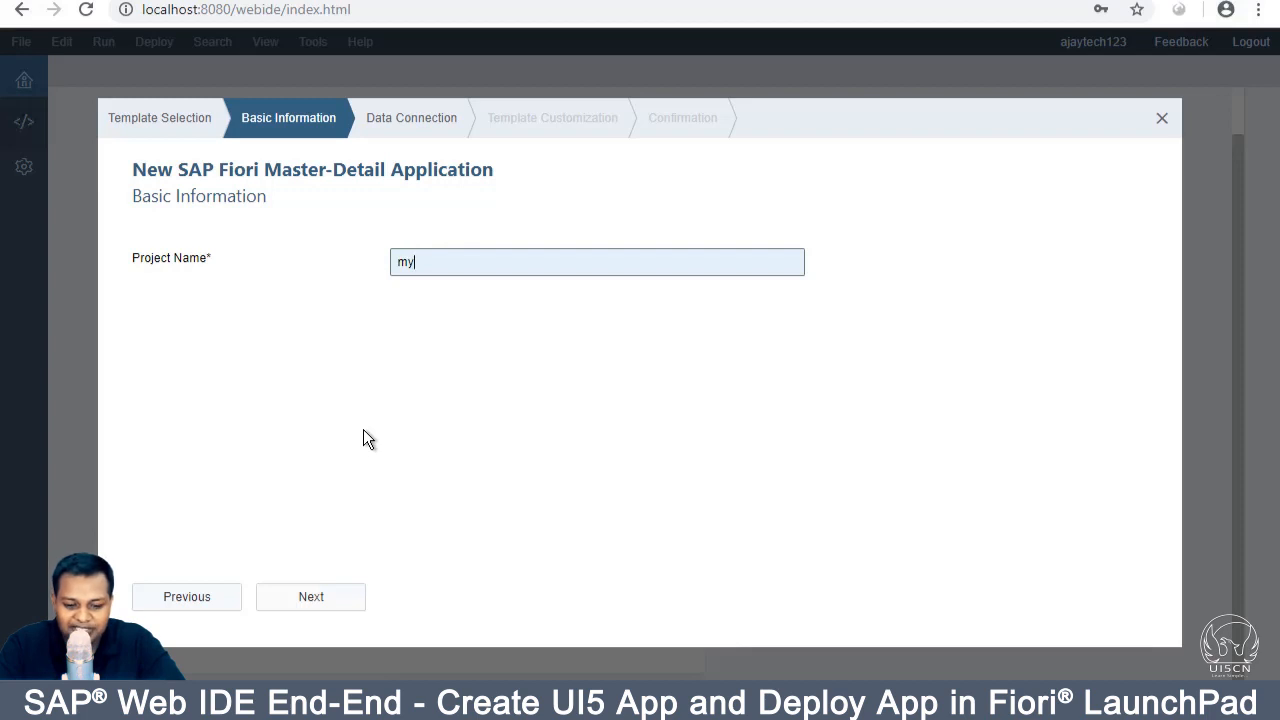
Step: Complete the project name as myFirstApp and advance to the Data Connection step
text(FirstApp)
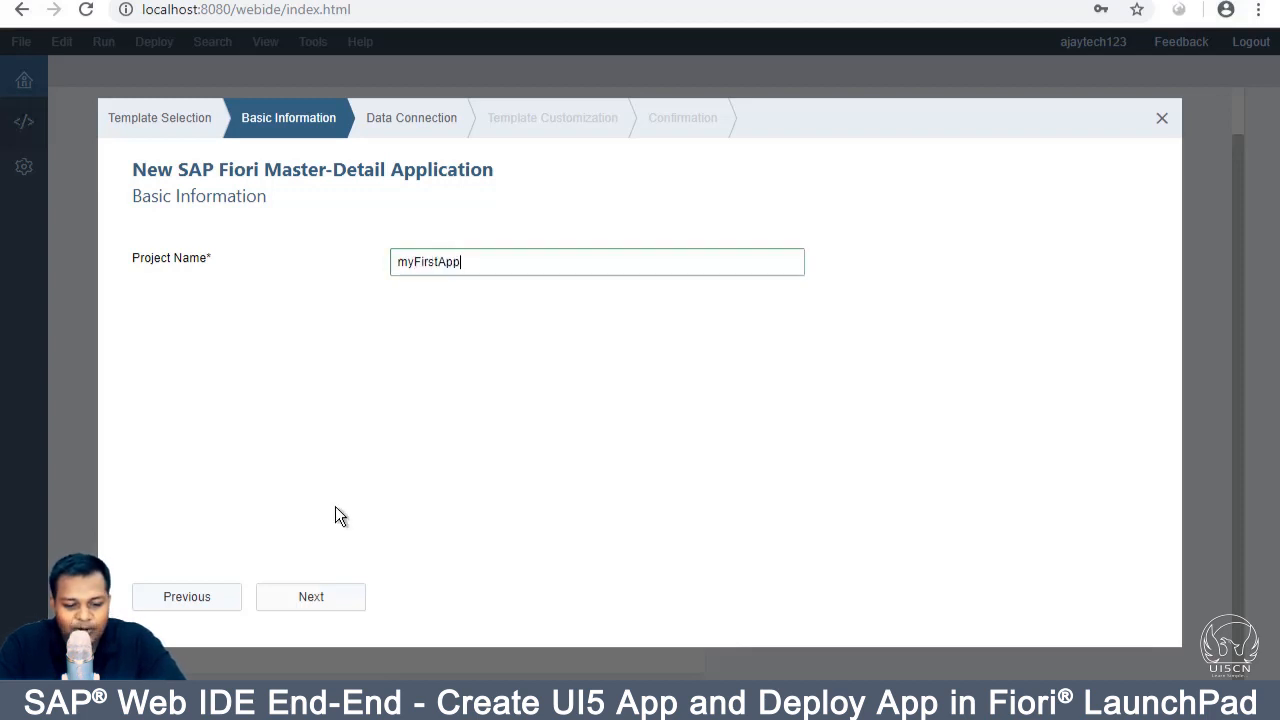
click(309, 598)
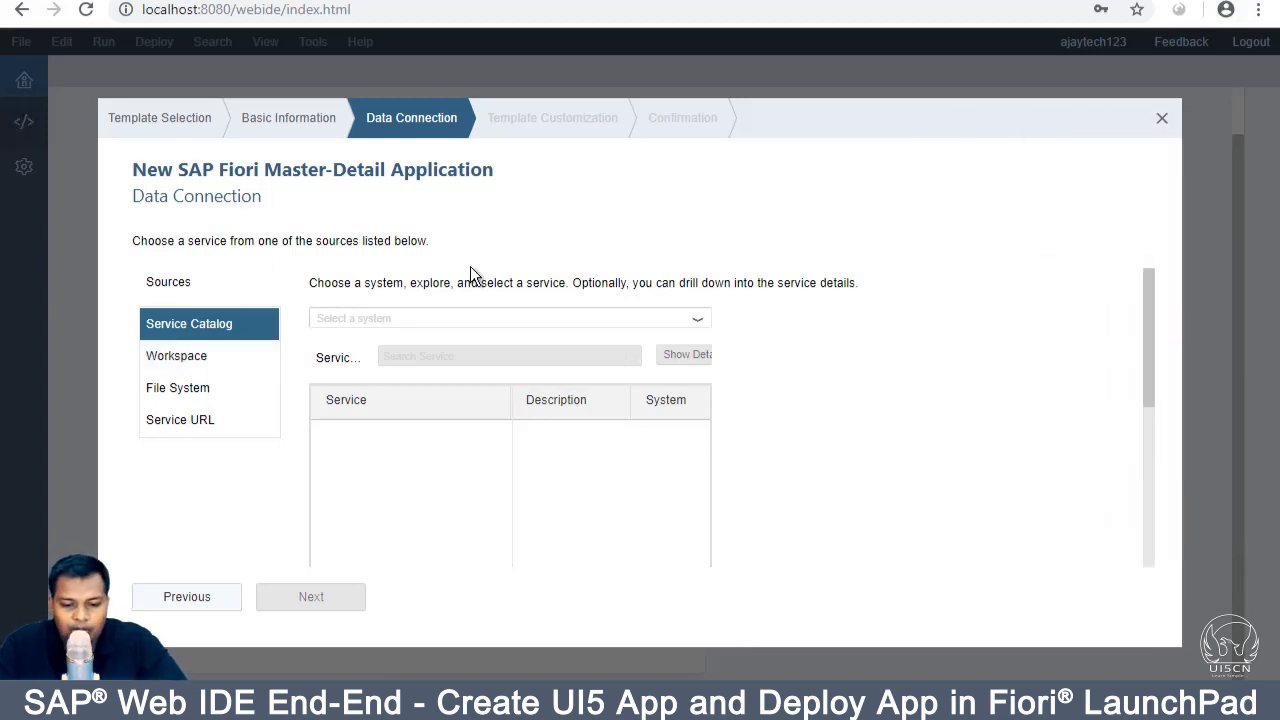
Step: Choose the NPL system to load its service catalog, then bring up the eclipse folder window
click(697, 321)
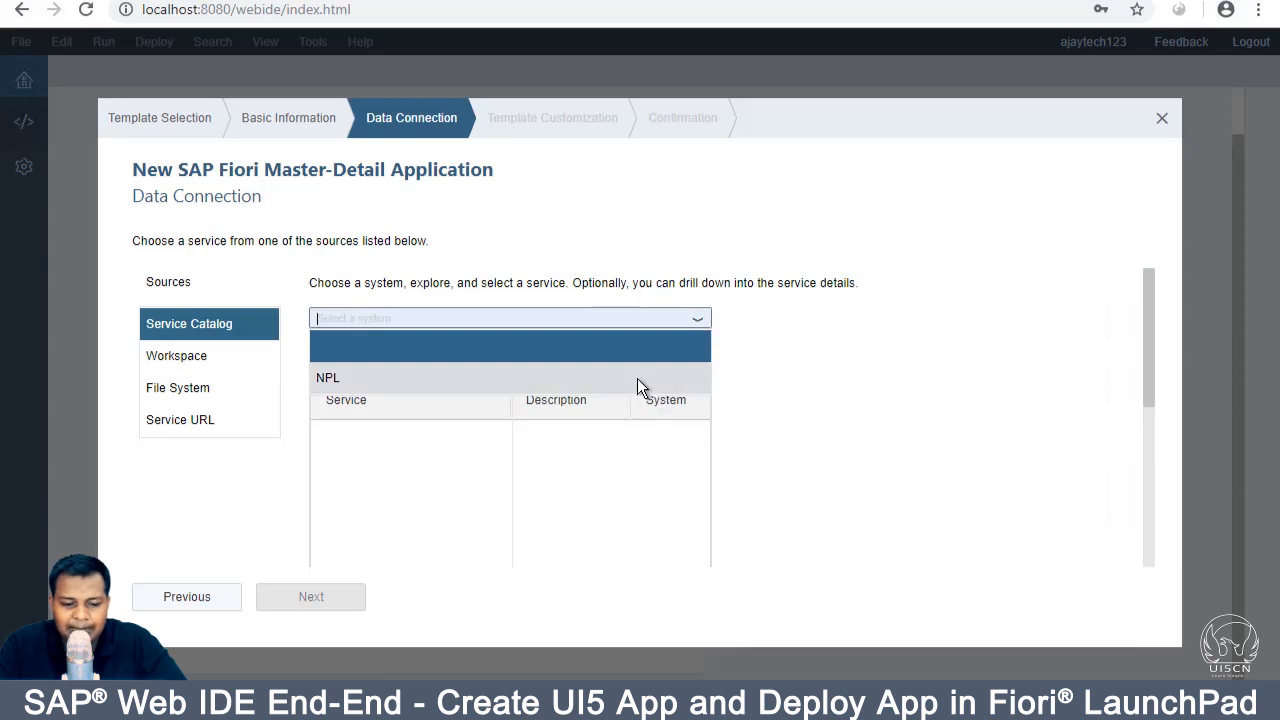
click(637, 378)
click(505, 316)
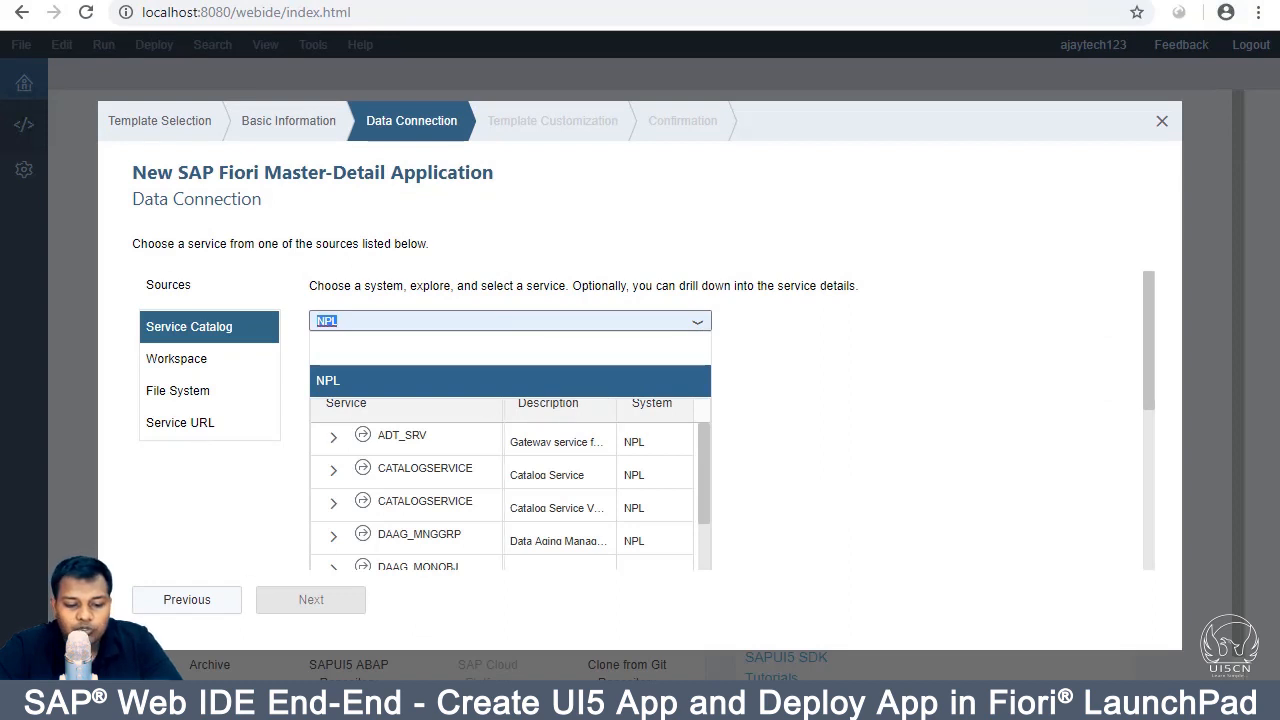
click(182, 700)
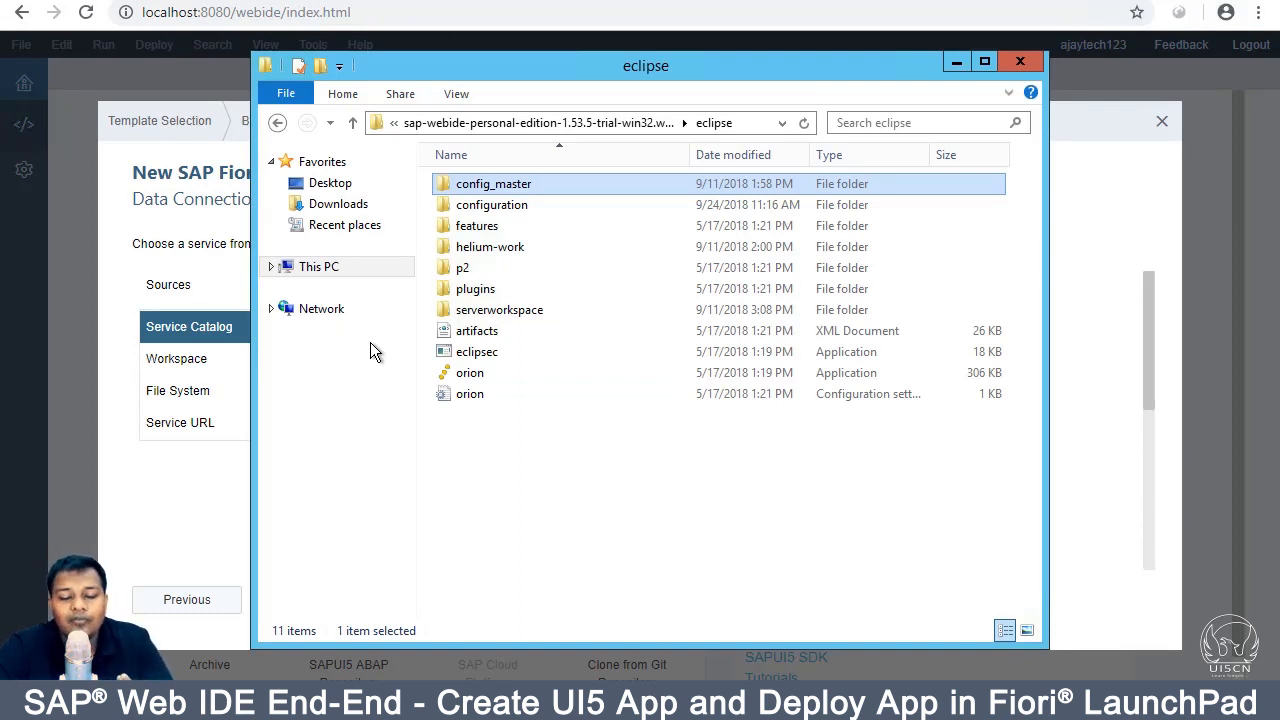
Step: Open config_master\service.destinations\destinations and drag the NPL file into Sublime Text
double_click(503, 185)
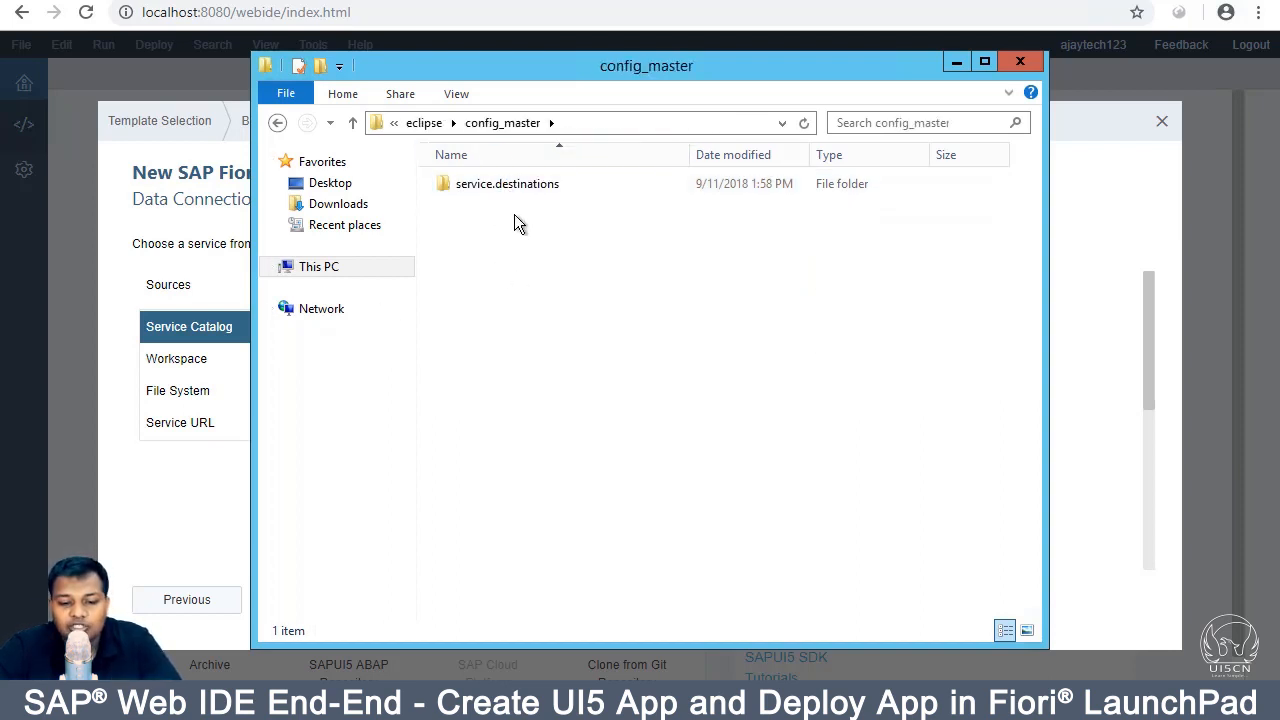
double_click(521, 185)
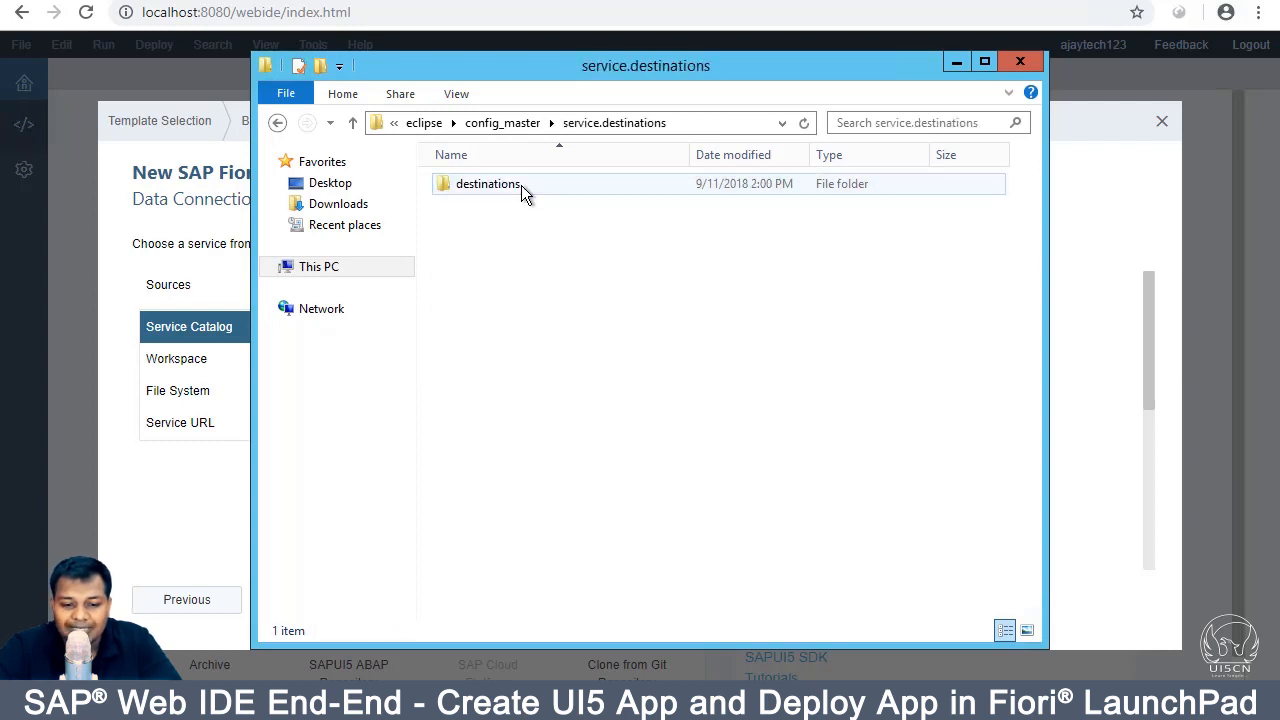
double_click(521, 185)
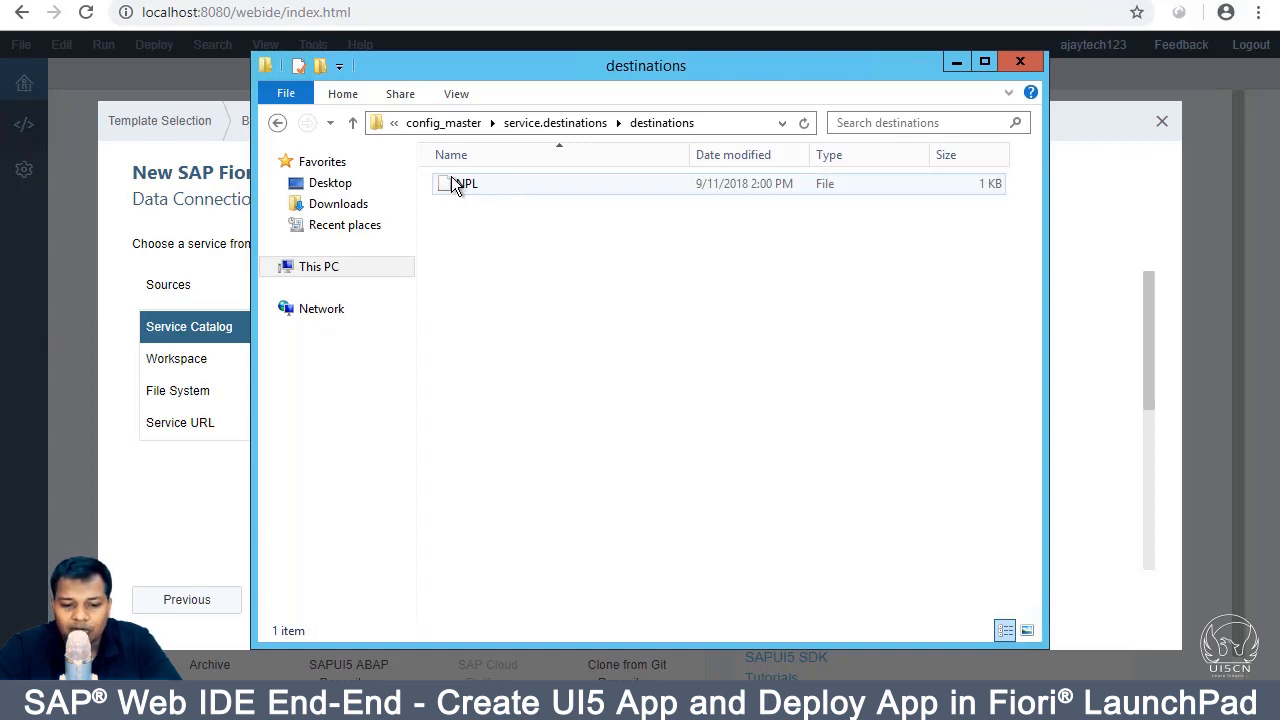
drag(441, 181, 408, 708)
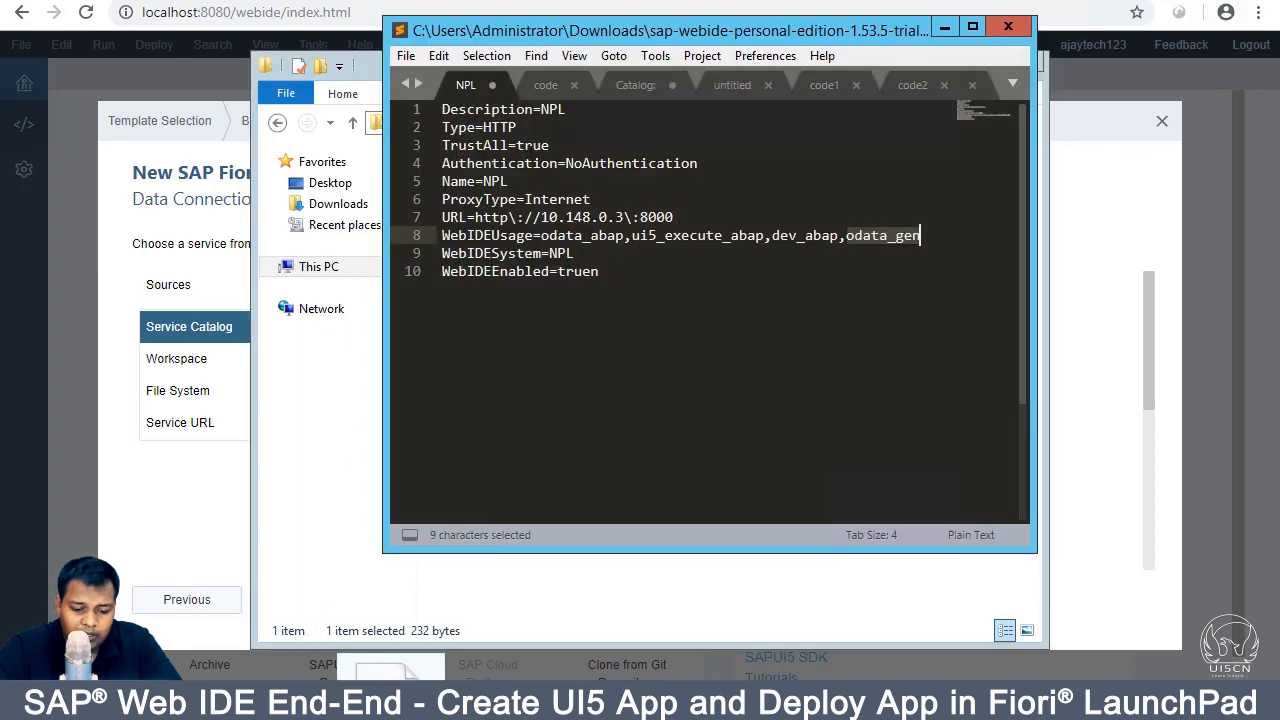
click(560, 402)
click(687, 184)
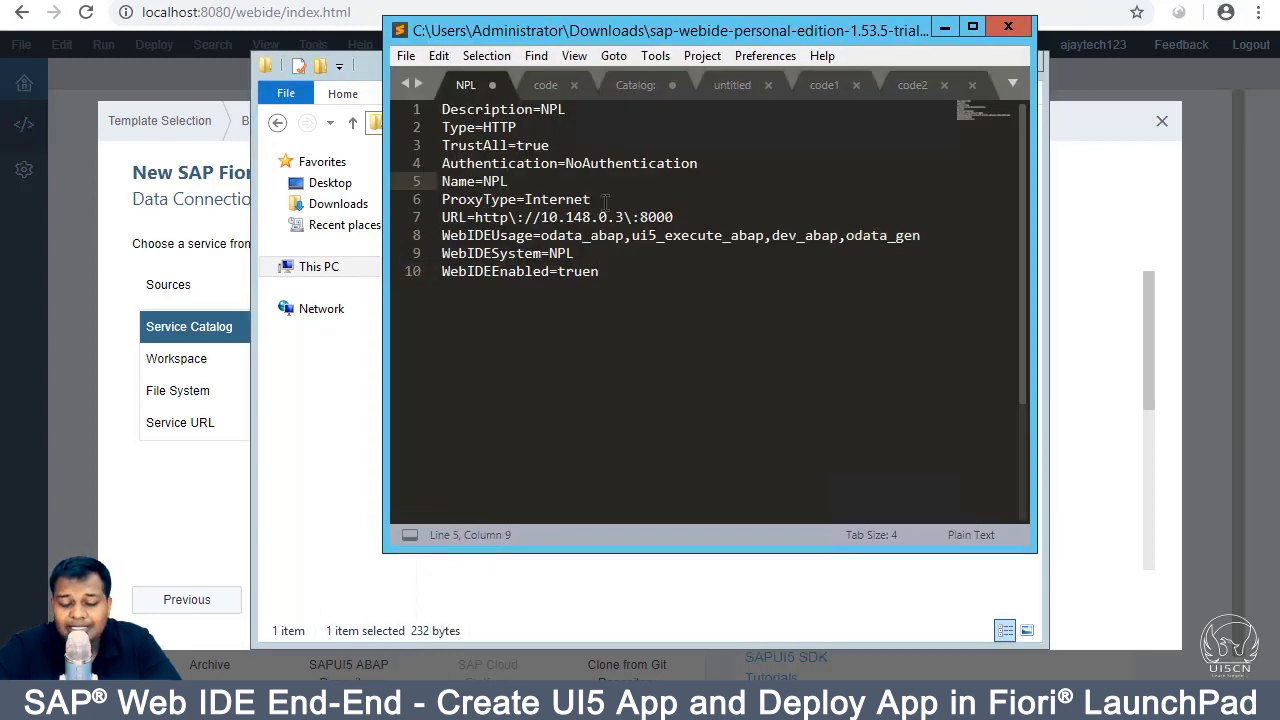
drag(632, 281, 429, 107)
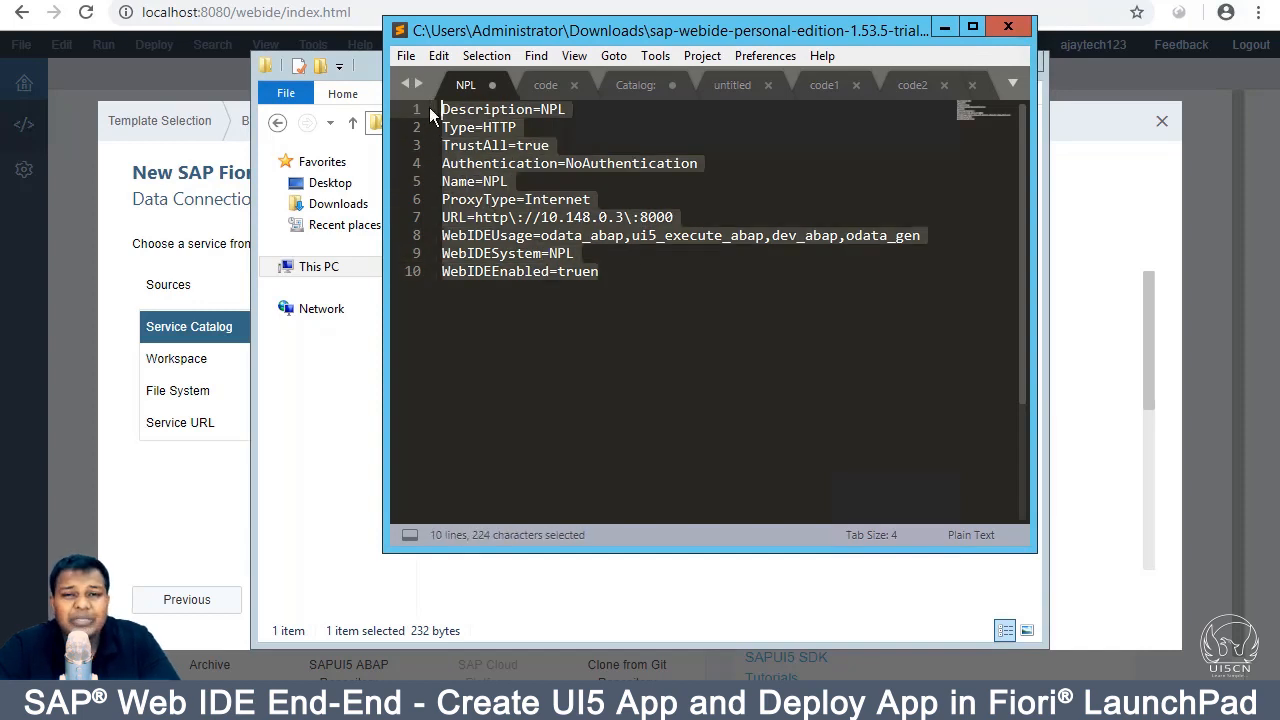
click(526, 176)
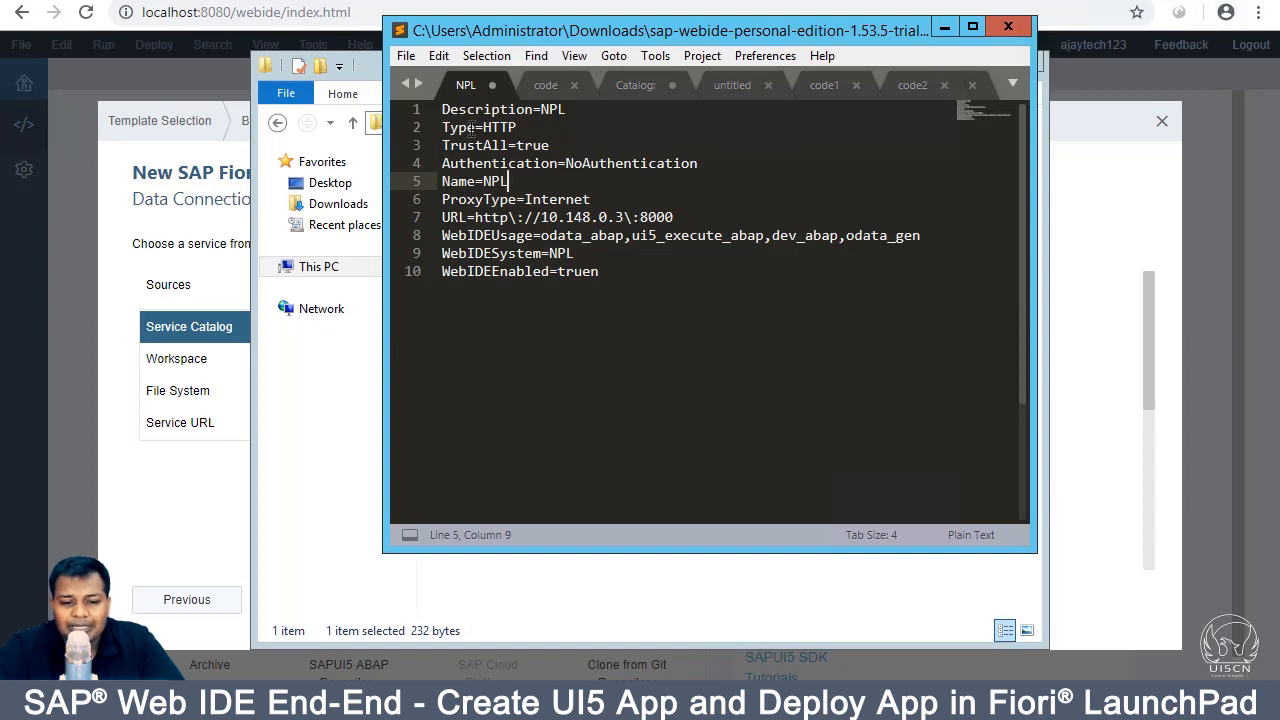
double_click(476, 110)
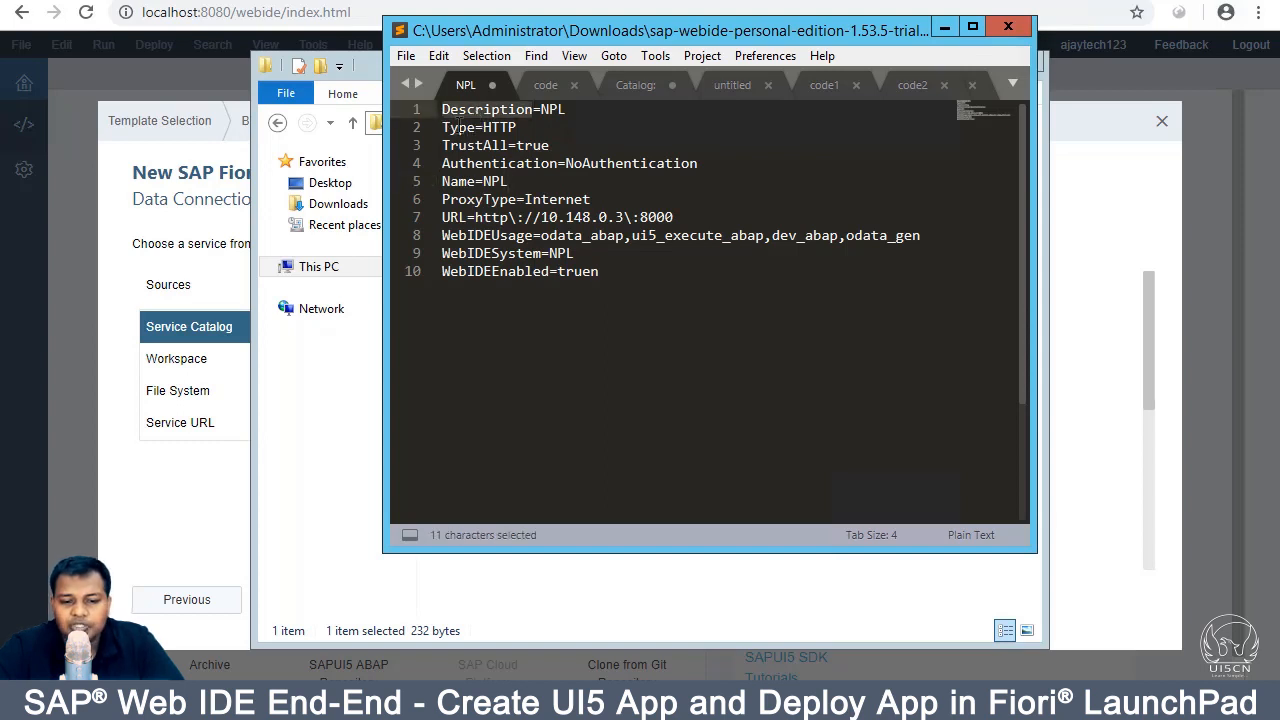
double_click(460, 127)
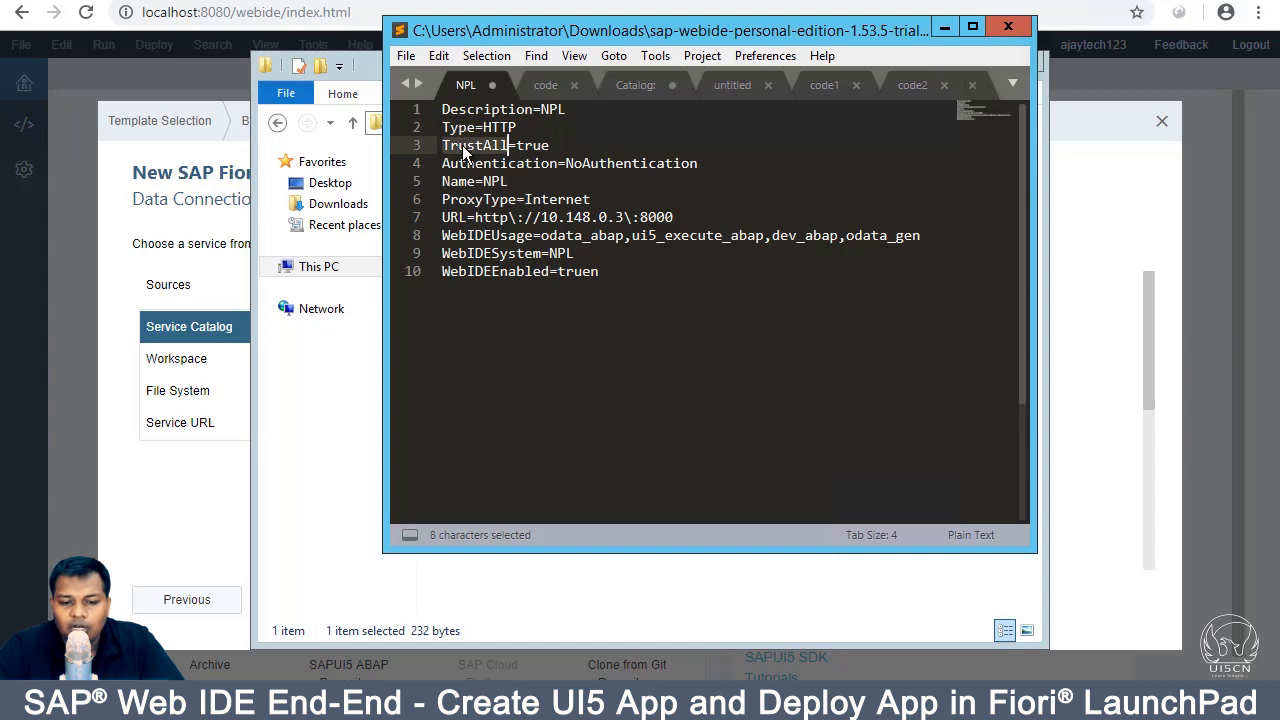
click(545, 128)
double_click(555, 109)
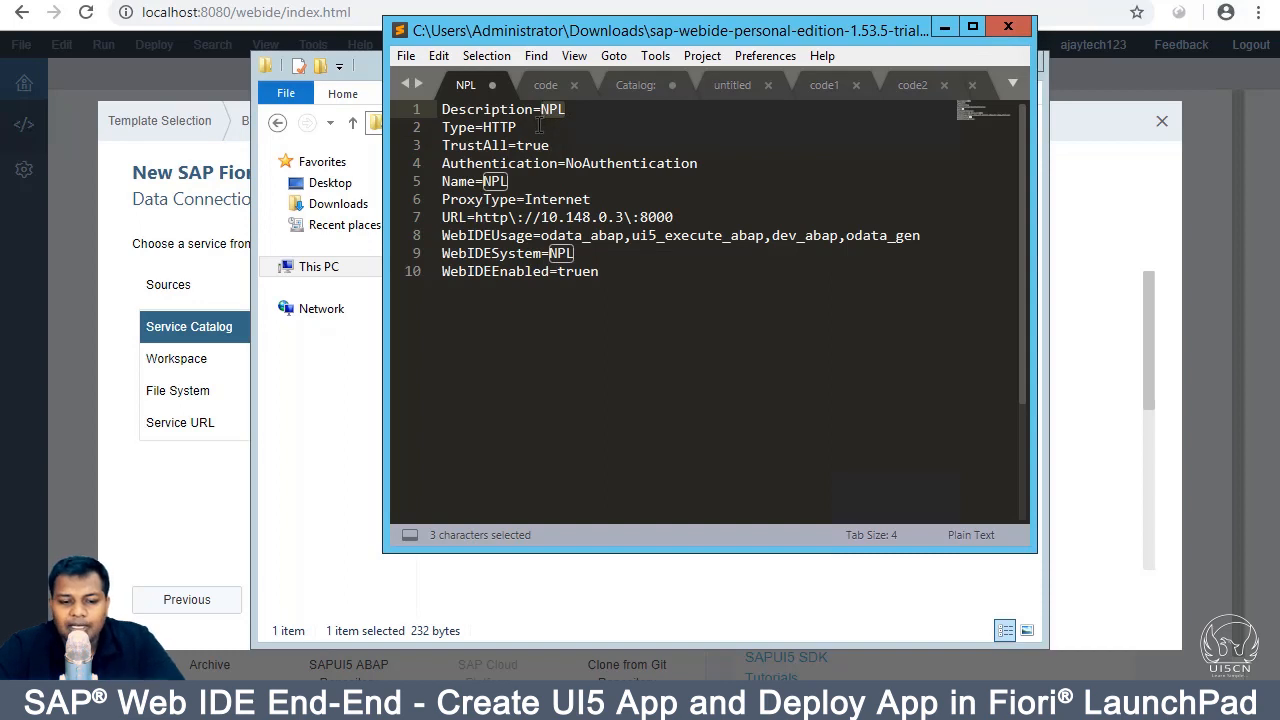
click(540, 127)
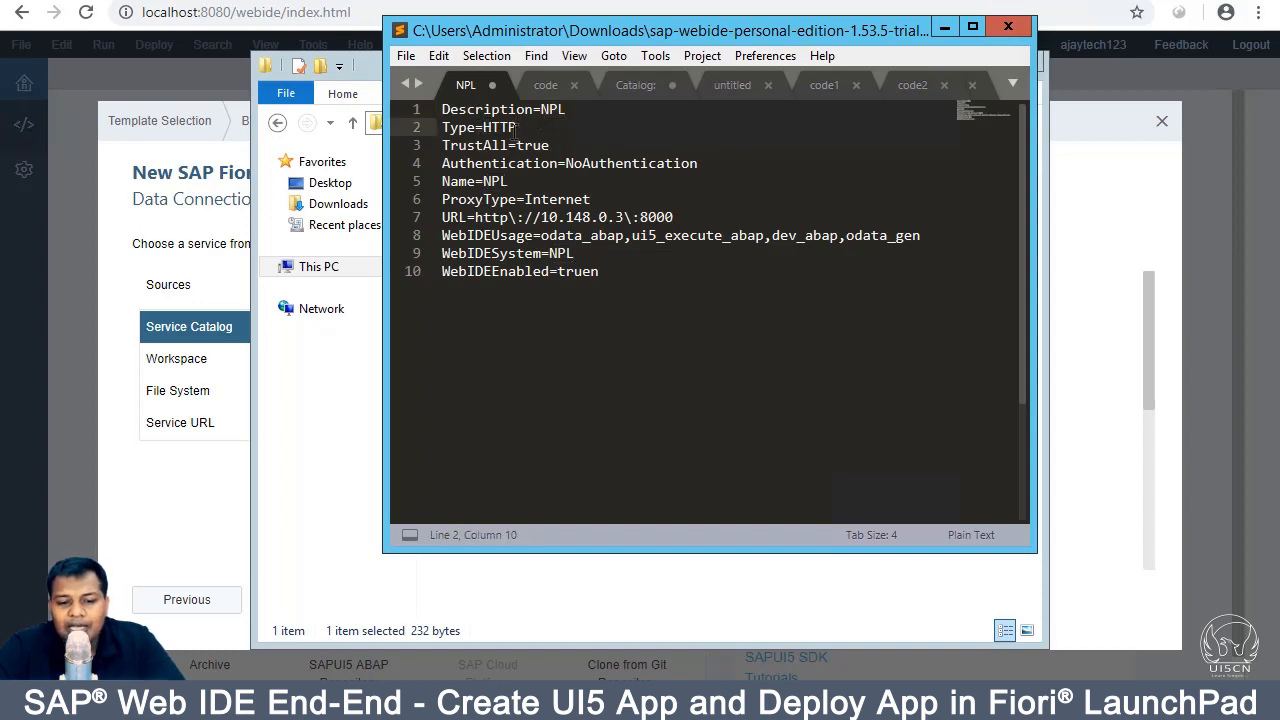
drag(516, 145, 550, 146)
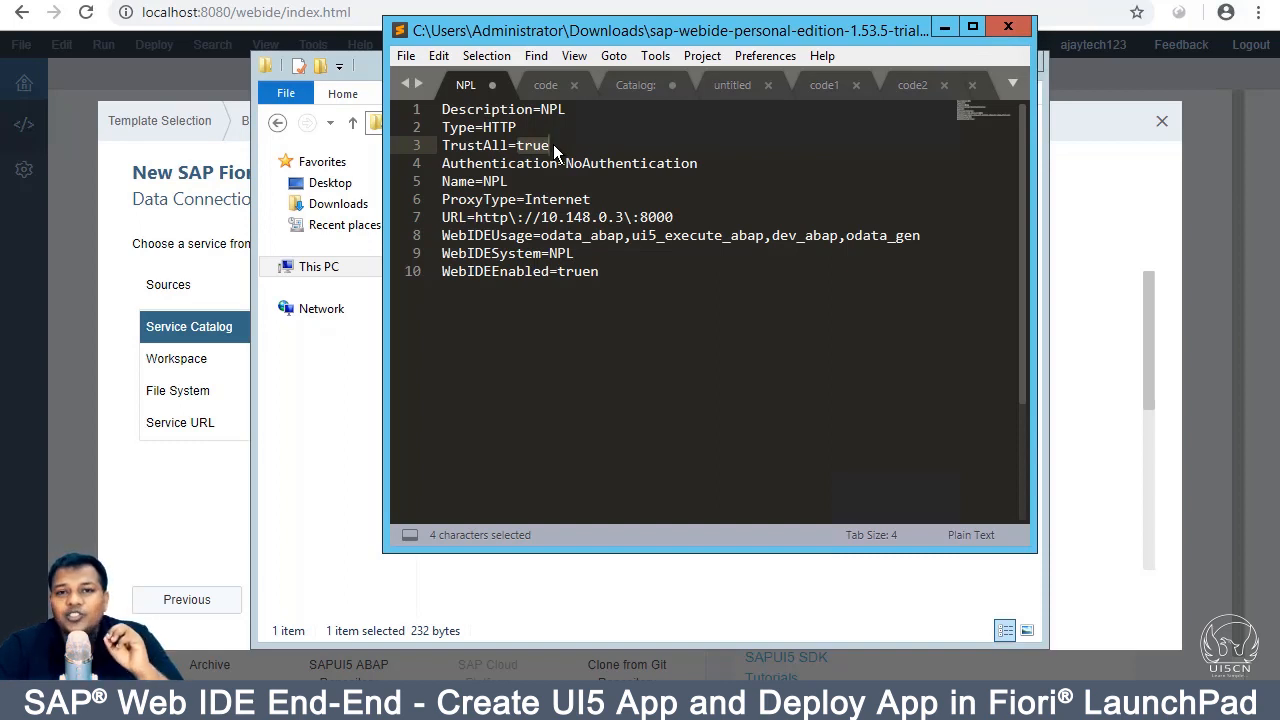
click(605, 148)
drag(443, 162, 700, 163)
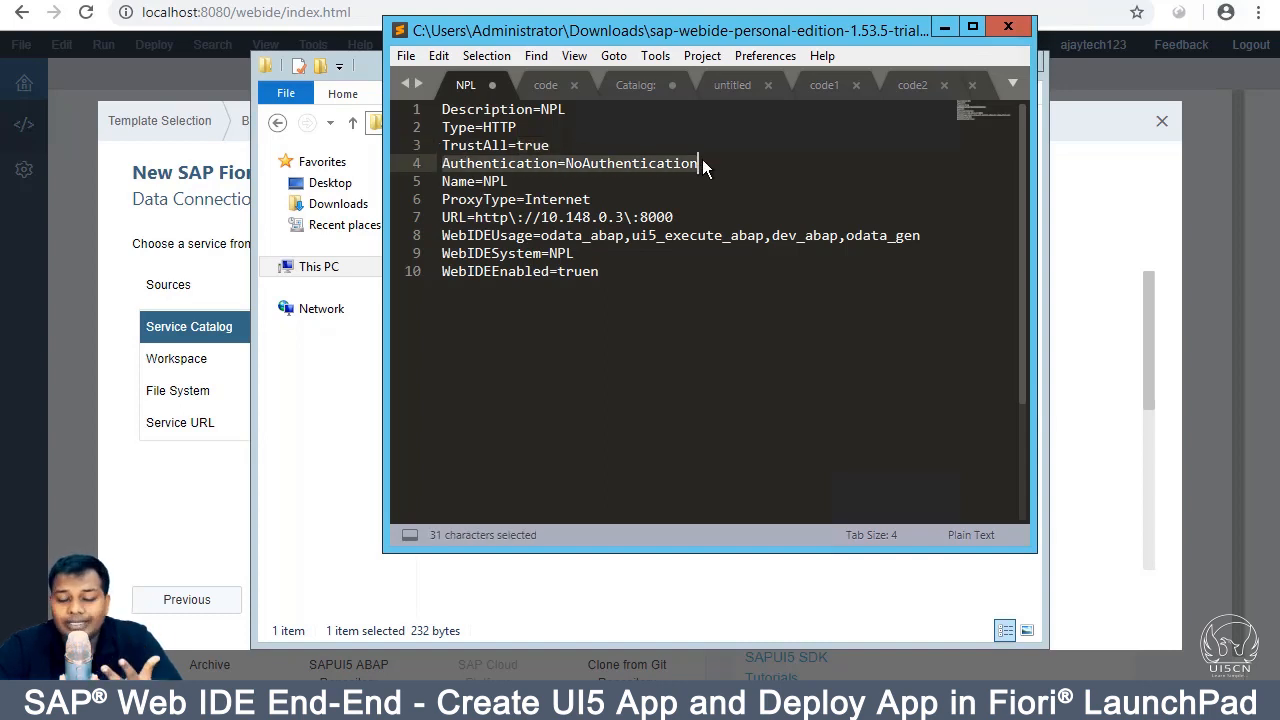
click(702, 163)
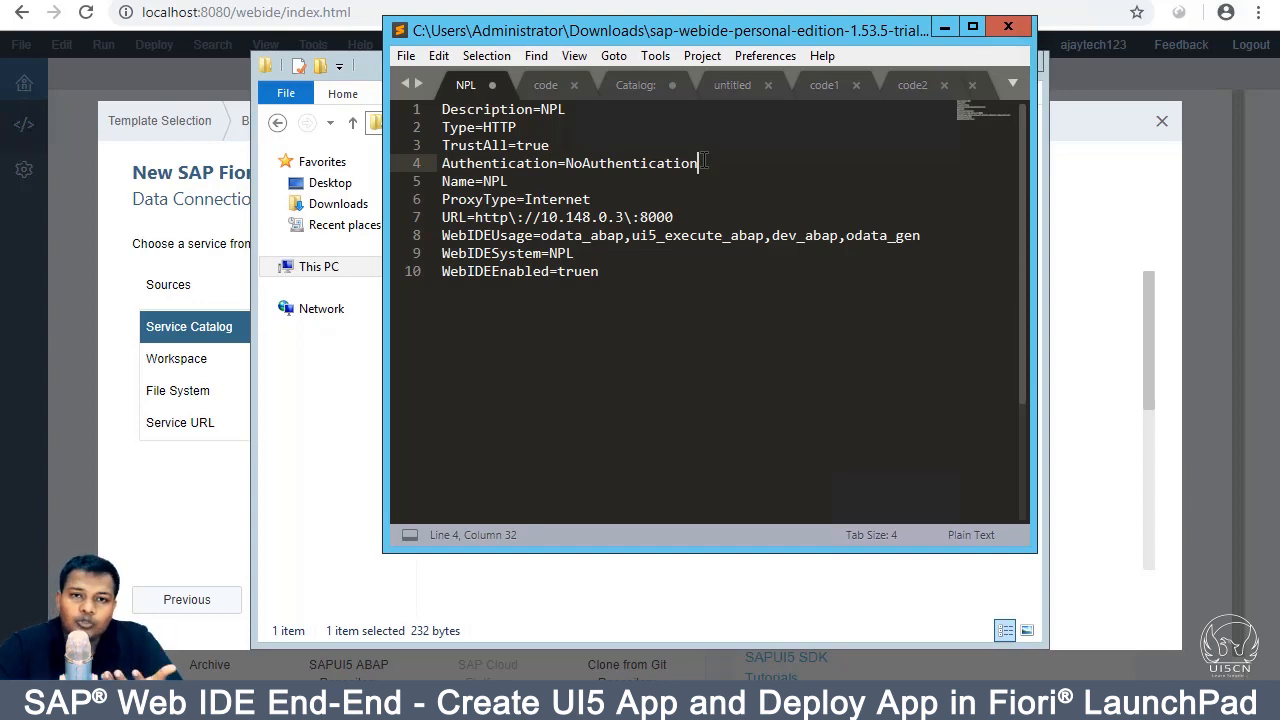
click(223, 244)
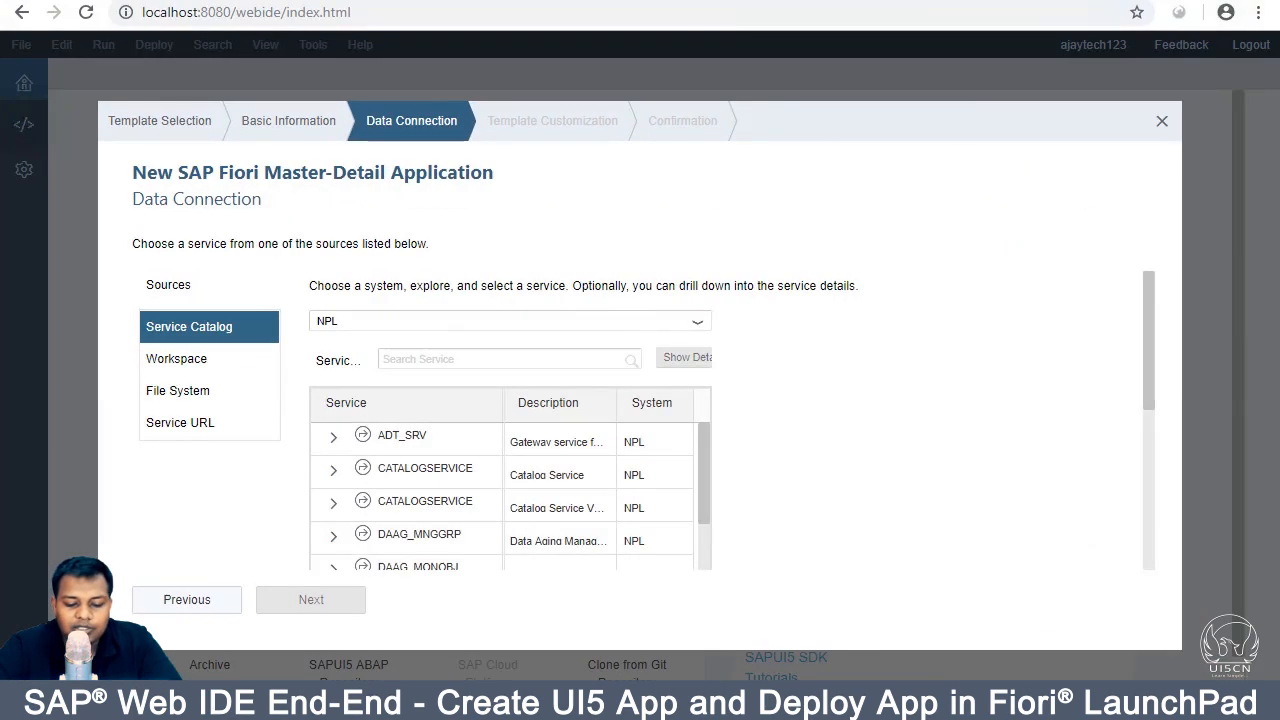
key(alt+Tab)
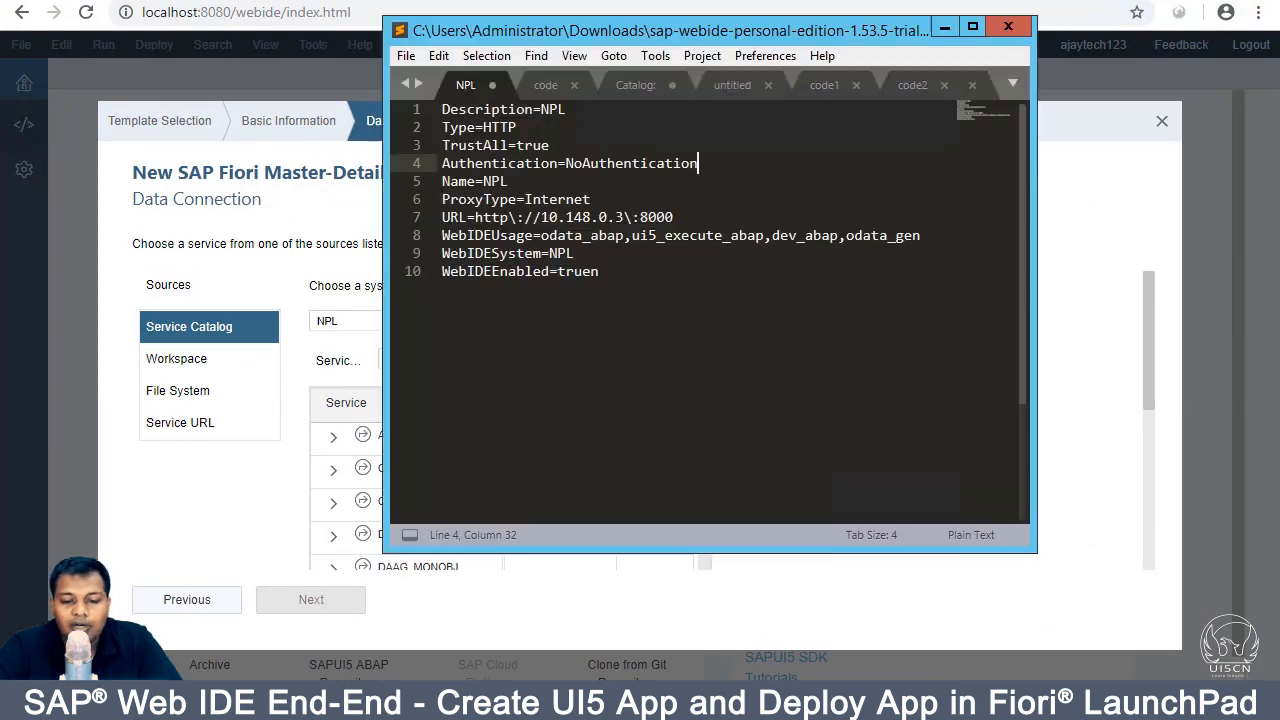
drag(718, 166, 442, 145)
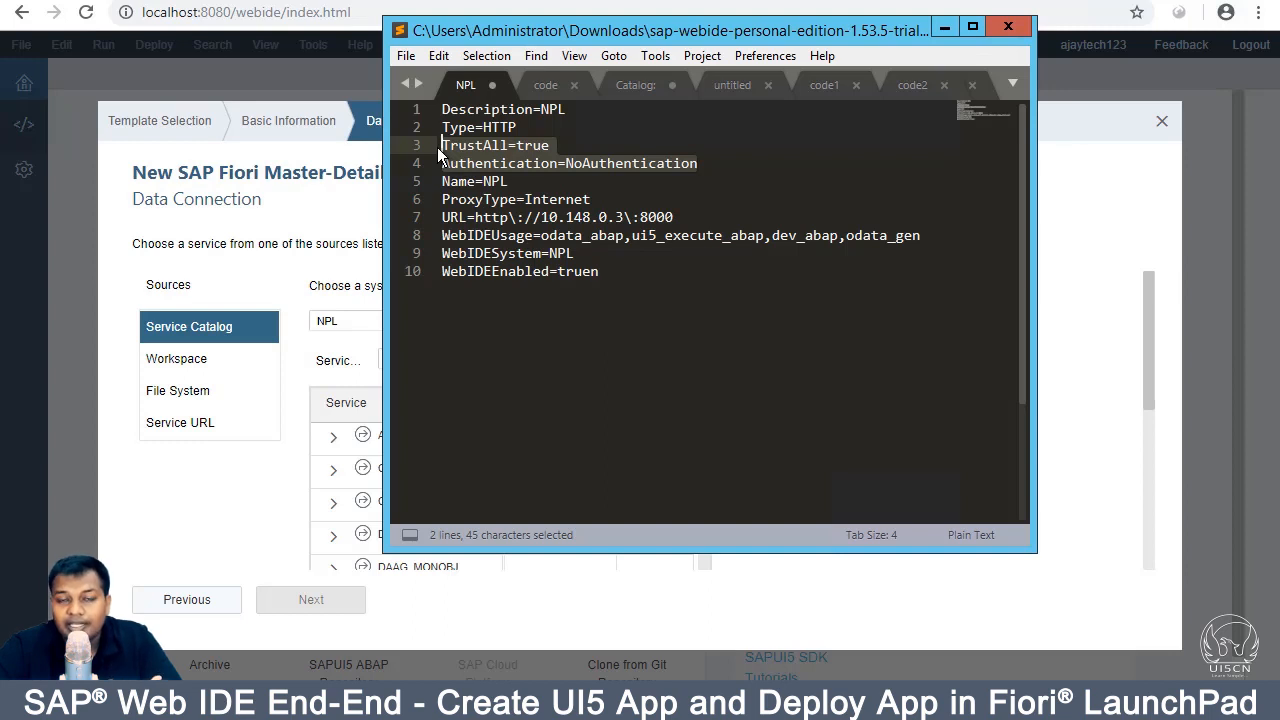
double_click(503, 182)
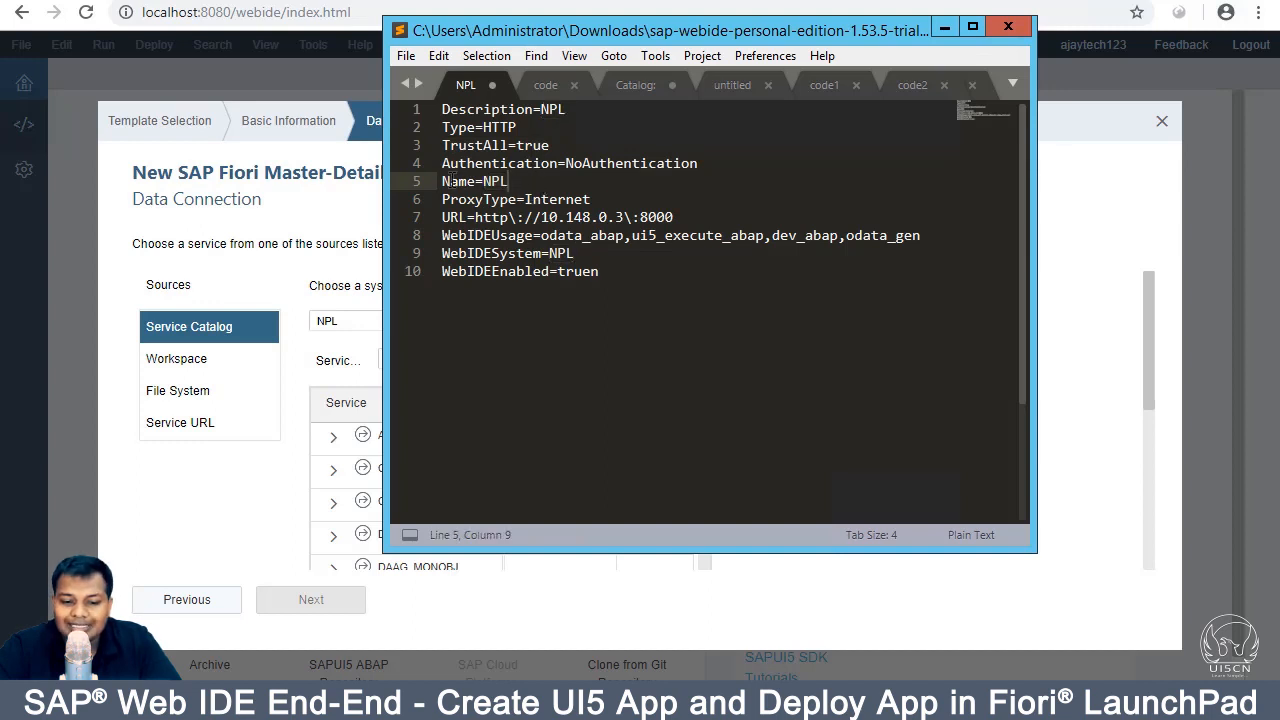
triple_click(446, 181)
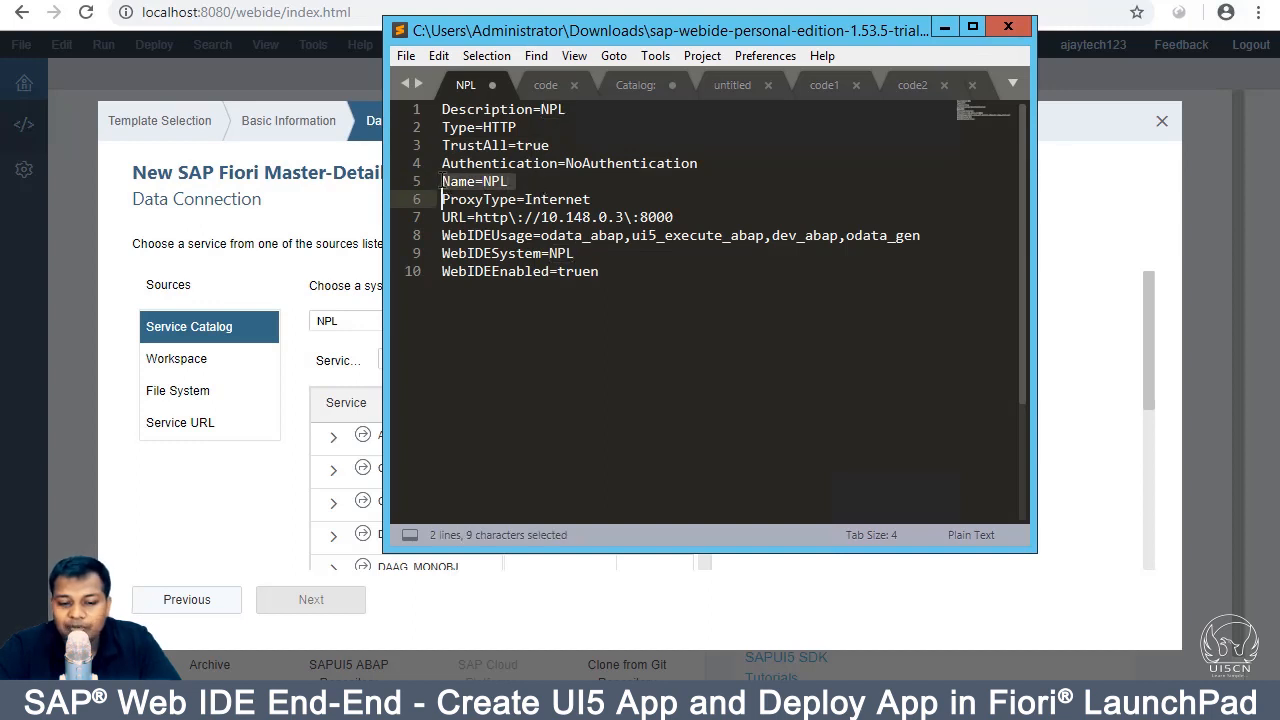
click(492, 180)
click(521, 176)
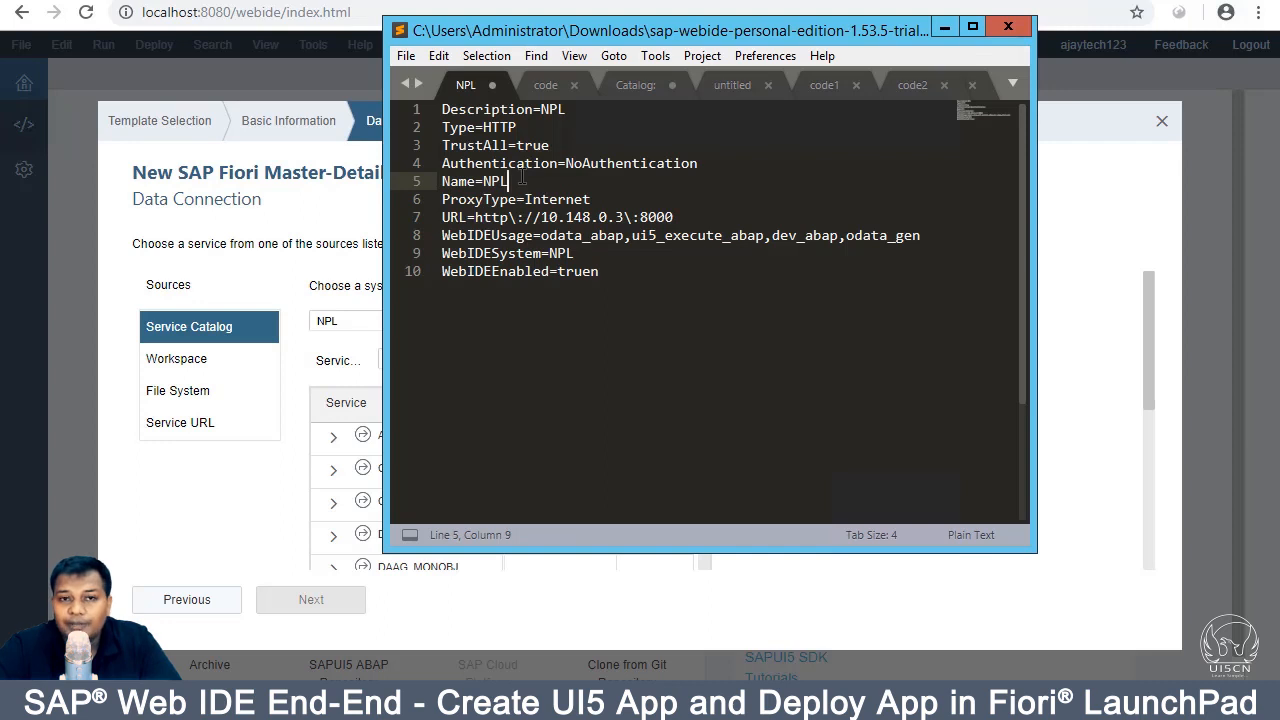
click(599, 194)
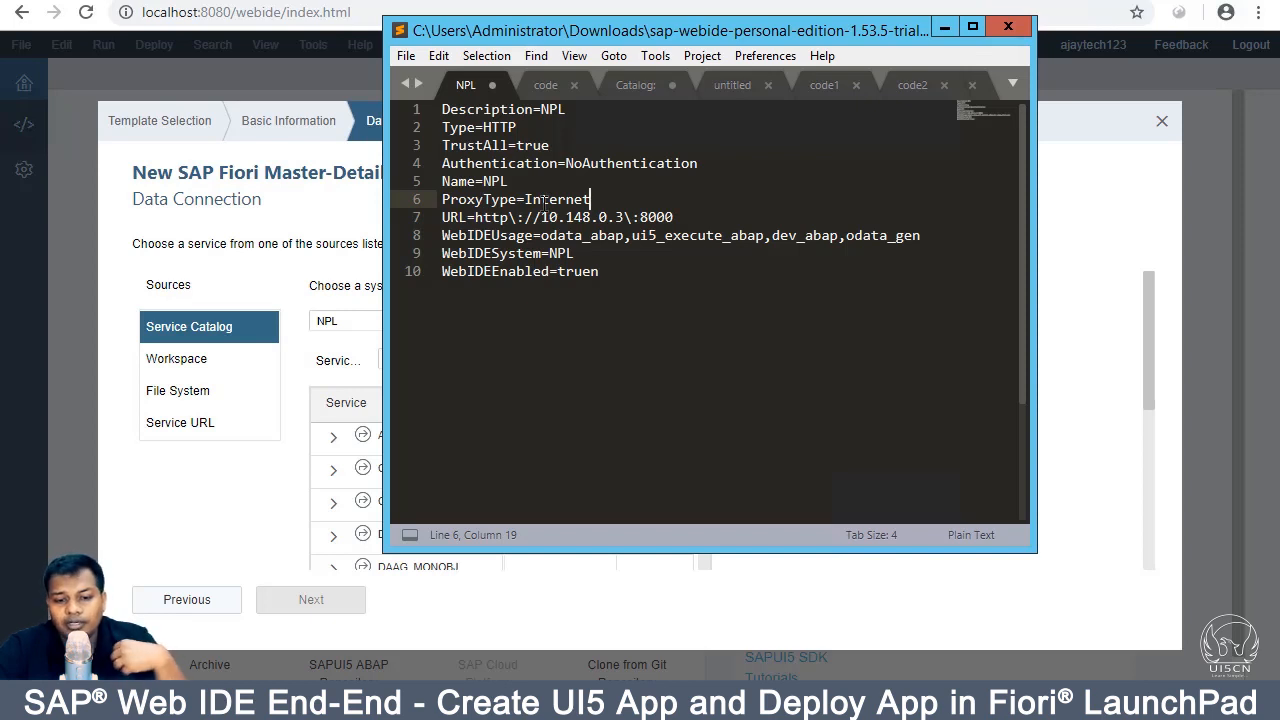
Step: Review the Internet proxy type and port 8000, and add a backslash after http on line 7
double_click(563, 201)
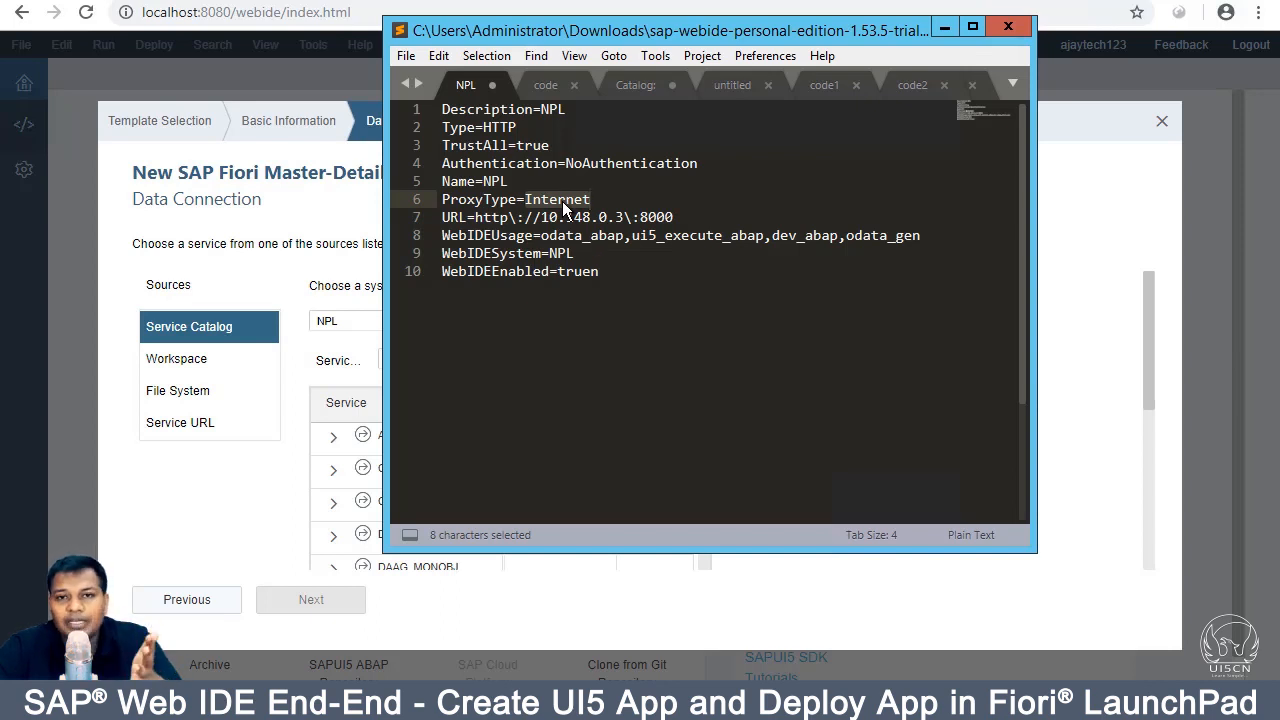
click(563, 203)
double_click(551, 205)
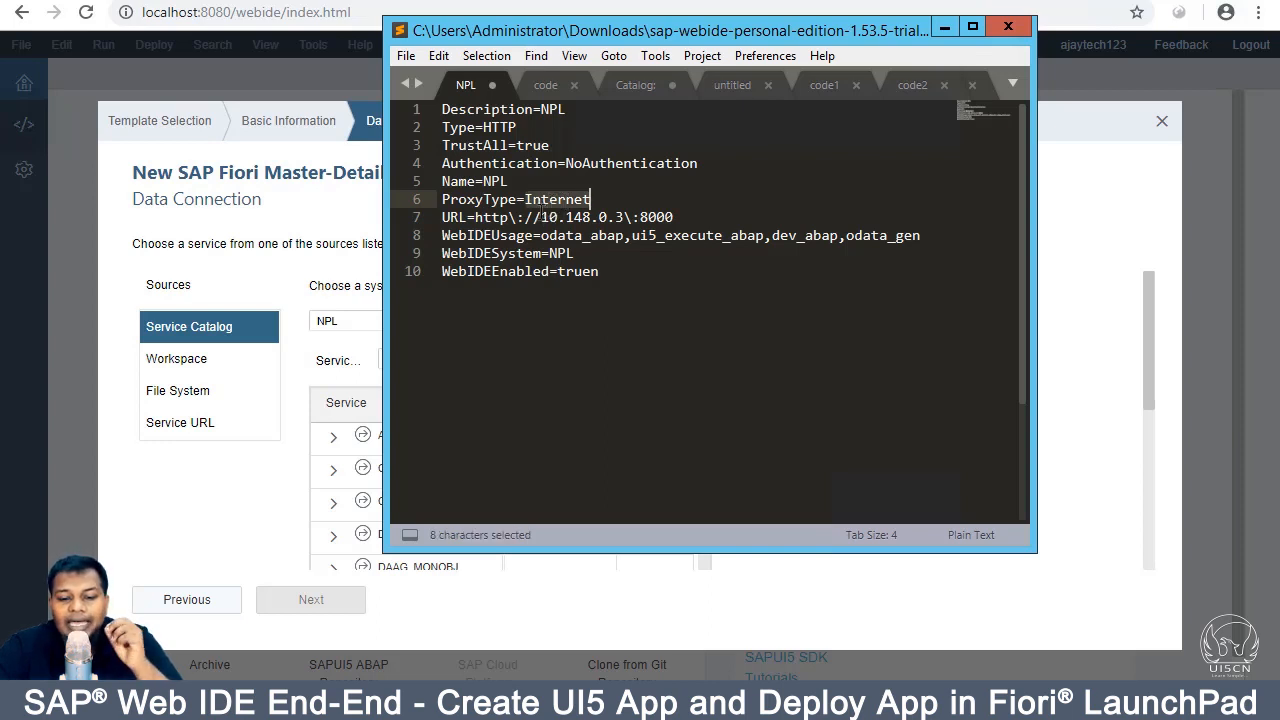
double_click(650, 219)
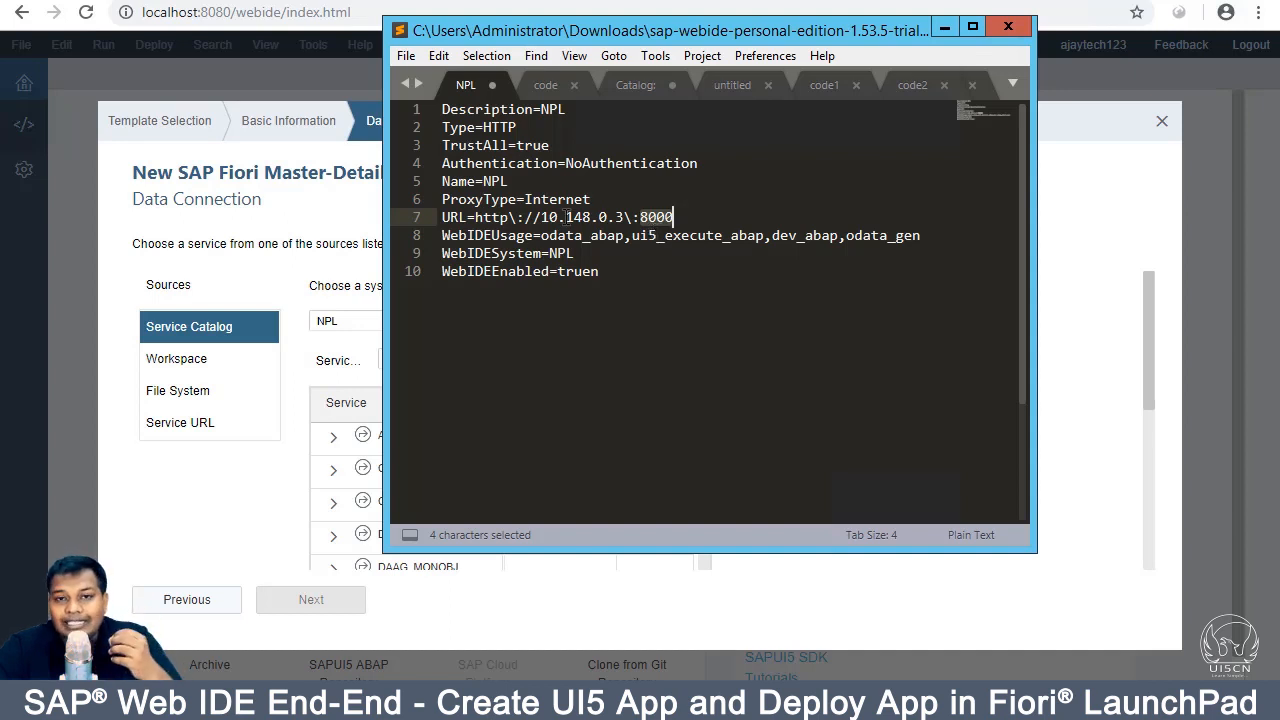
click(509, 217)
text(\)
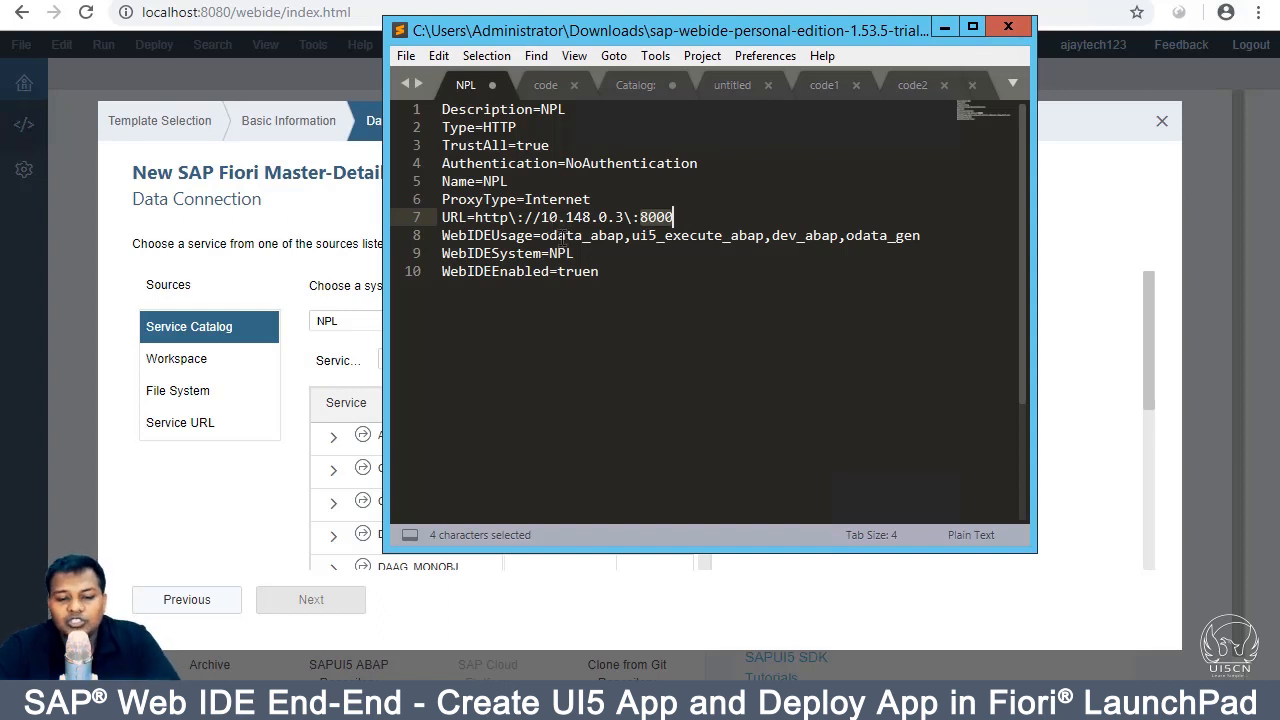
Step: Review the WebIDEUsage values odata_abap, ui5_execute_abap, dev_abap, odata_gen and save the NPL file
double_click(560, 236)
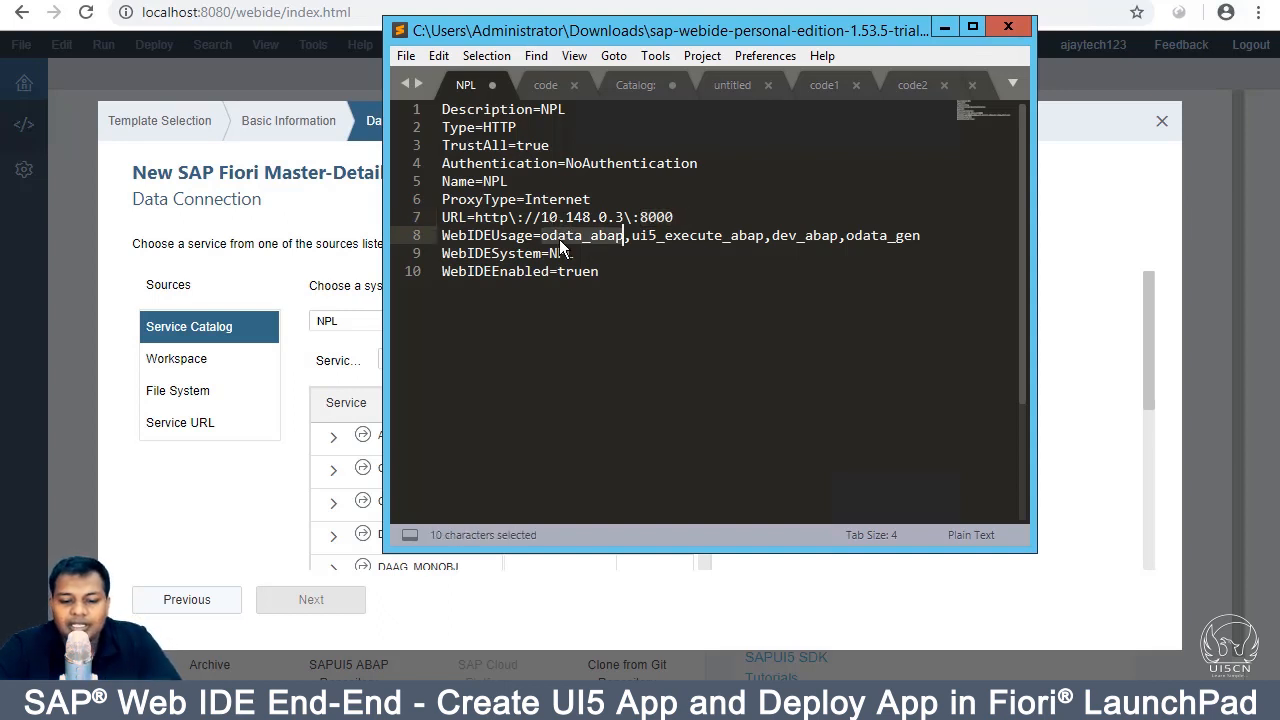
double_click(650, 236)
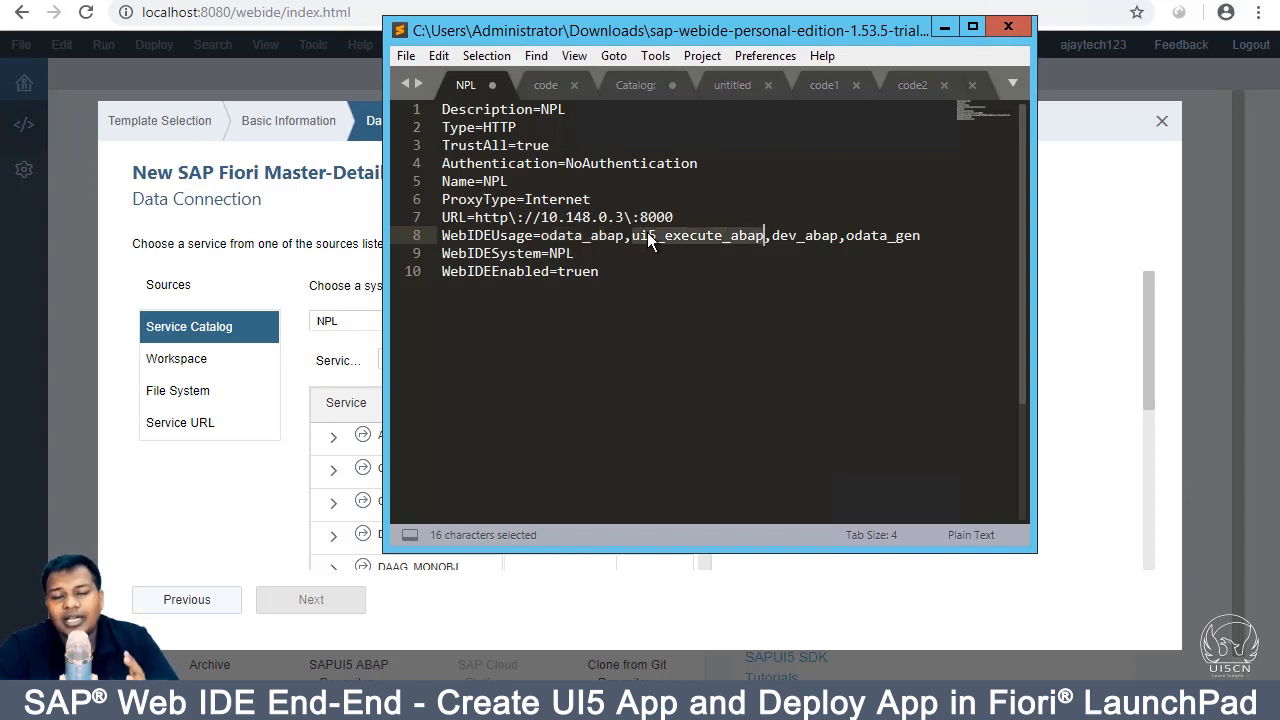
double_click(793, 243)
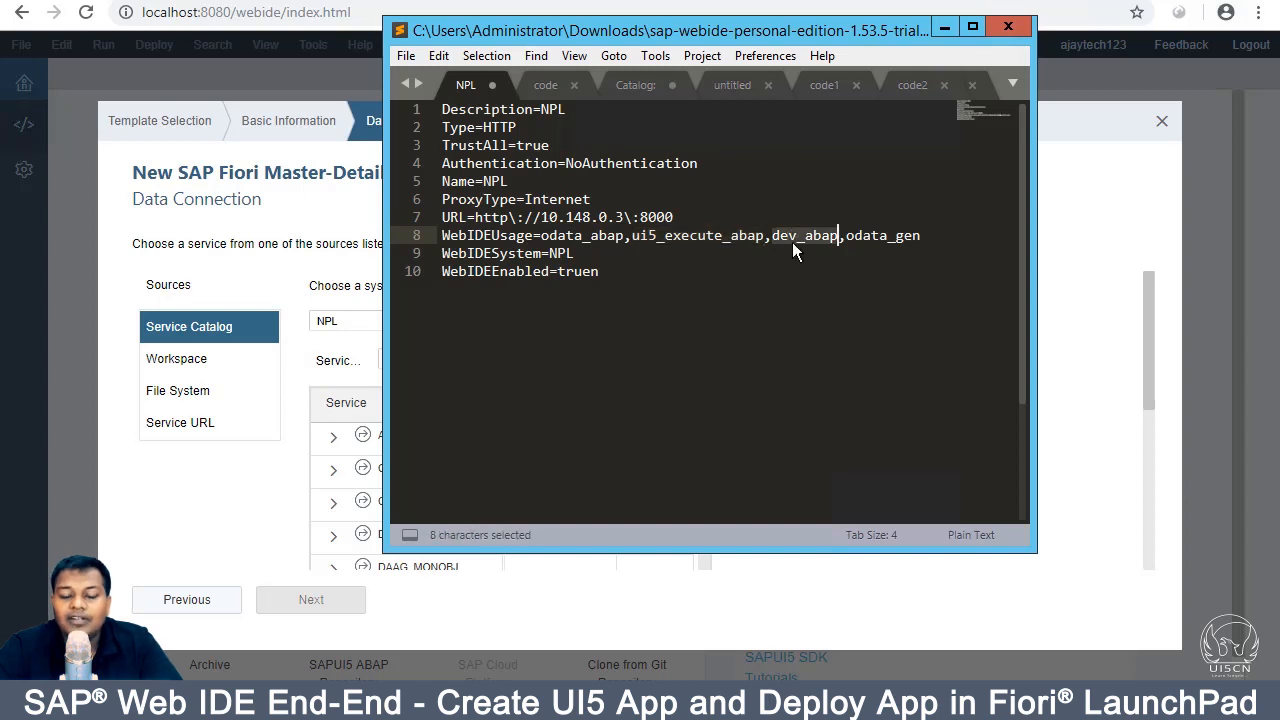
double_click(897, 237)
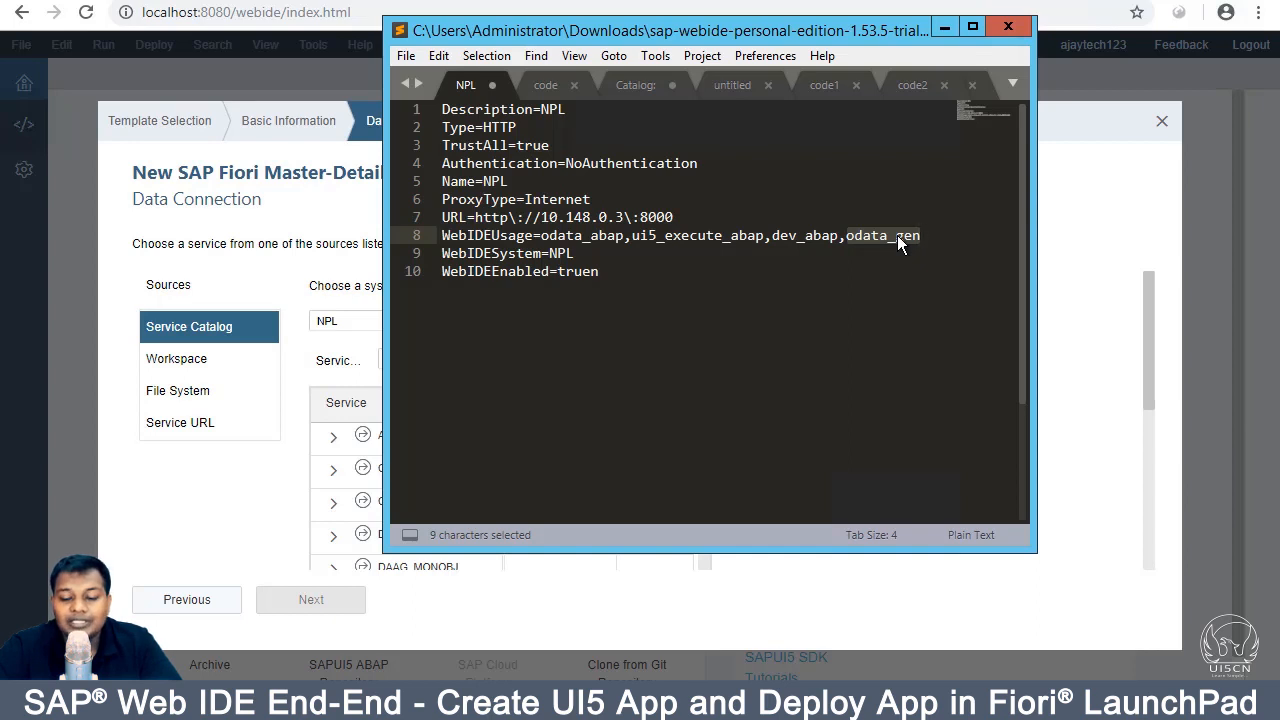
click(755, 245)
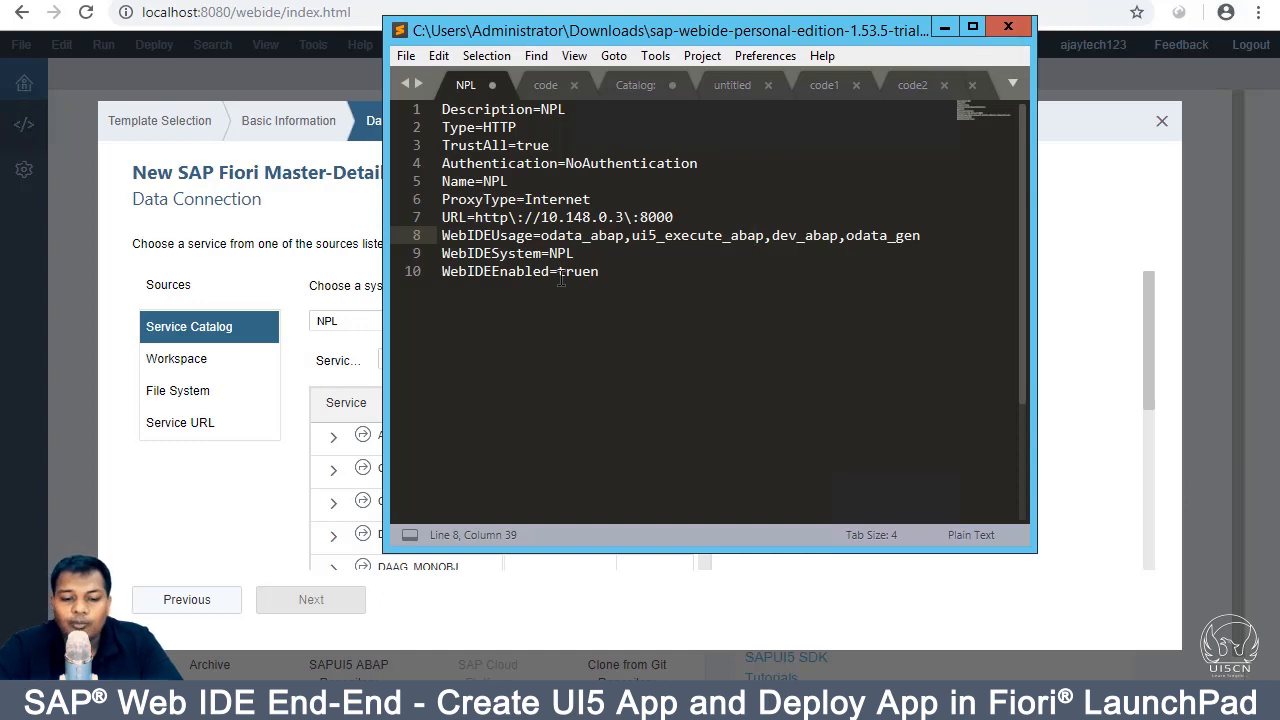
key(ctrl+s)
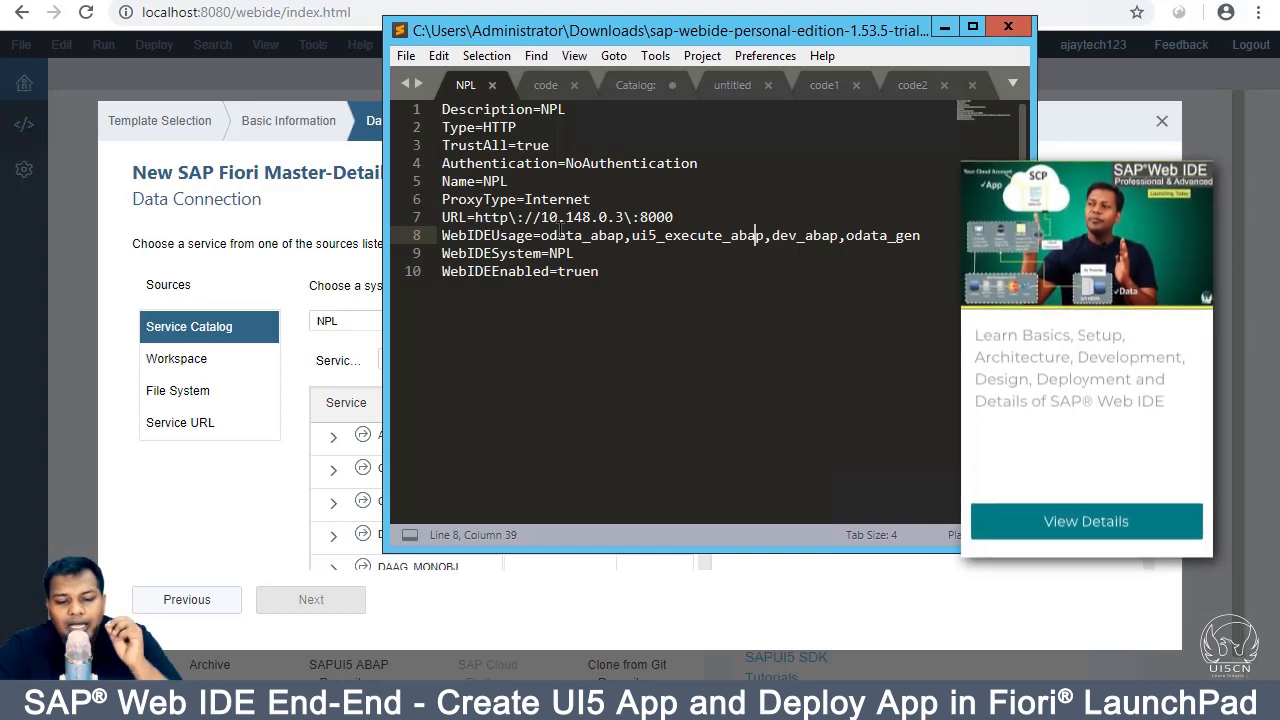
Step: Back in the wizard, select Z_EPM_REF_APPS_PO_APV_SRV at the bottom of the NPL service catalog
click(348, 224)
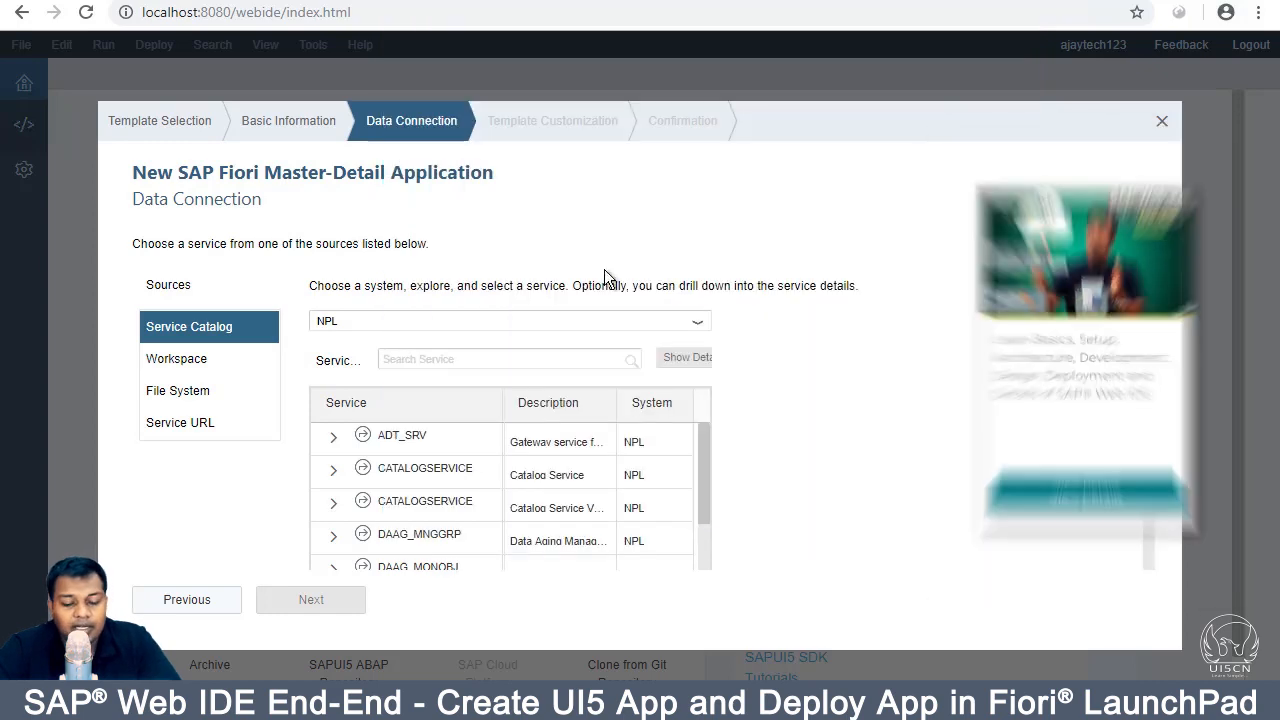
scroll(437, 449, down, 10)
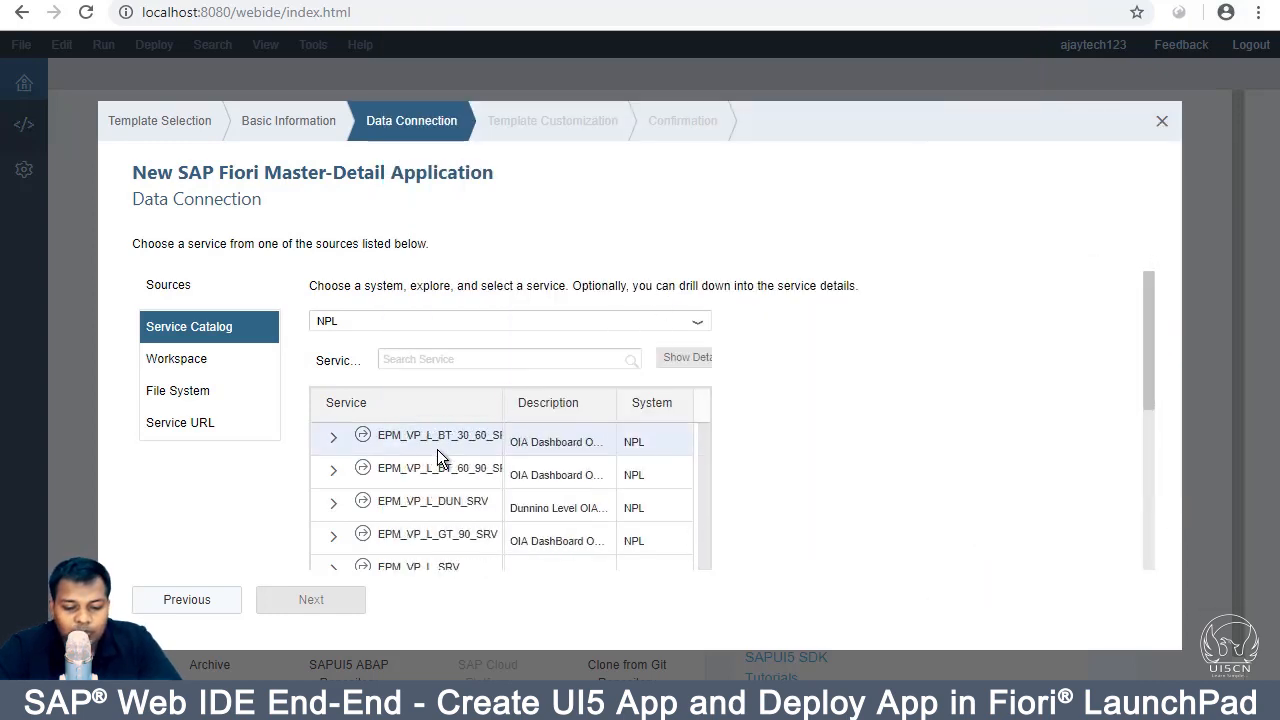
scroll(373, 485, down, 10)
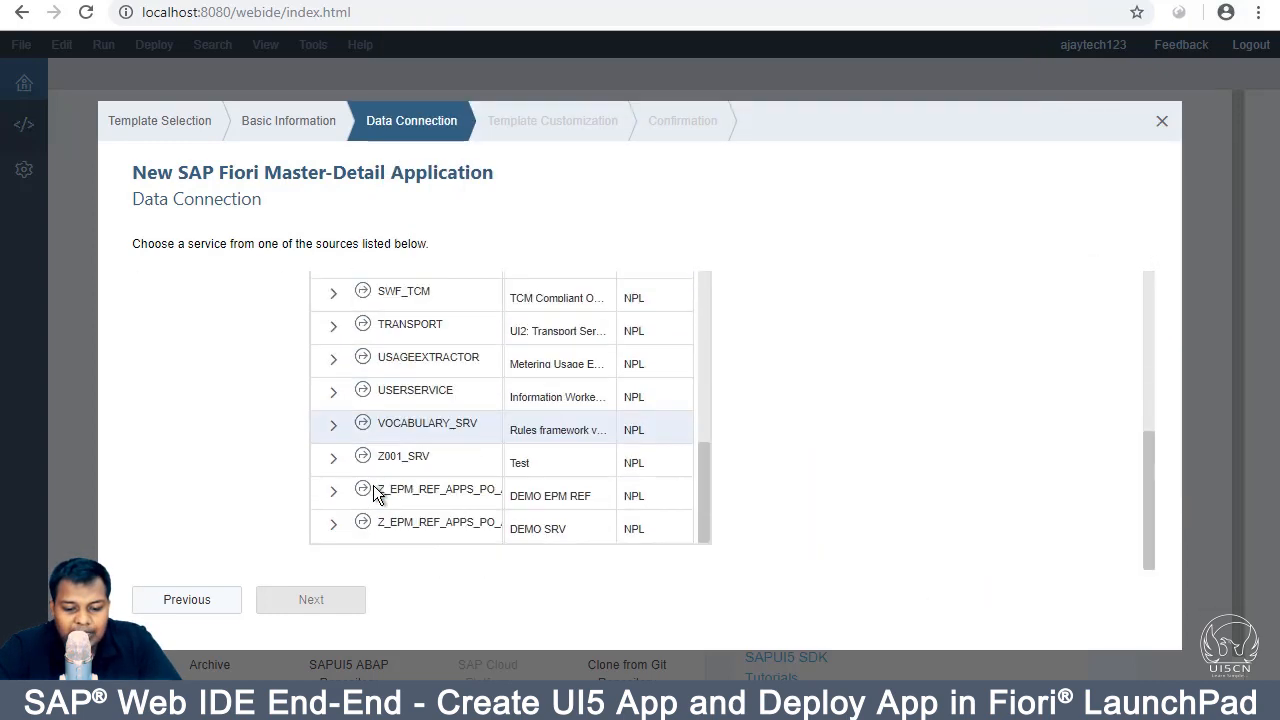
click(334, 521)
click(420, 504)
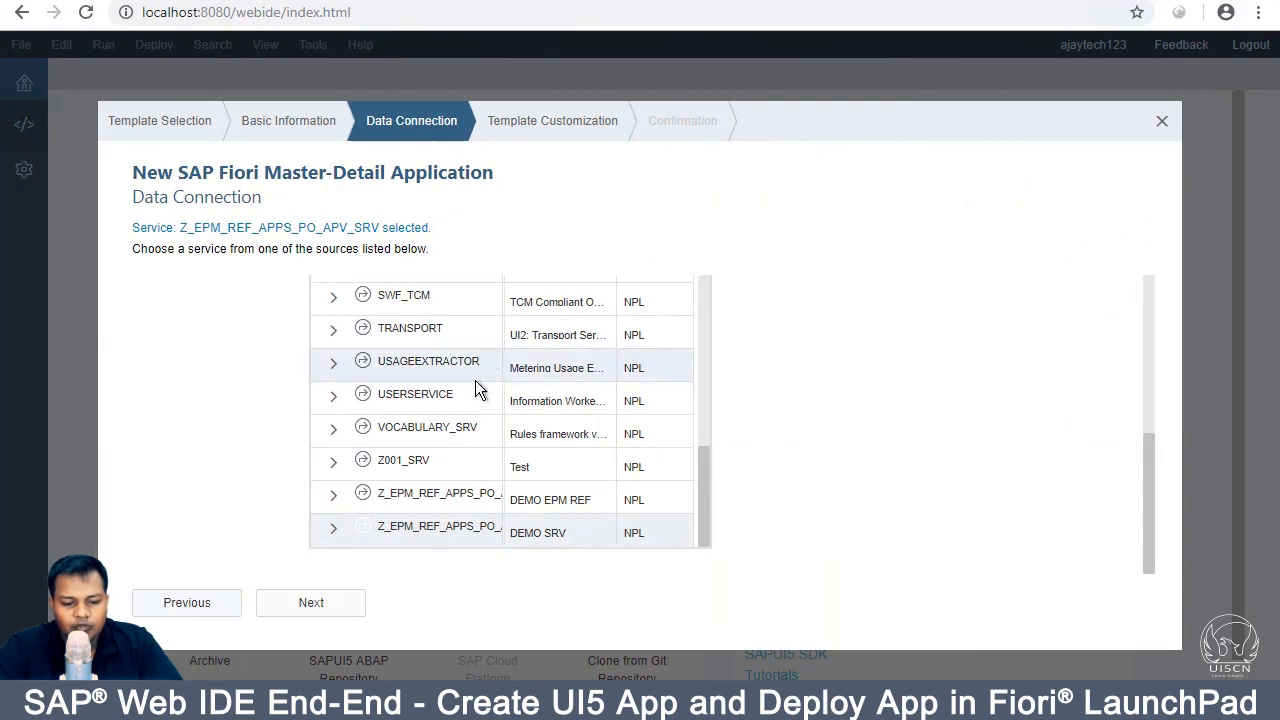
click(400, 535)
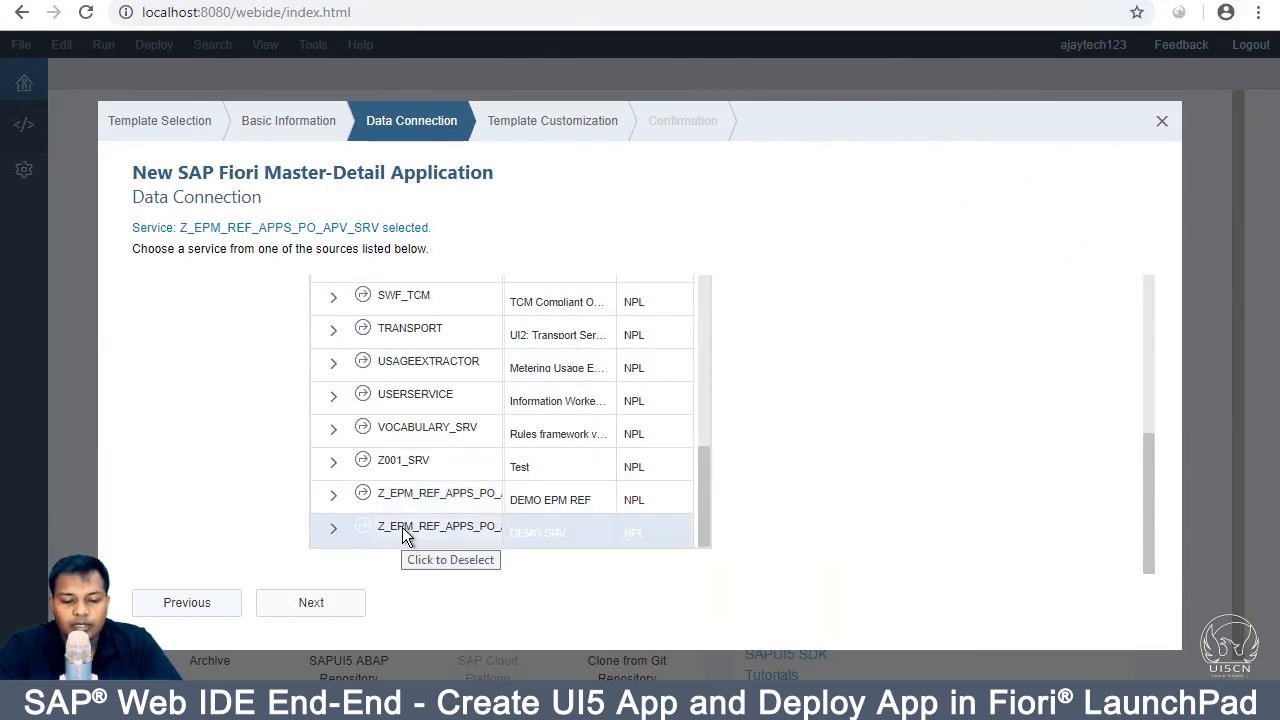
Step: Continue to Template Customization and inspect the enlarged master-detail layout preview
click(334, 612)
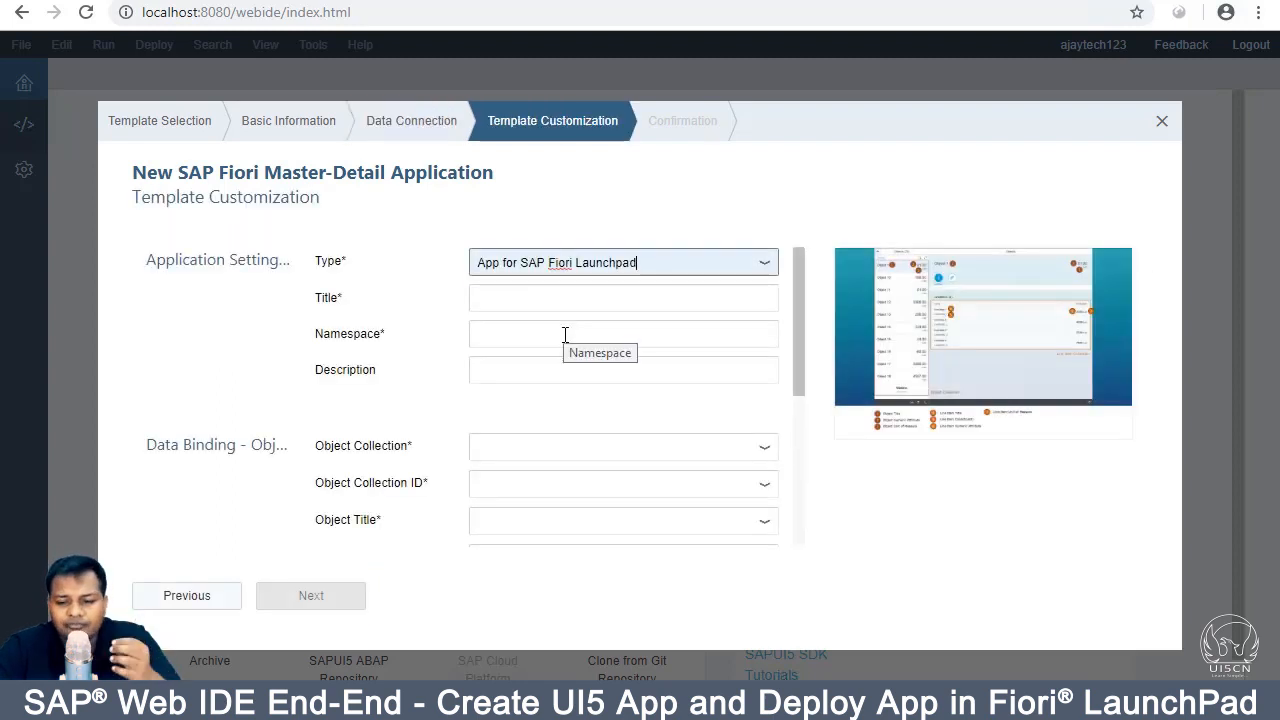
click(965, 312)
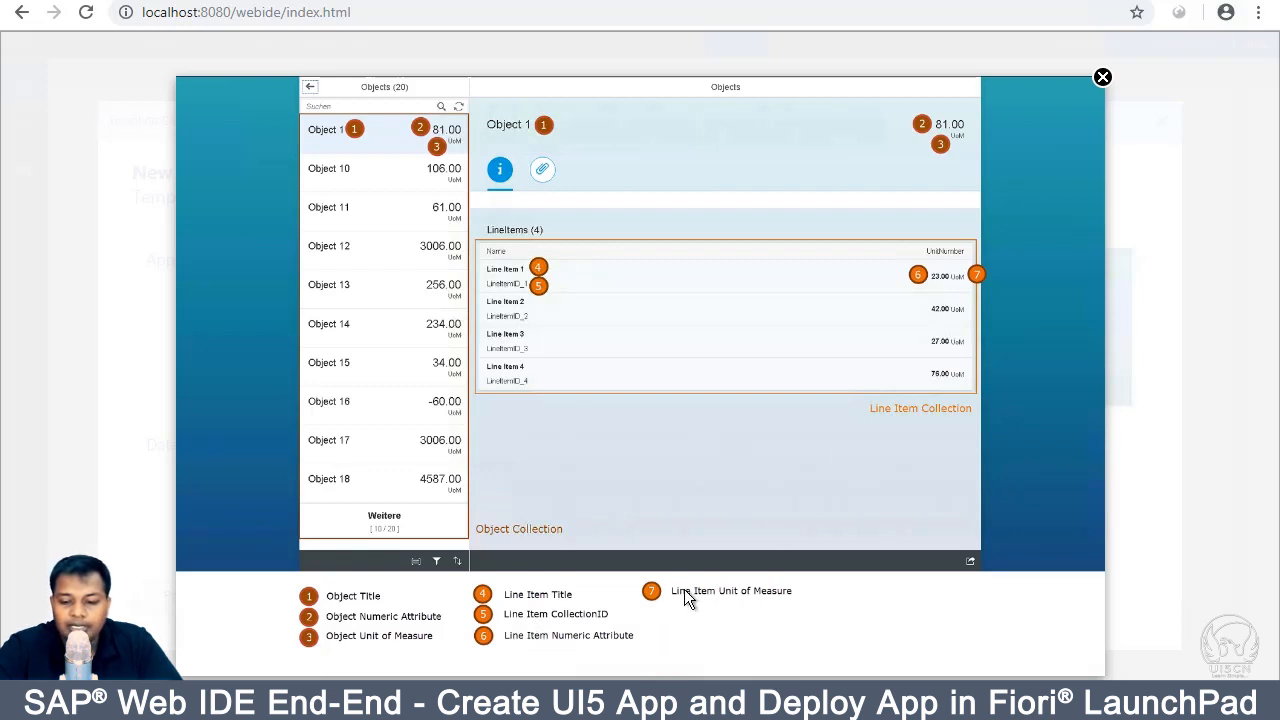
click(1101, 80)
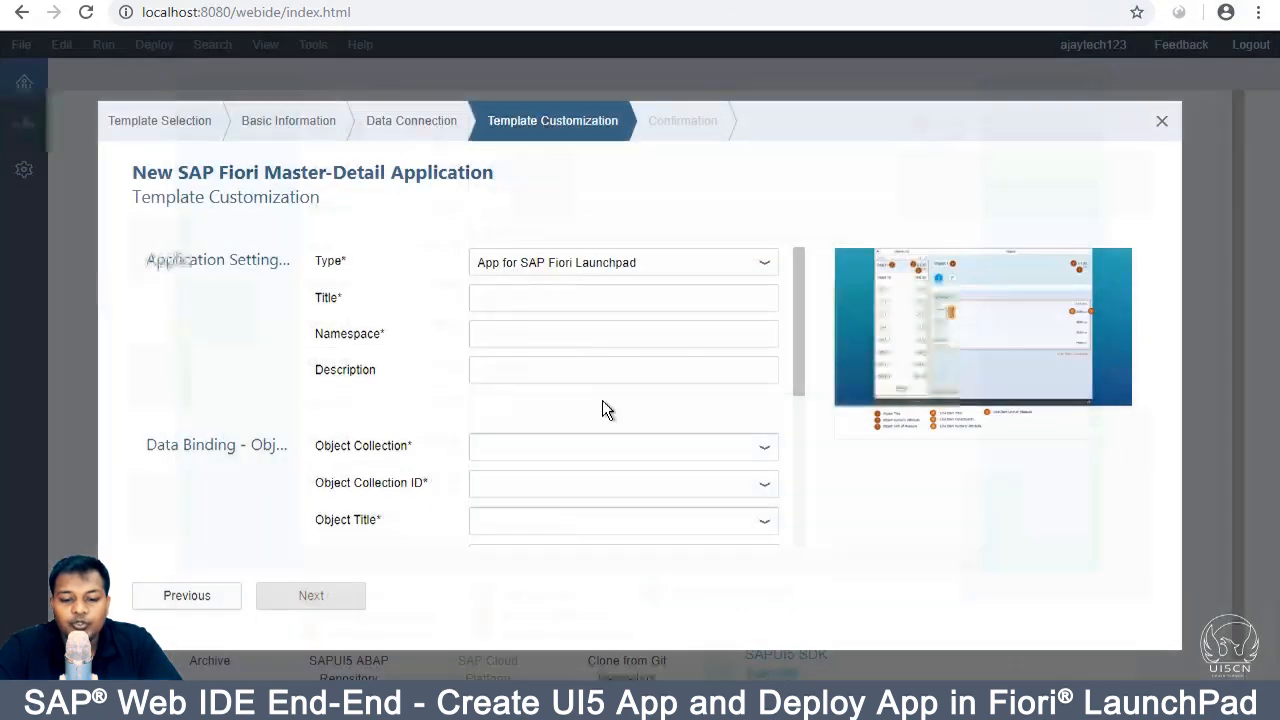
Step: Enter title 'My First App', namespace 'demo' and description 'demo'
click(534, 297)
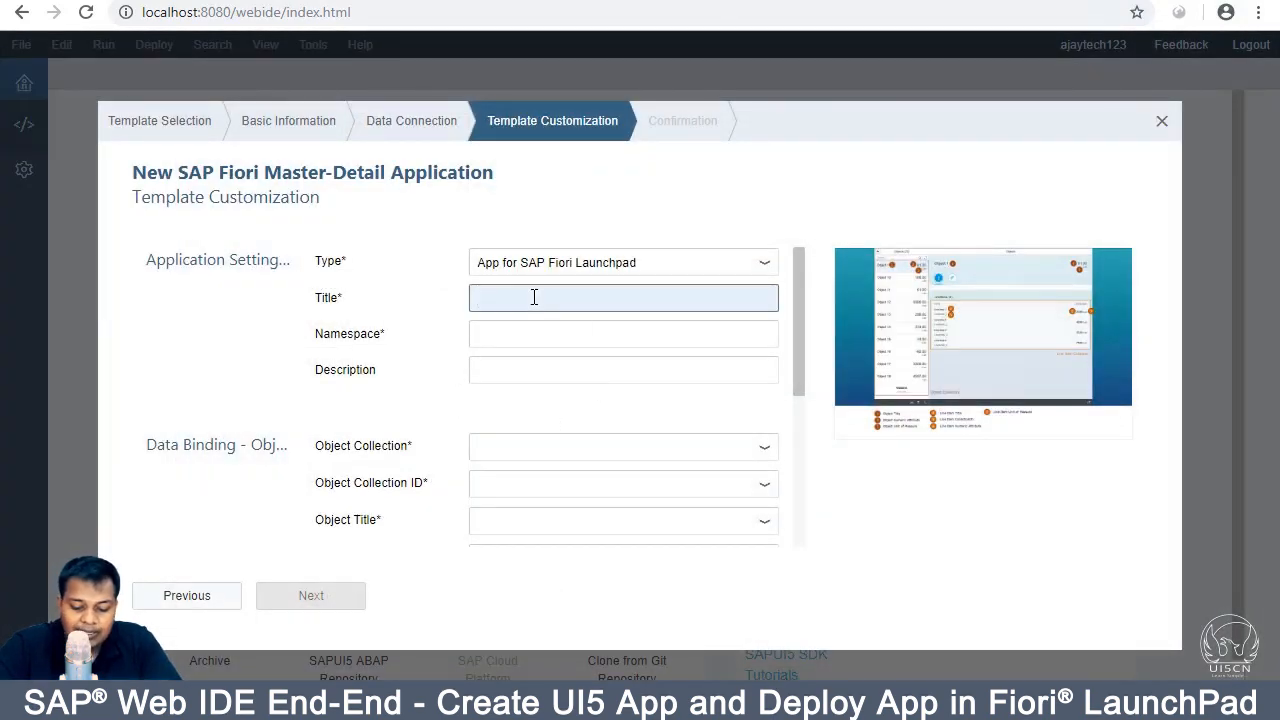
text(my)
key(BackSpace)
key(BackSpace)
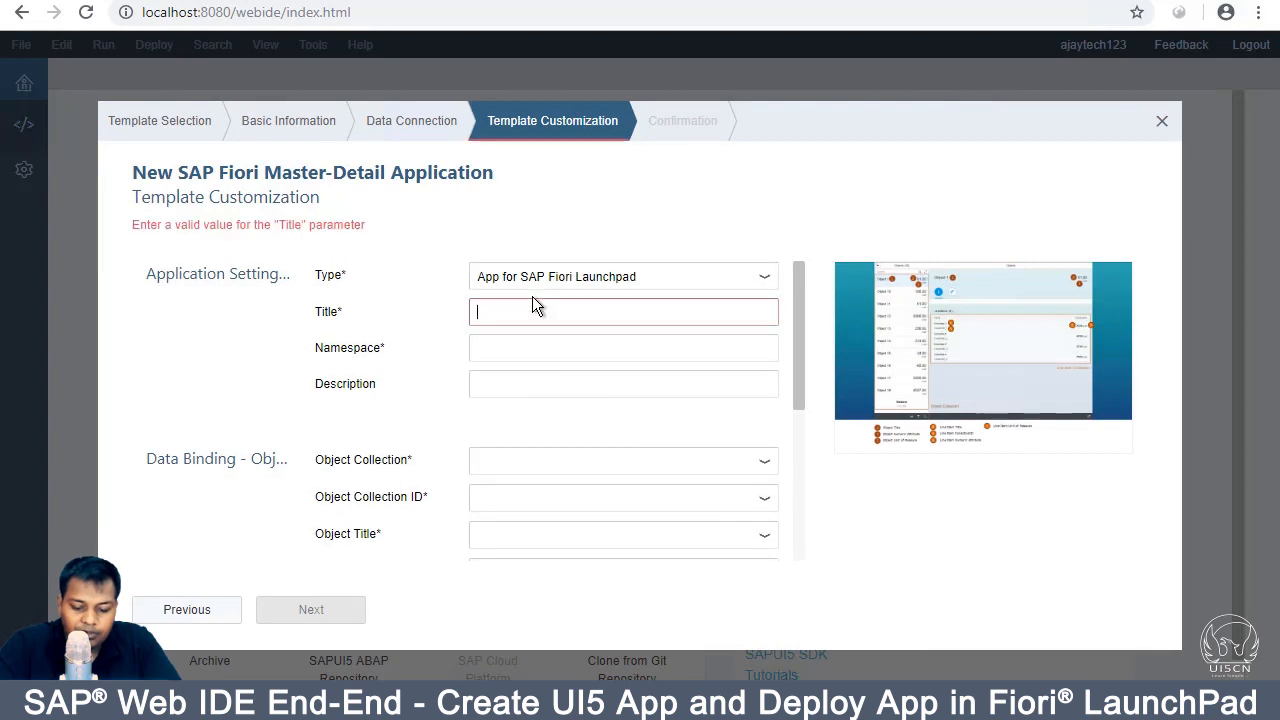
text(My First App)
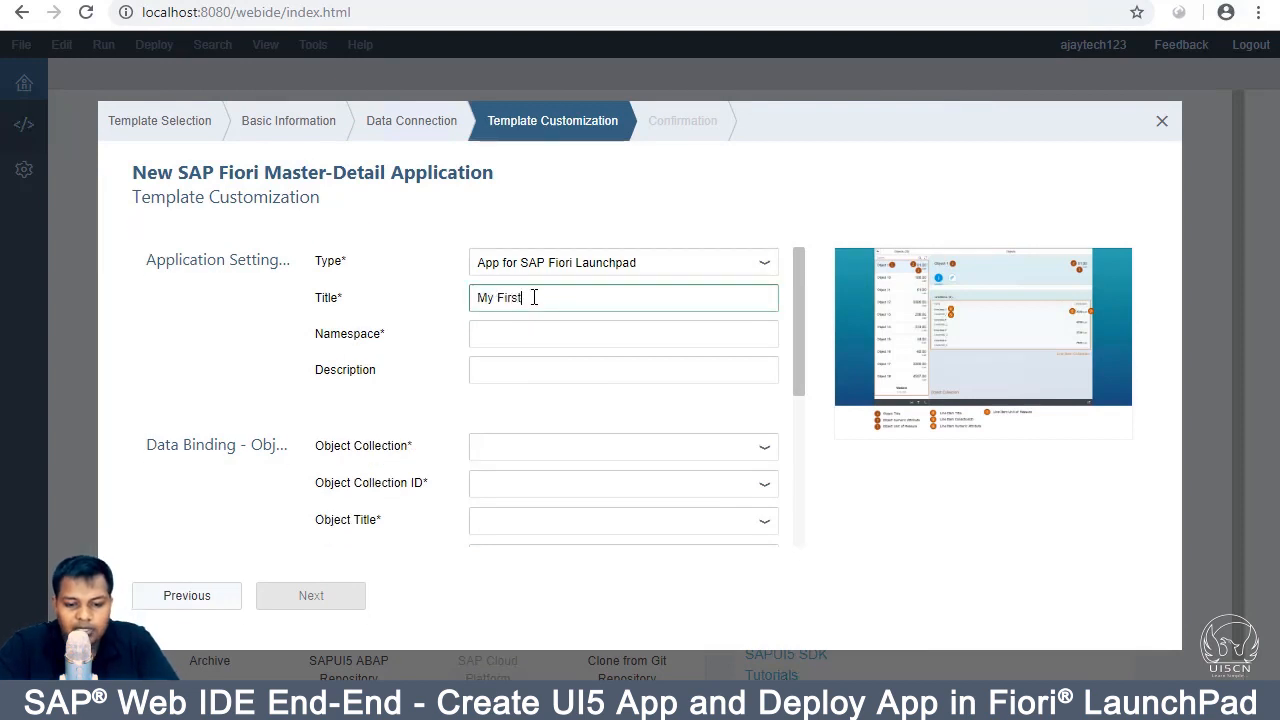
click(536, 333)
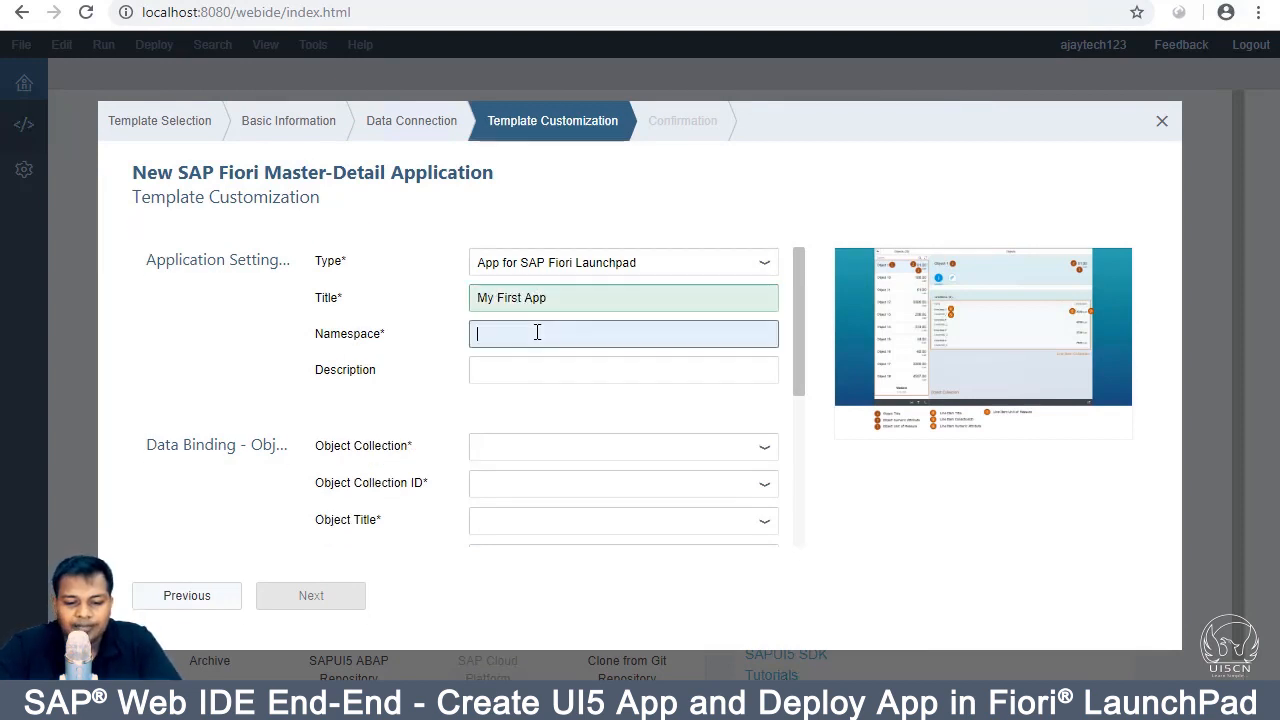
text(demo)
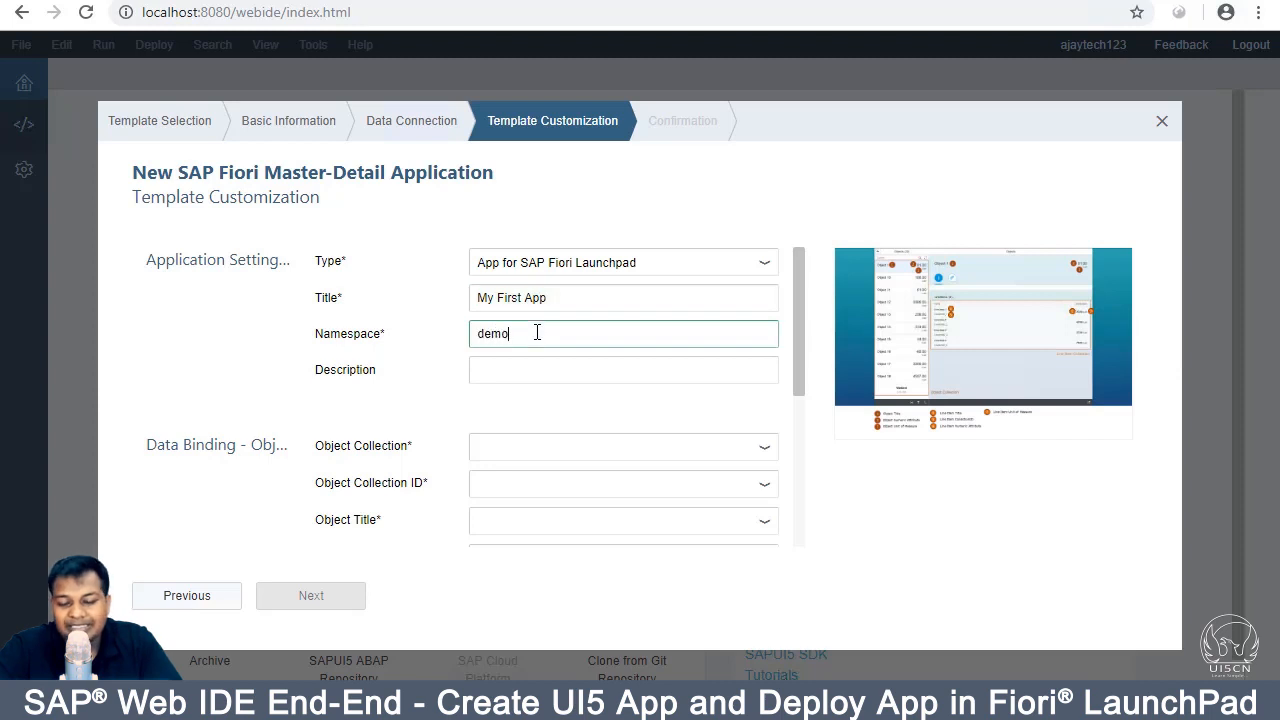
click(590, 374)
text(demo)
Step: Bind the Object Collection to PurchaseOrders
scroll(588, 374, down, 3)
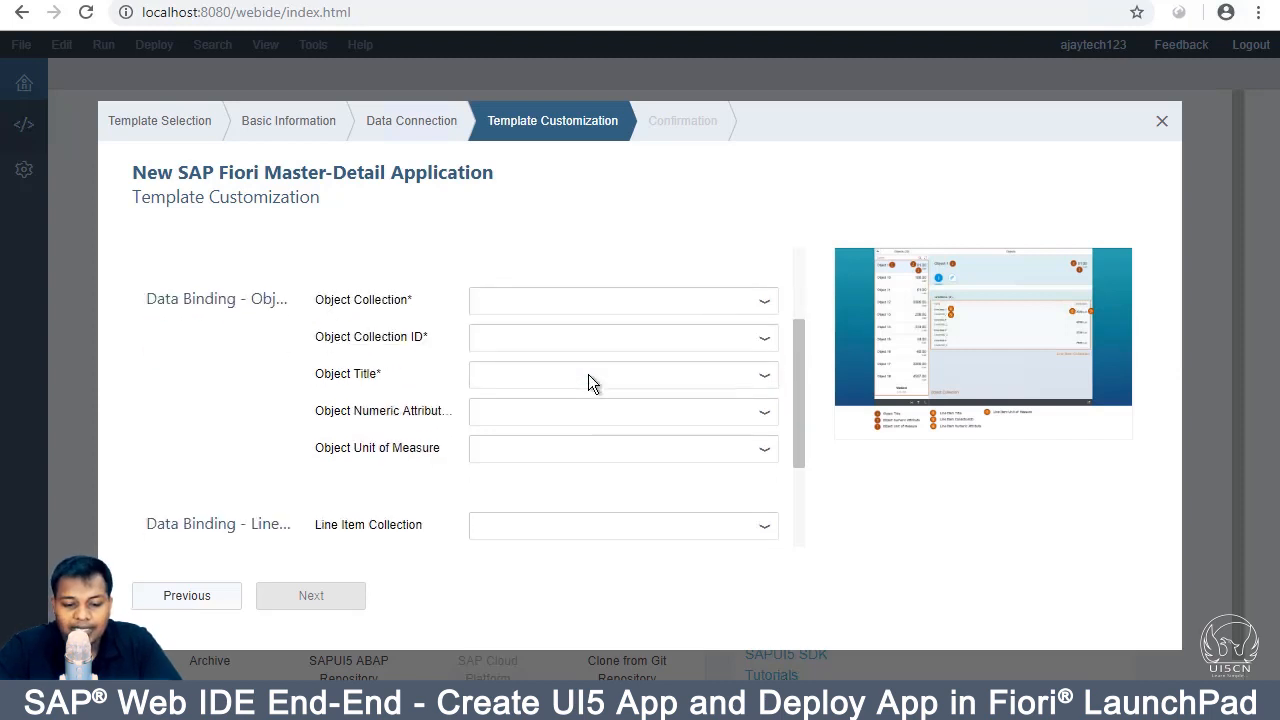
click(771, 288)
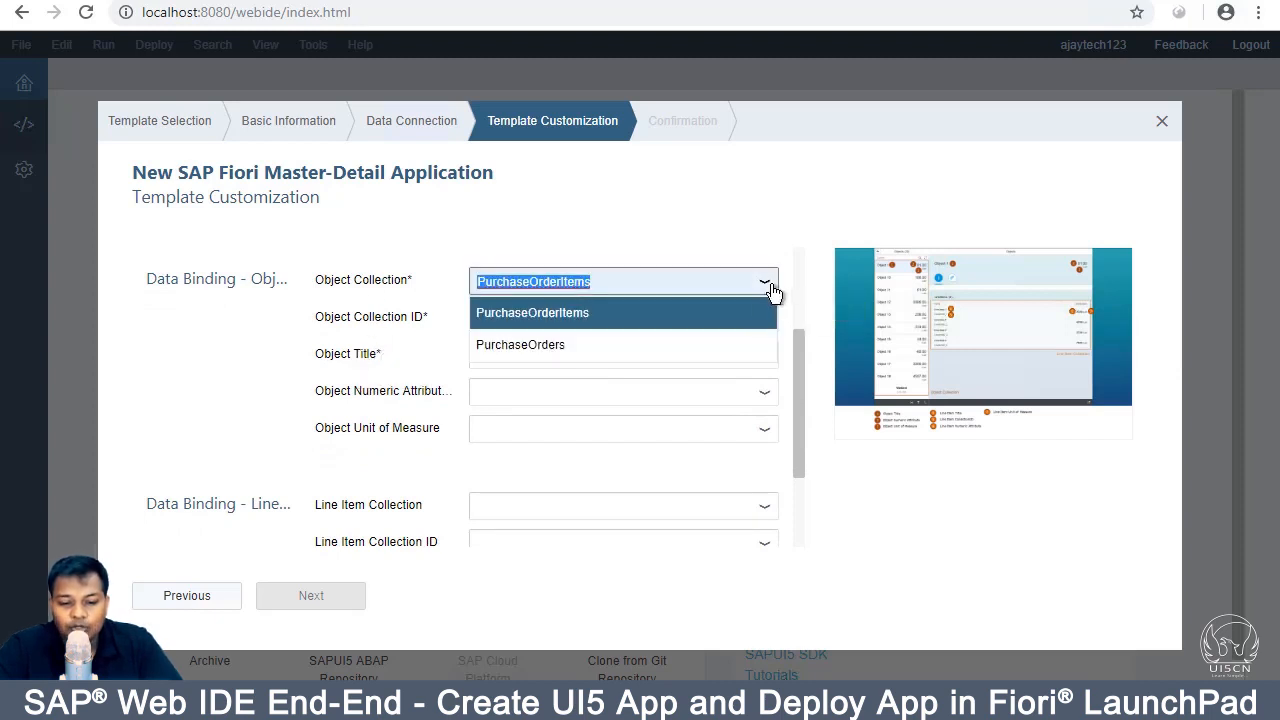
click(725, 337)
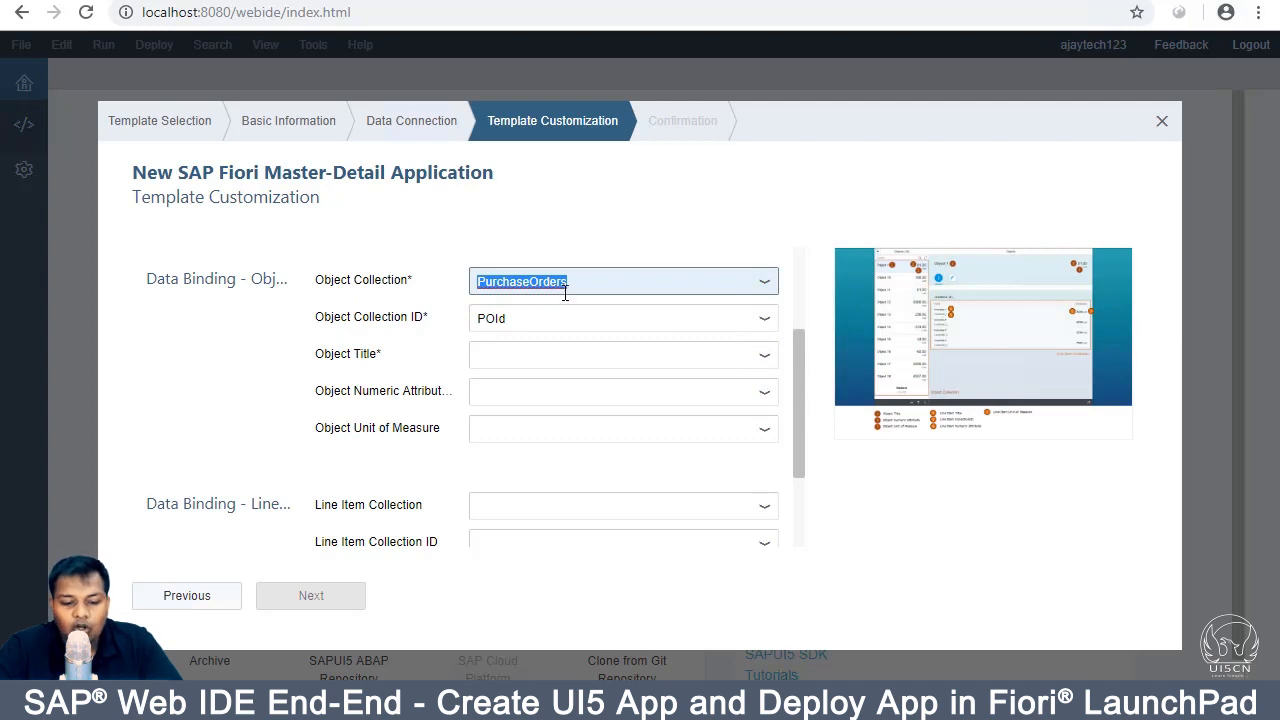
scroll(591, 343, down, 3)
scroll(418, 373, up, 3)
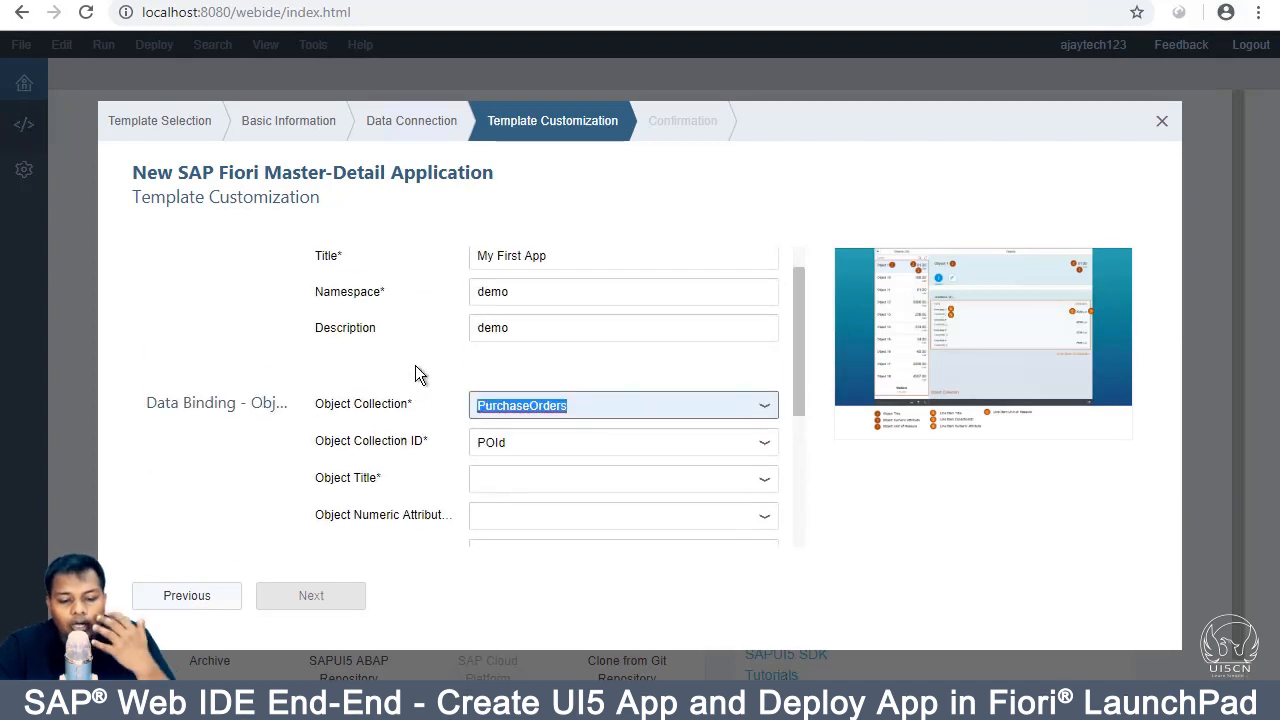
scroll(418, 373, down, 3)
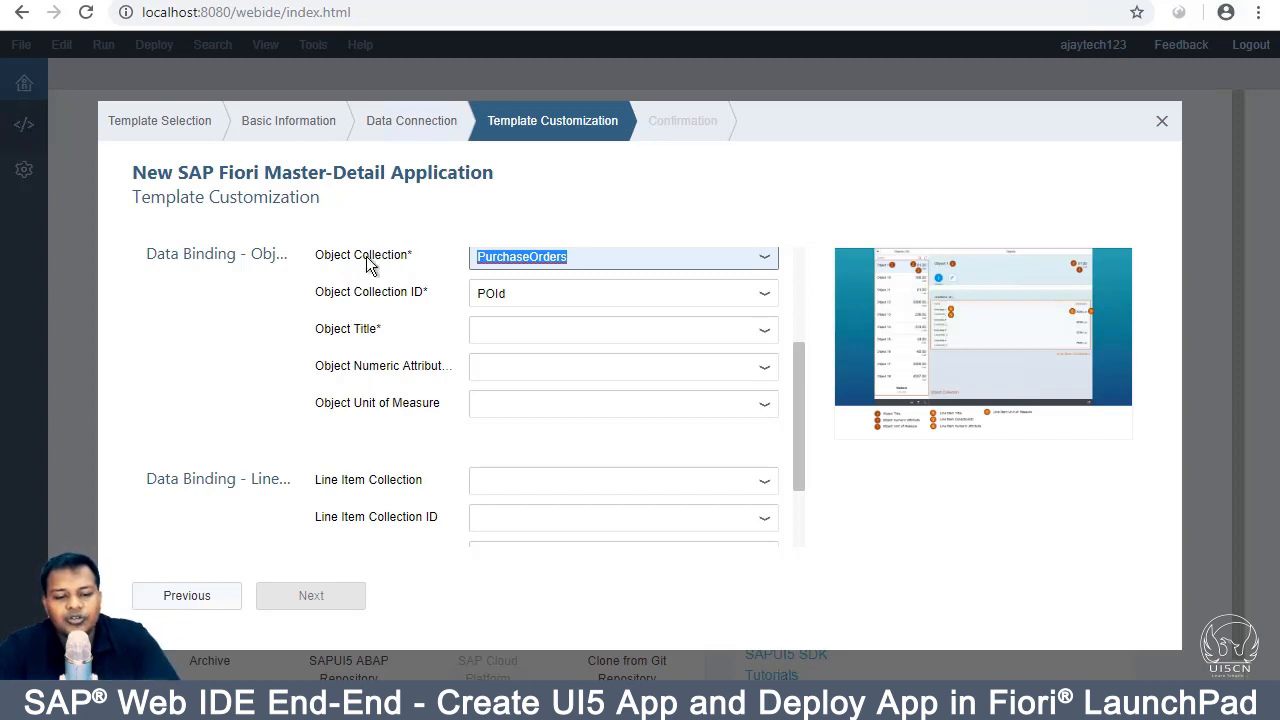
scroll(419, 378, down, 2)
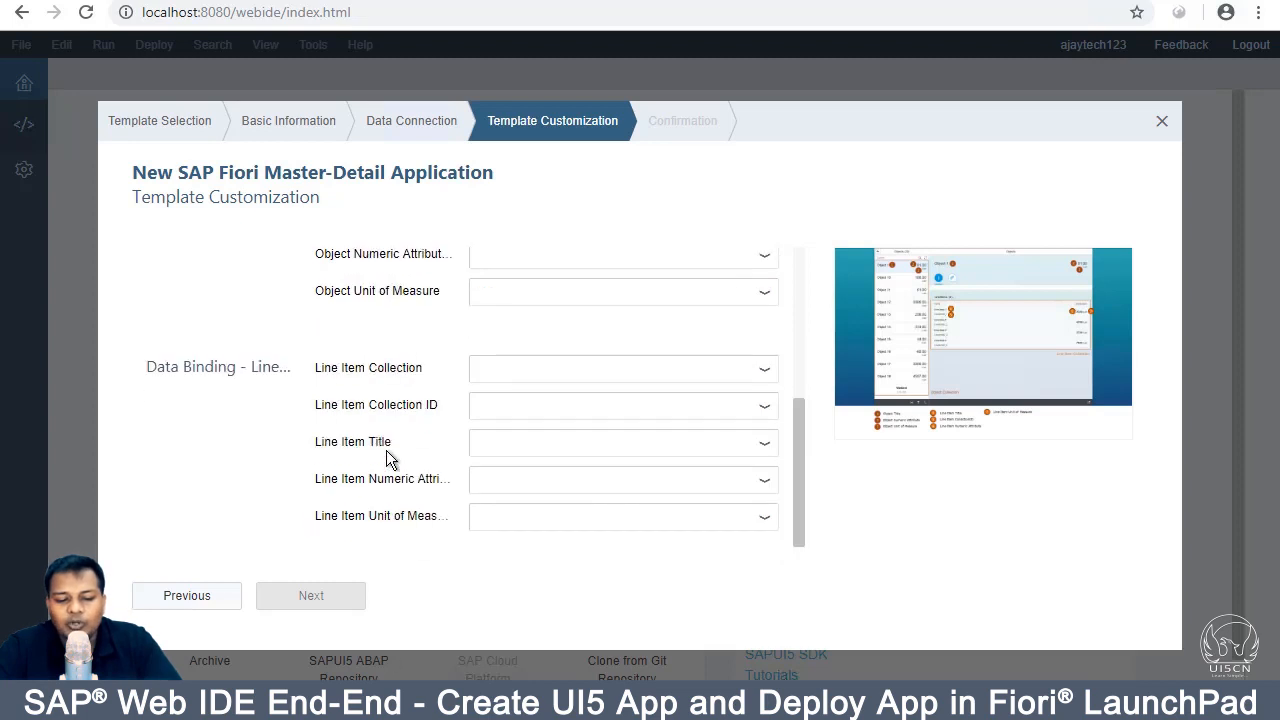
scroll(386, 457, up, 2)
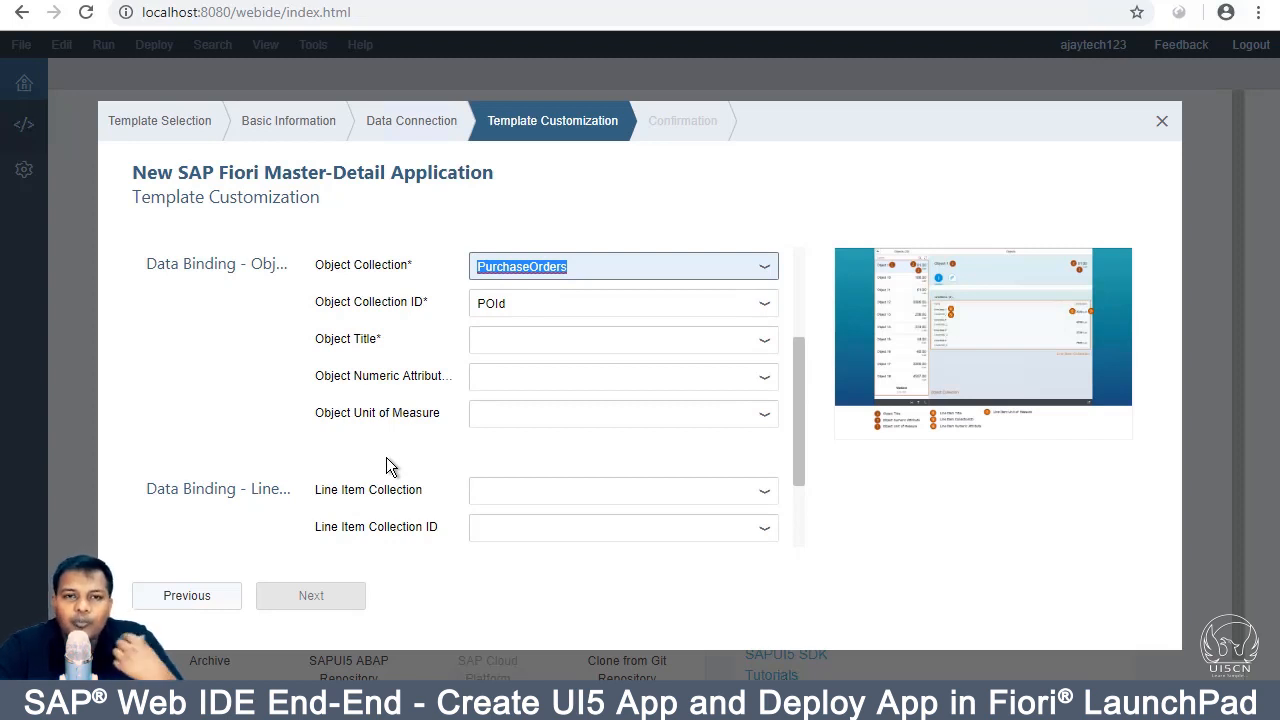
scroll(386, 457, down, 3)
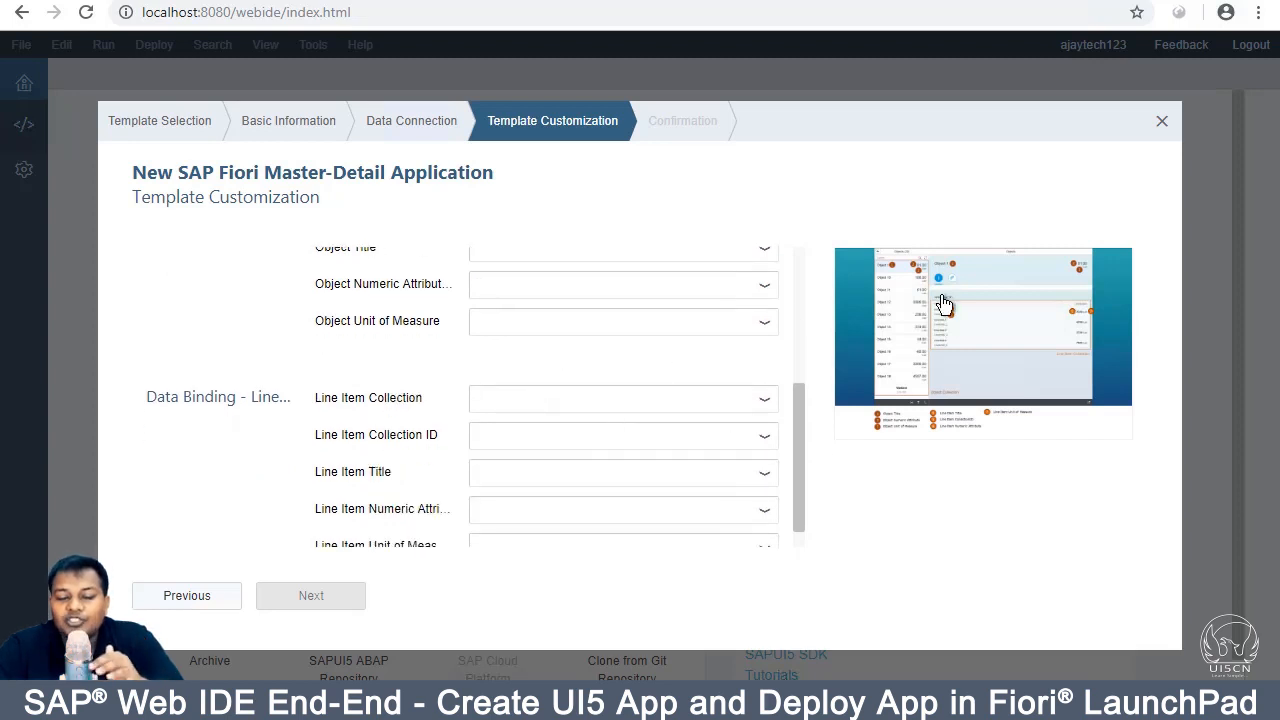
scroll(429, 371, up, 5)
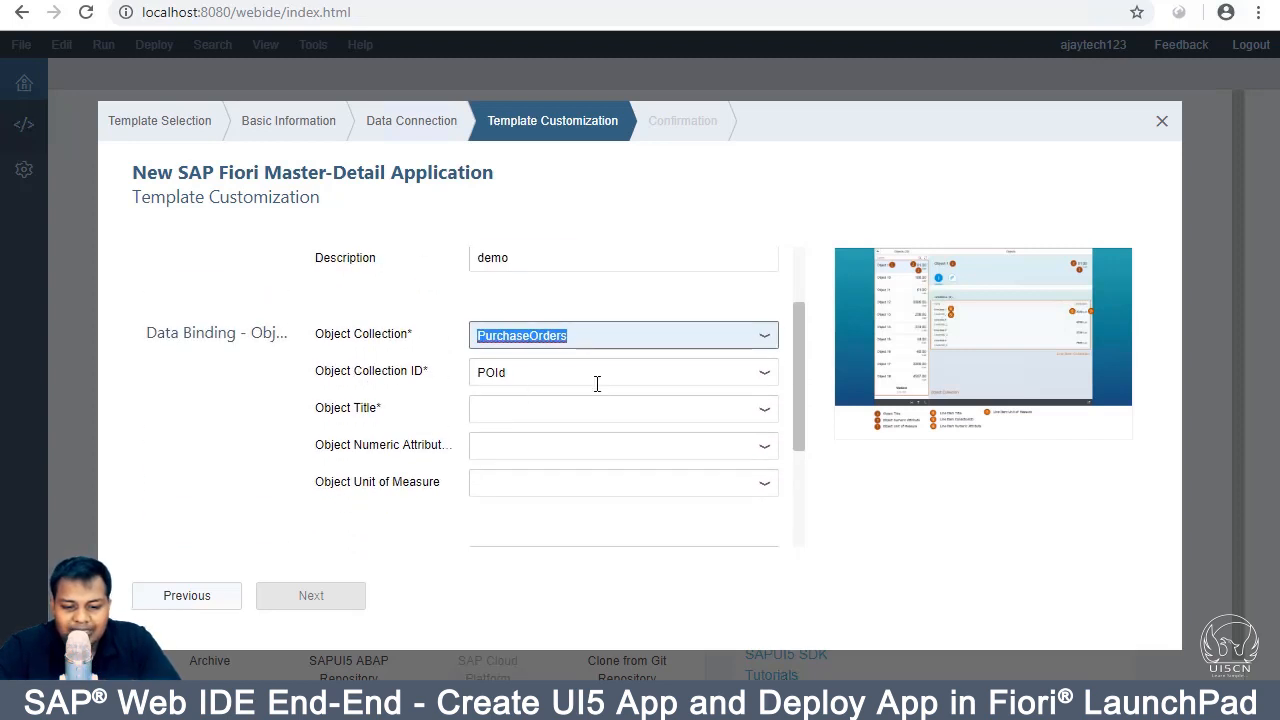
Step: Set the Object Title binding to POId and enlarge the template preview
click(604, 405)
click(764, 411)
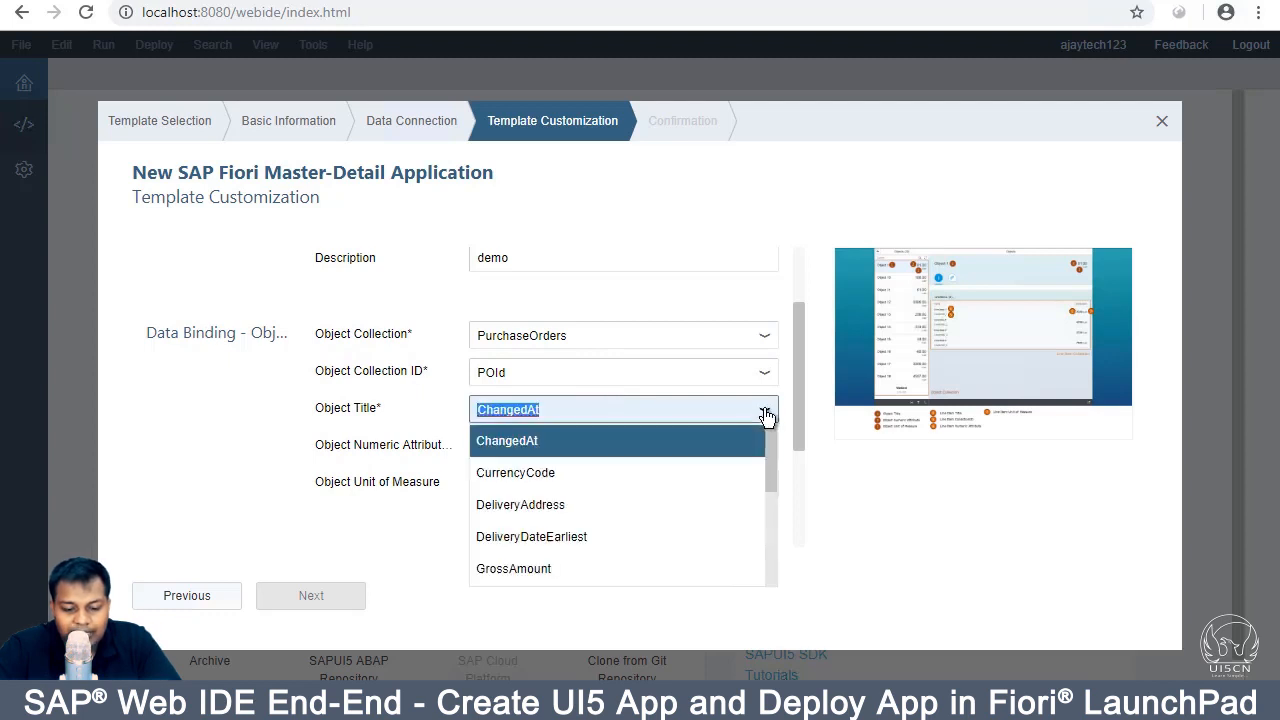
scroll(643, 512, down, 3)
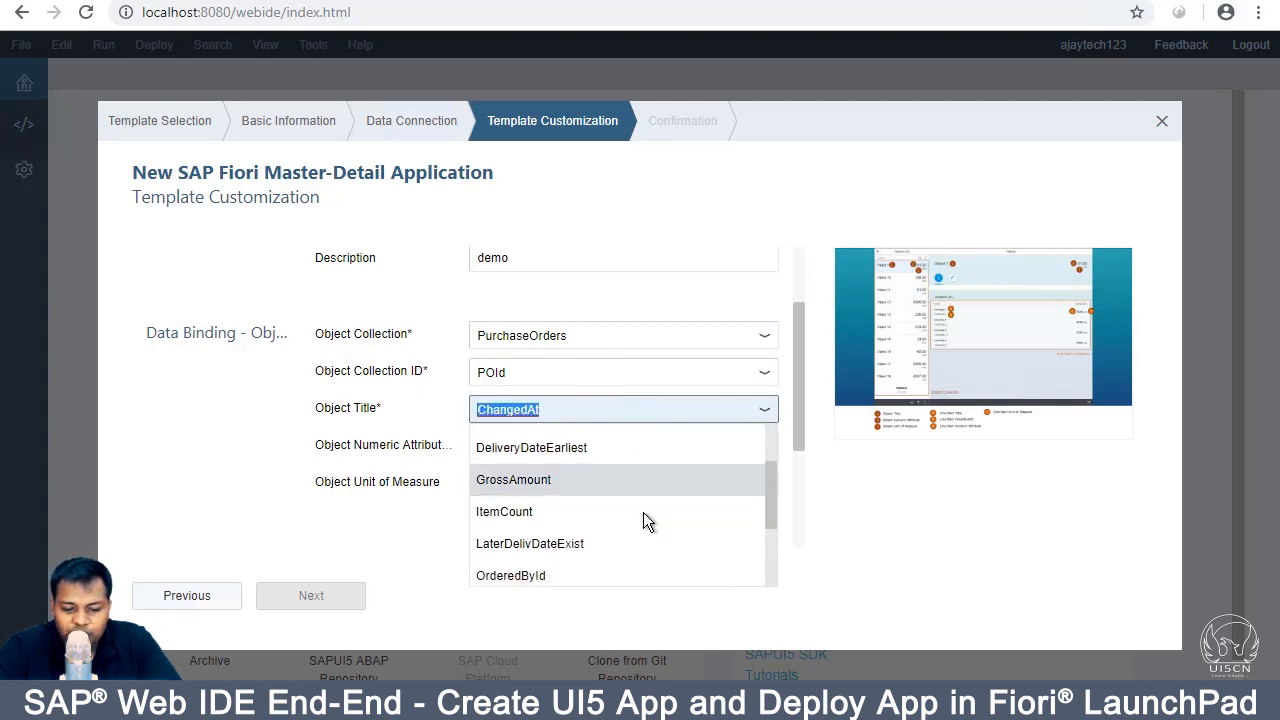
scroll(643, 516, down, 1)
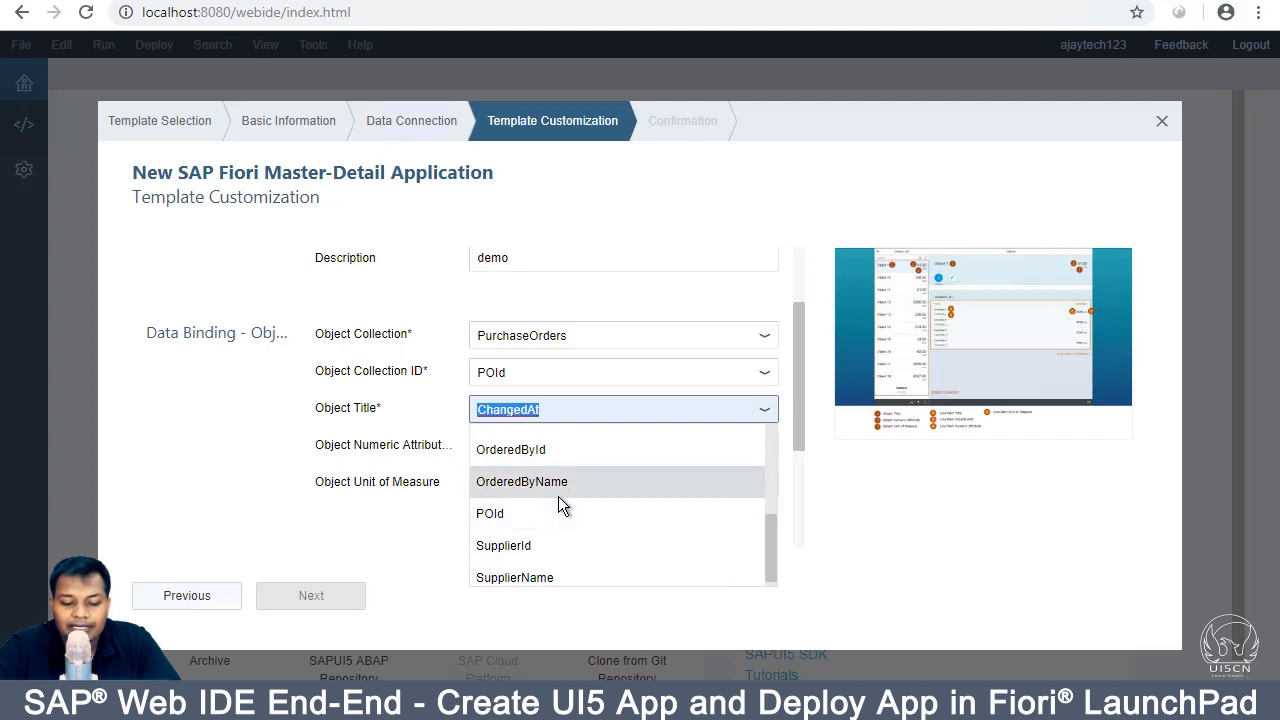
scroll(558, 500, up, 3)
scroll(560, 534, down, 3)
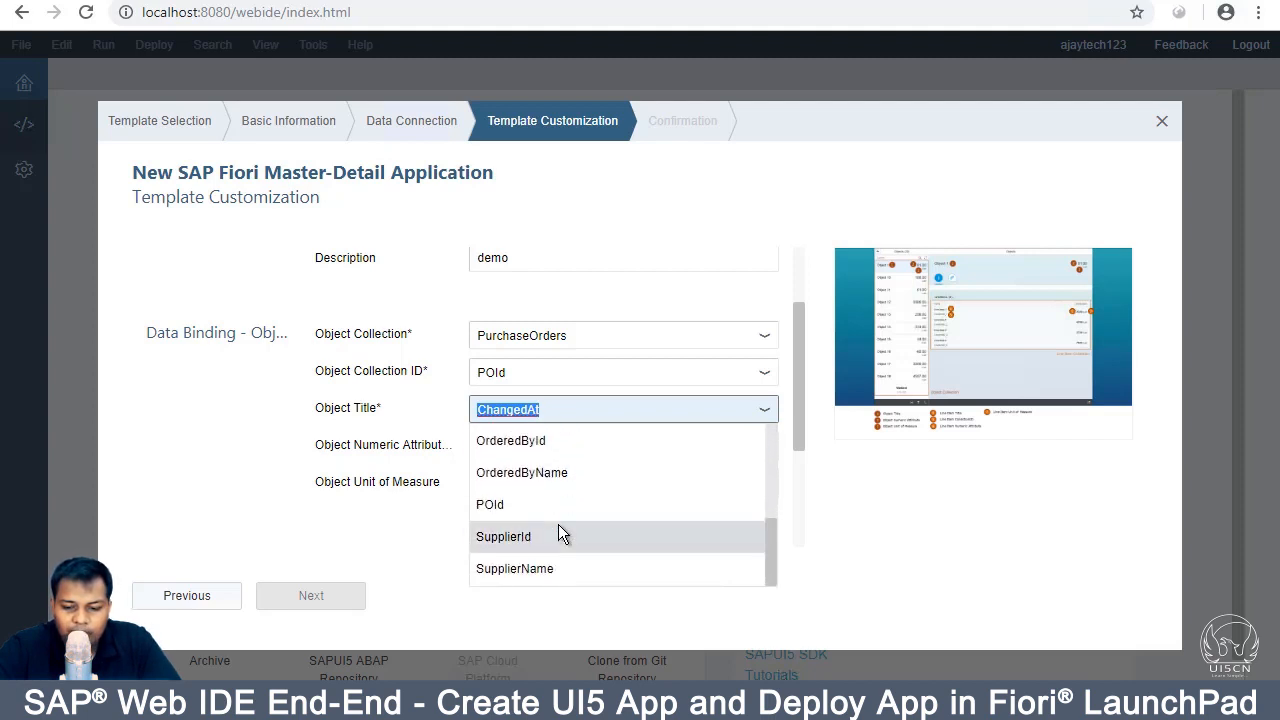
scroll(558, 526, up, 4)
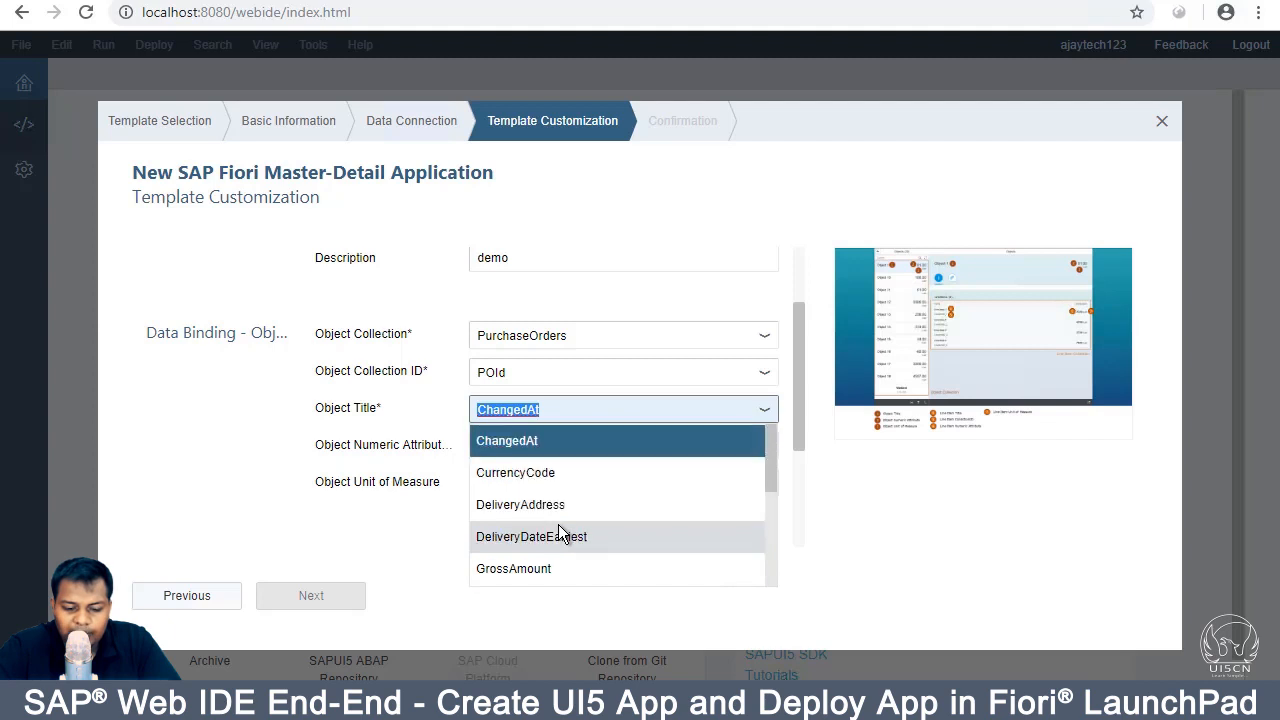
scroll(560, 534, down, 1)
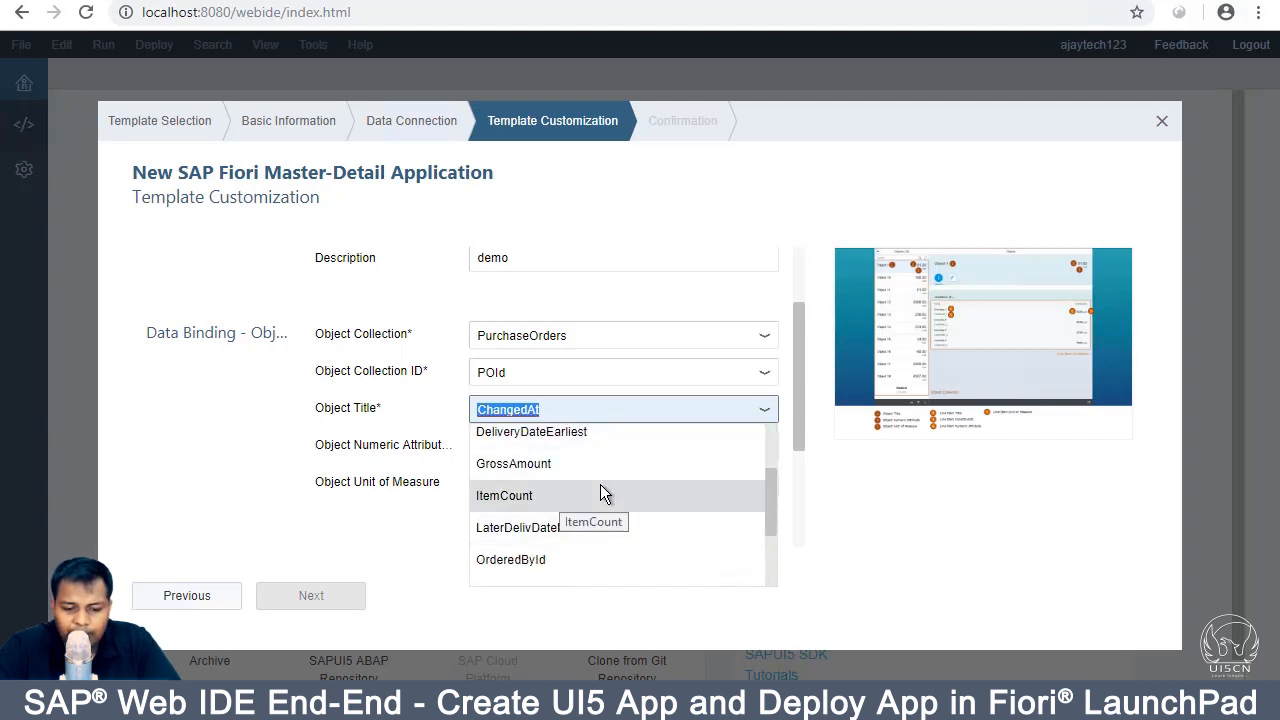
scroll(600, 490, down, 1)
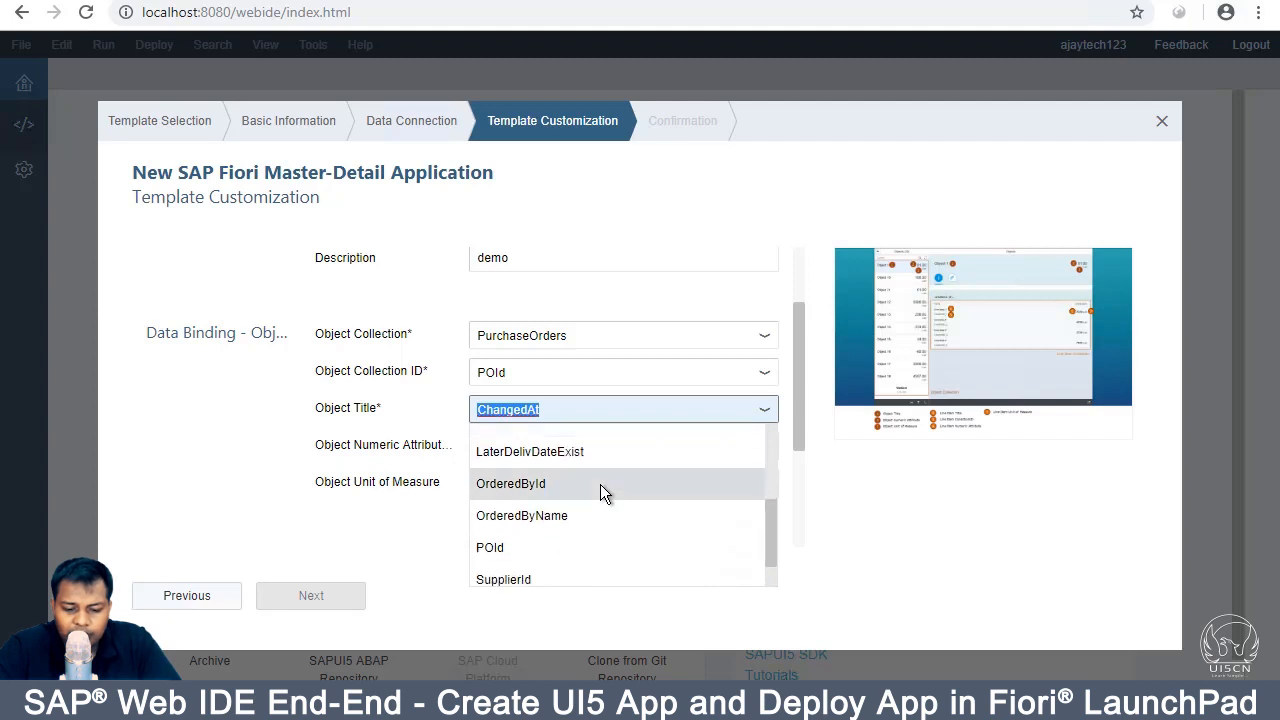
scroll(598, 507, down, 1)
click(596, 502)
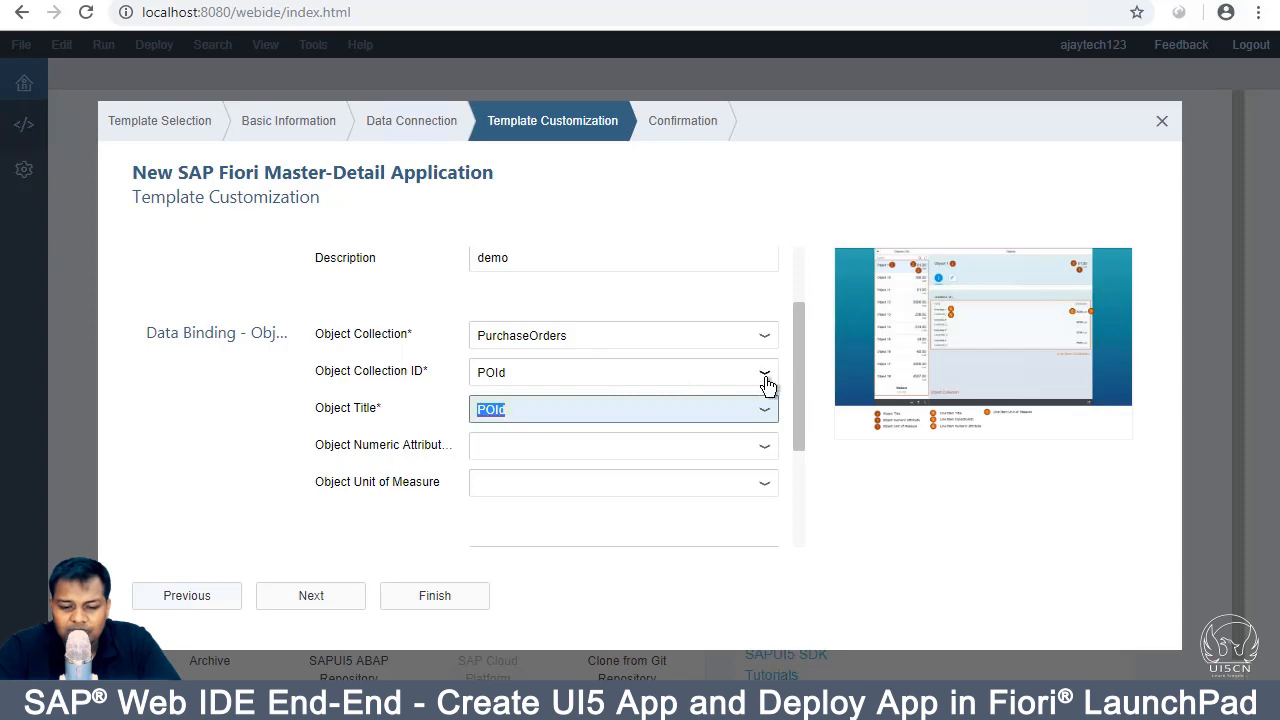
click(696, 452)
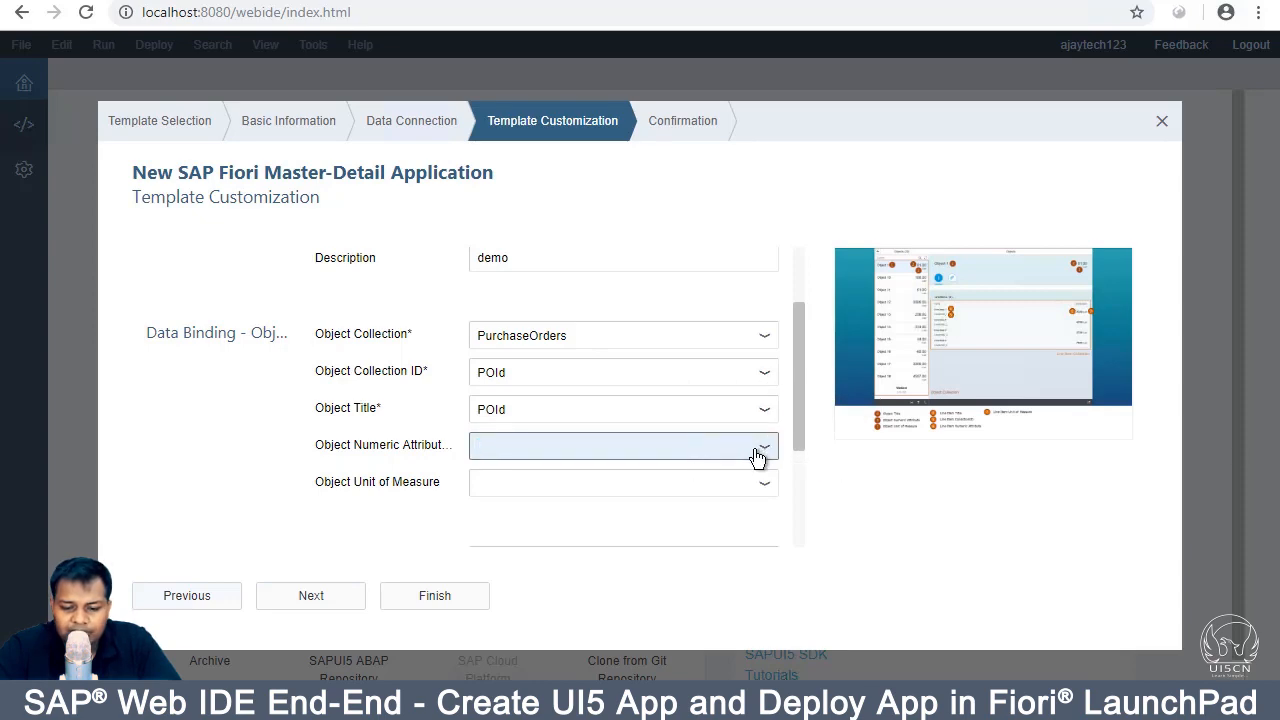
click(906, 293)
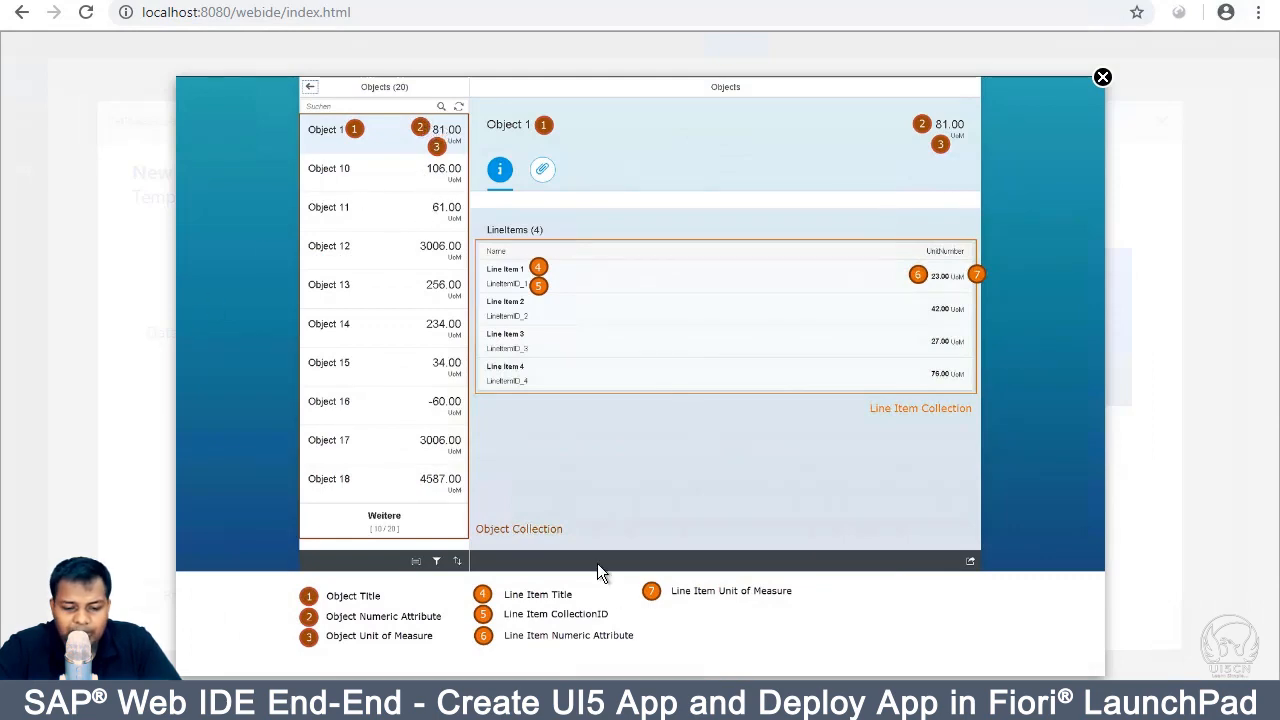
Step: Close the preview and set Object Numeric Attribute to GrossAmount
click(1103, 79)
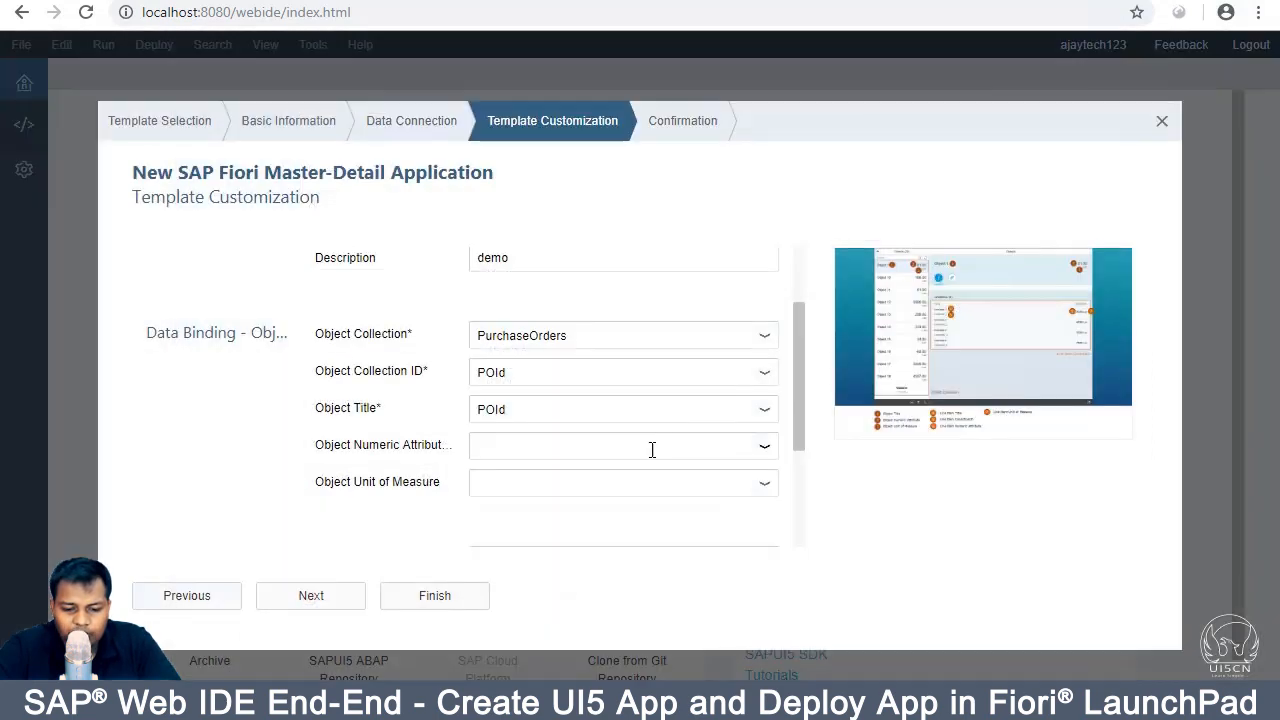
click(763, 458)
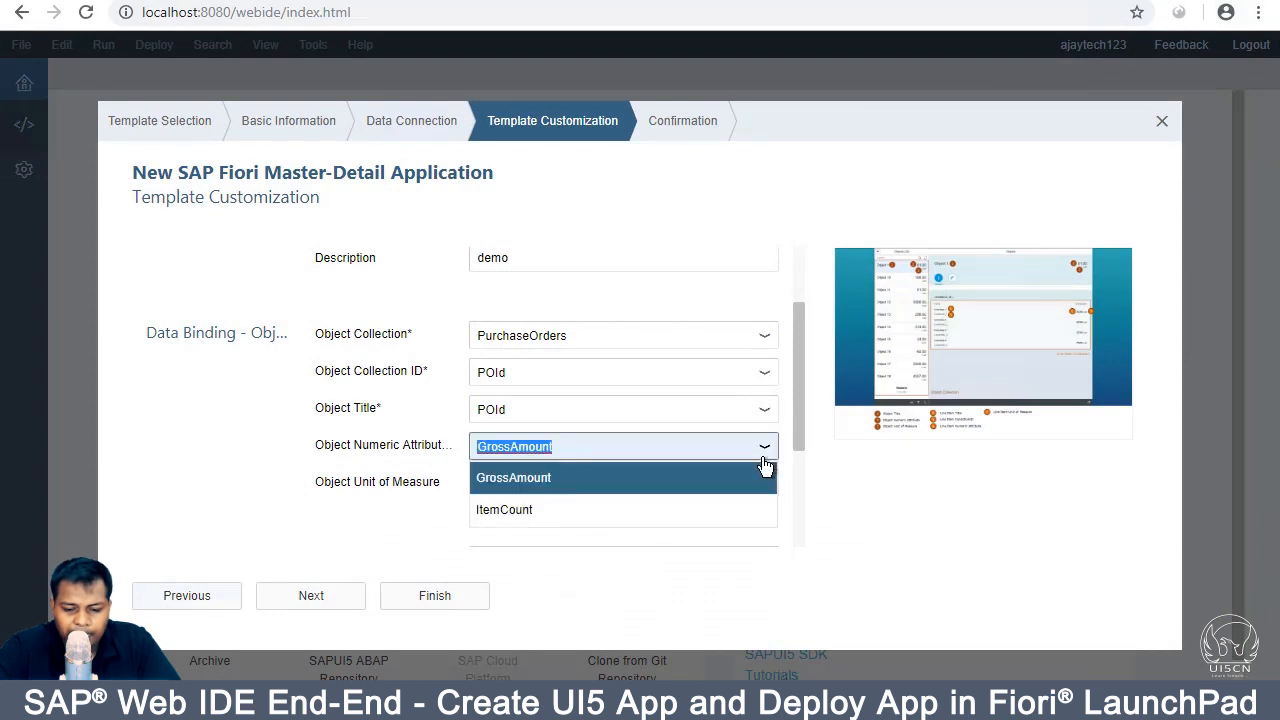
click(680, 485)
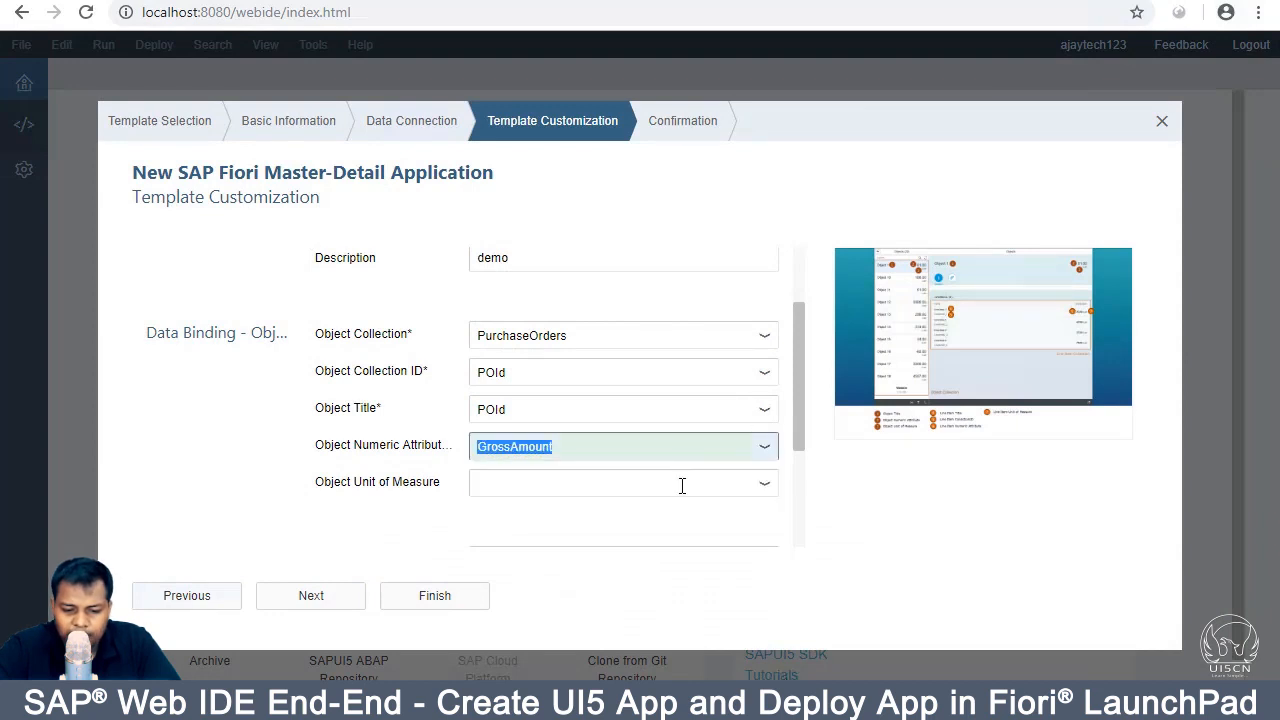
Step: Set Object Unit of Measure to DeliveryDateEarliest and enlarge the preview again
click(763, 484)
scroll(674, 556, down, 1)
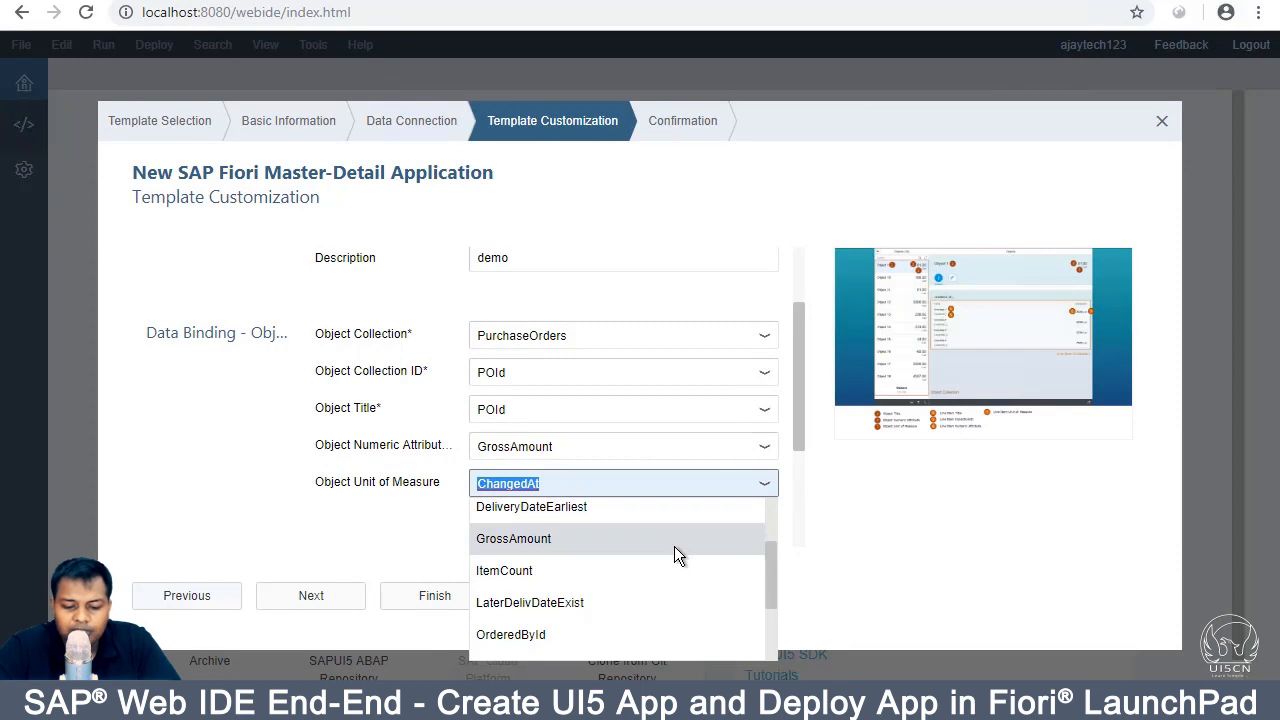
scroll(674, 556, down, 2)
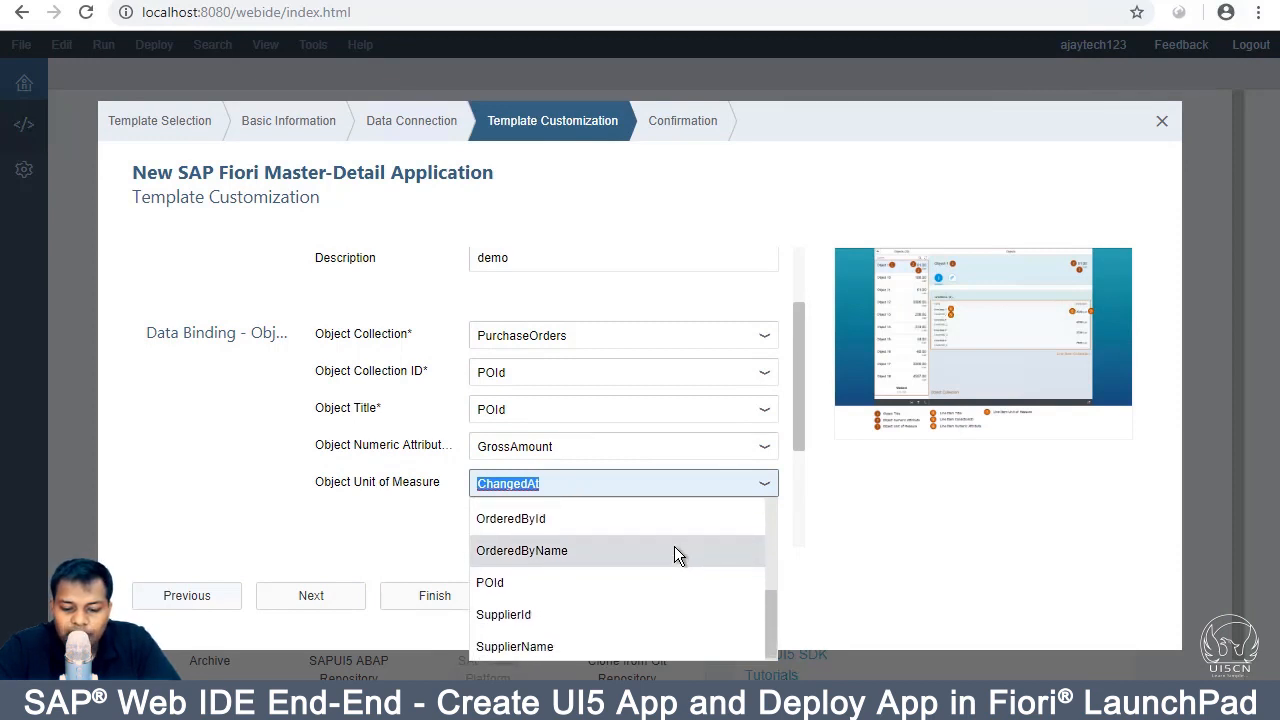
scroll(674, 550, up, 2)
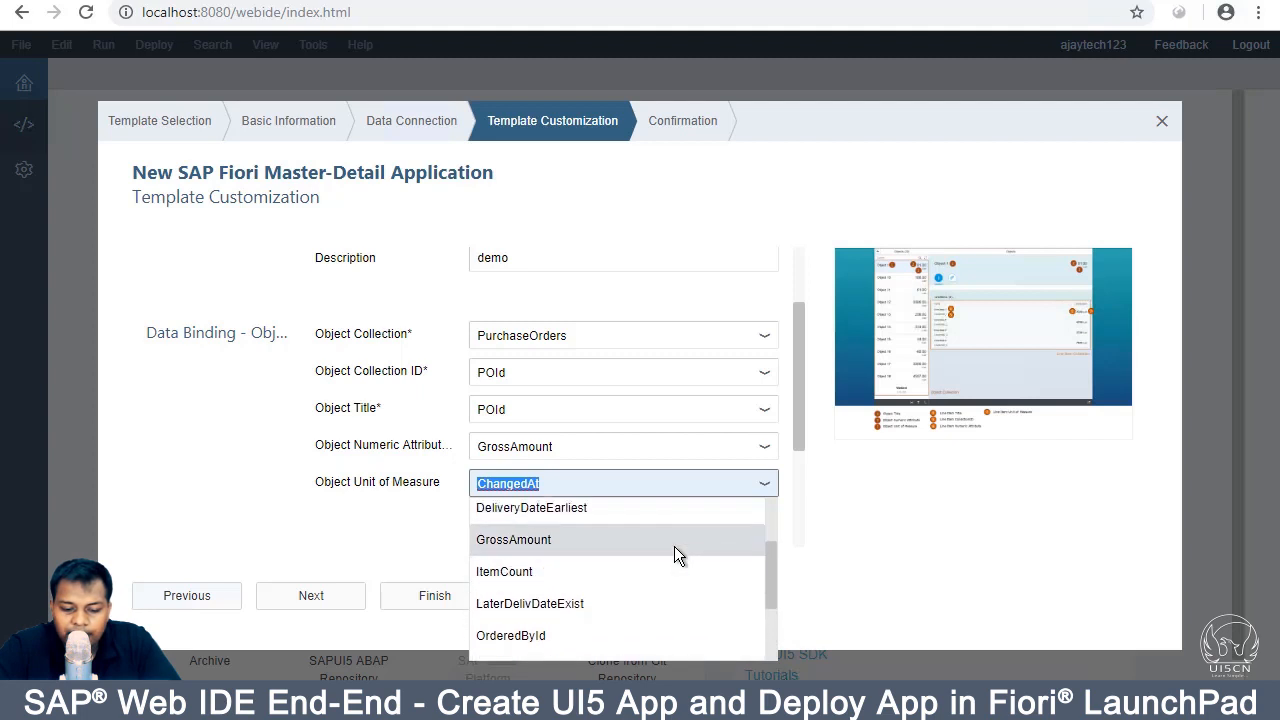
scroll(674, 546, up, 3)
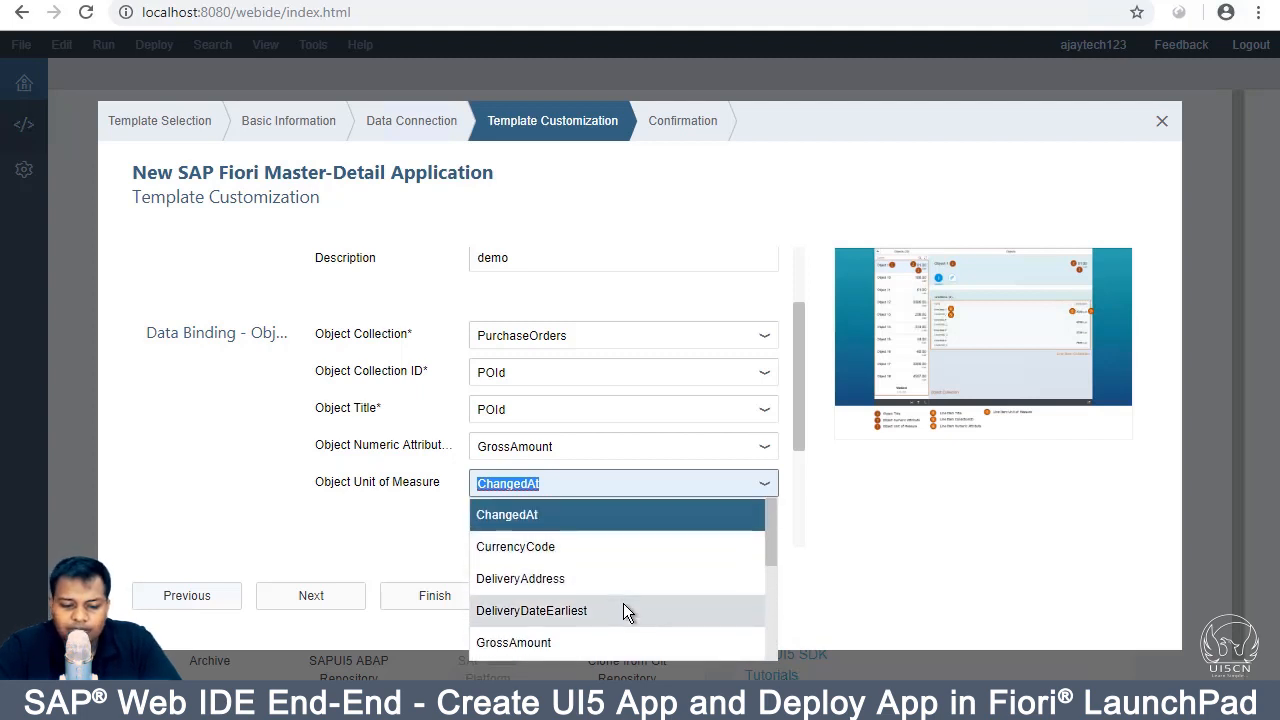
click(565, 578)
click(761, 487)
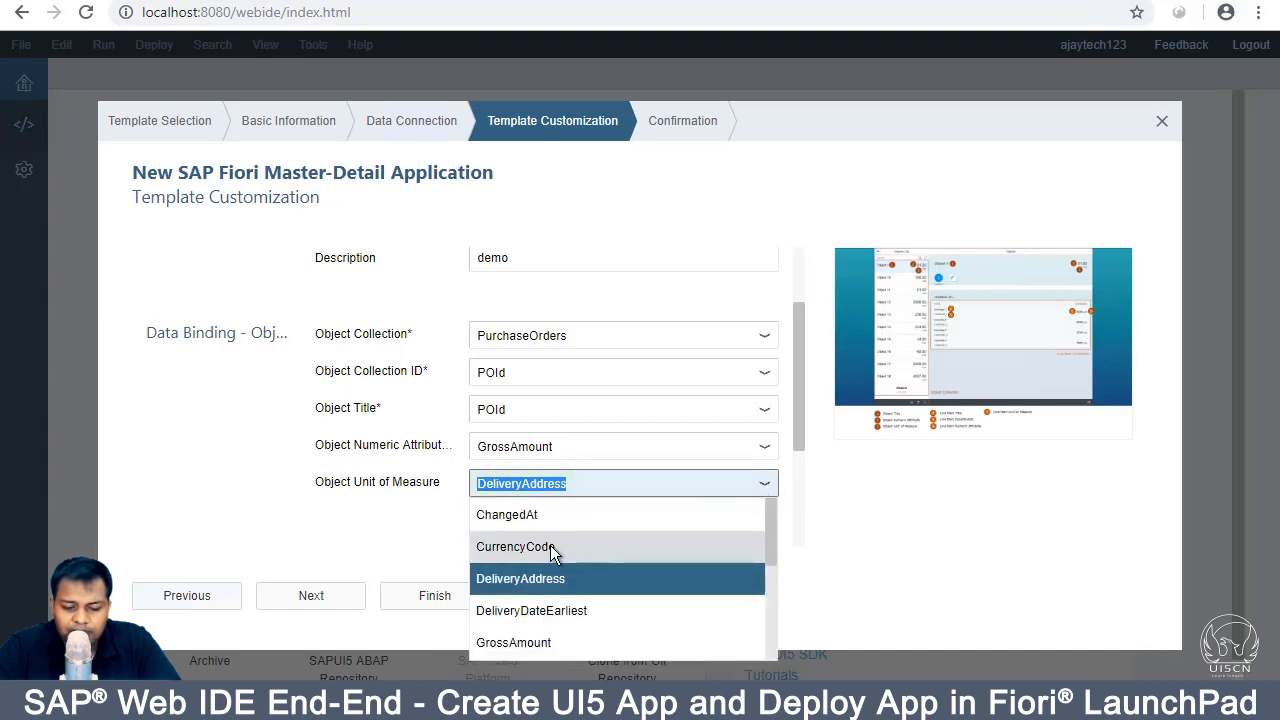
click(559, 610)
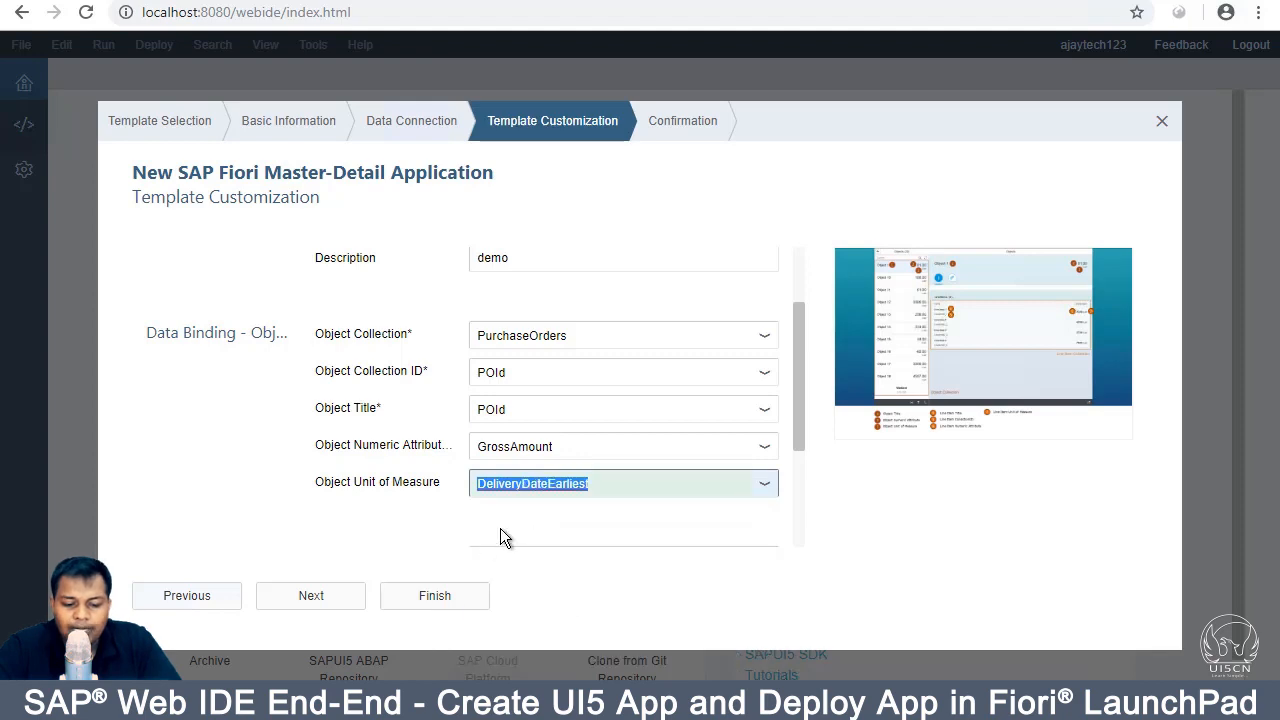
click(951, 277)
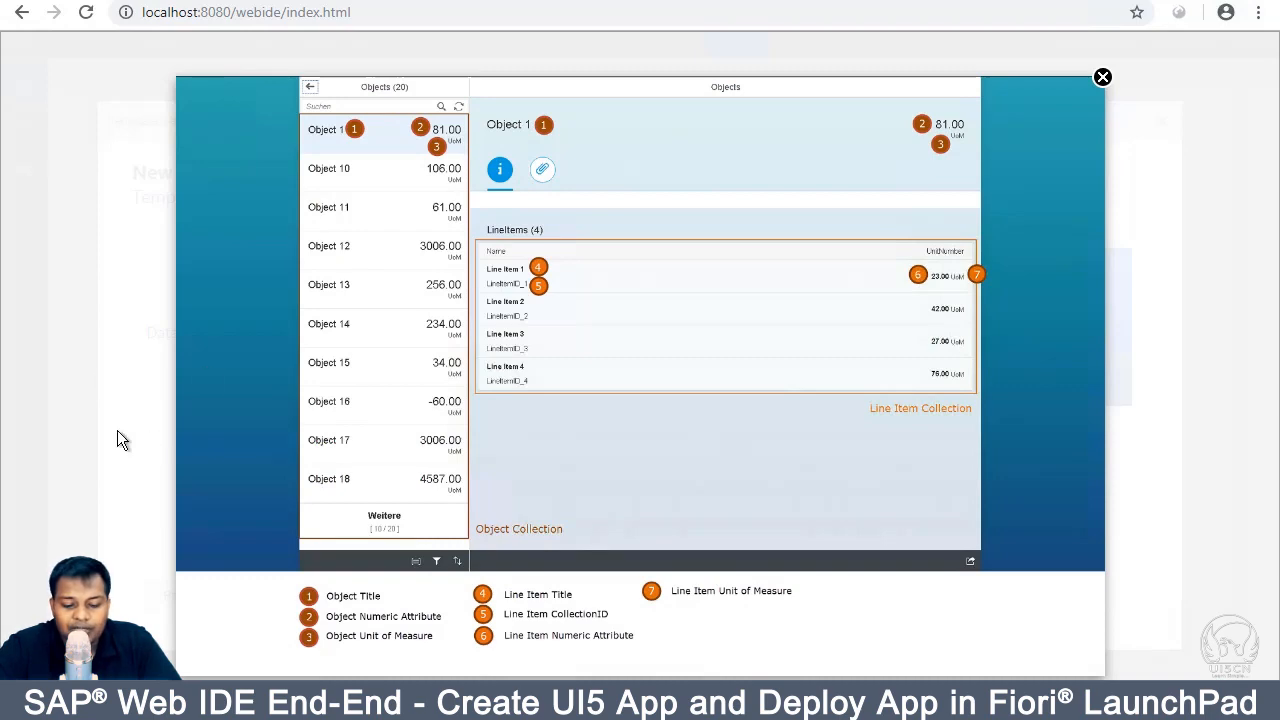
Step: Scroll down to the Data Binding - Line Item section, checking the preview along the way
click(1102, 78)
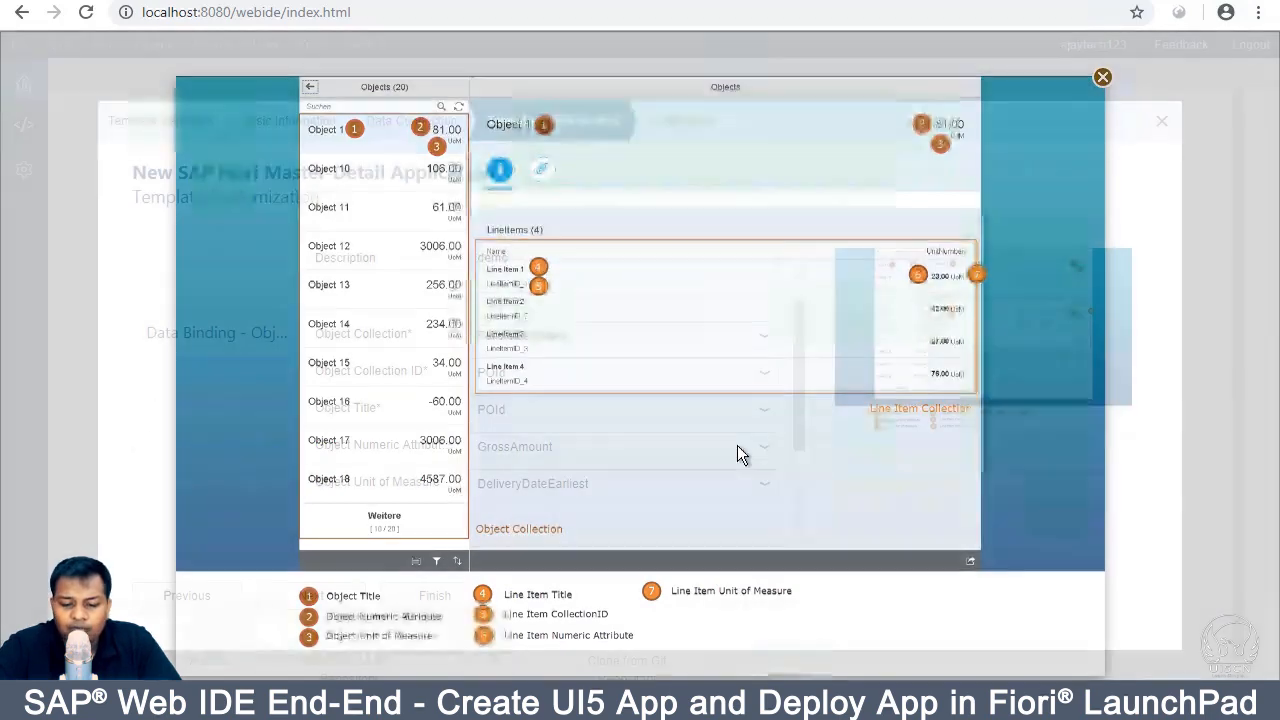
scroll(608, 464, down, 2)
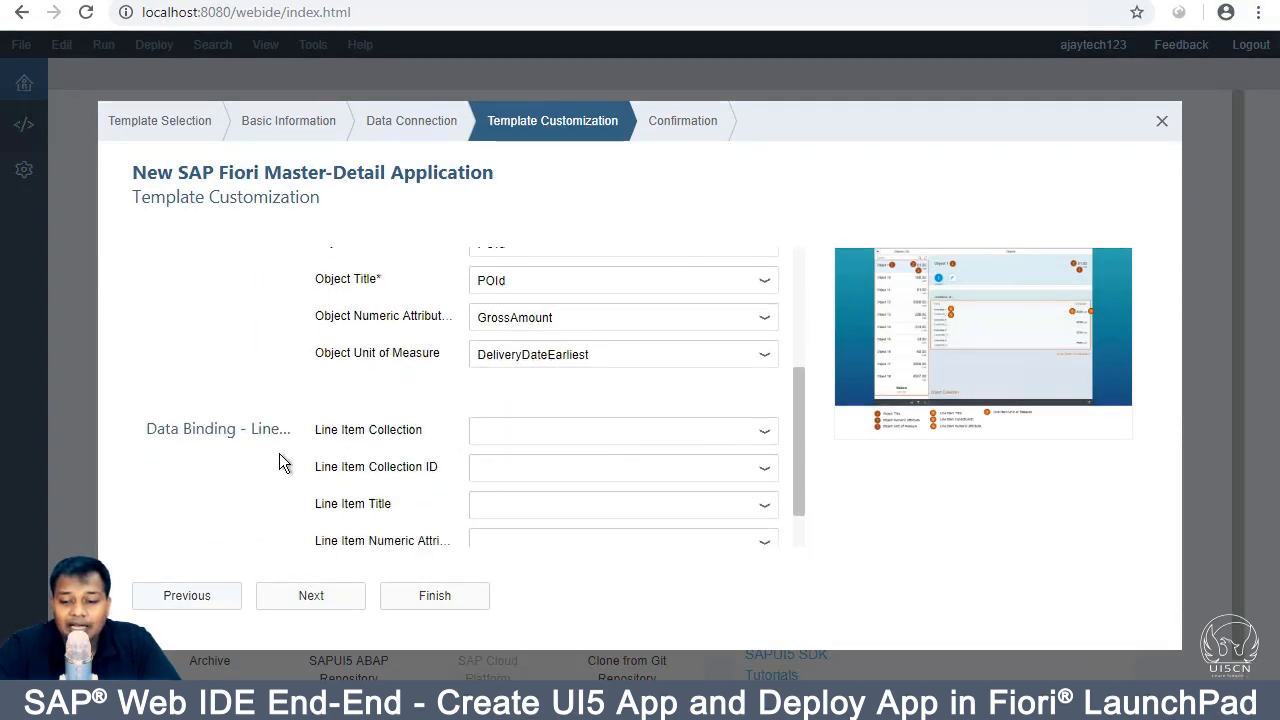
click(956, 372)
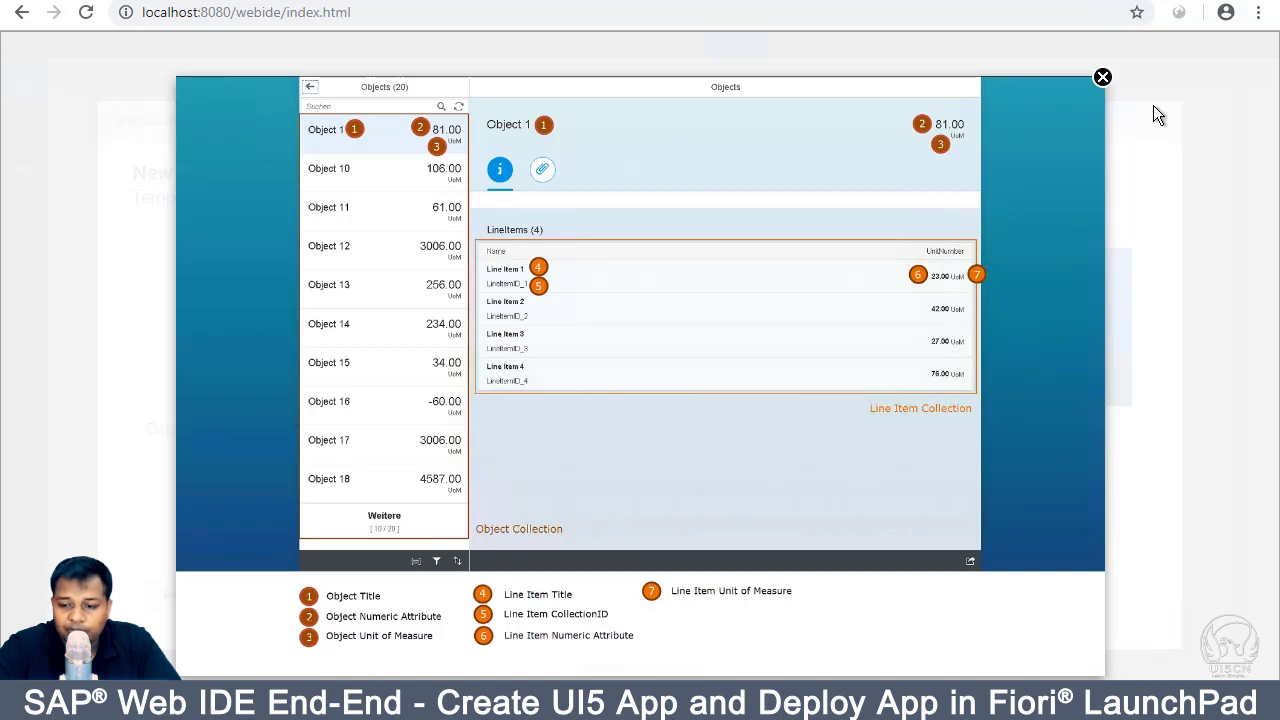
click(1103, 78)
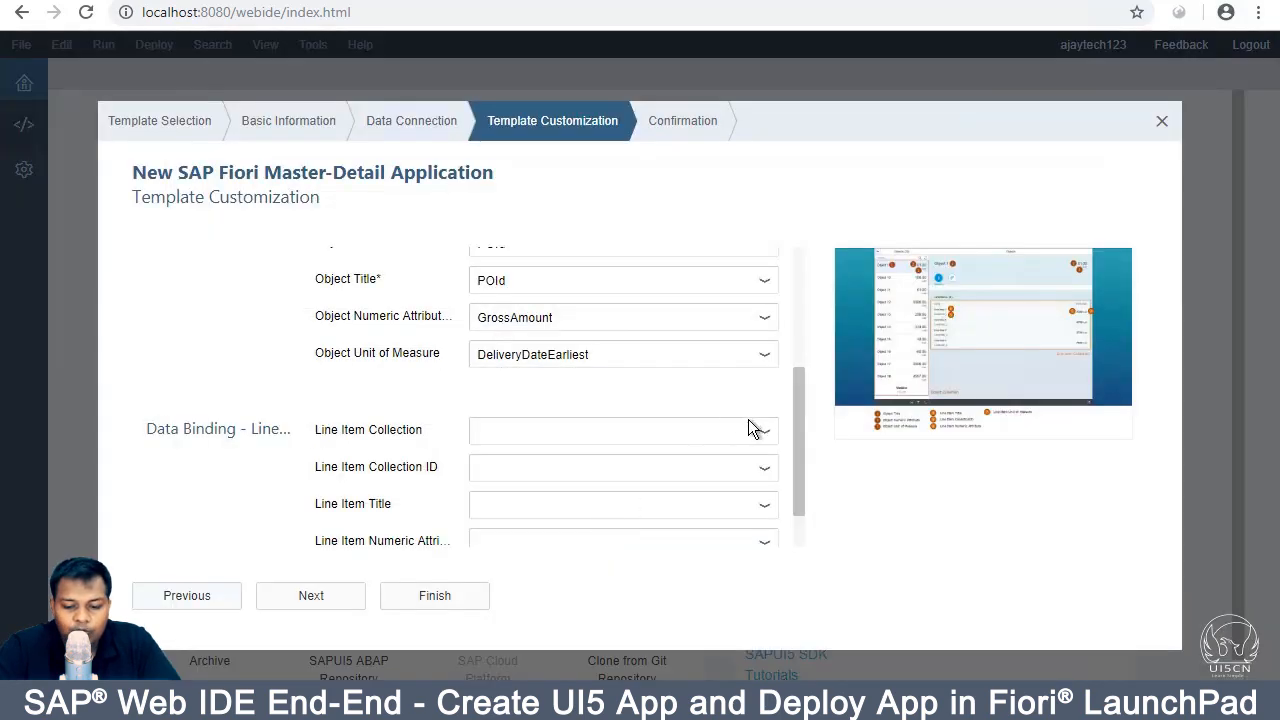
Step: Set line item collection PurchaseOrderItems, collection ID POId and title POItemPos
click(764, 431)
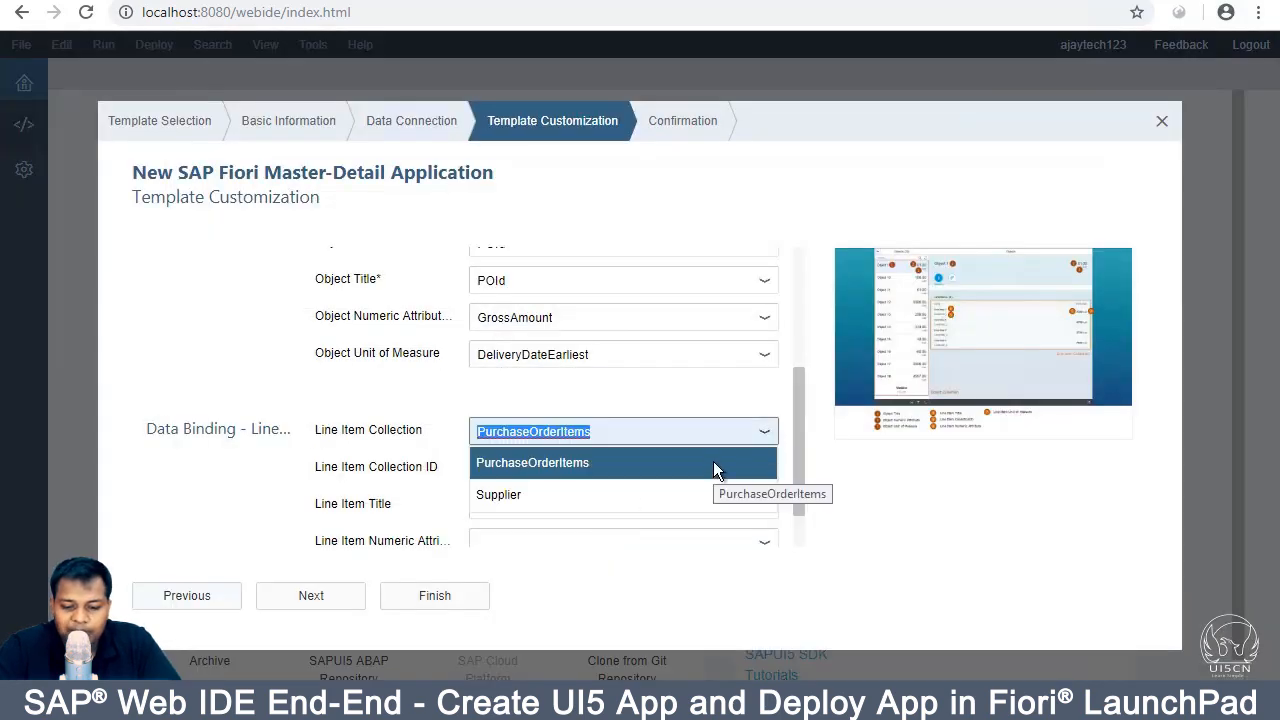
click(711, 462)
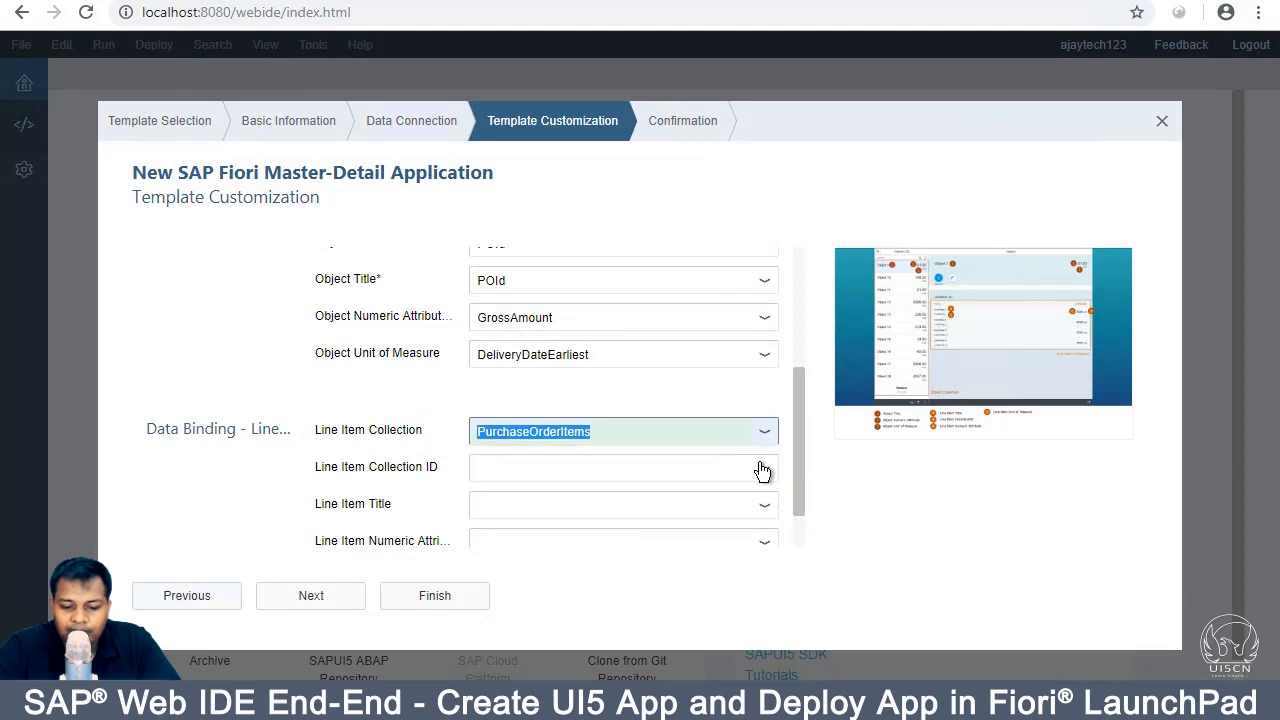
click(764, 468)
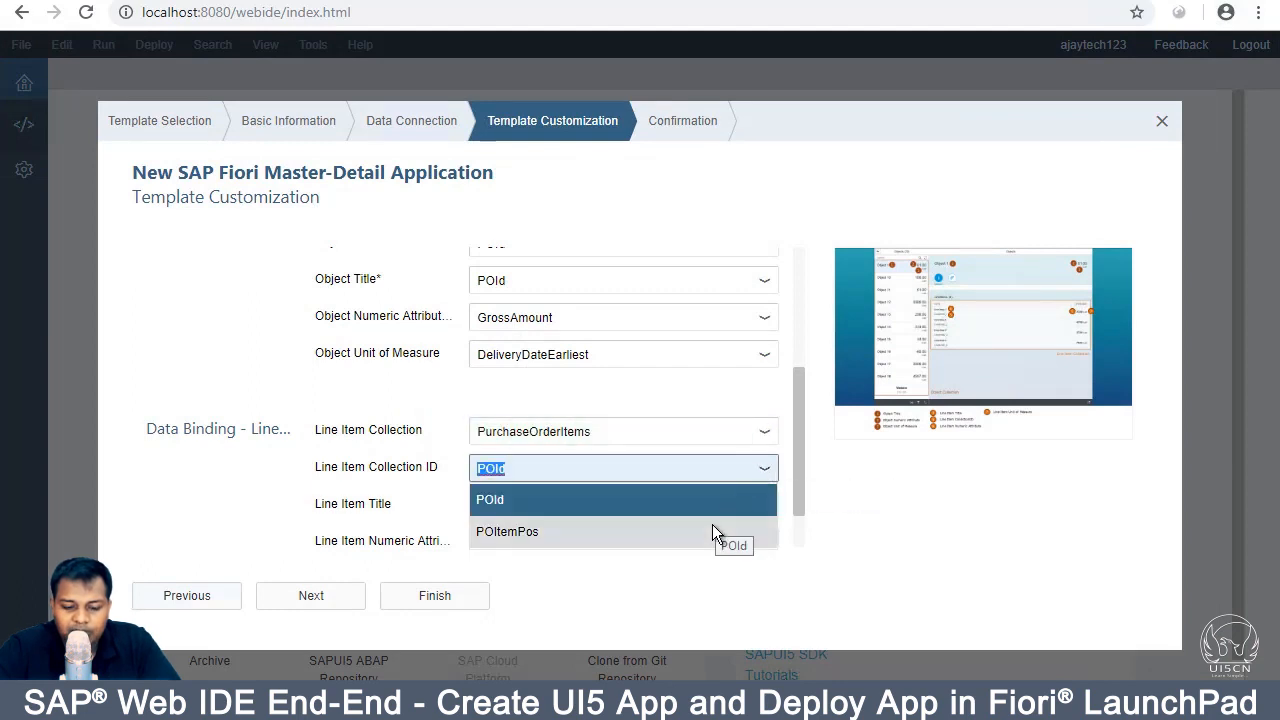
click(720, 499)
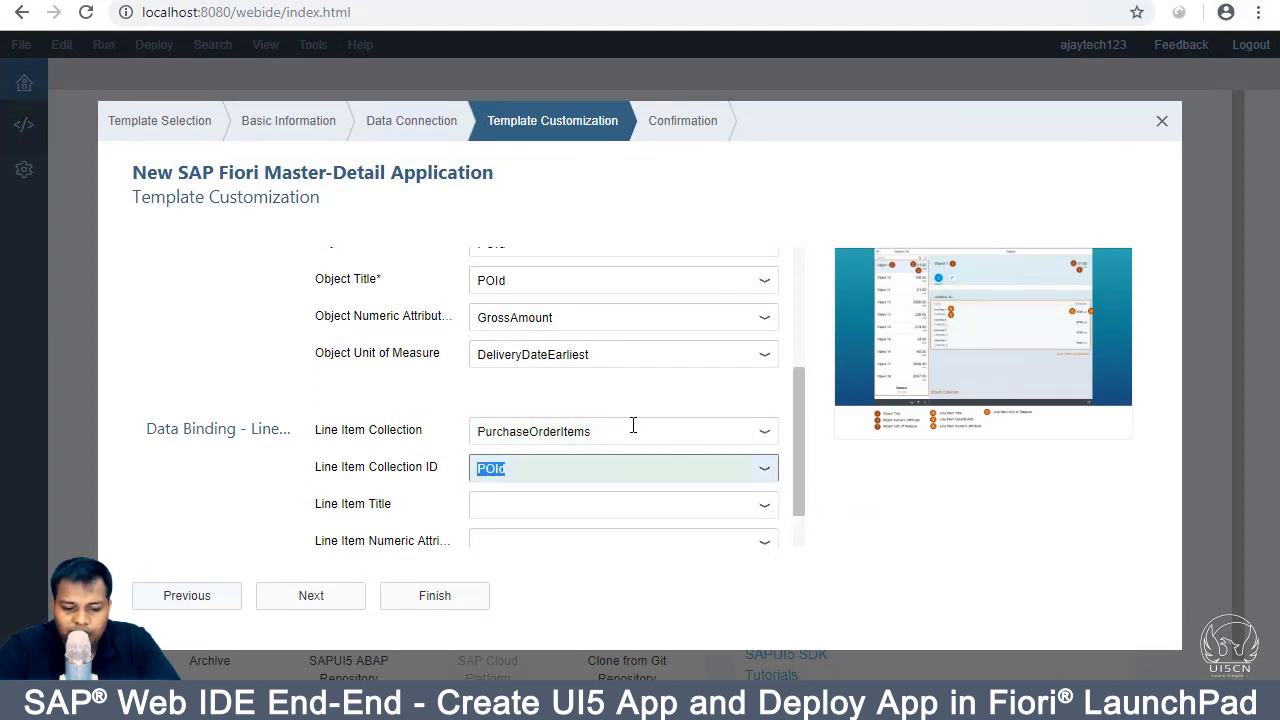
scroll(792, 444, down, 1)
click(763, 450)
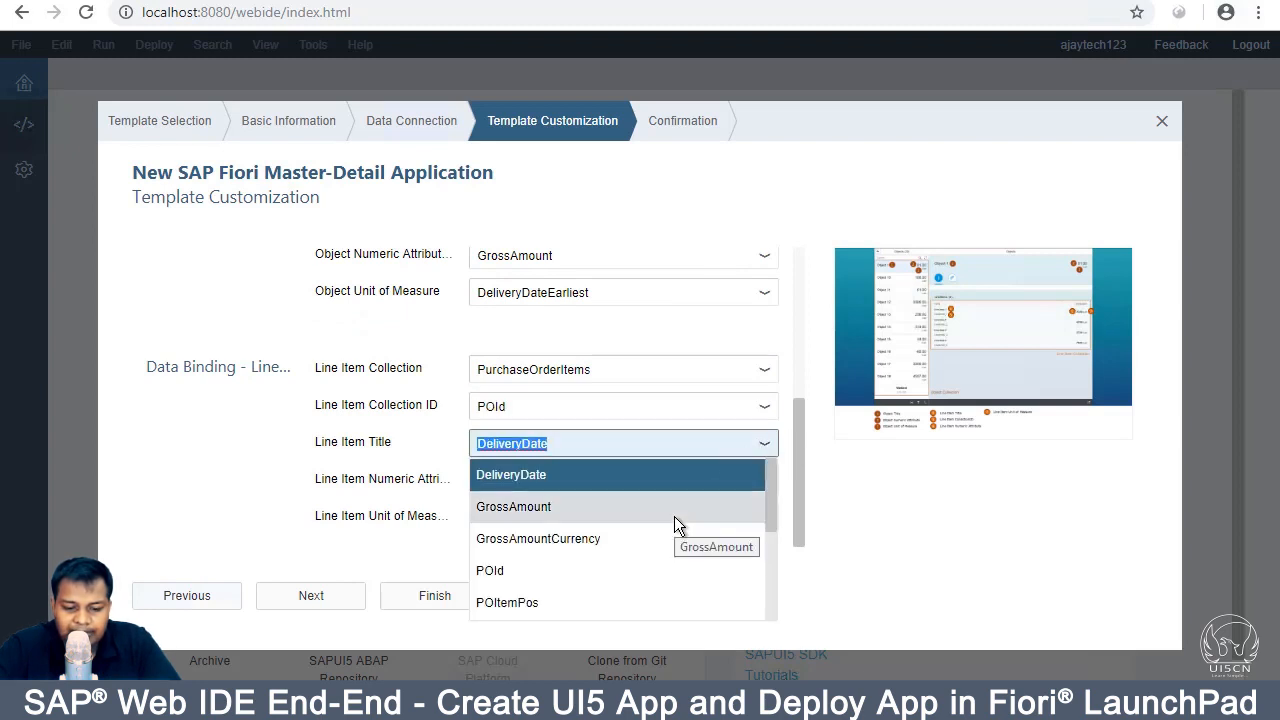
scroll(674, 516, down, 1)
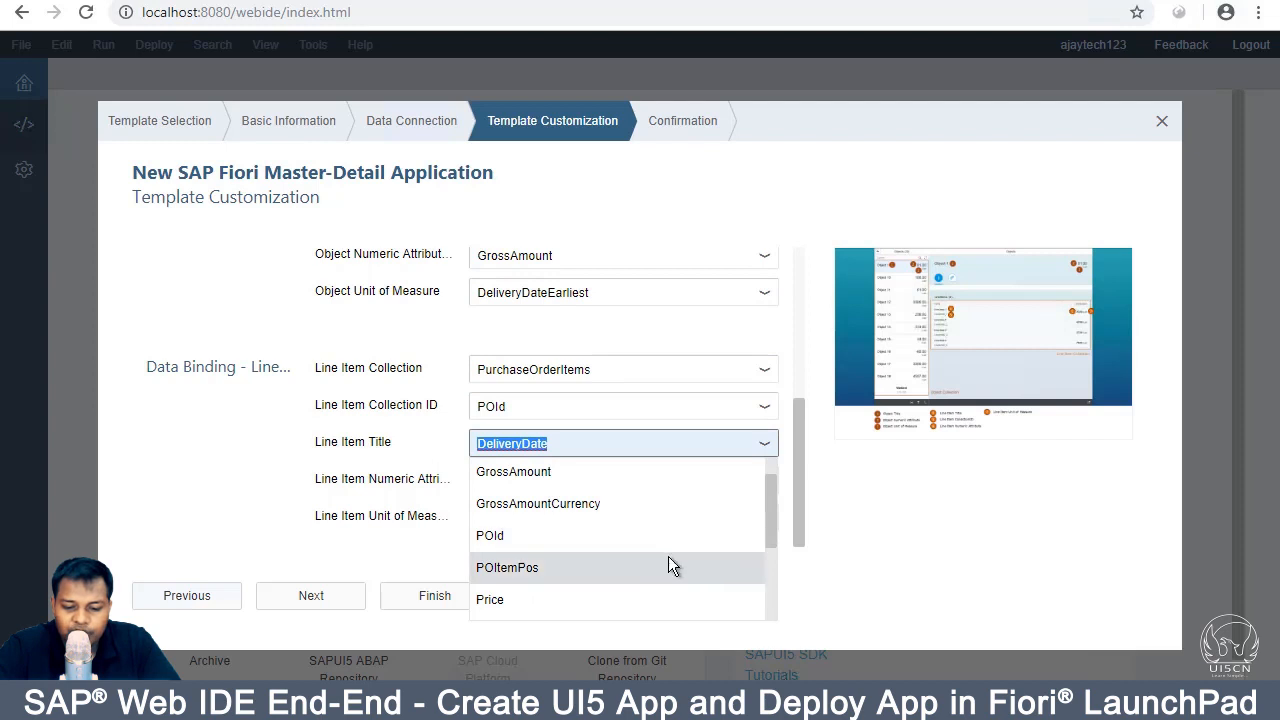
click(669, 563)
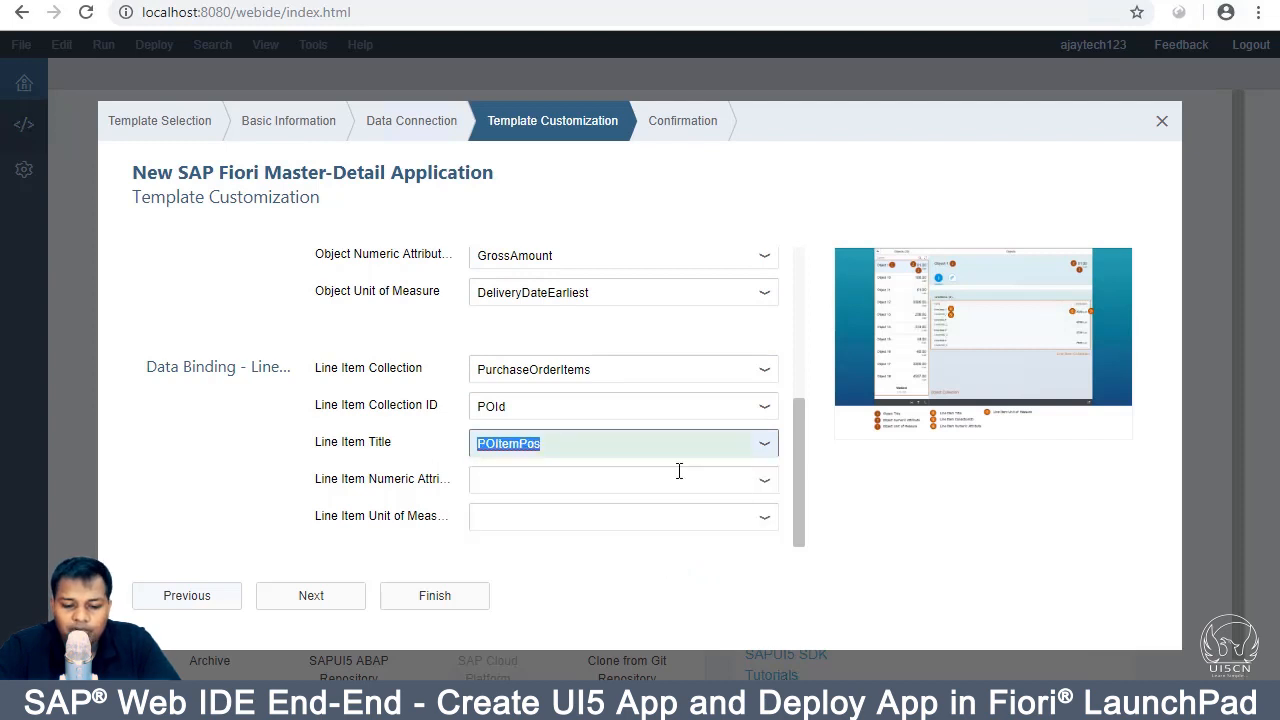
Step: Set line item numeric attribute GrossAmount and unit QuantityUnit, then finish creating zmyfirst
click(766, 485)
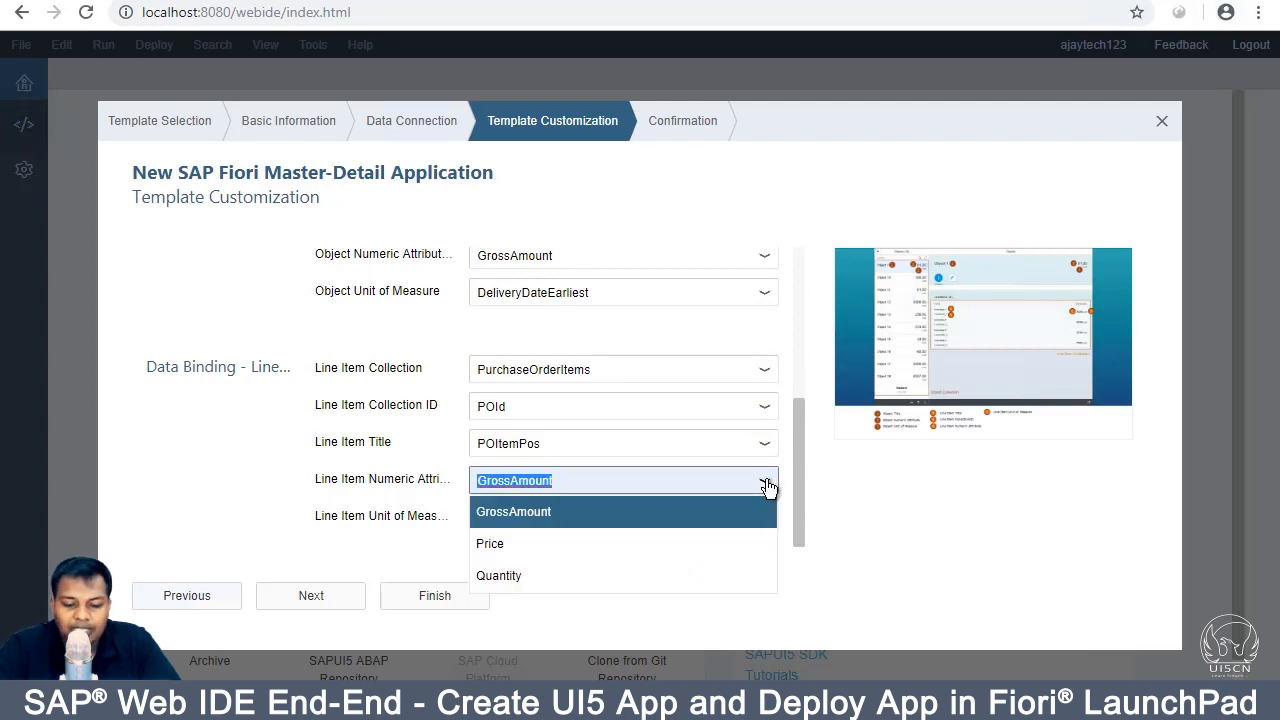
click(618, 513)
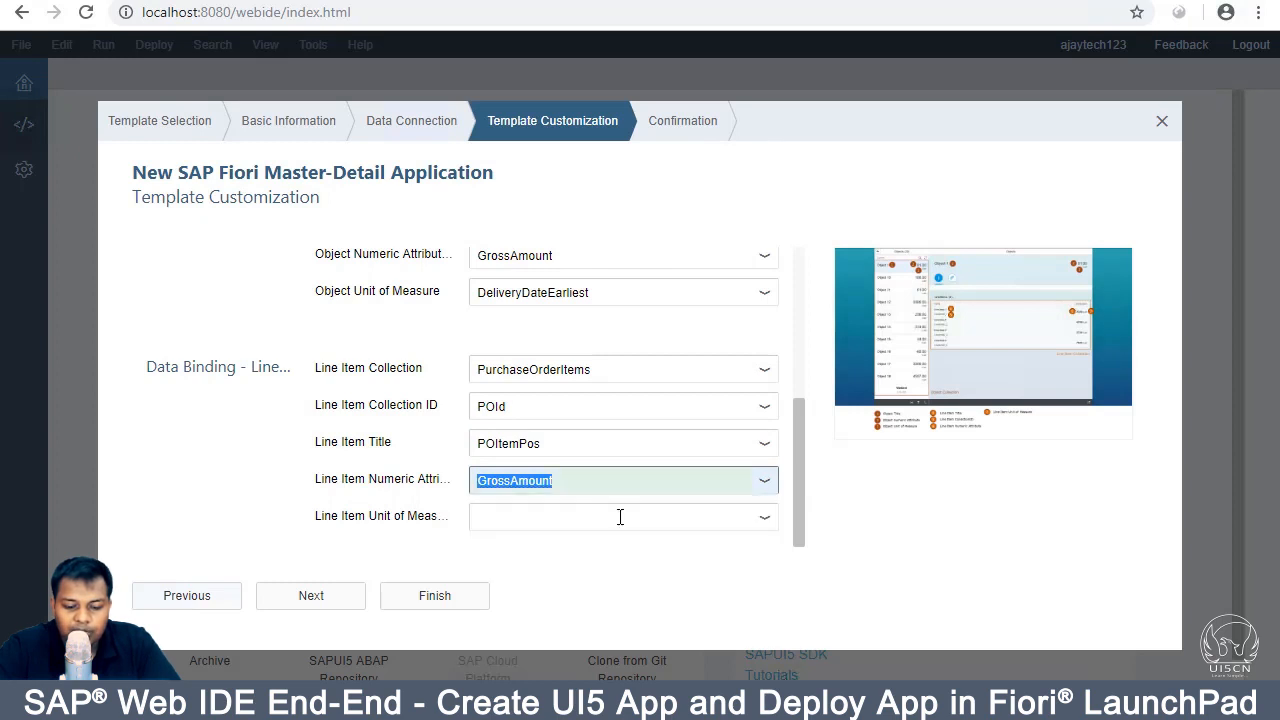
click(764, 518)
scroll(641, 679, down, 1)
scroll(640, 679, down, 2)
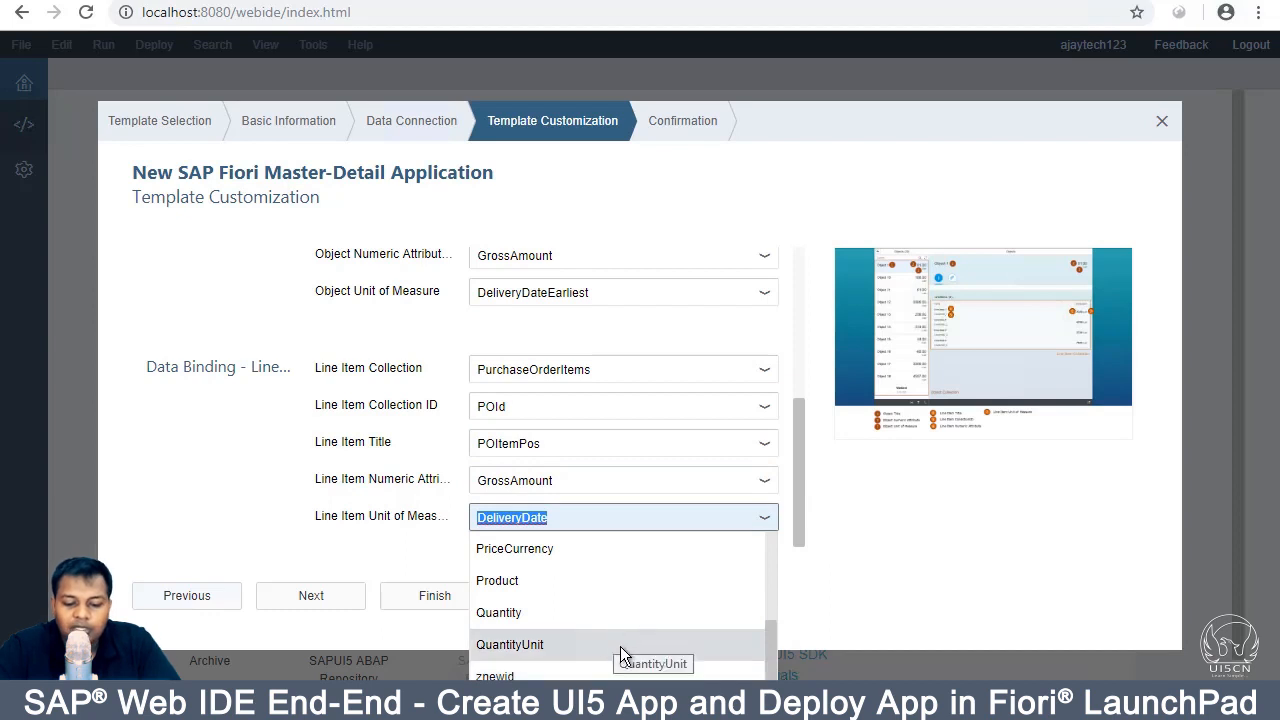
click(620, 646)
click(331, 599)
click(321, 601)
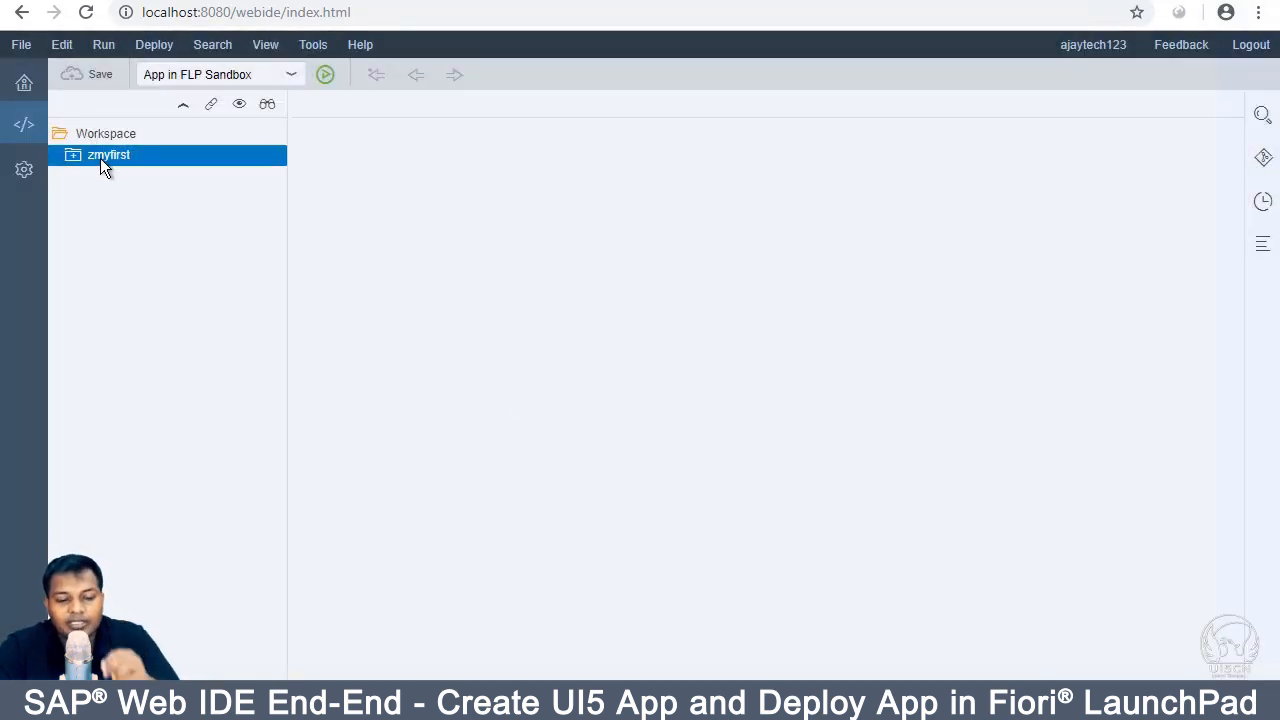
Step: Run zmyfirst with the App in FLP Sandbox configuration
click(327, 76)
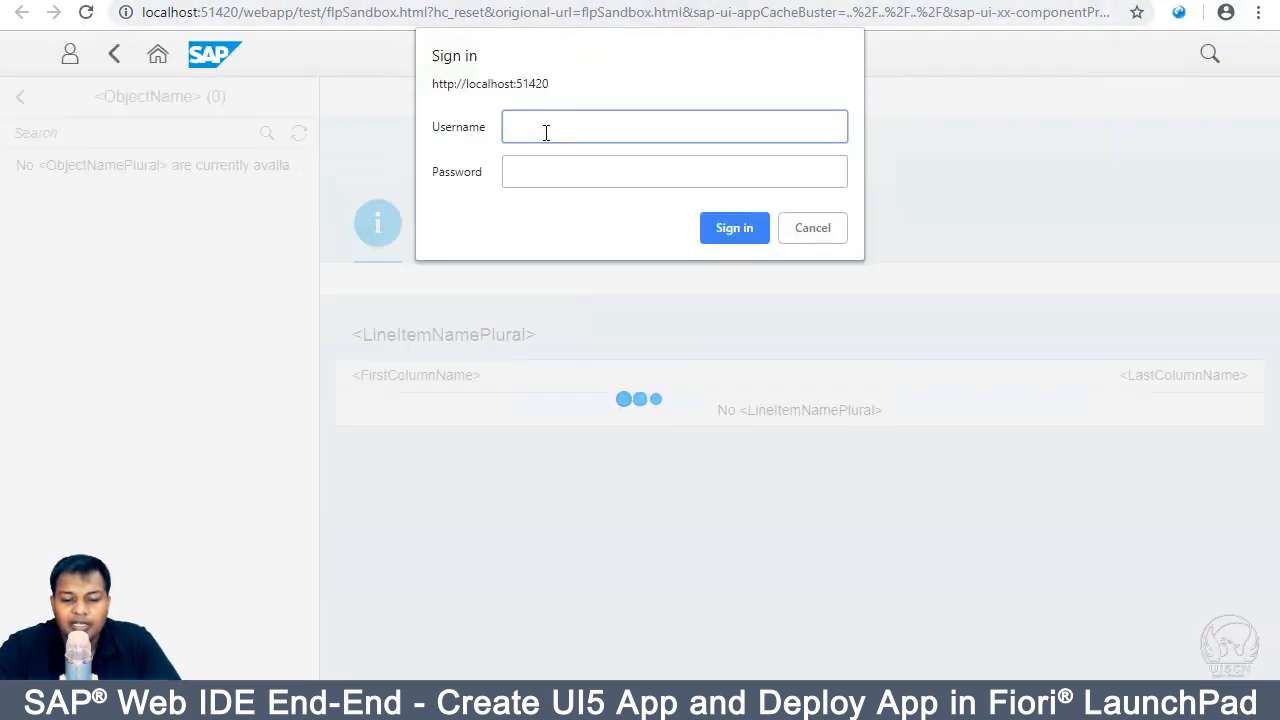
Step: Sign in to the FLP sandbox with the username and password
text(Develope)
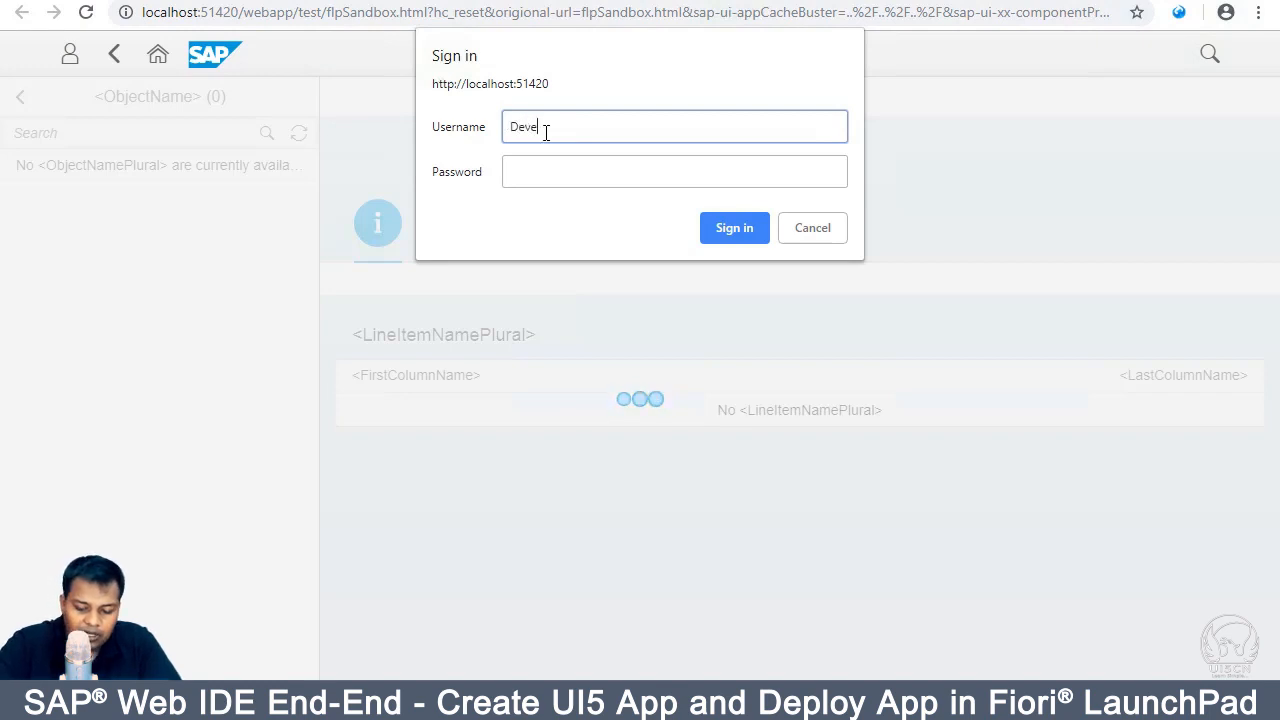
text(r)
key(Tab)
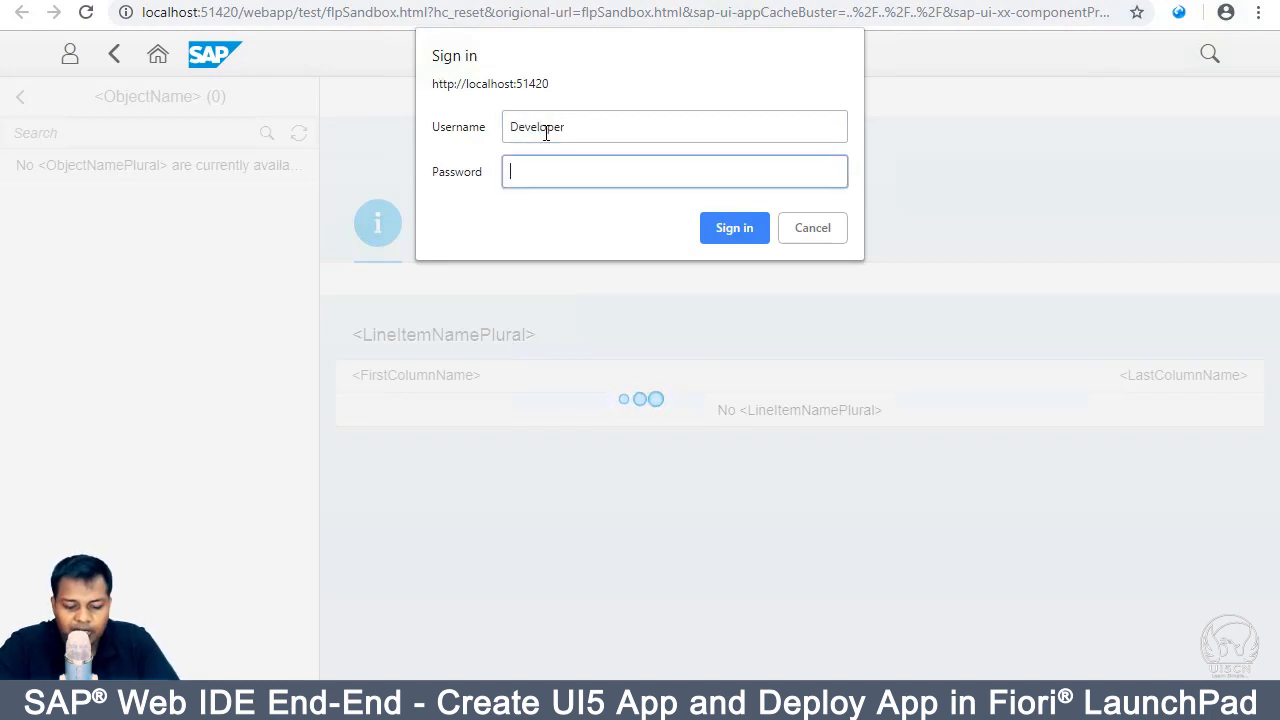
text(*******)
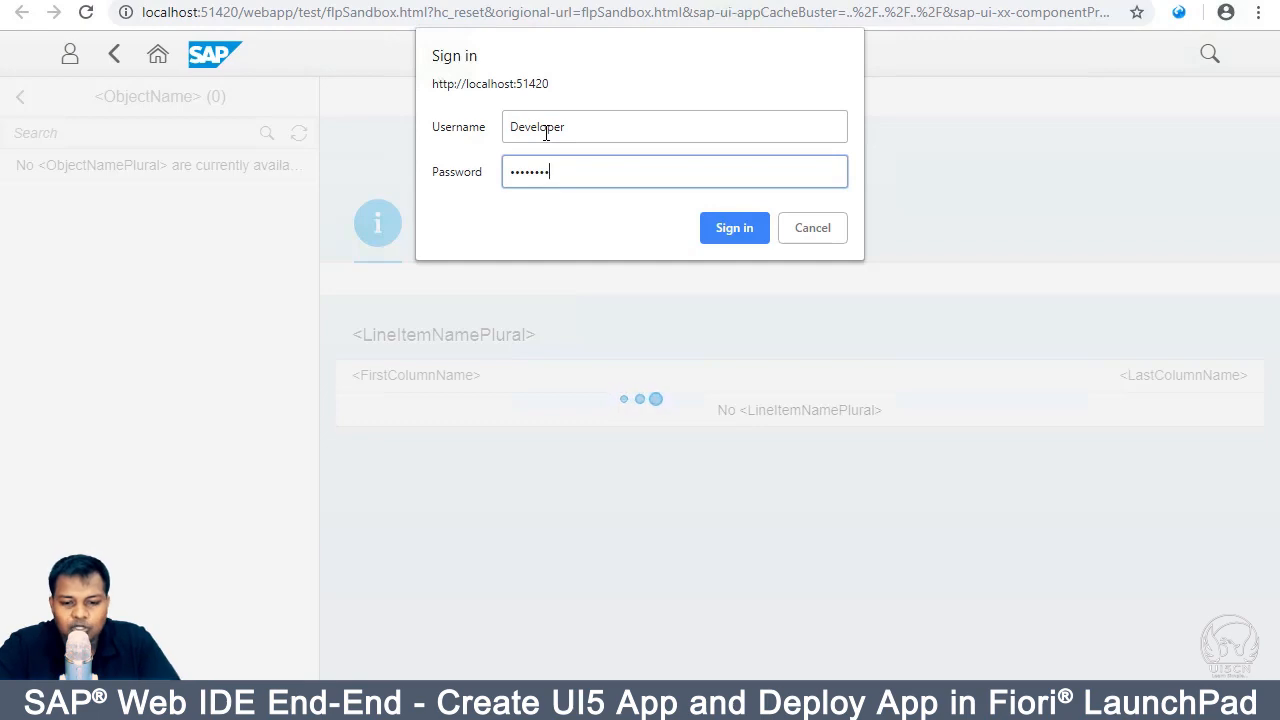
key(Return)
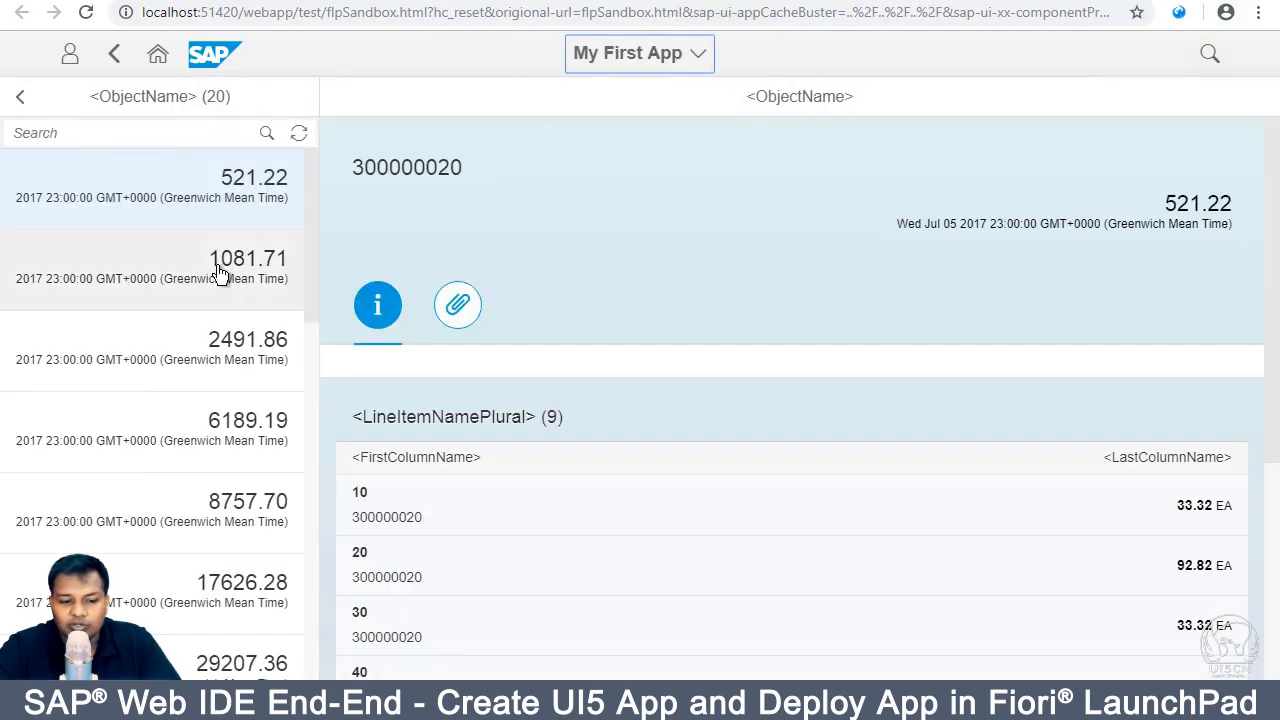
Step: Browse the purchase order list and open the 1081.71 order's details
scroll(220, 273, down, 8)
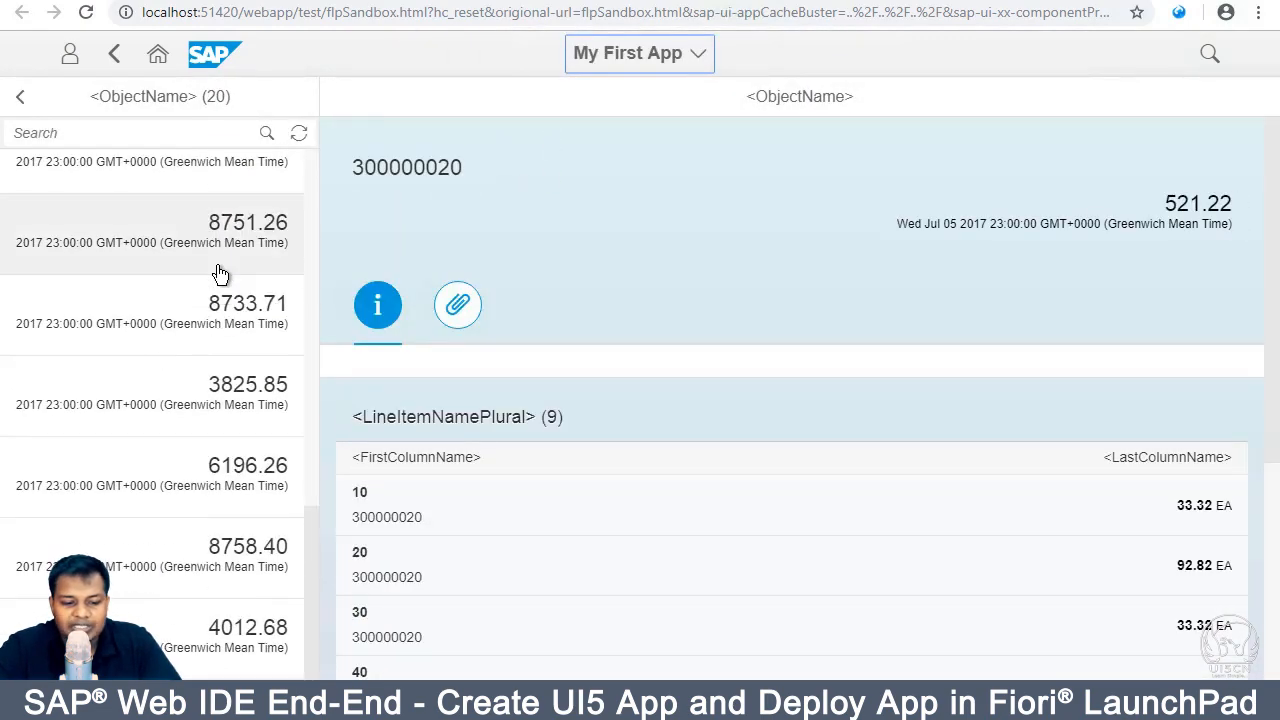
scroll(220, 273, up, 8)
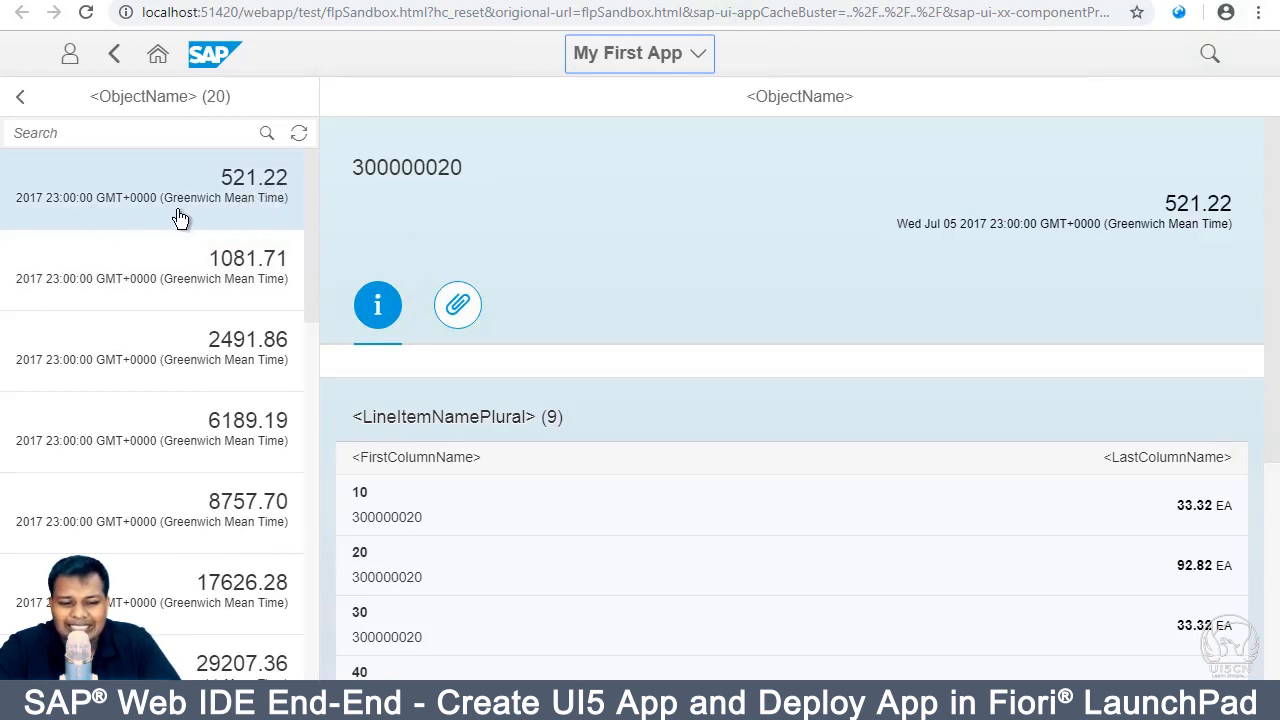
scroll(180, 218, down, 2)
scroll(180, 218, down, 6)
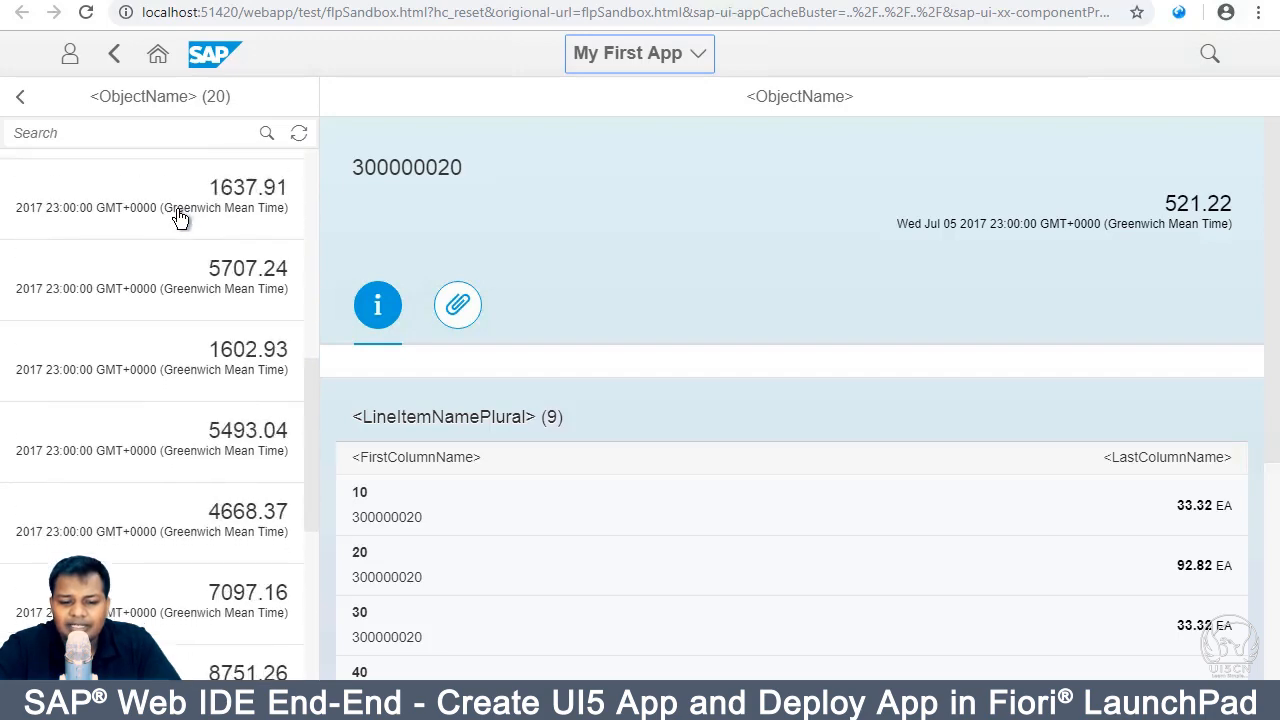
scroll(180, 218, down, 3)
scroll(209, 400, up, 10)
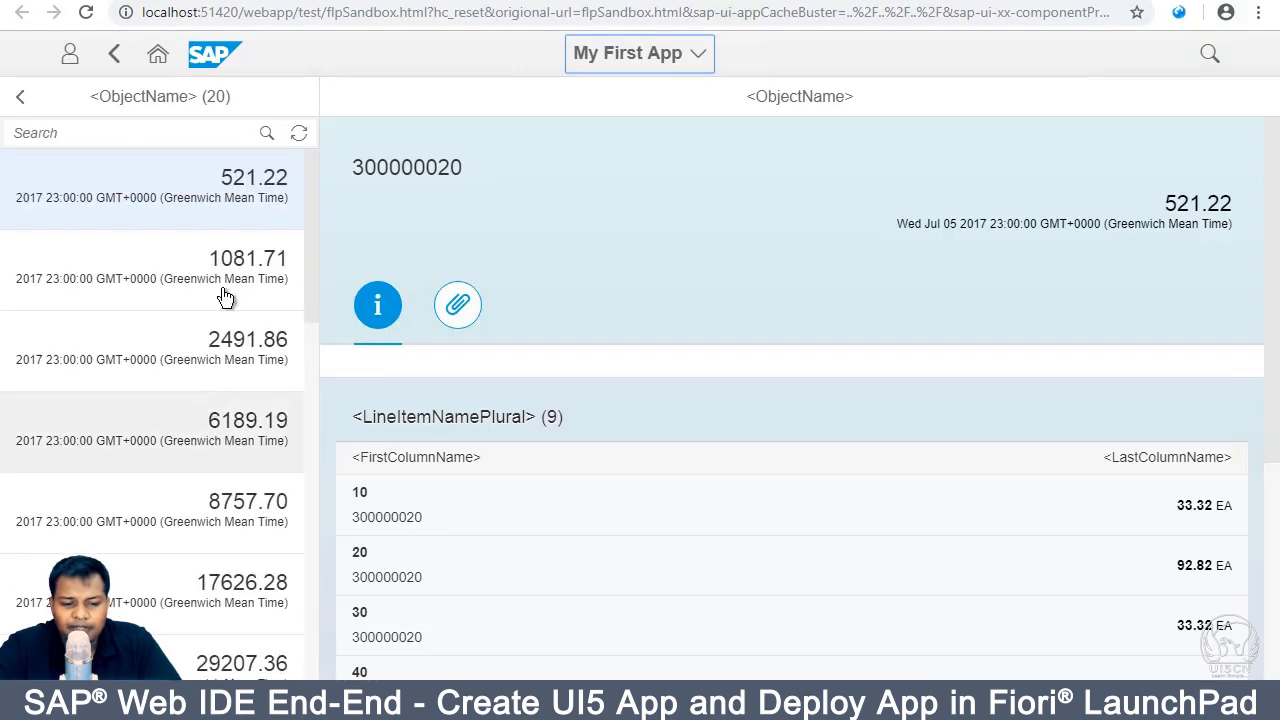
click(260, 276)
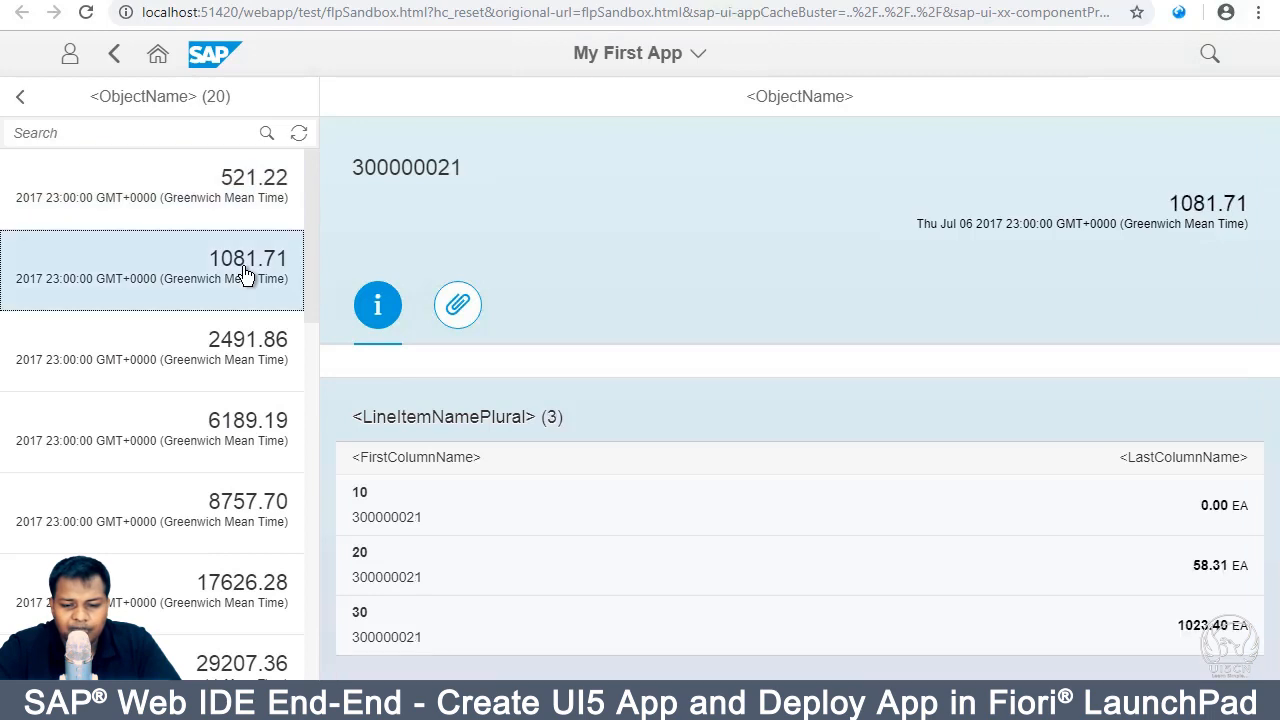
Step: Inspect order 300000021's header (amount 1081.71, date) and scroll to its three line items
double_click(435, 167)
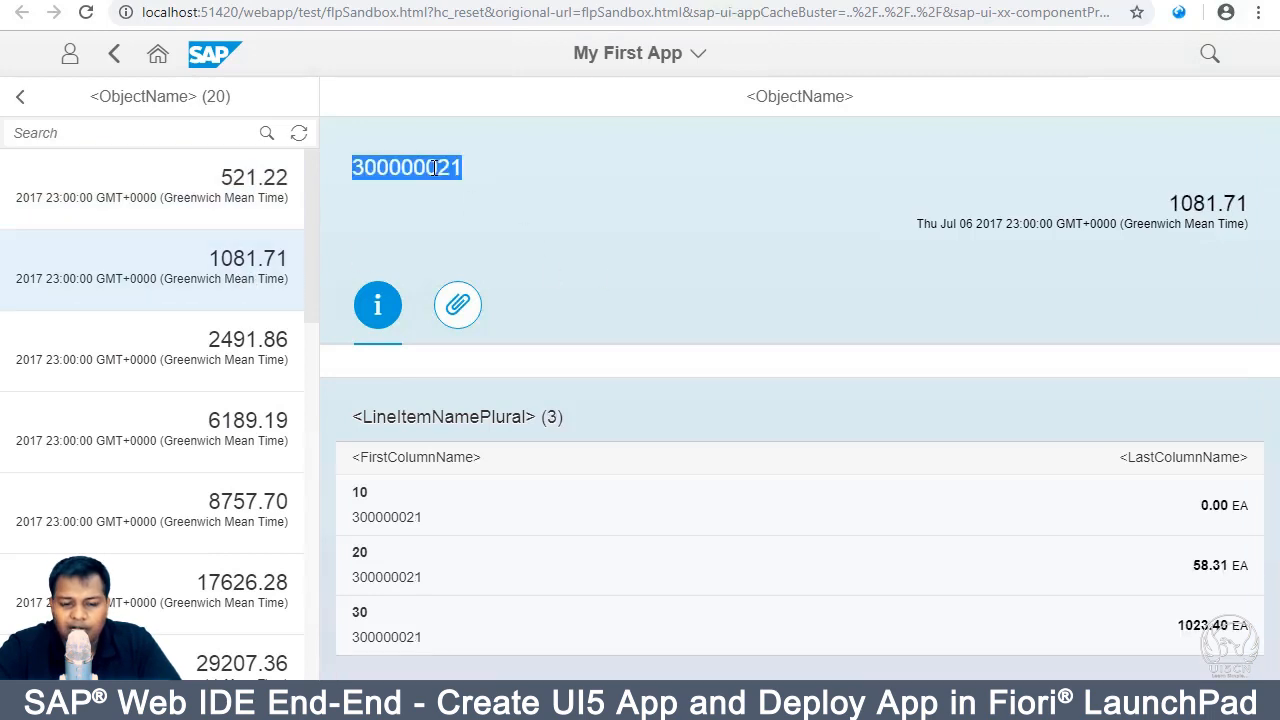
double_click(1205, 204)
triple_click(1093, 226)
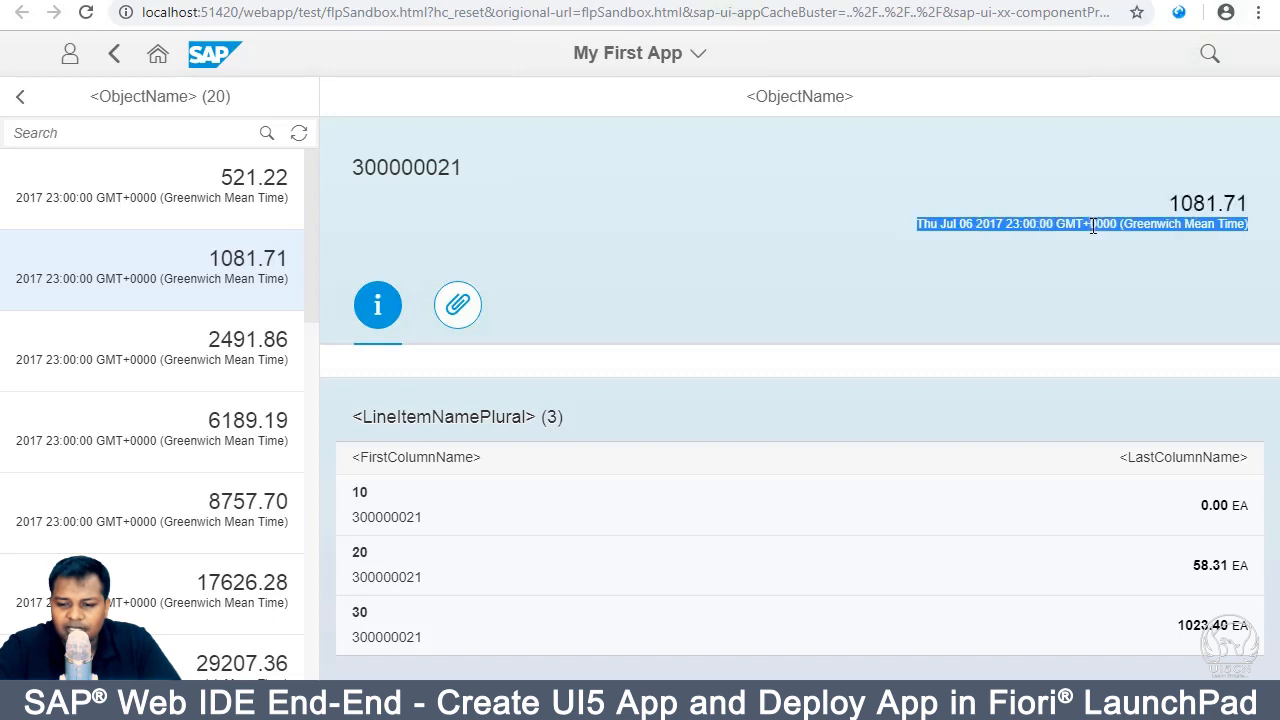
click(443, 457)
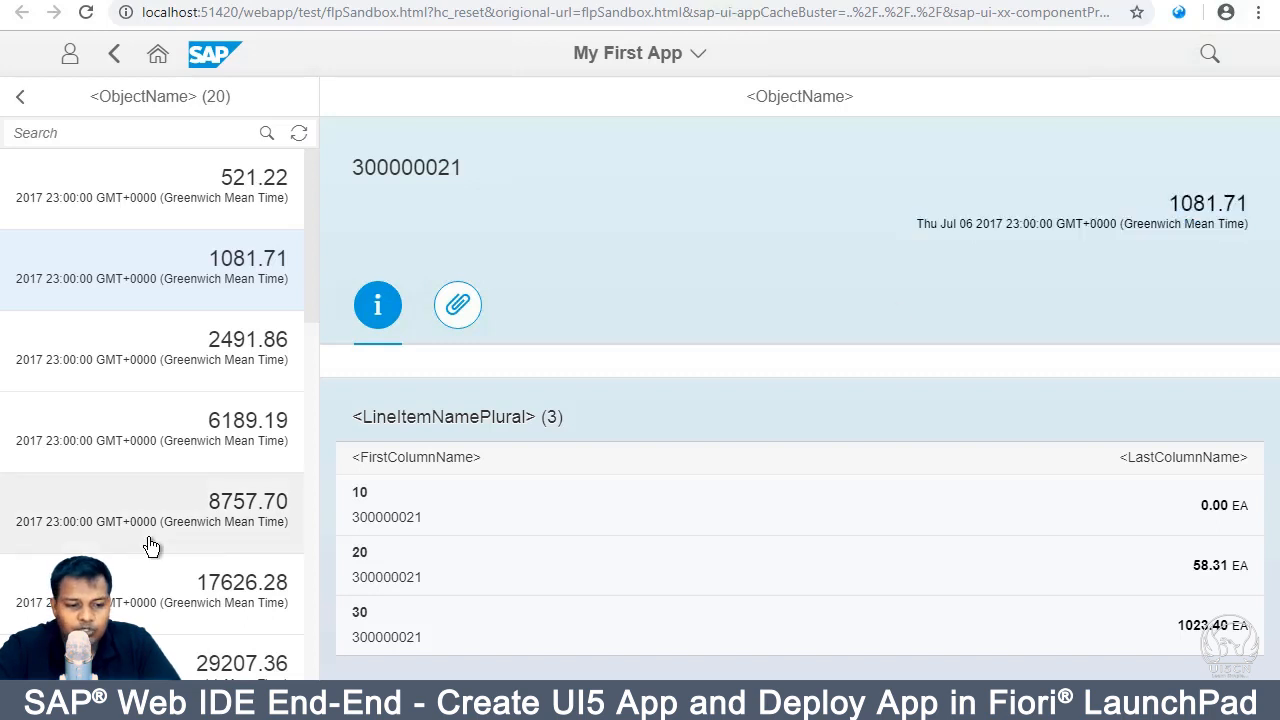
scroll(151, 543, down, 7)
scroll(151, 545, down, 4)
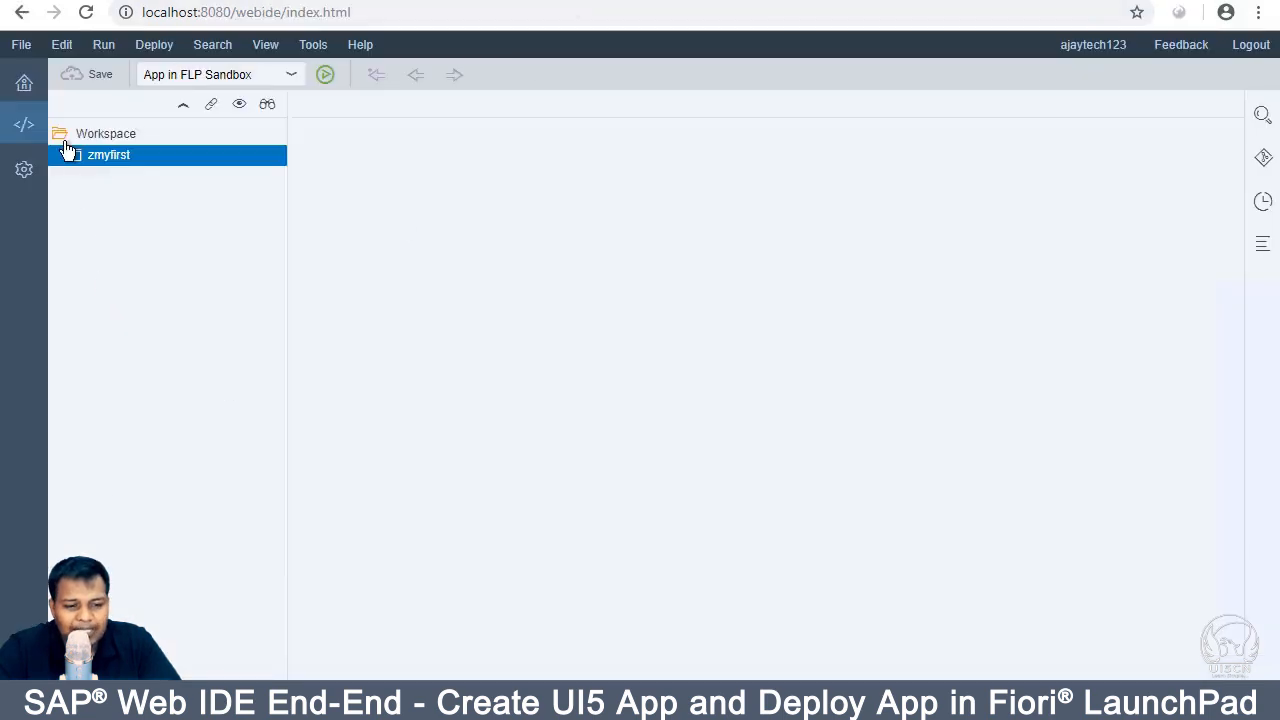
Step: Open webapp/manifest.json, scroll to its routing section, then open view/App.view.xml
click(80, 158)
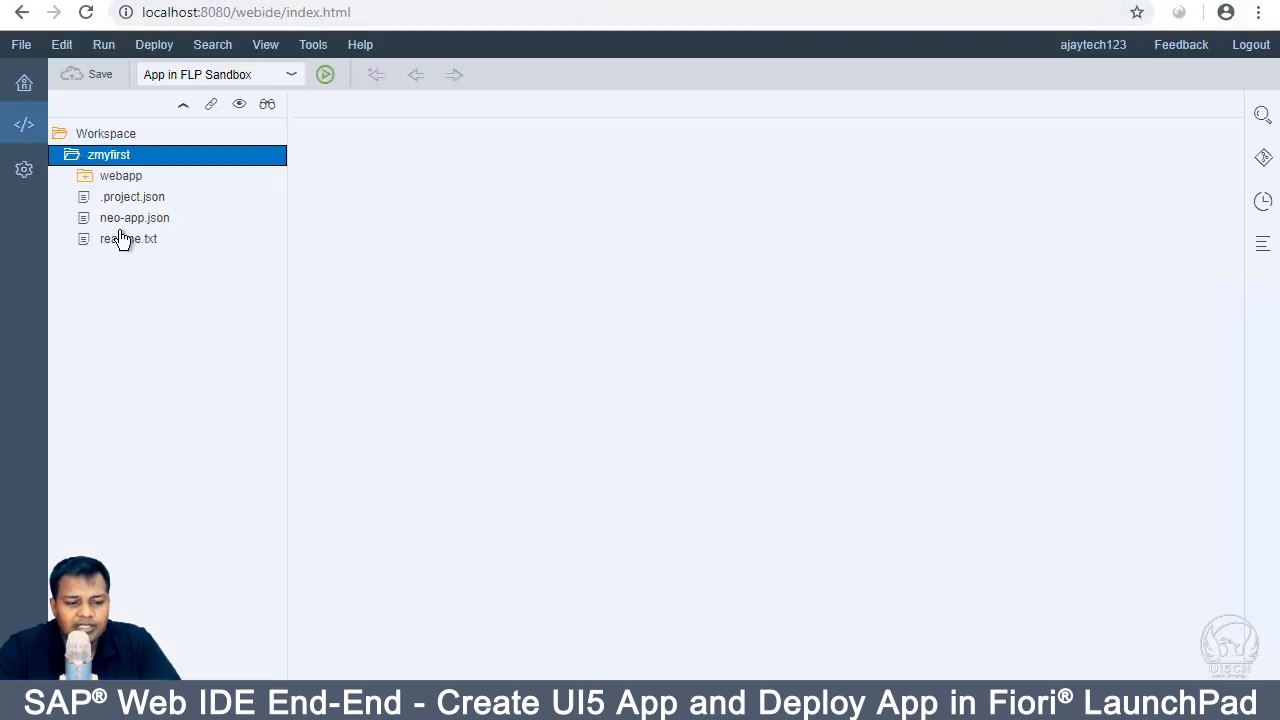
click(85, 178)
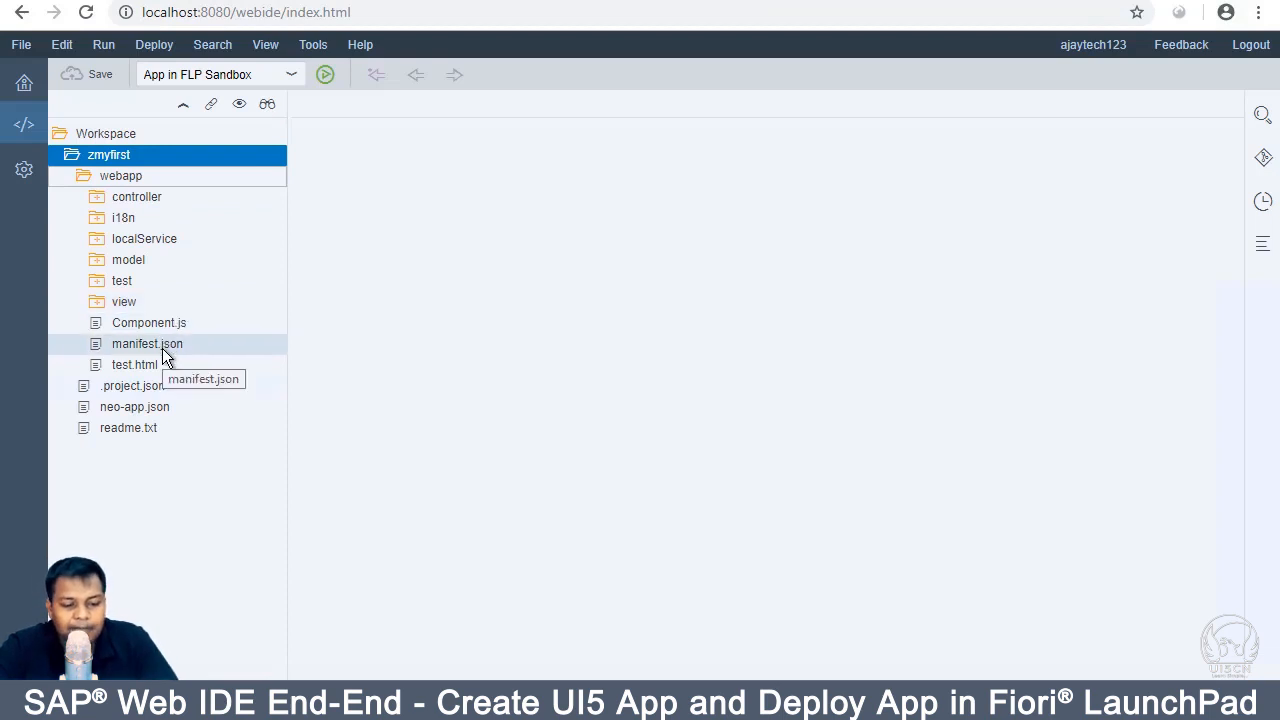
click(162, 348)
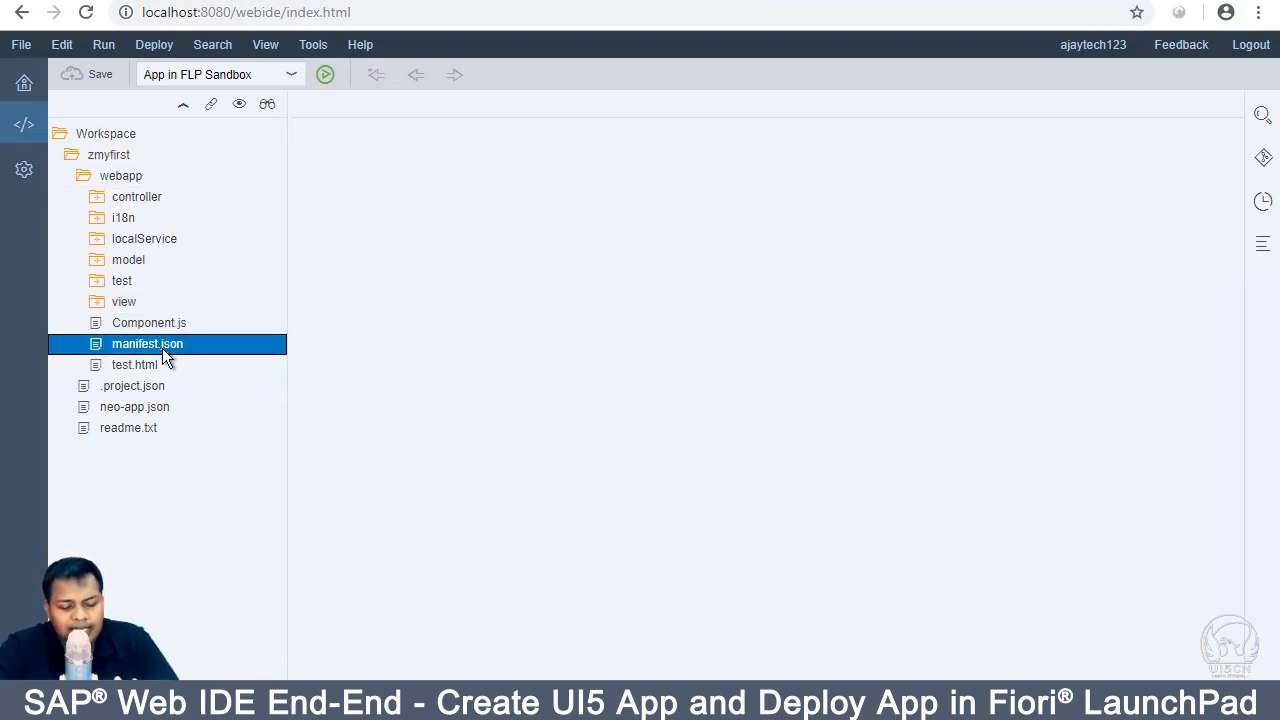
double_click(162, 348)
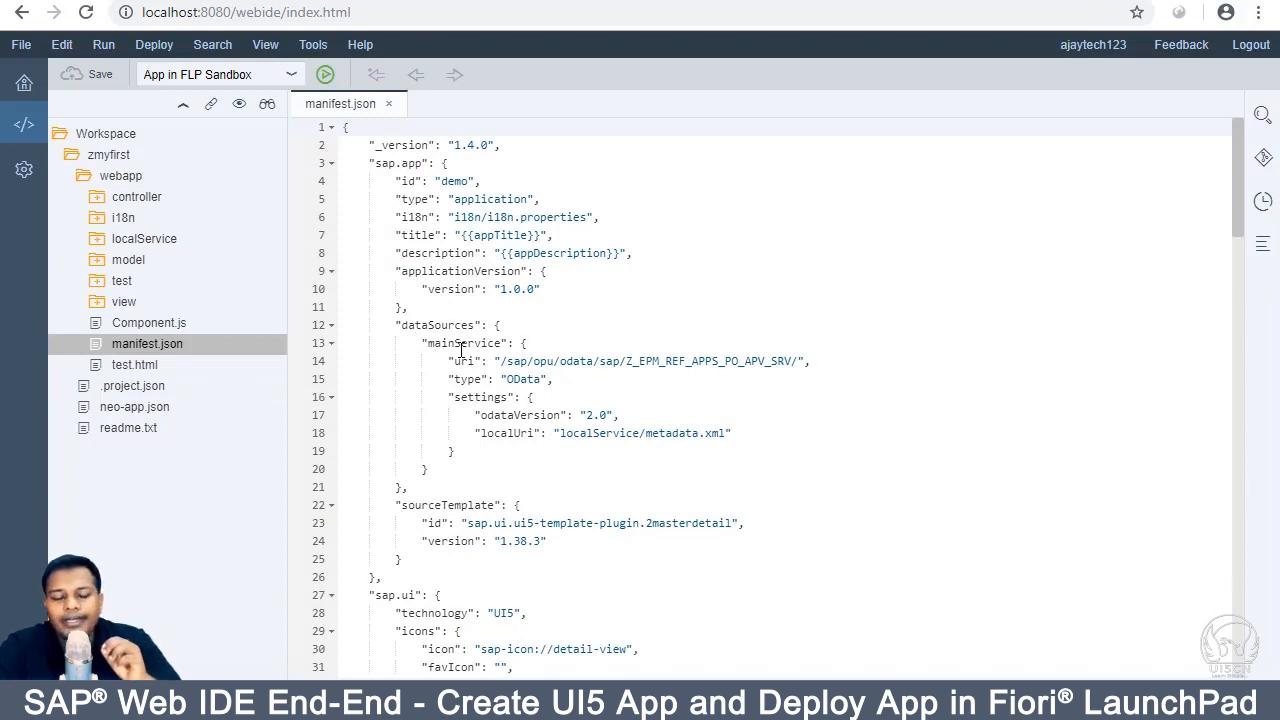
scroll(489, 334, down, 2)
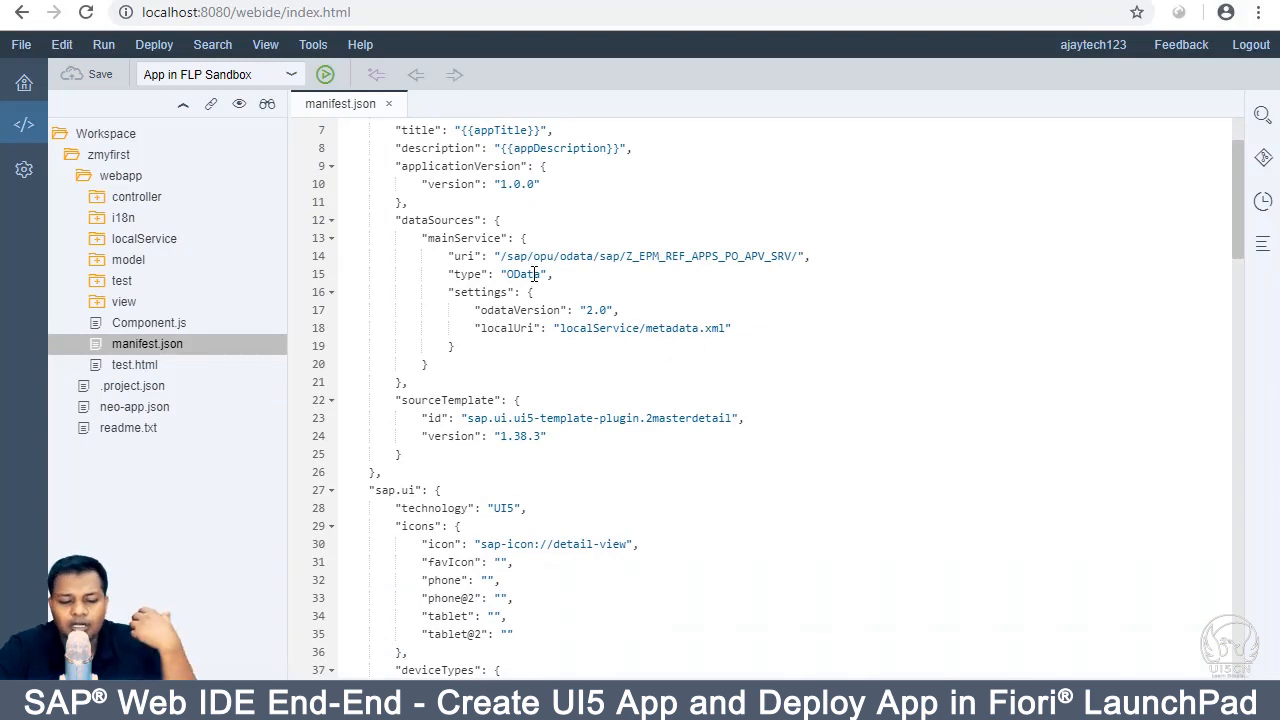
scroll(534, 274, down, 9)
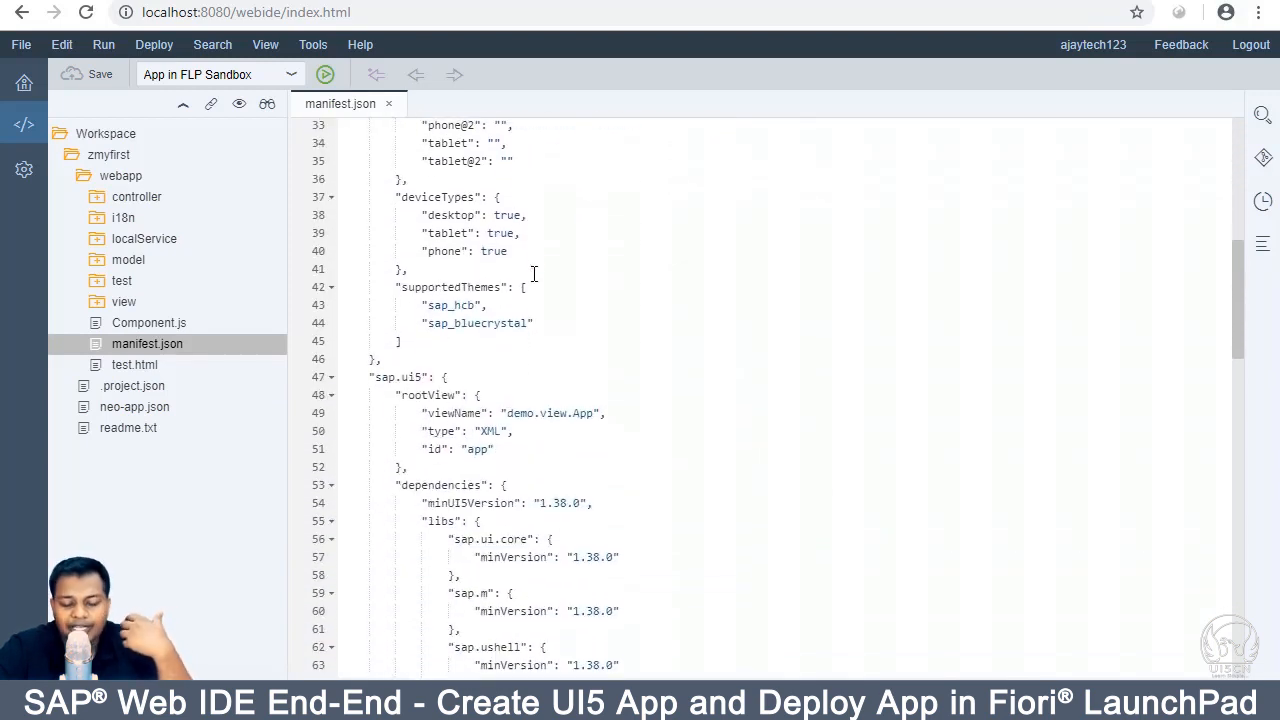
scroll(534, 274, down, 5)
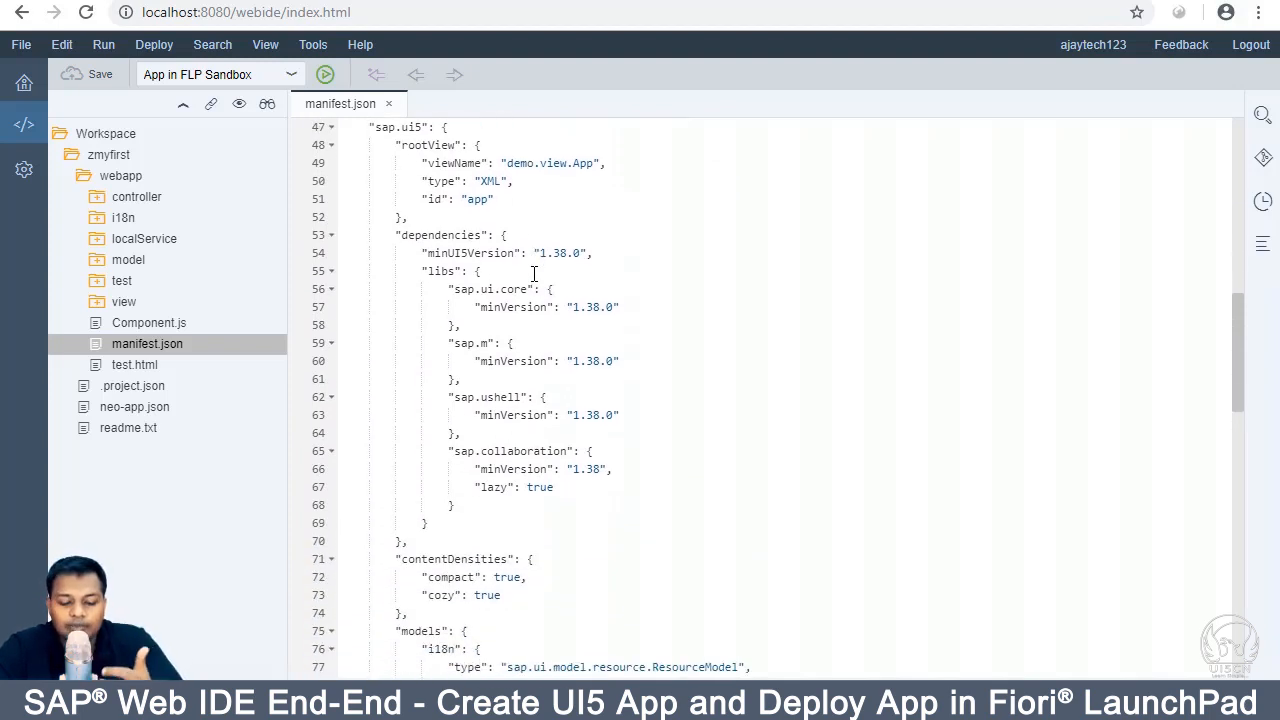
scroll(534, 274, down, 2)
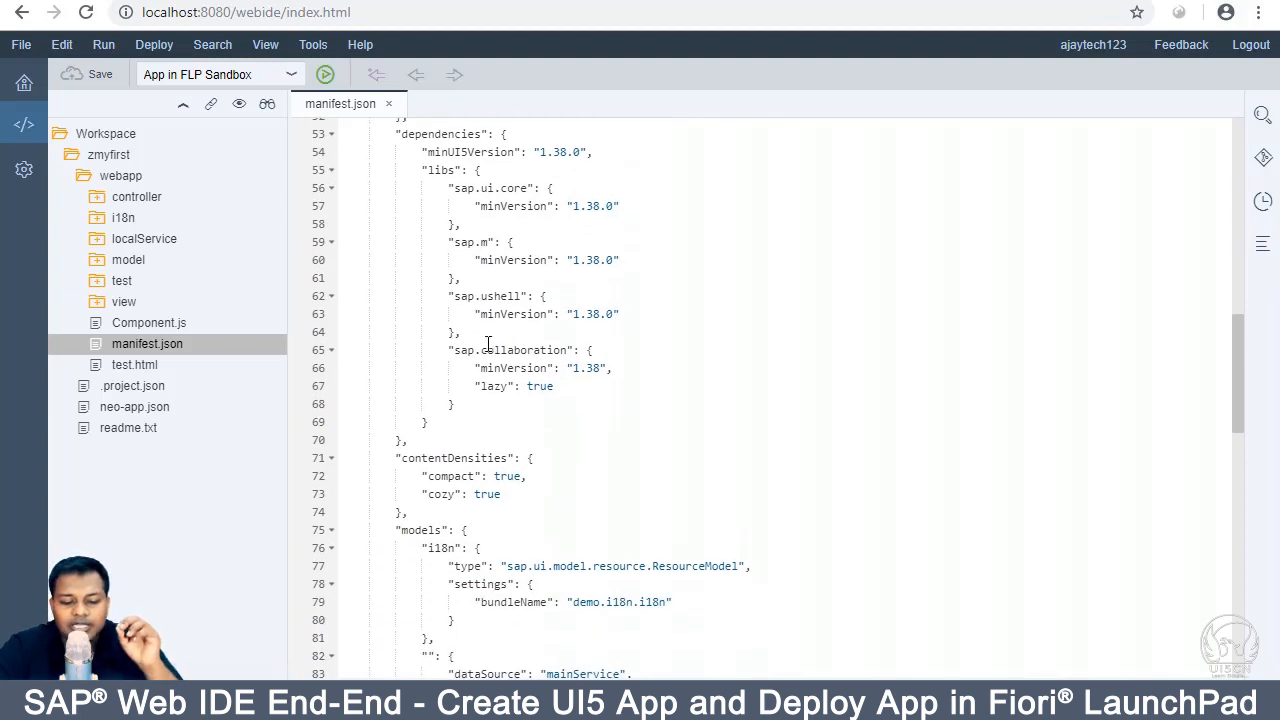
scroll(487, 343, down, 8)
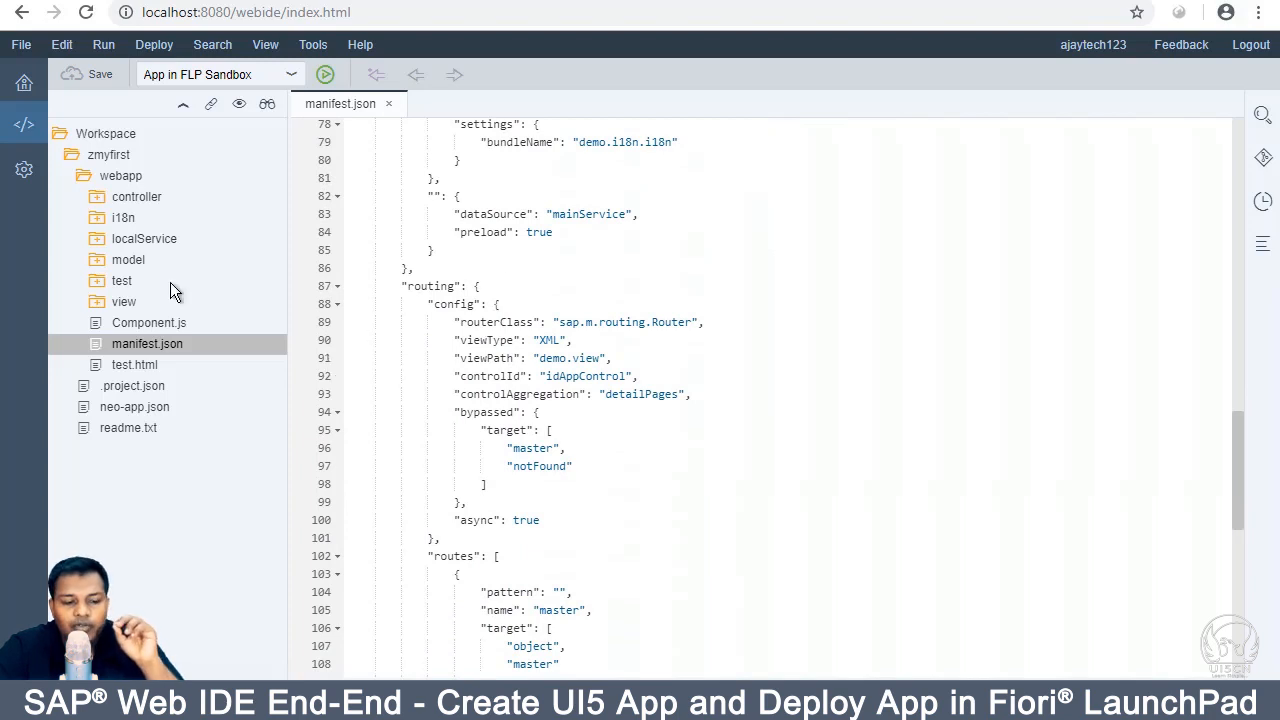
click(96, 314)
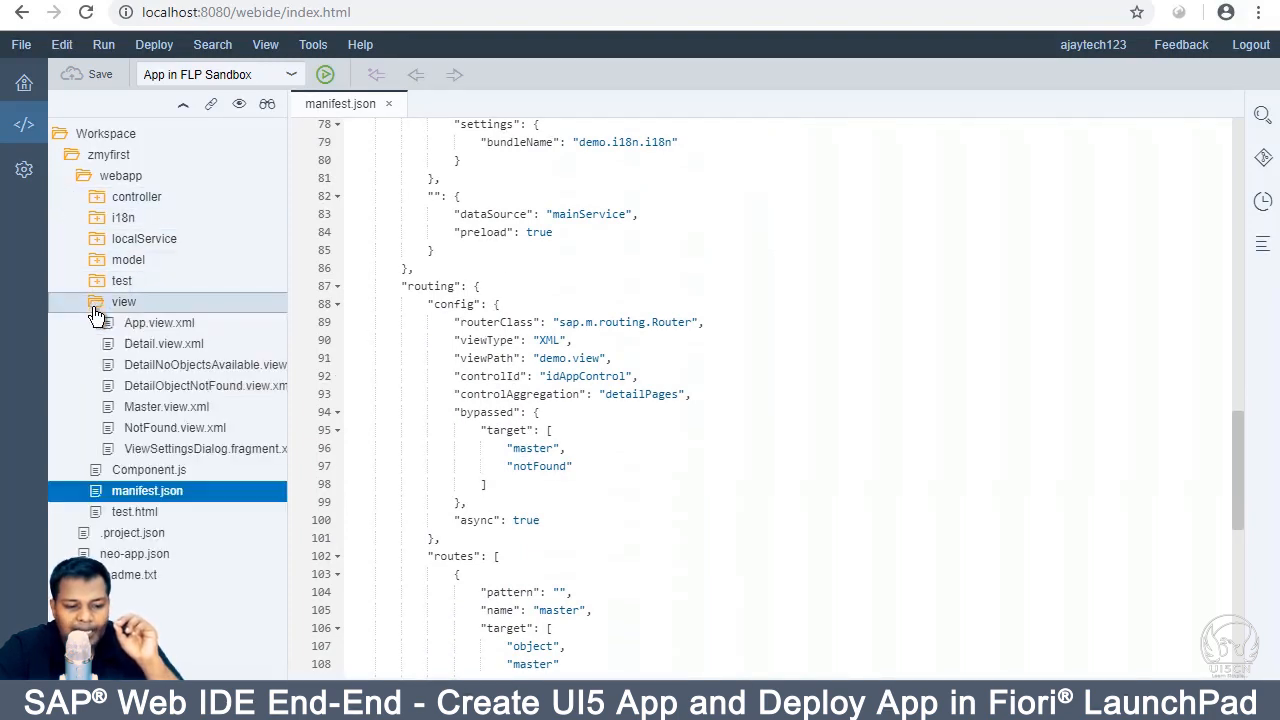
double_click(143, 325)
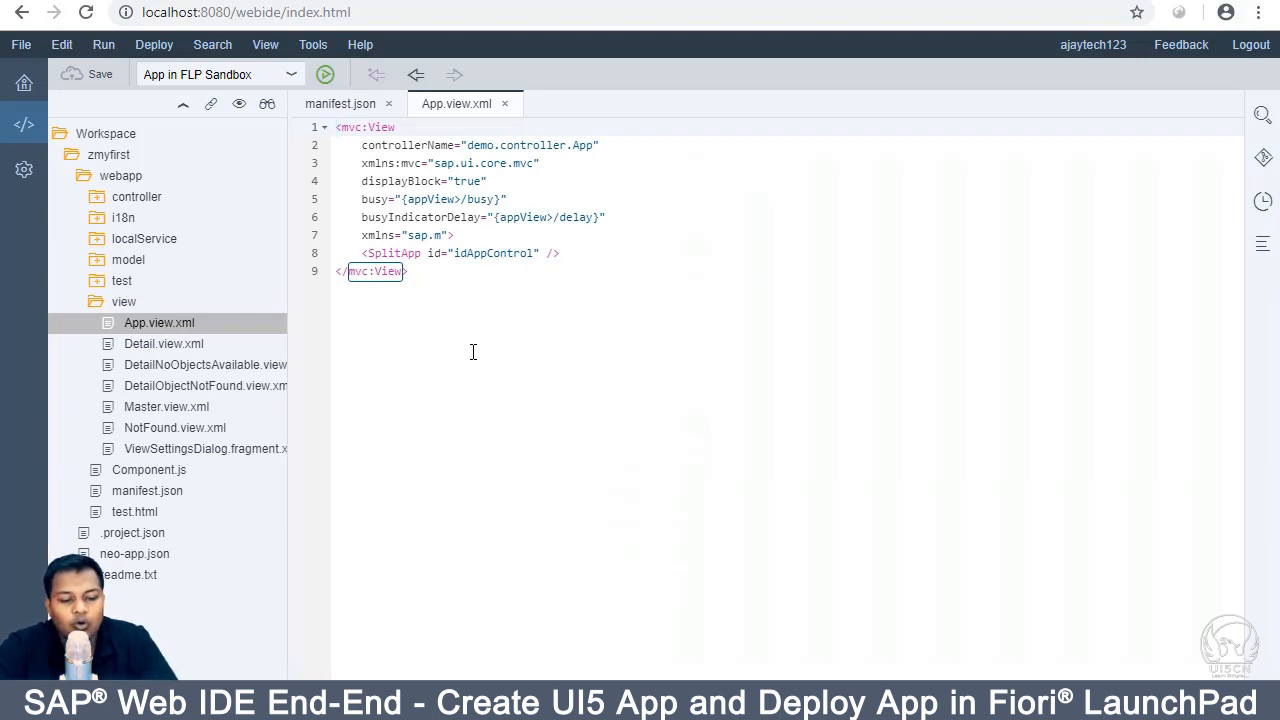
double_click(161, 491)
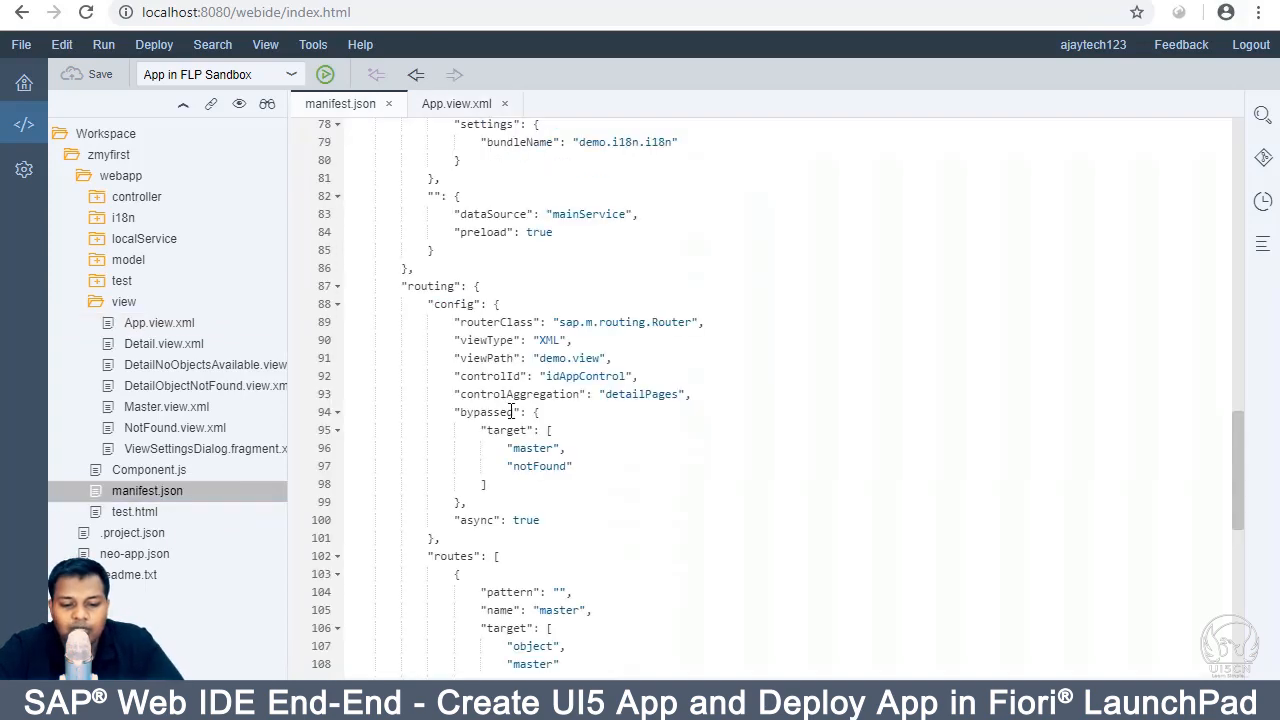
scroll(510, 411, down, 5)
scroll(510, 411, down, 3)
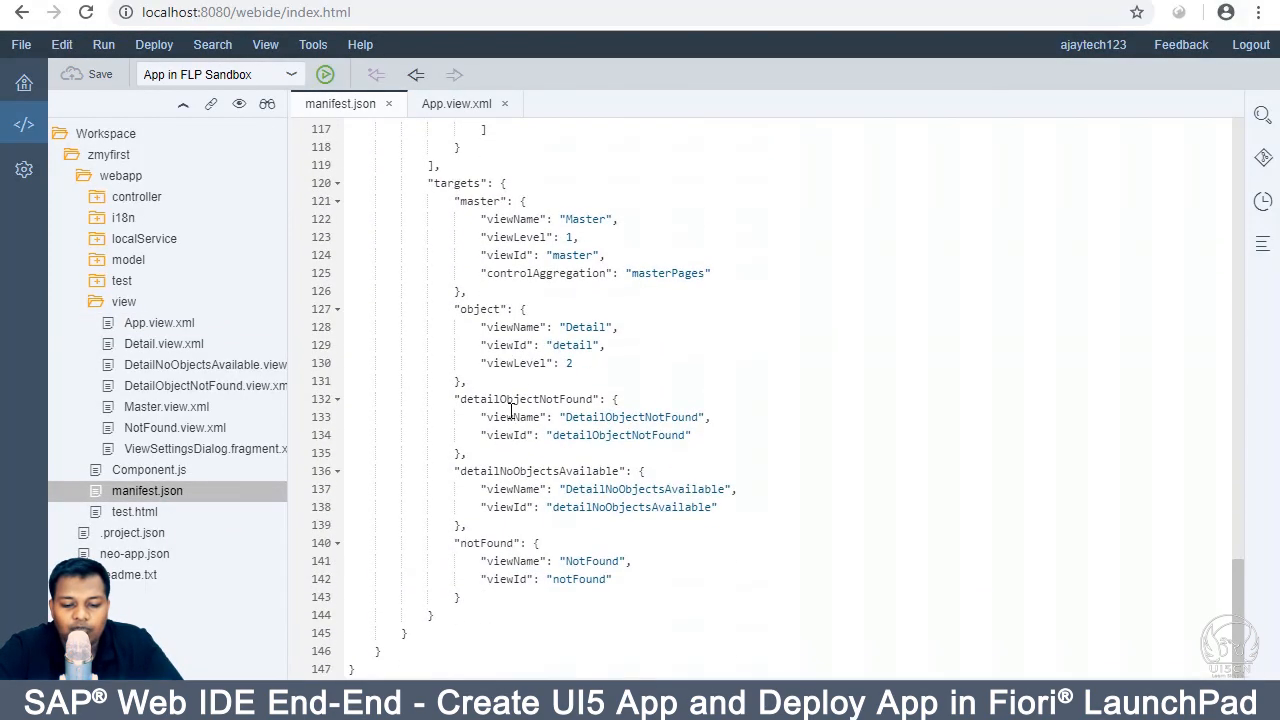
scroll(510, 411, up, 8)
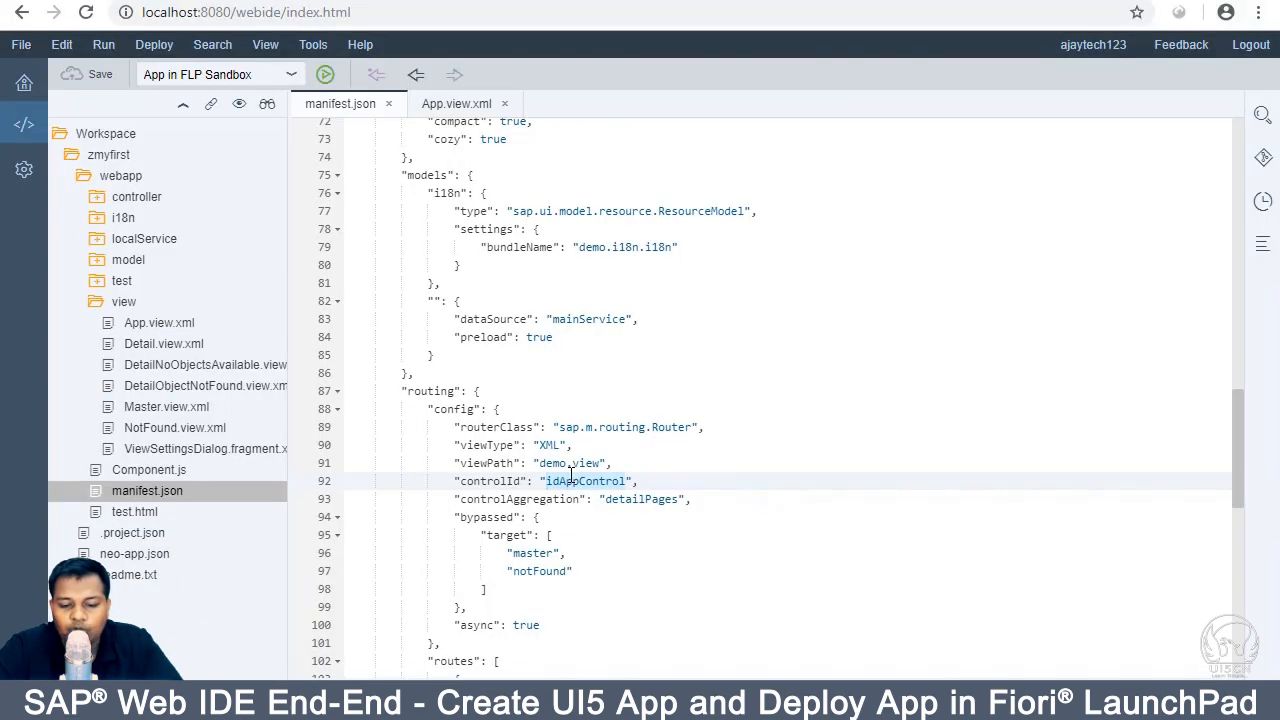
click(566, 480)
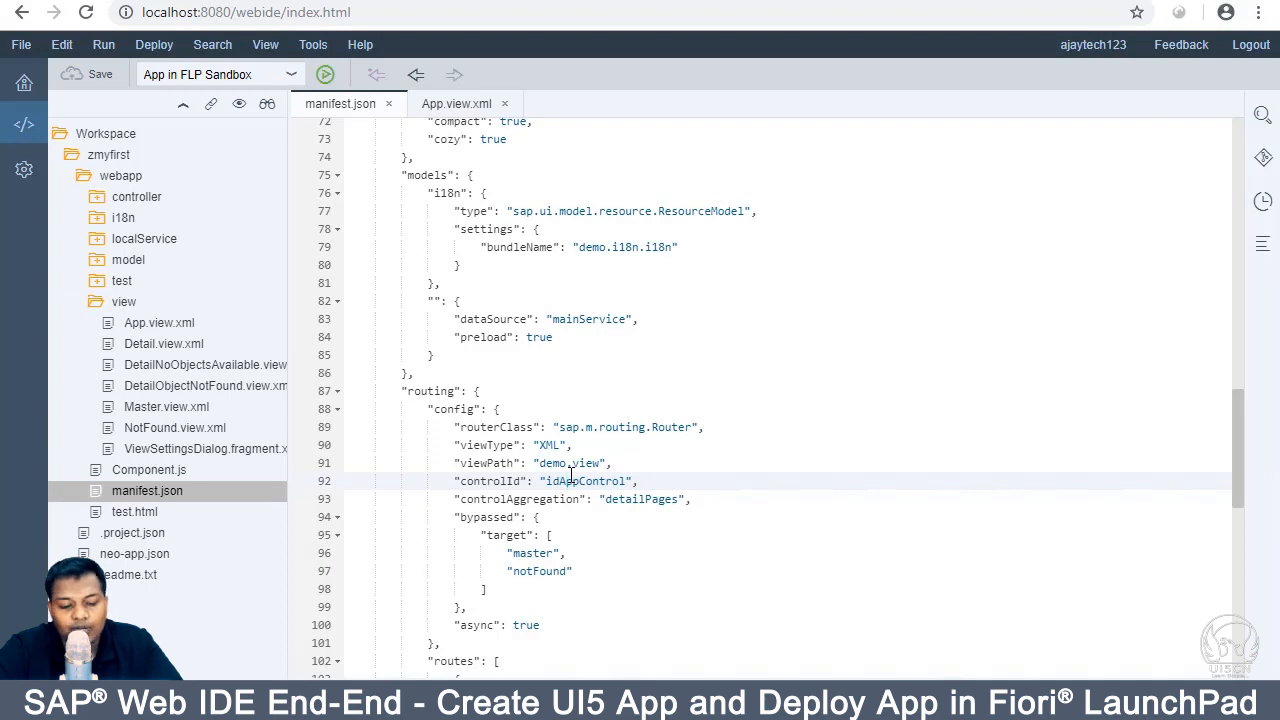
scroll(568, 476, down, 4)
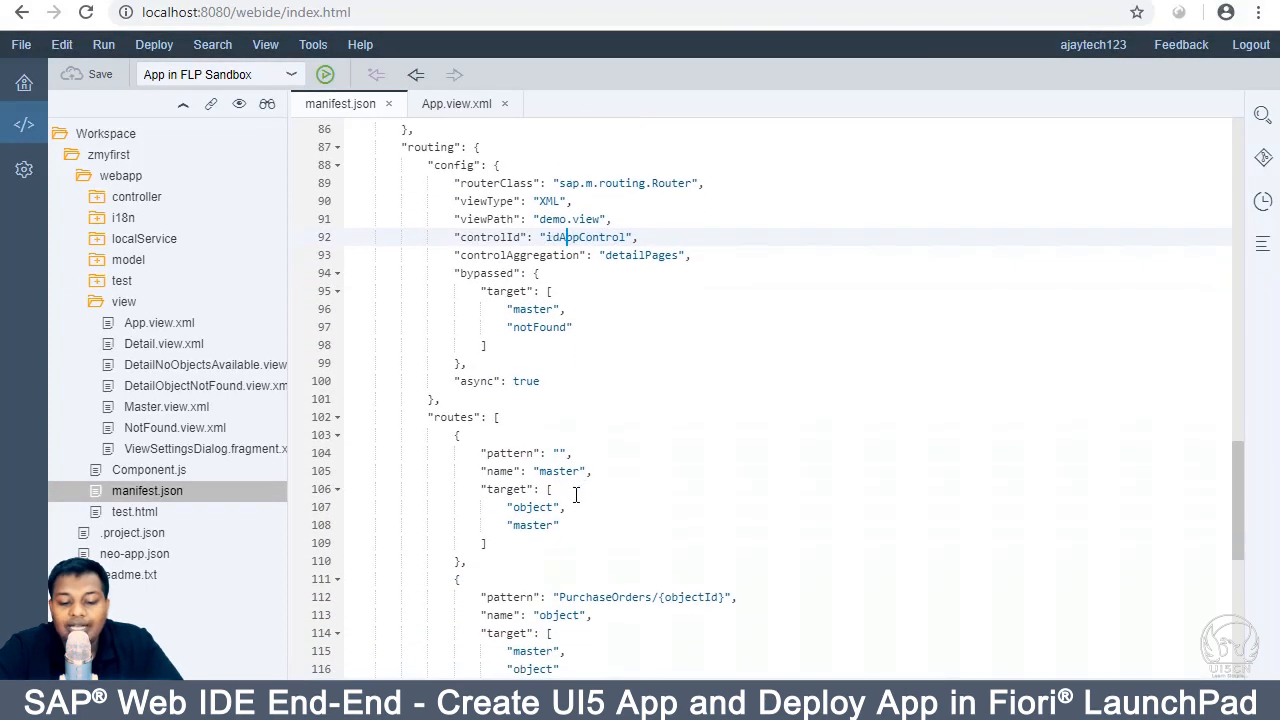
scroll(572, 572, down, 1)
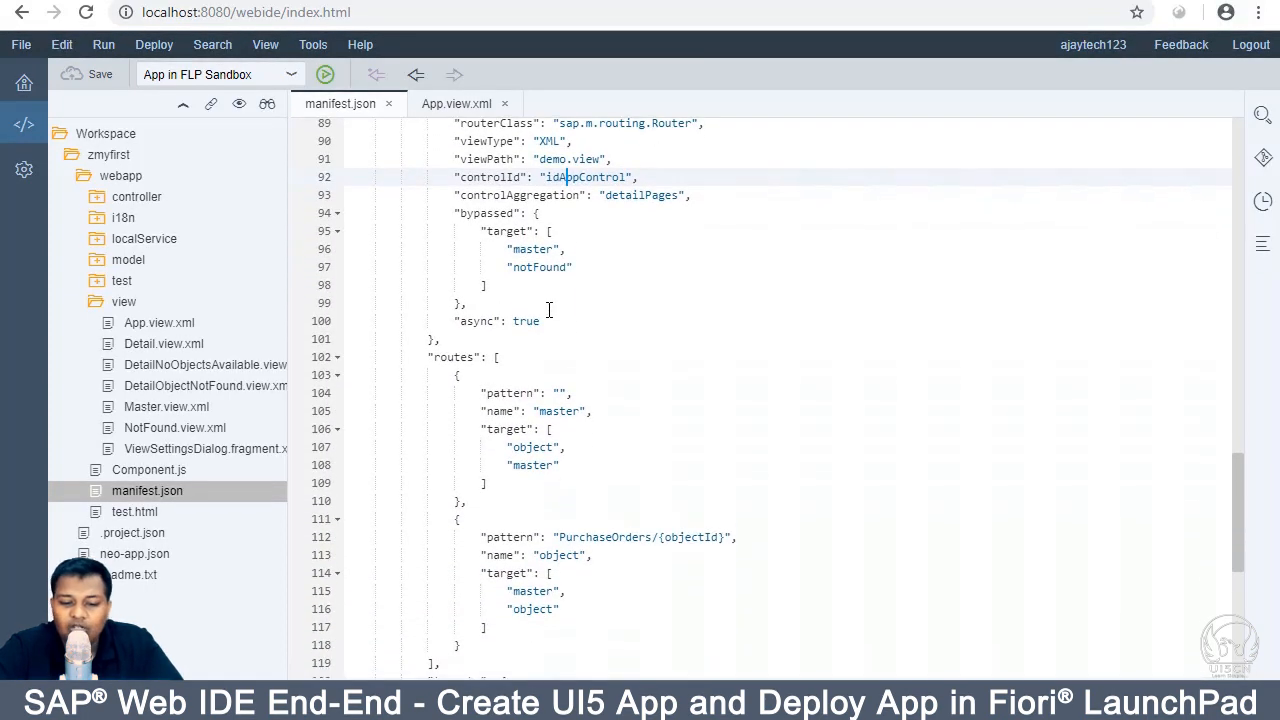
scroll(549, 308, up, 10)
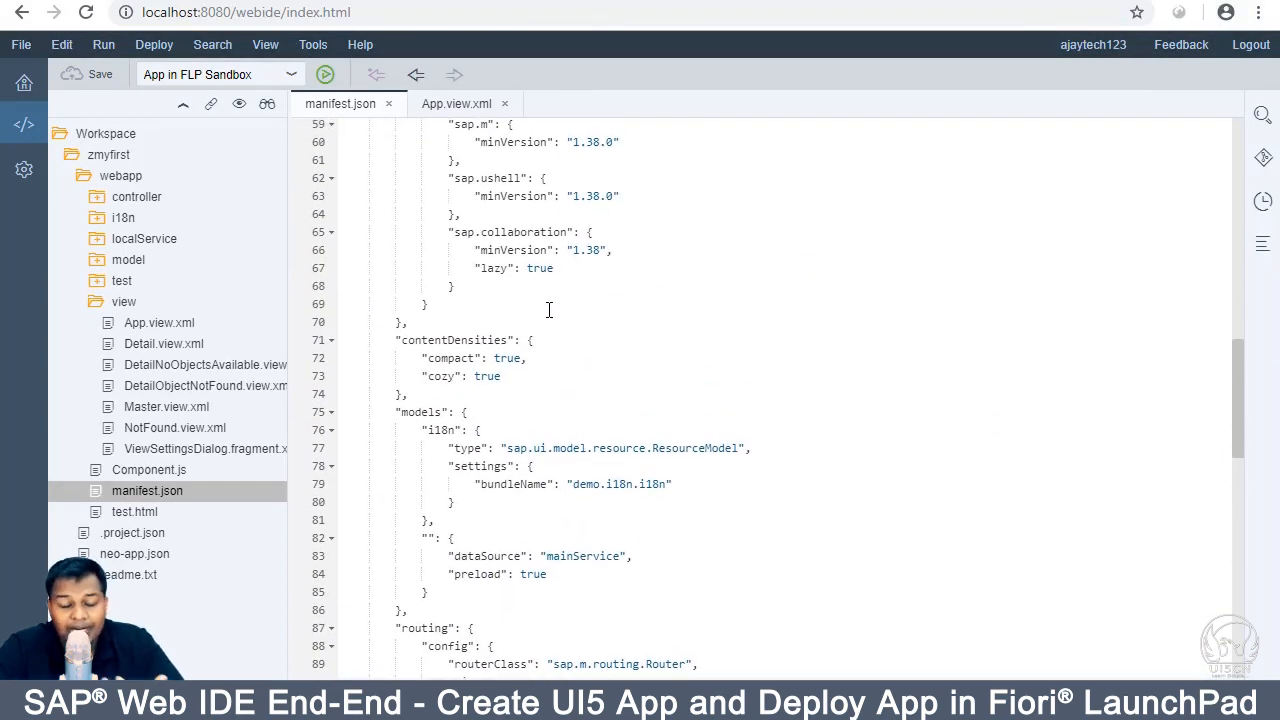
scroll(549, 308, up, 5)
scroll(549, 308, up, 1)
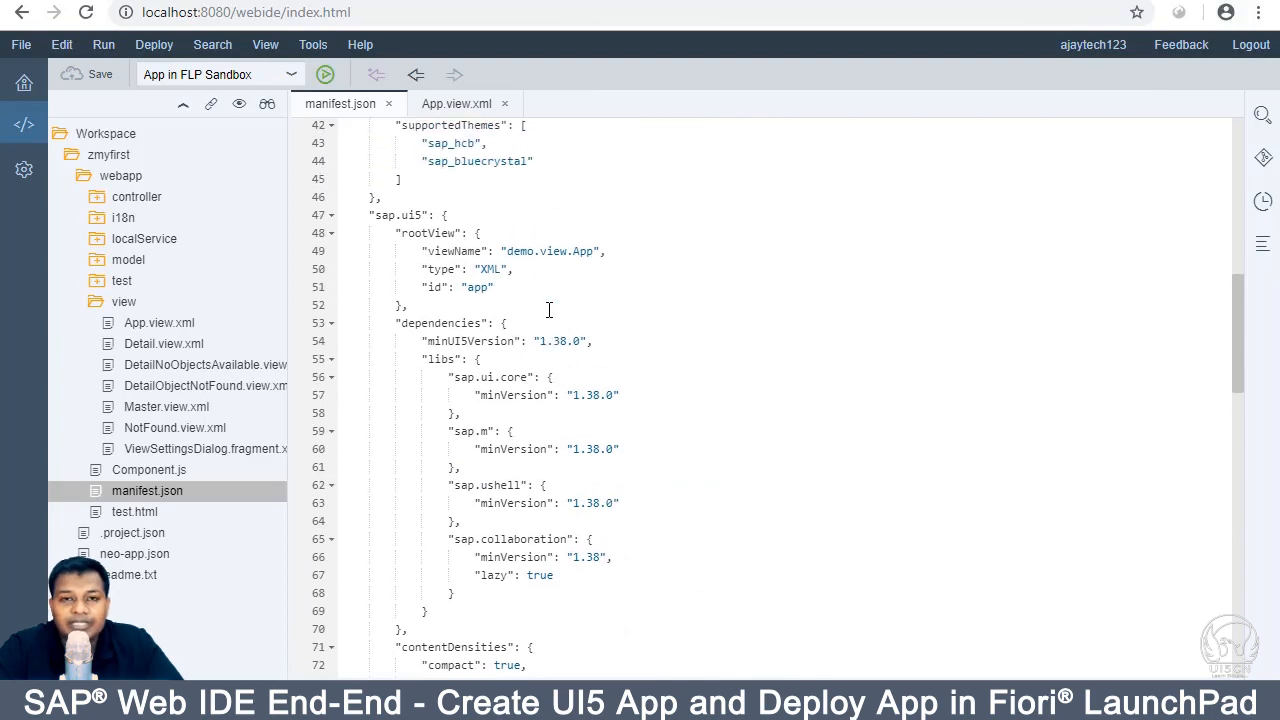
scroll(549, 310, up, 13)
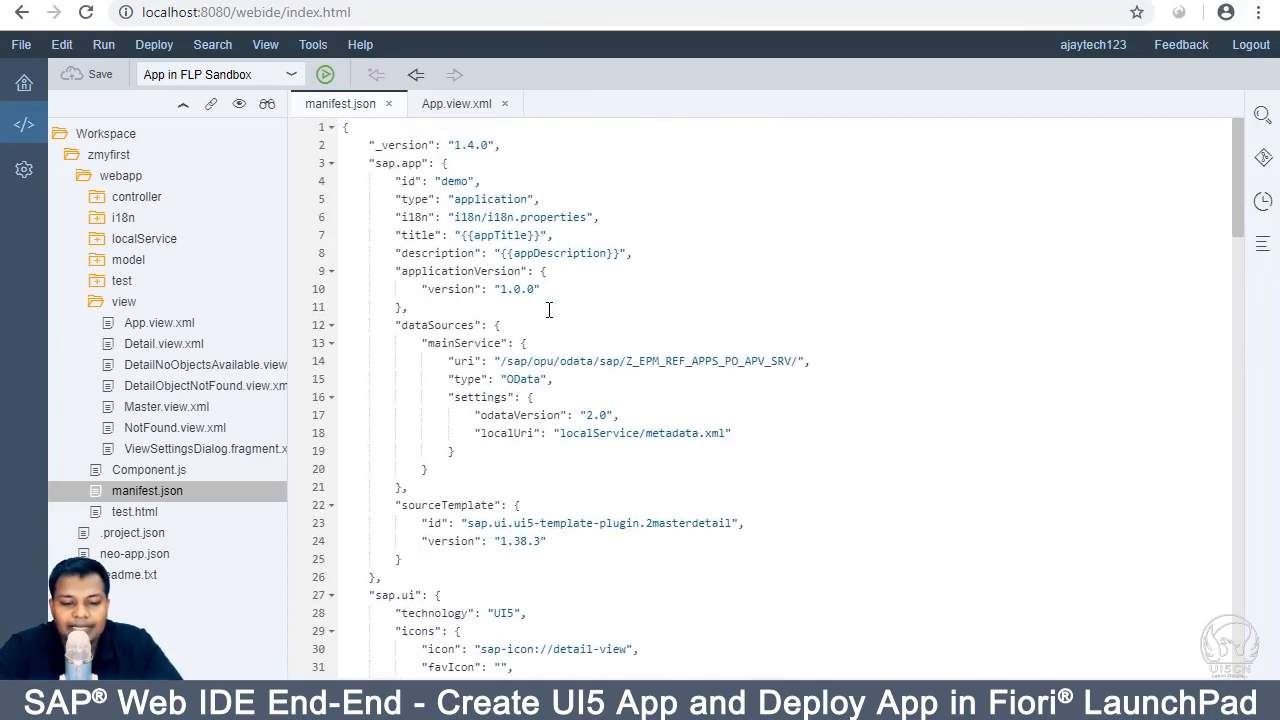
scroll(549, 310, down, 10)
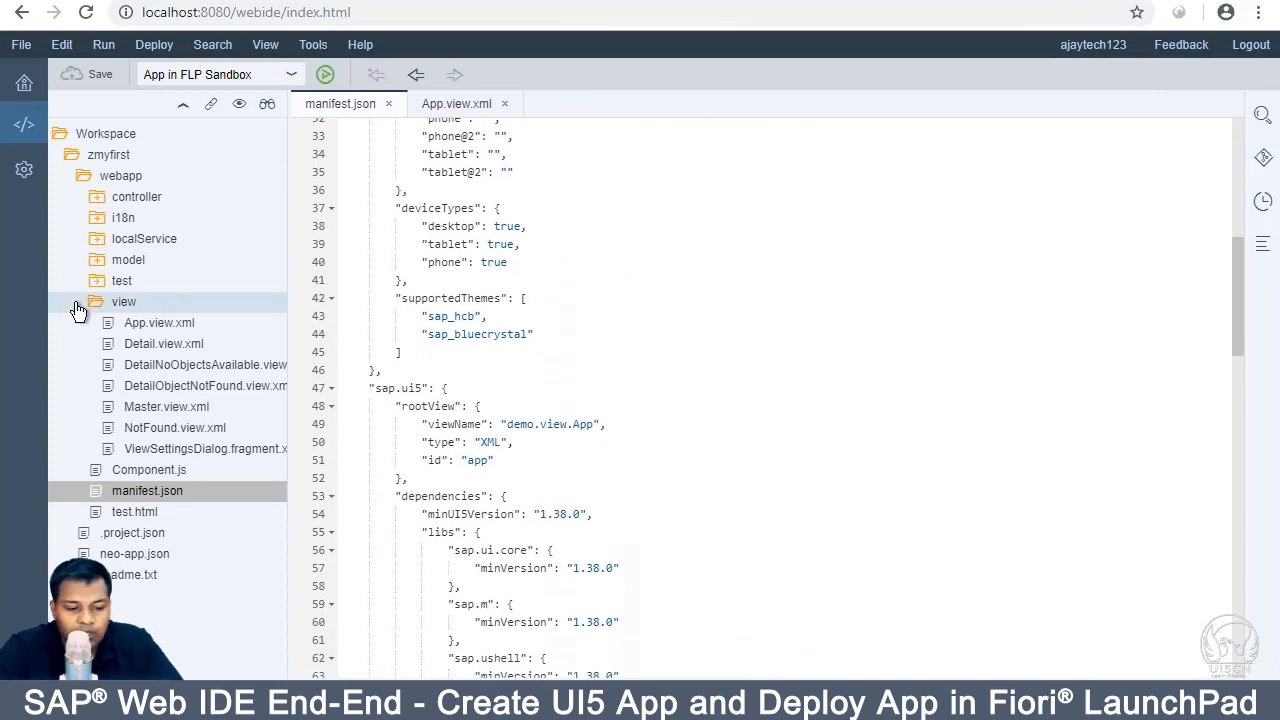
Step: Open Detail.view.xml and review its PurchaseOrderItems table with POItemPos and GrossAmount
double_click(126, 345)
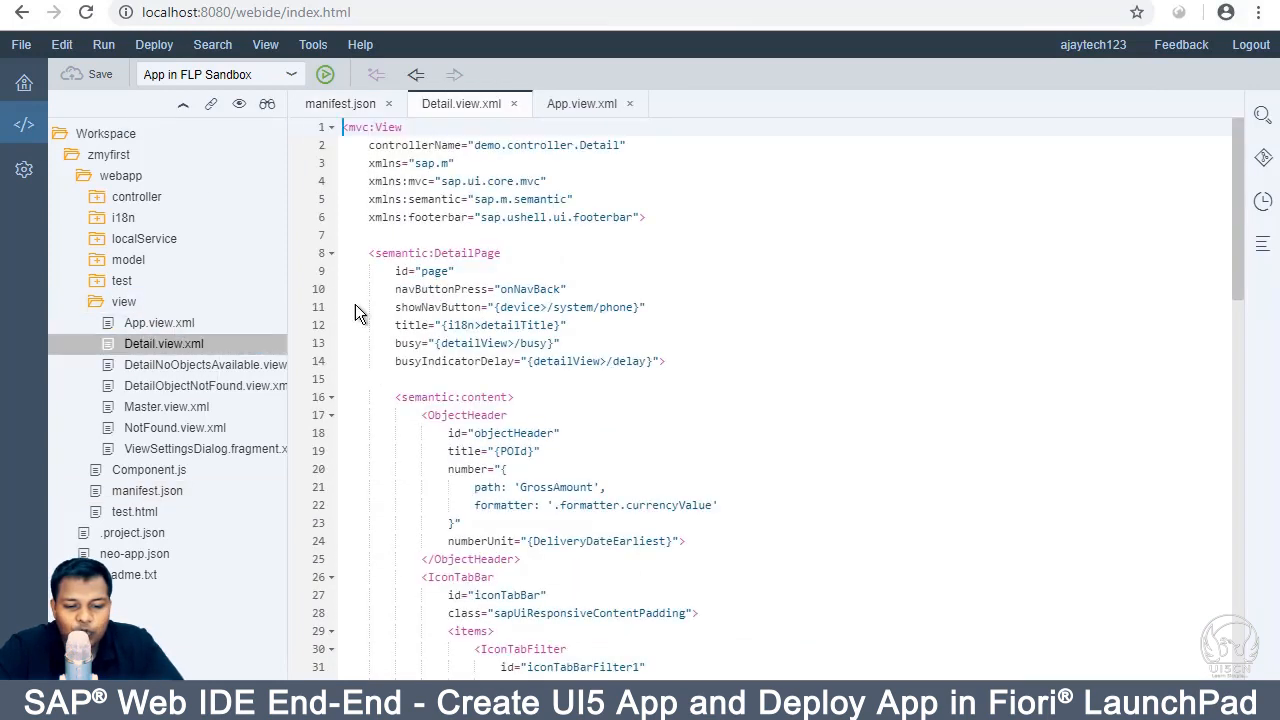
scroll(614, 336, down, 5)
scroll(614, 336, down, 8)
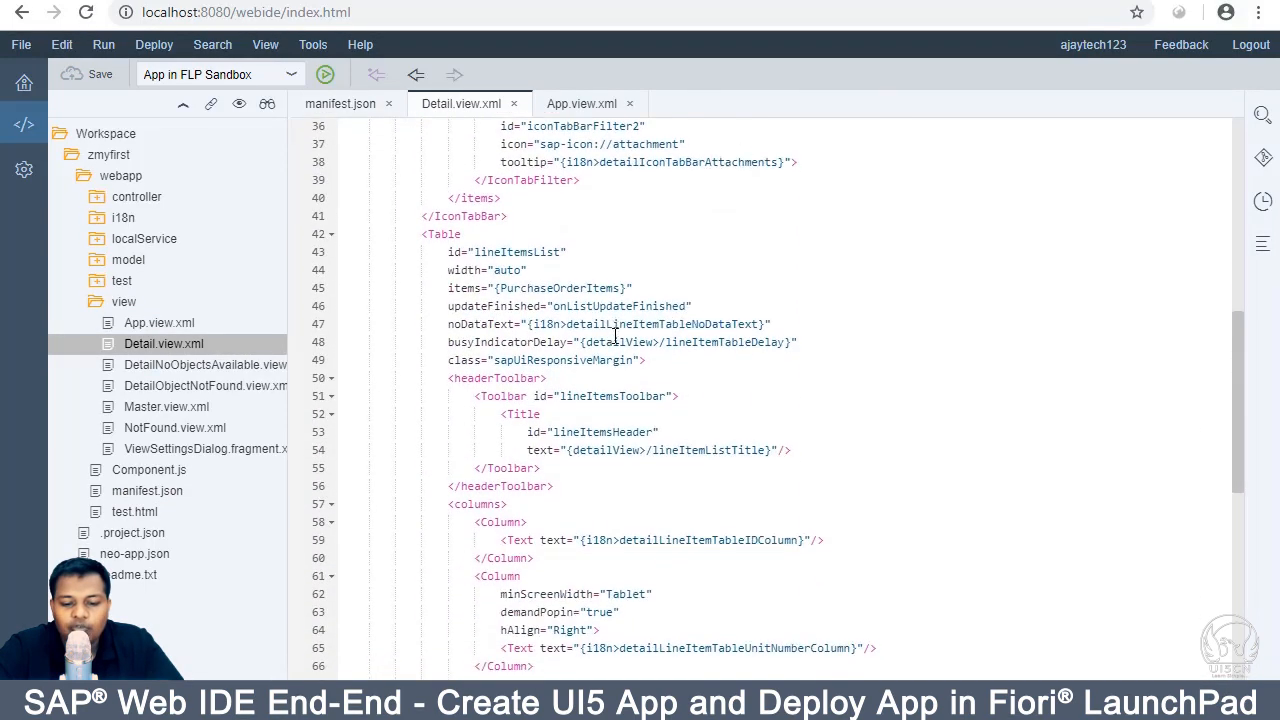
scroll(614, 336, up, 8)
scroll(614, 336, up, 1)
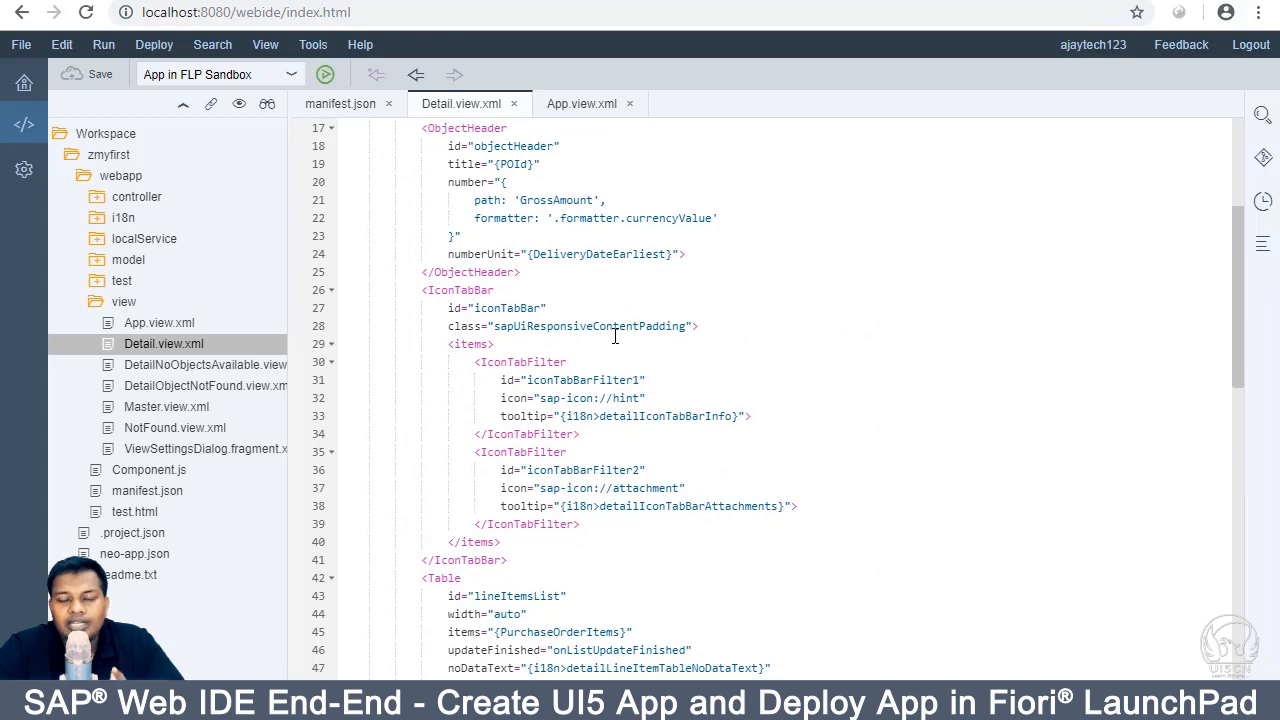
scroll(614, 336, down, 3)
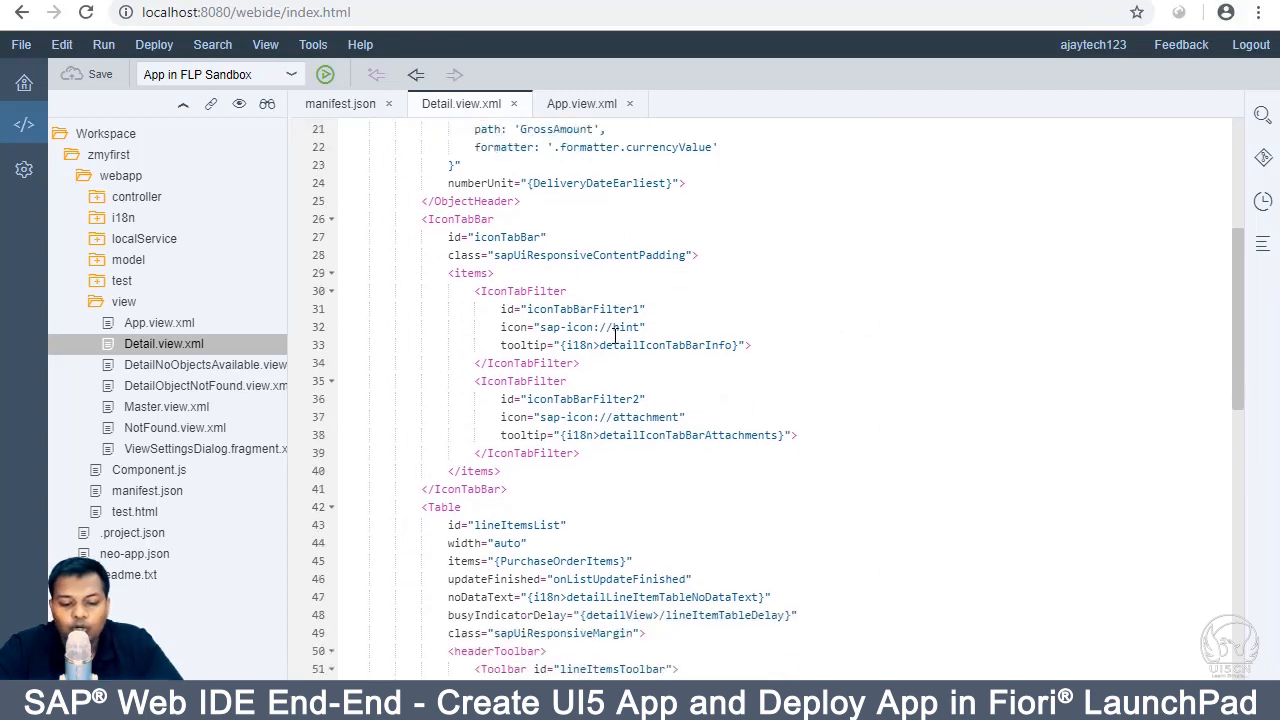
scroll(505, 458, down, 3)
scroll(505, 458, down, 7)
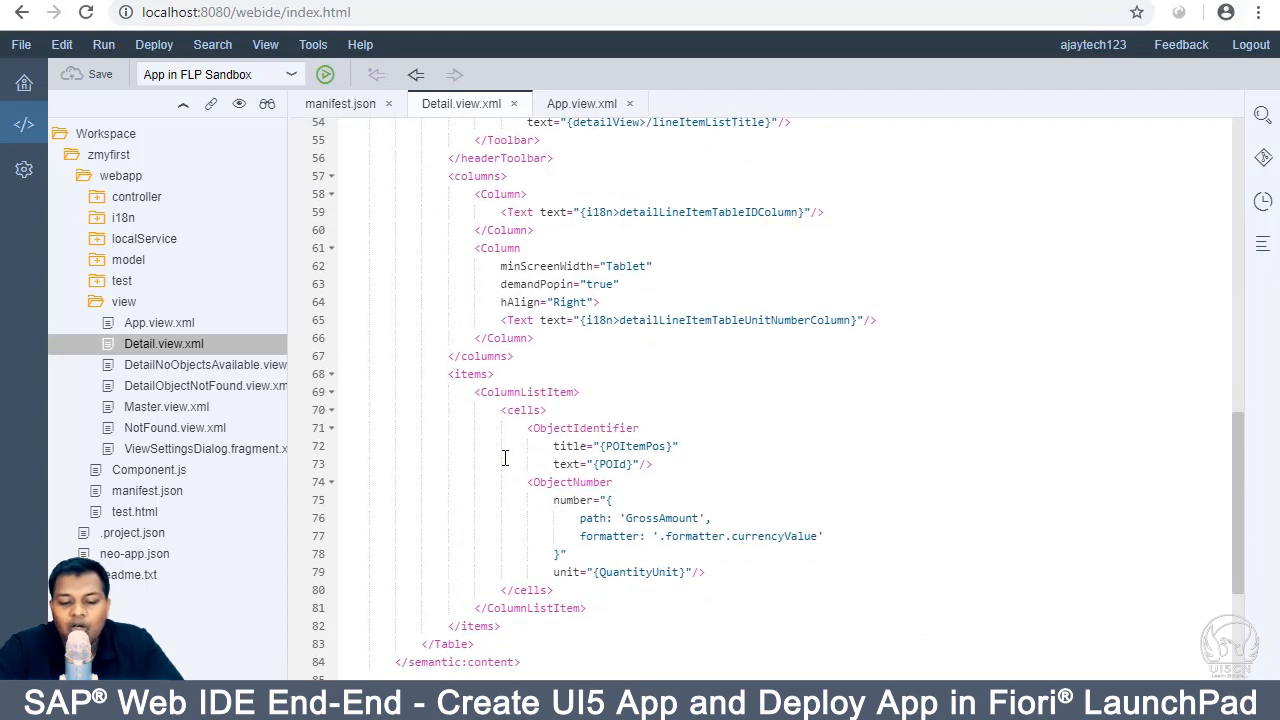
scroll(505, 458, down, 2)
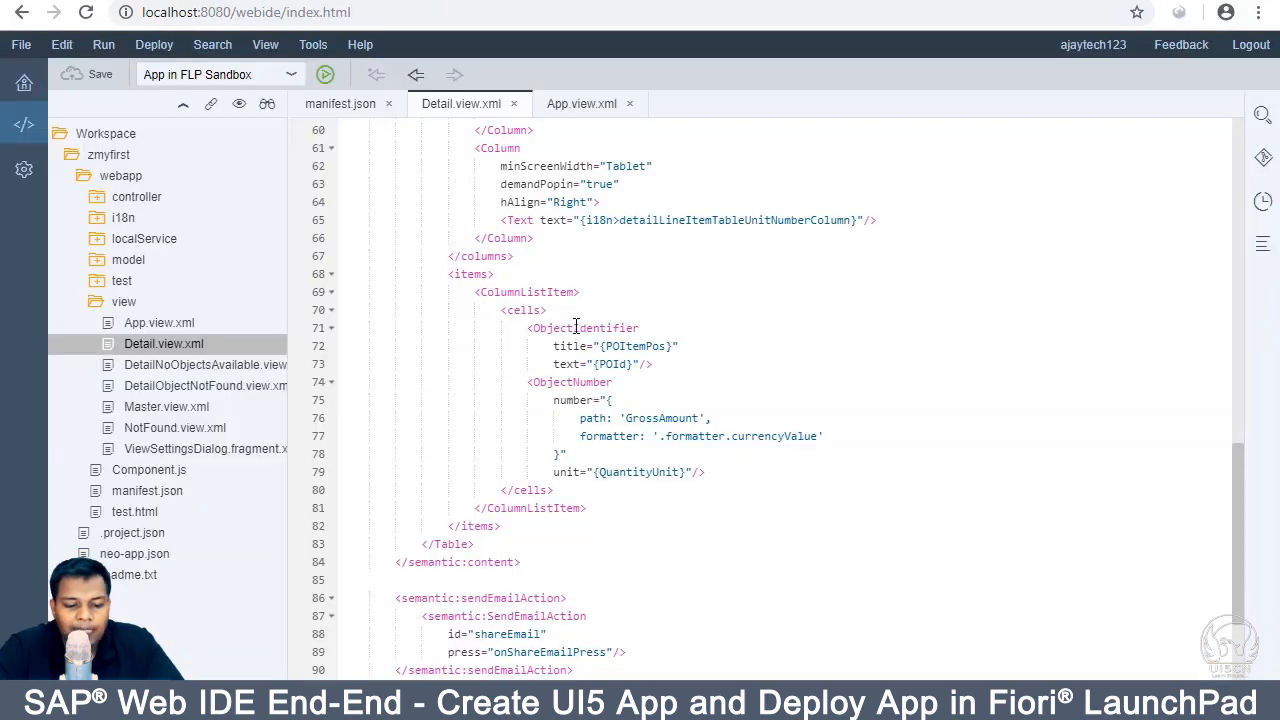
scroll(575, 327, down, 5)
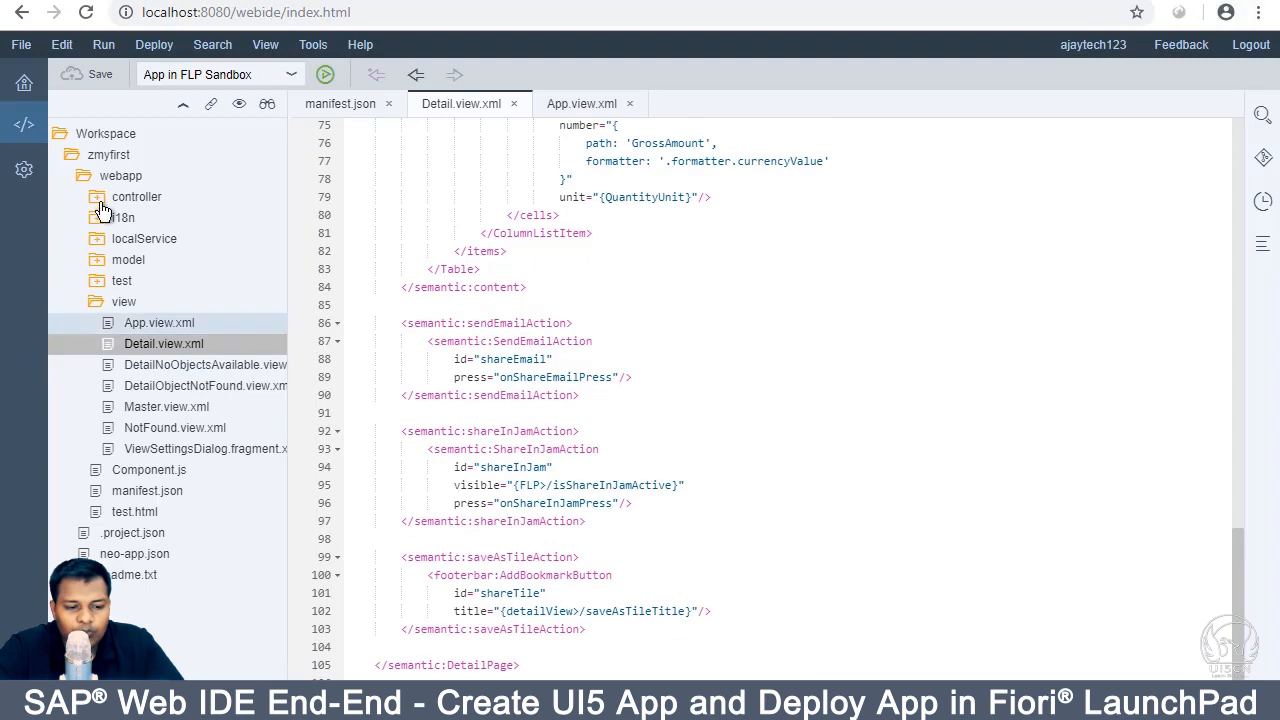
click(106, 161)
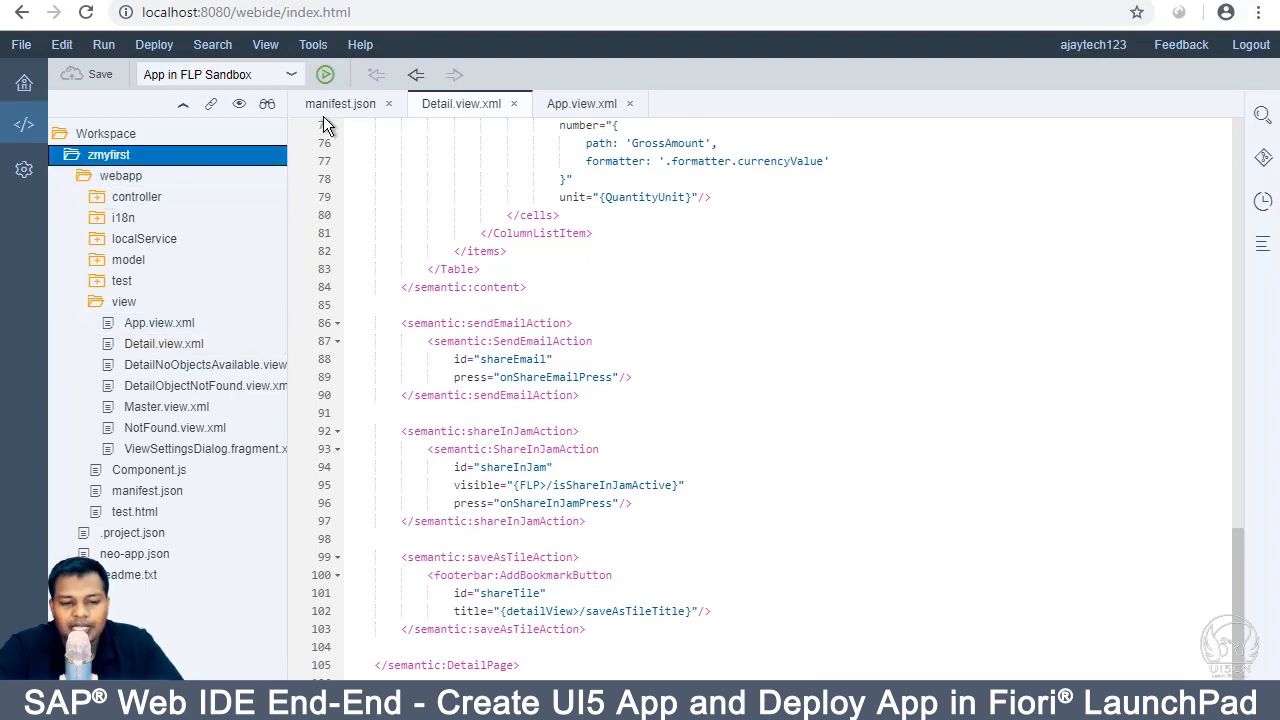
Step: Start deploying zmyfirst to the SAPUI5 ABAP Repository as a new application on NPL
right_click(123, 155)
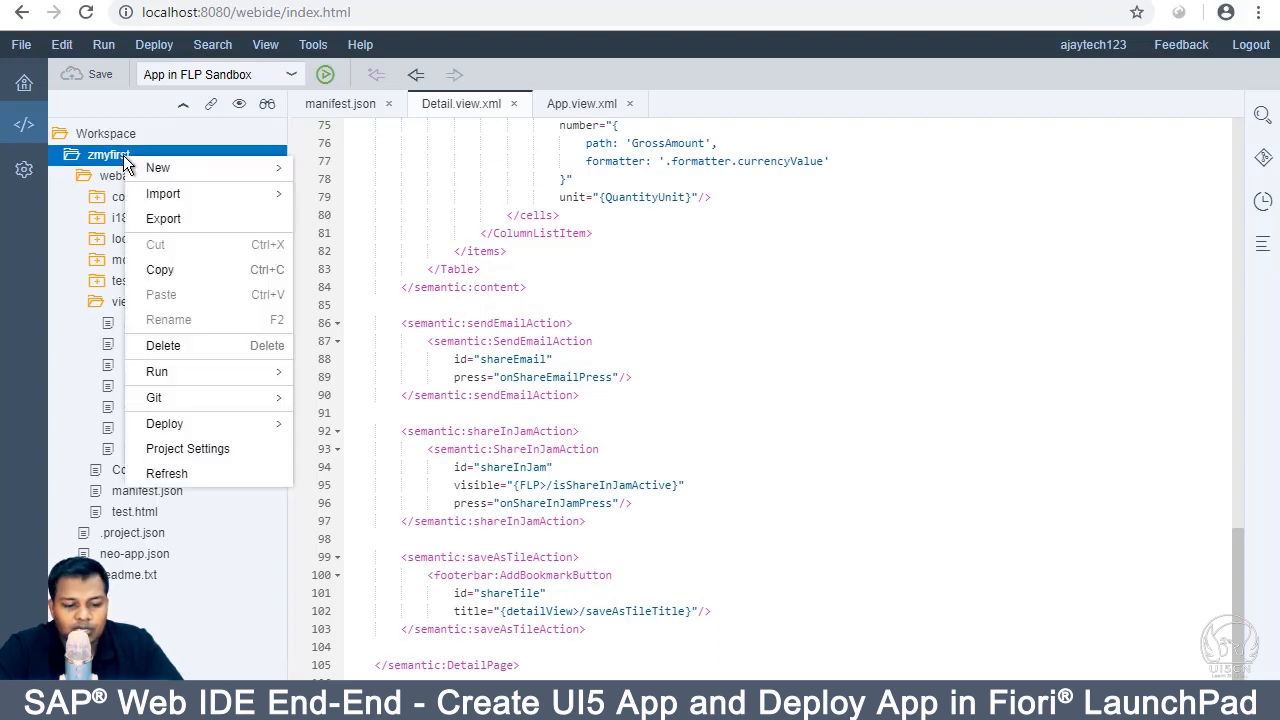
mouse_move(254, 423)
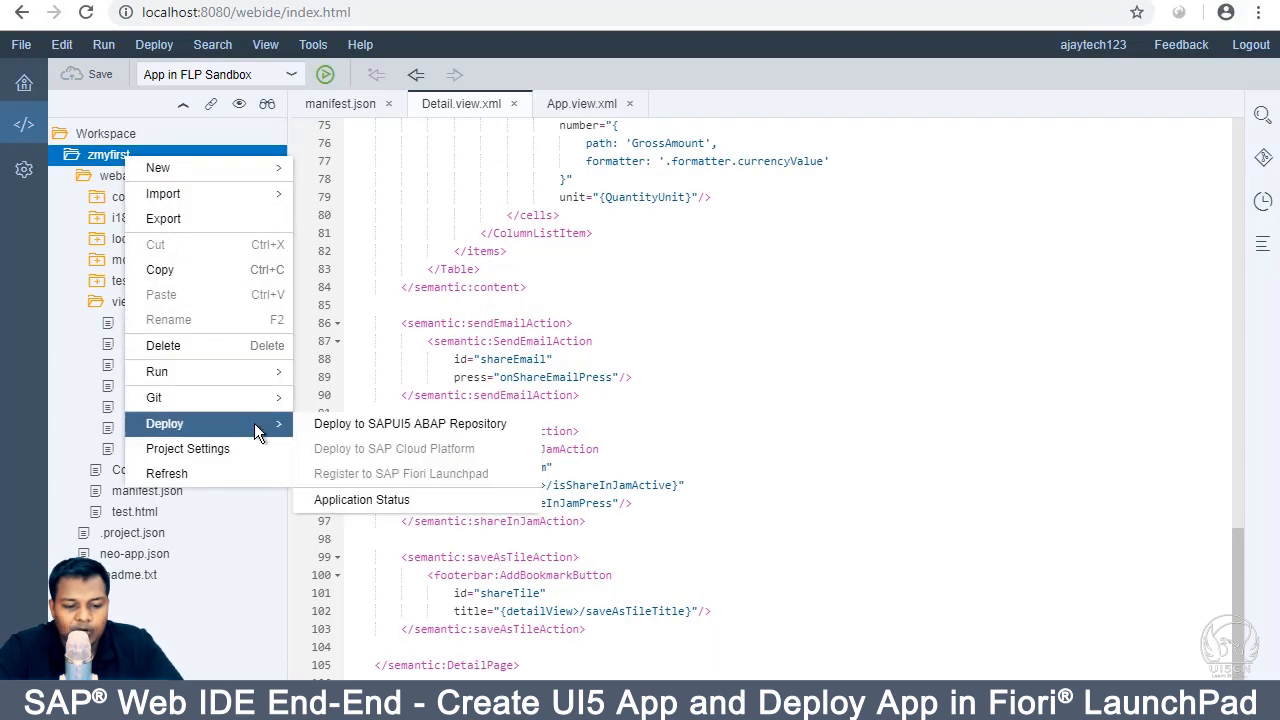
click(327, 423)
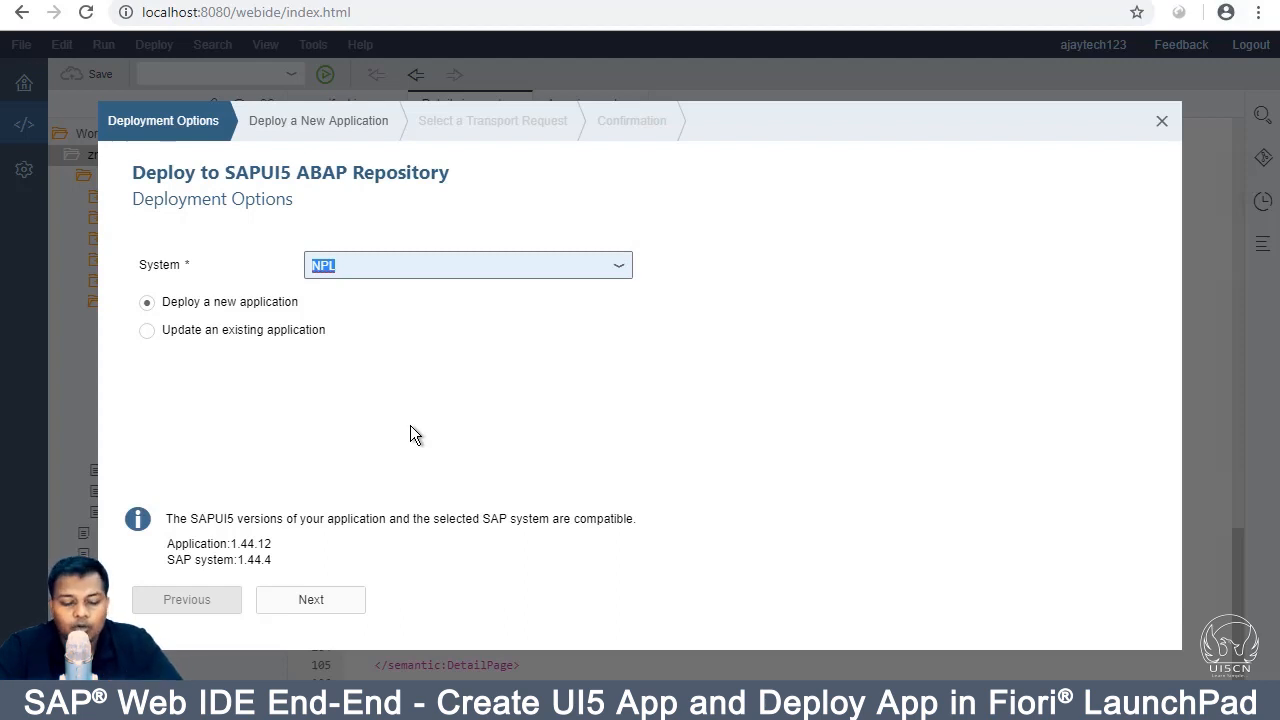
click(323, 602)
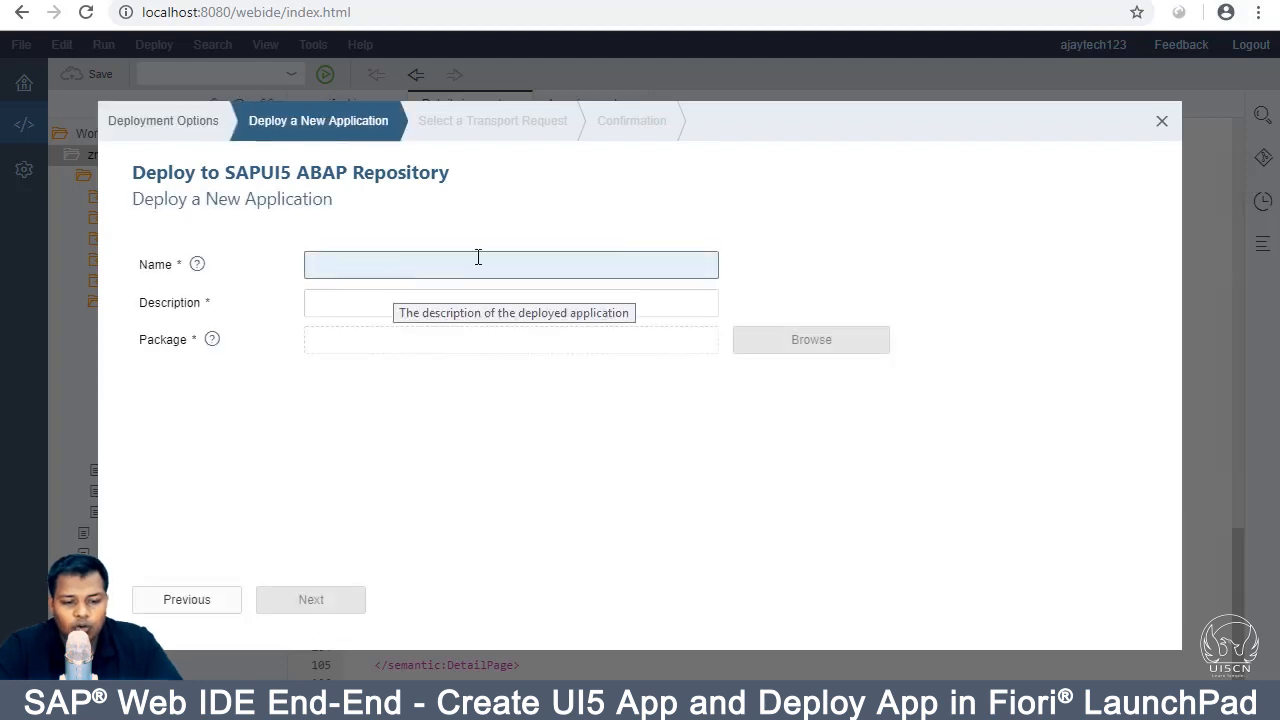
Step: Name the app zfirstApp, describe it as demo, assign package $TMP, and finish deployment
text(z)
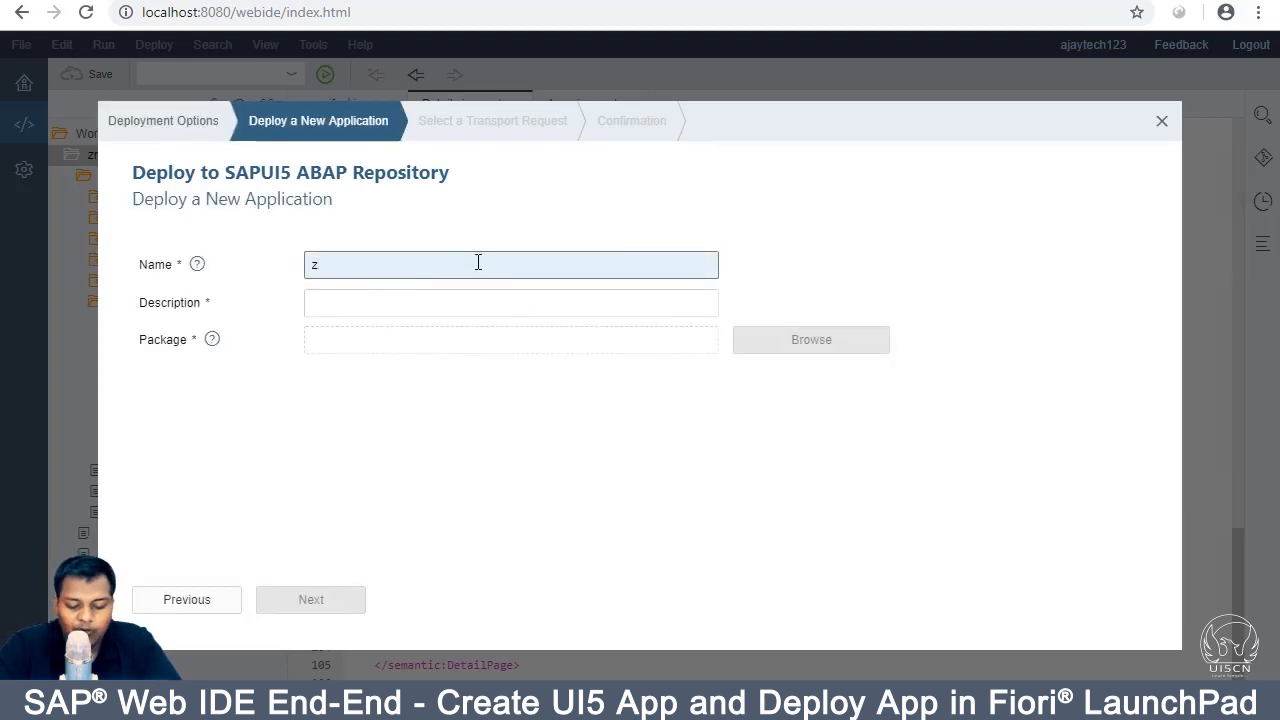
text(firstApp)
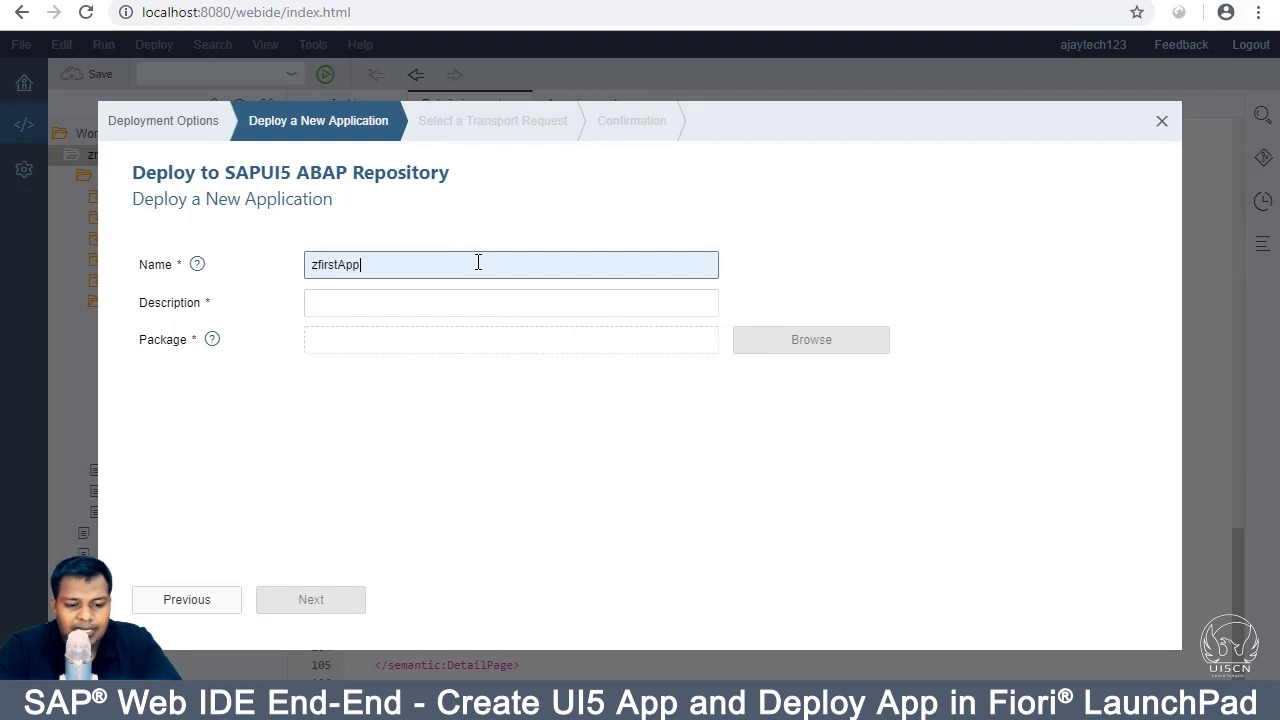
click(426, 304)
text(demo)
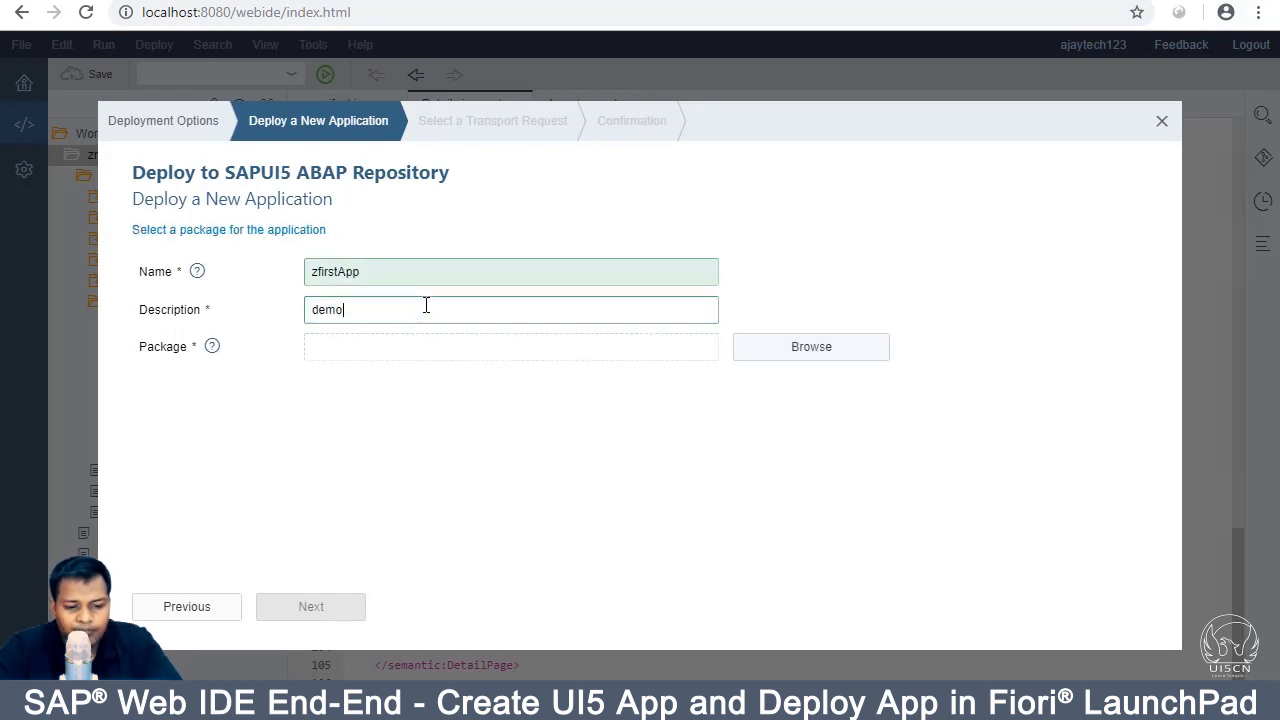
click(771, 350)
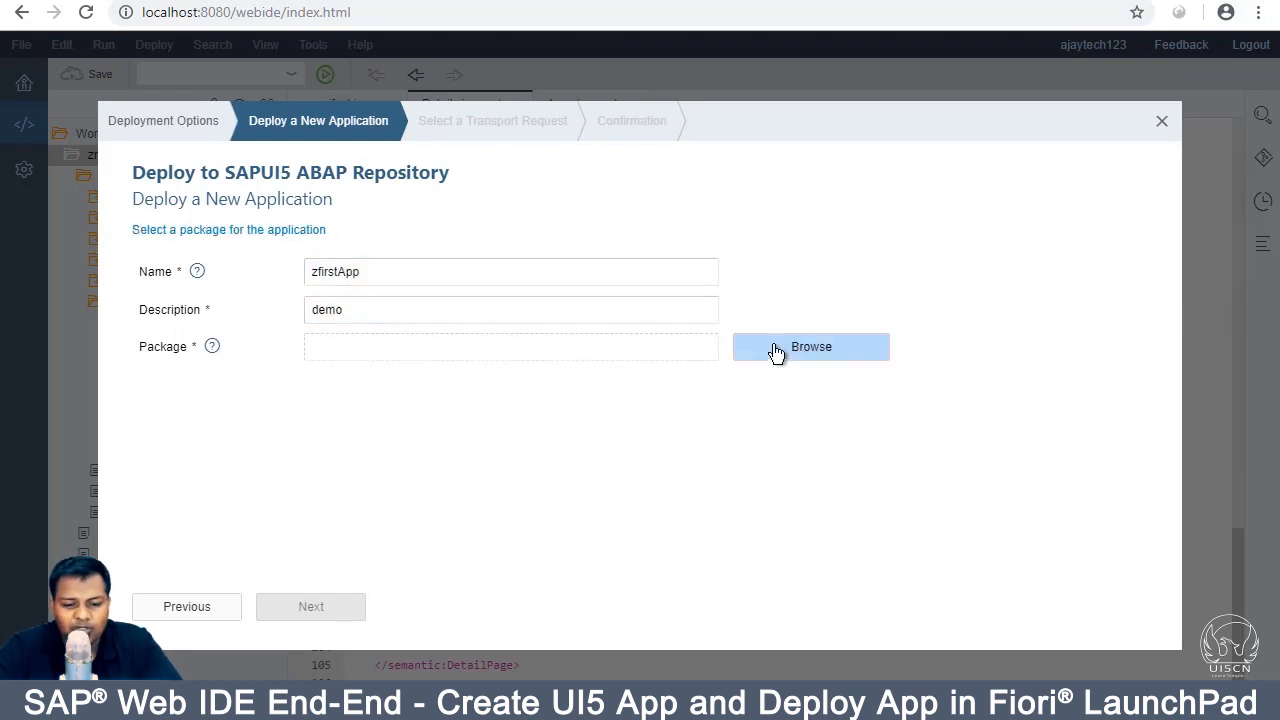
text($)
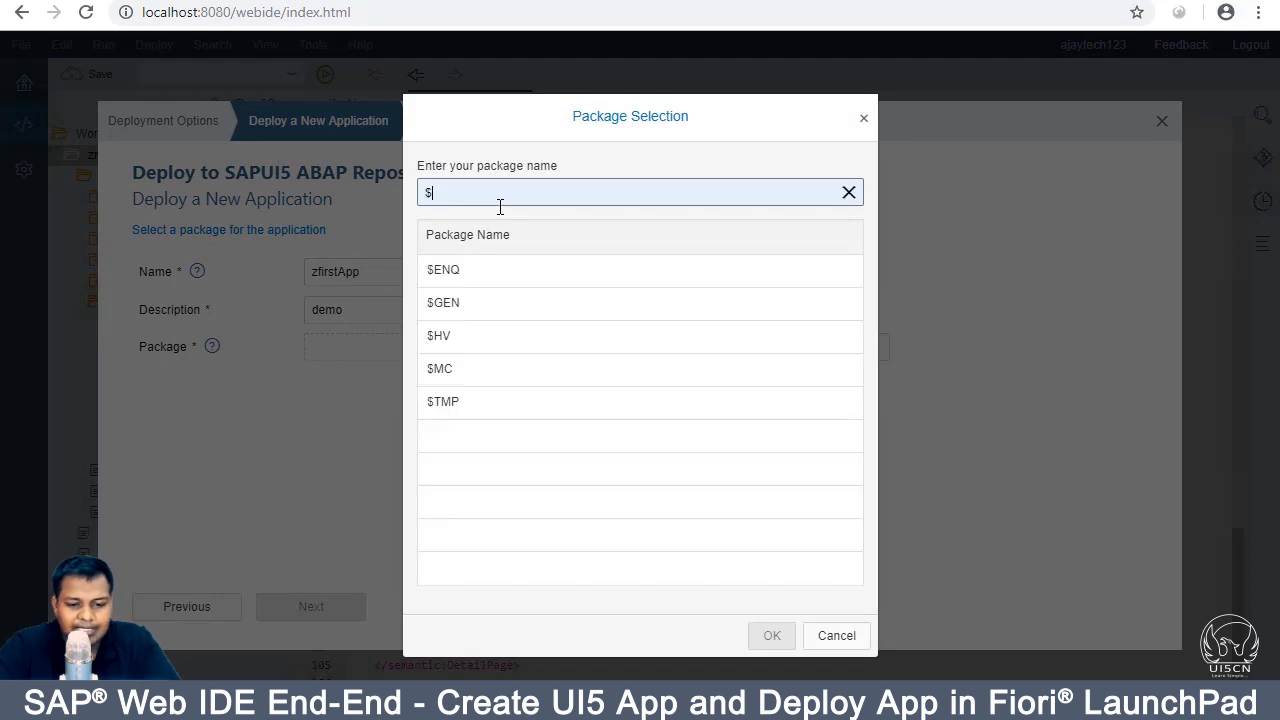
text(TMP)
click(458, 273)
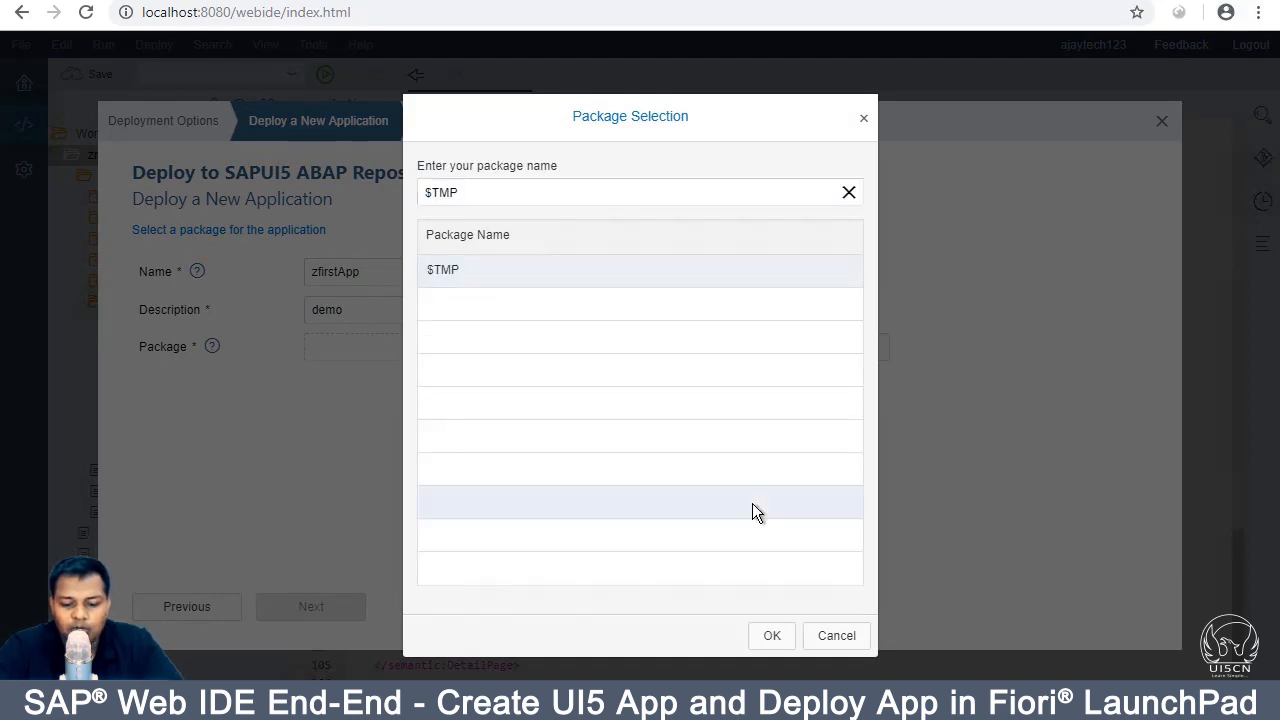
click(772, 635)
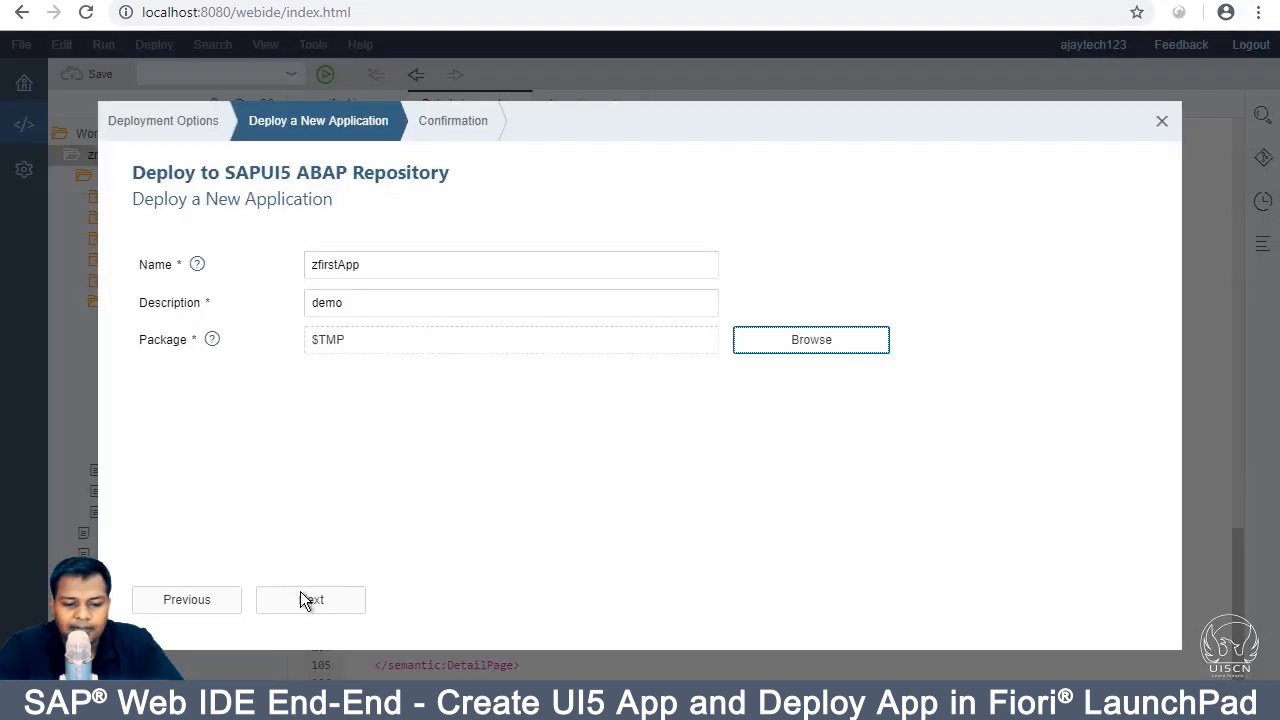
click(303, 599)
click(303, 599)
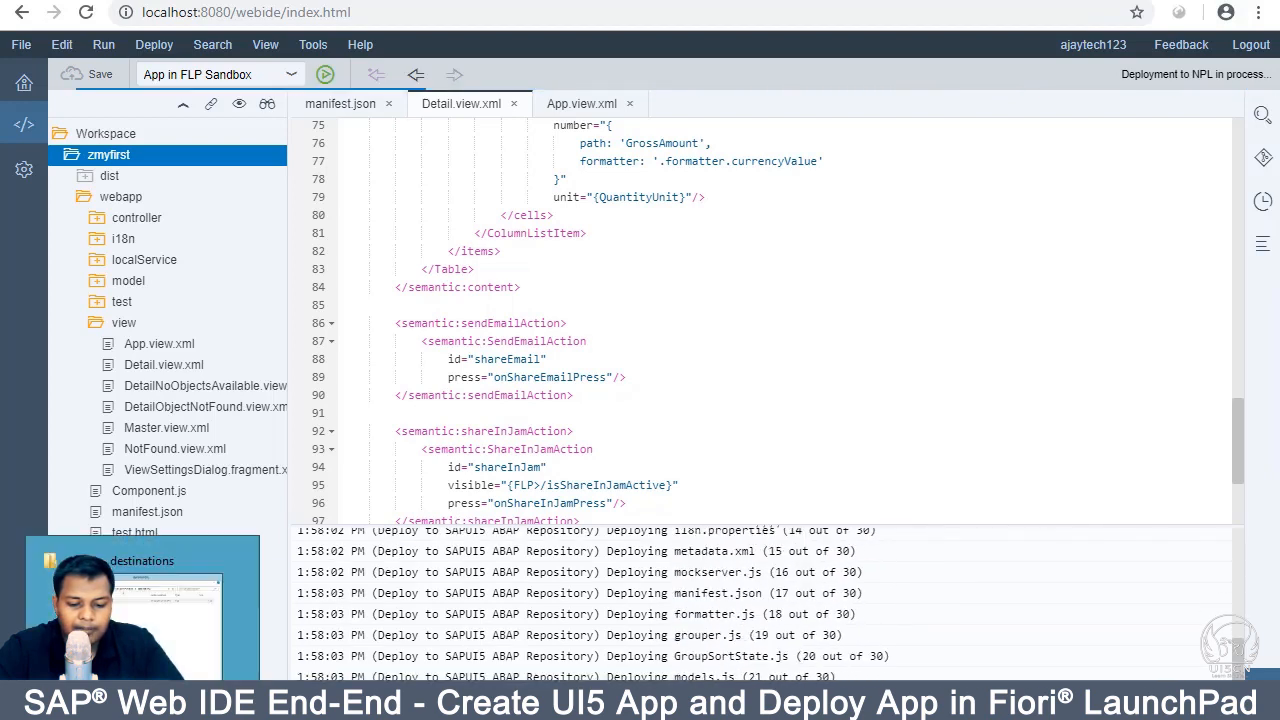
Step: Launch SAP Logon and open the NPL connection's logon screen with the user filled in
key(super)
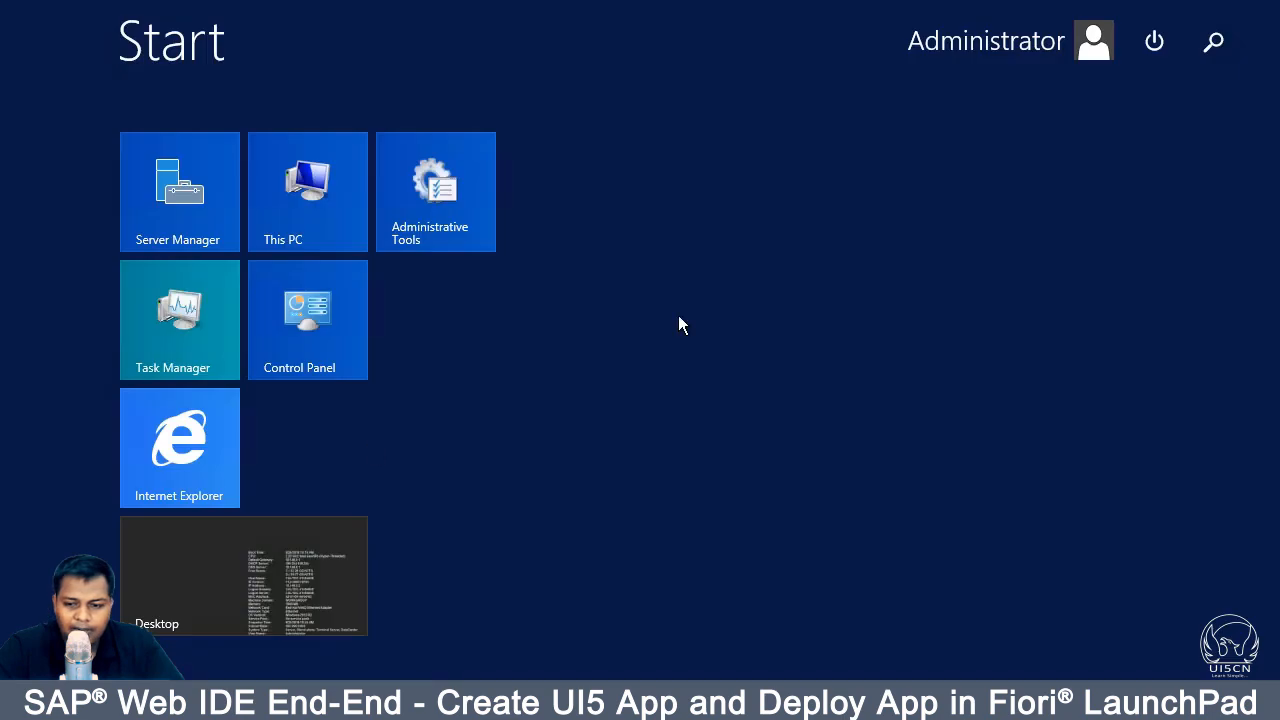
click(1213, 42)
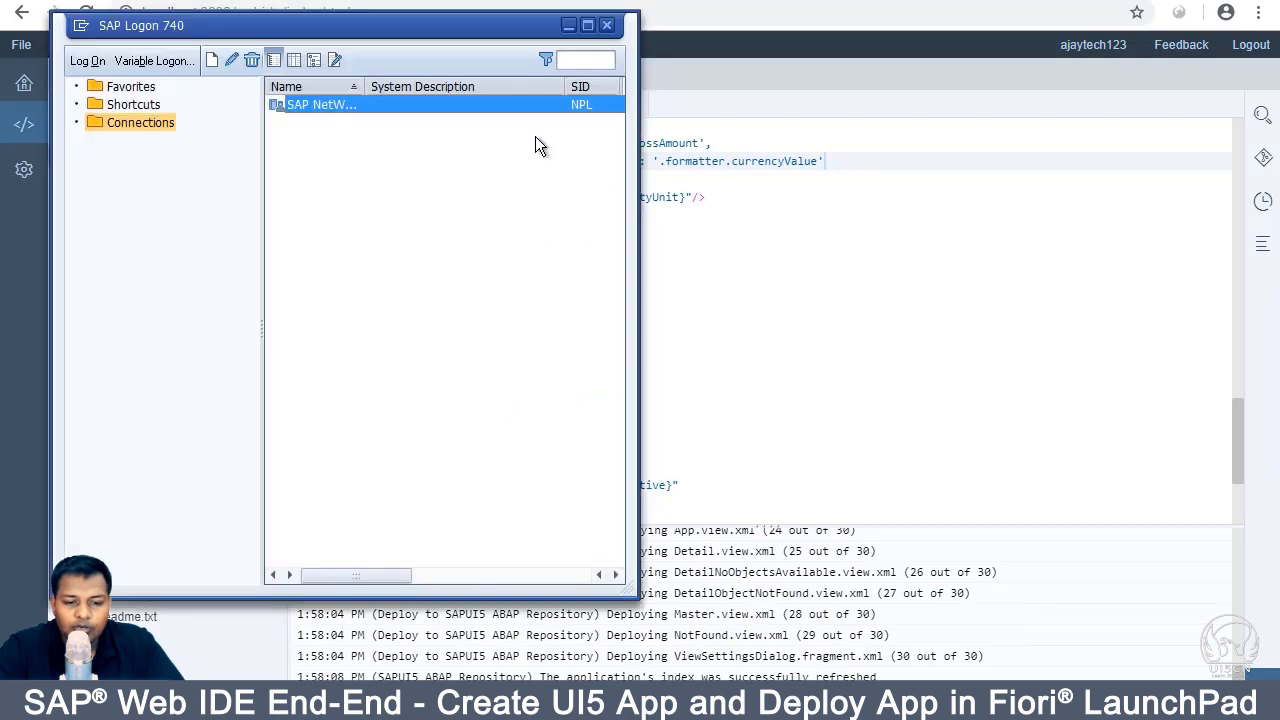
double_click(399, 107)
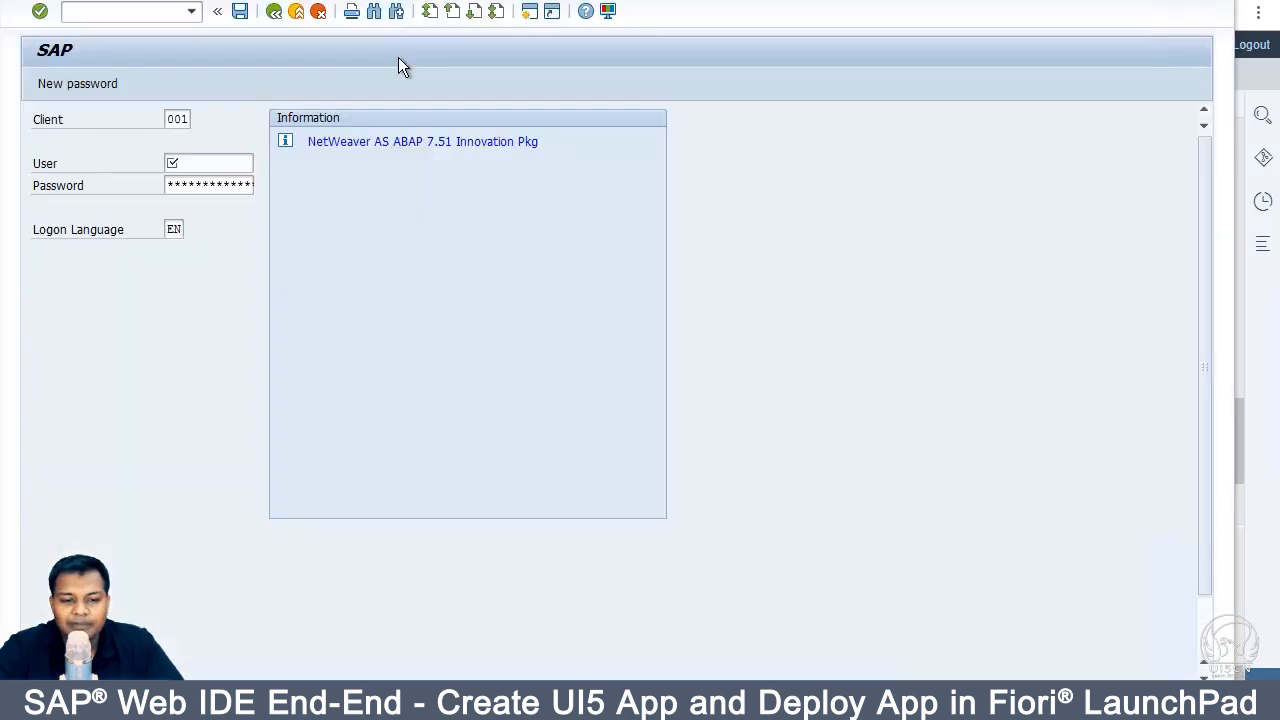
text(d)
click(207, 182)
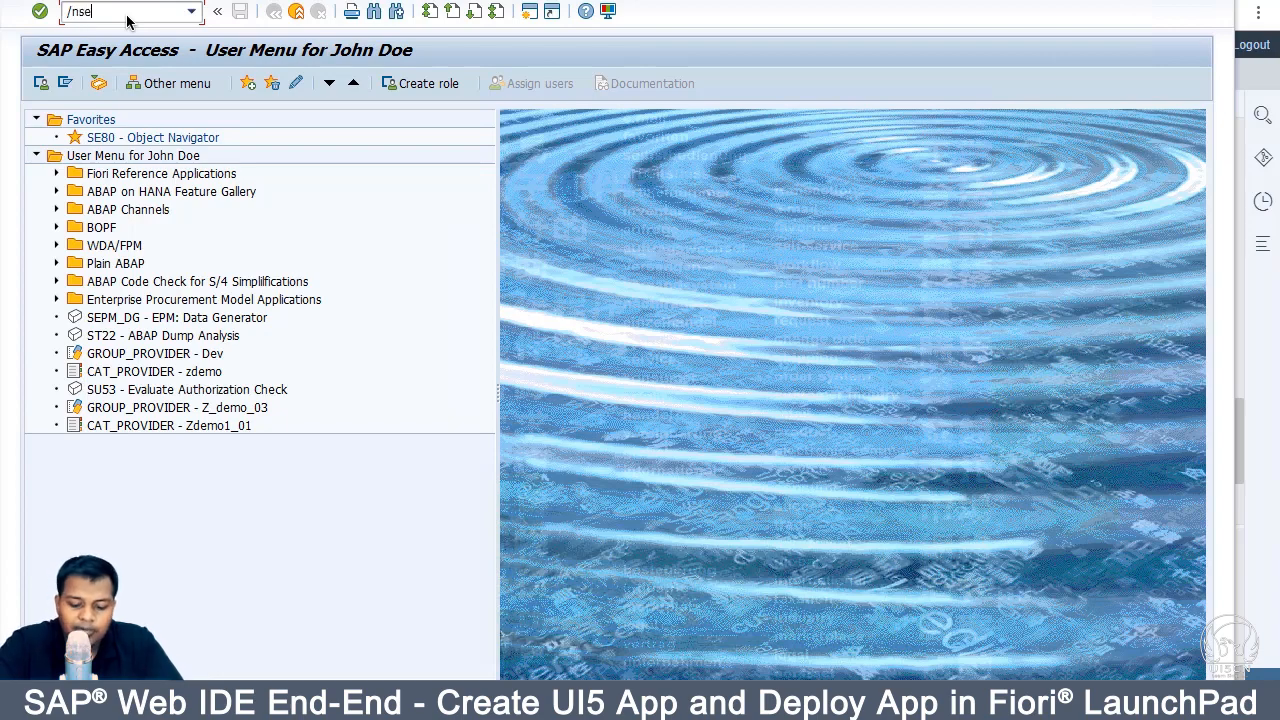
Step: Log on to NPL and open SE80, then minimize SAP Logon
text(0)
key(Return)
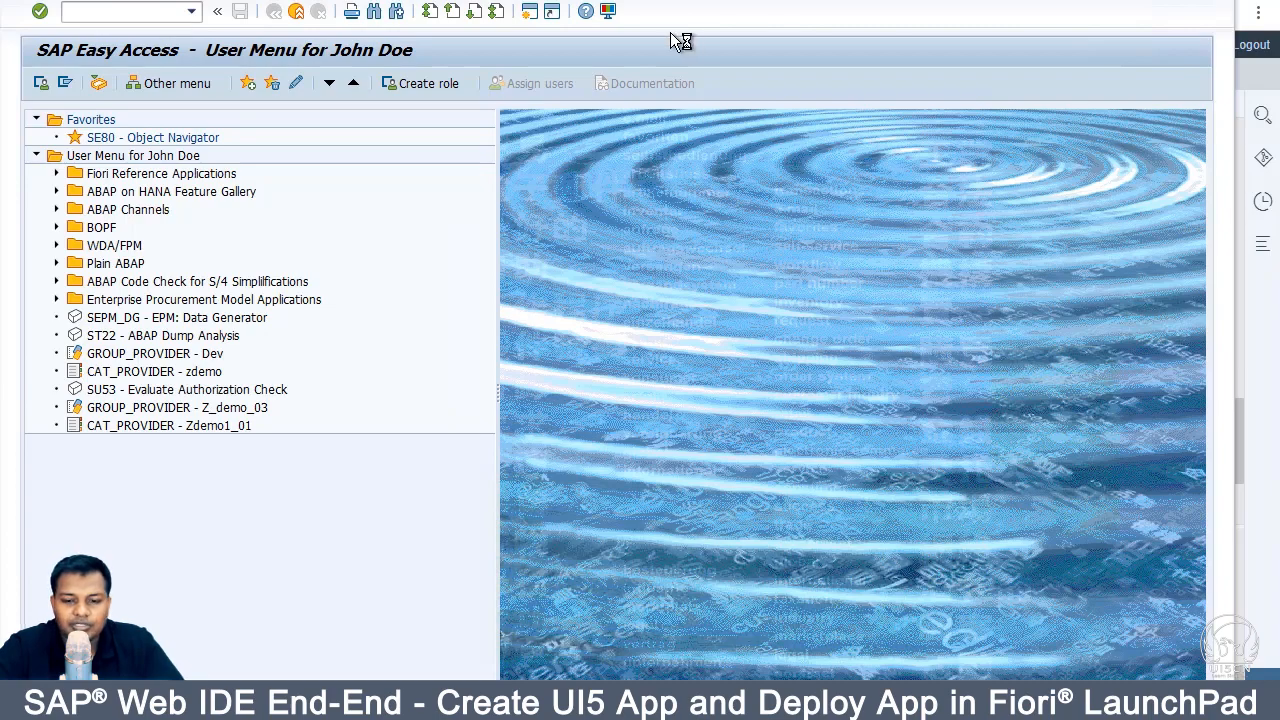
drag(620, 2, 926, 23)
click(203, 34)
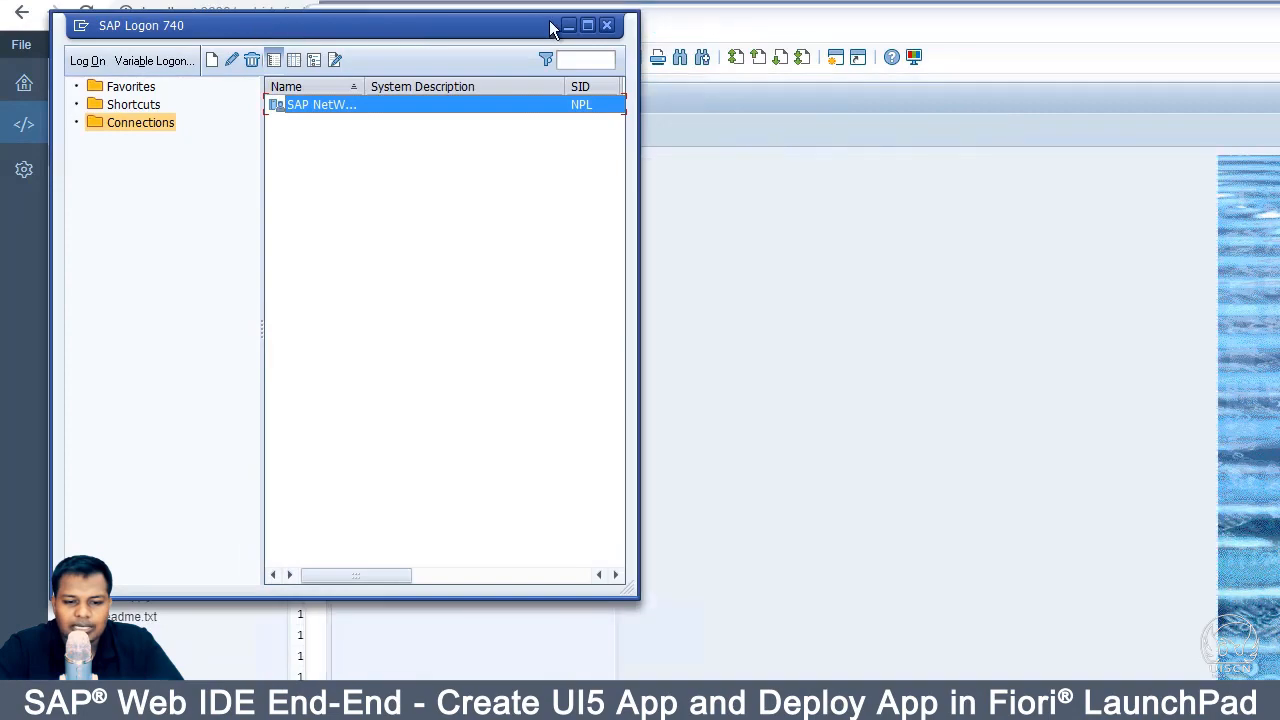
click(568, 23)
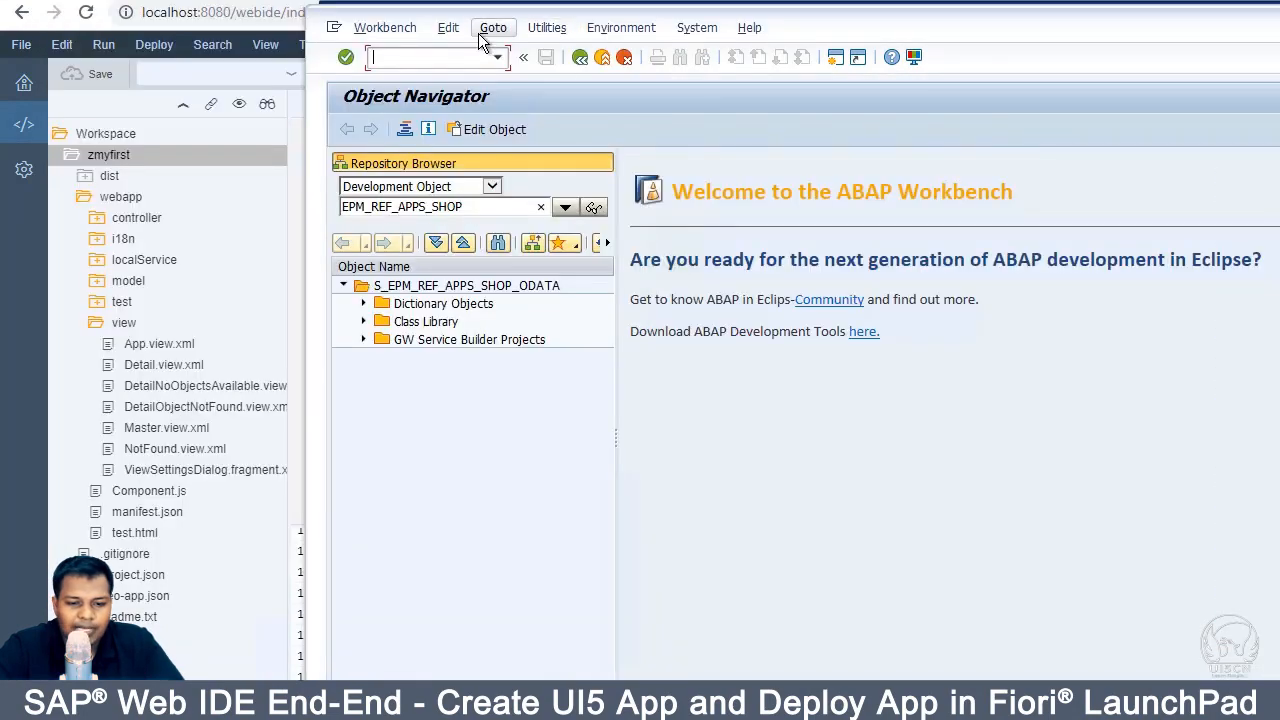
Step: Open BSP application ZFIRSTAPP via a z* search, expand Page Fragments, then return to Web IDE
double_click(416, 206)
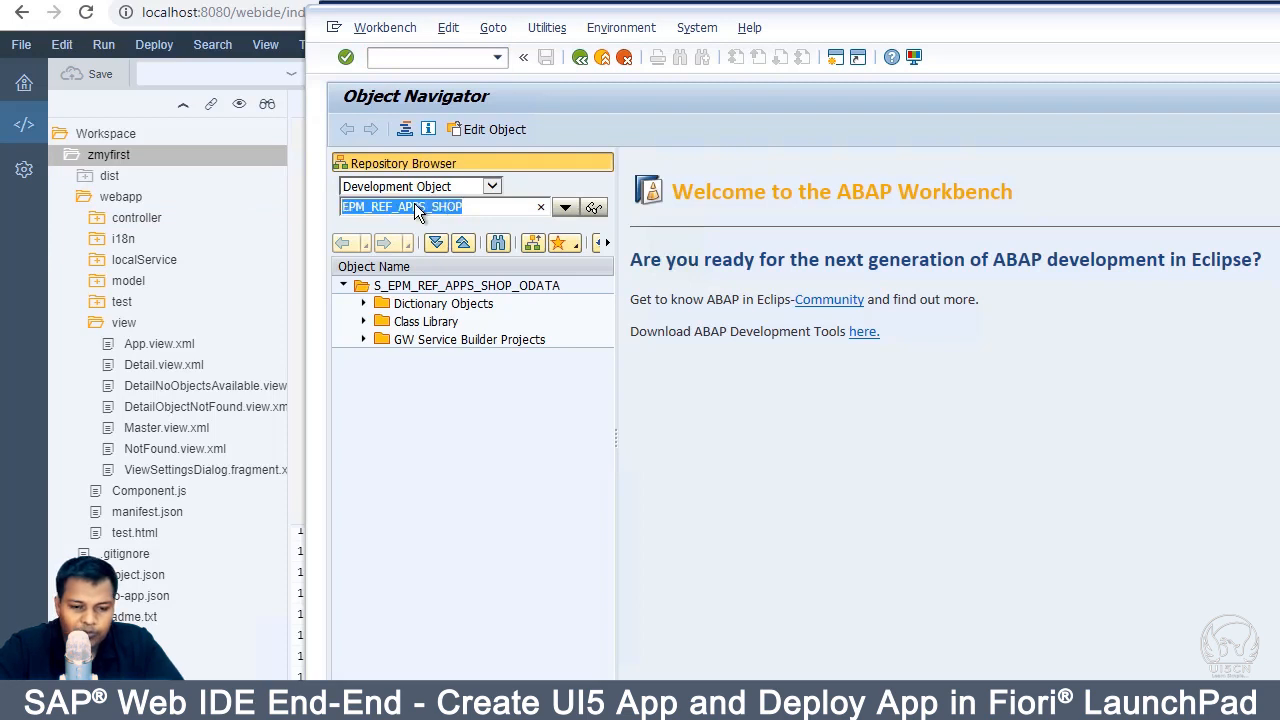
text(z)
click(491, 187)
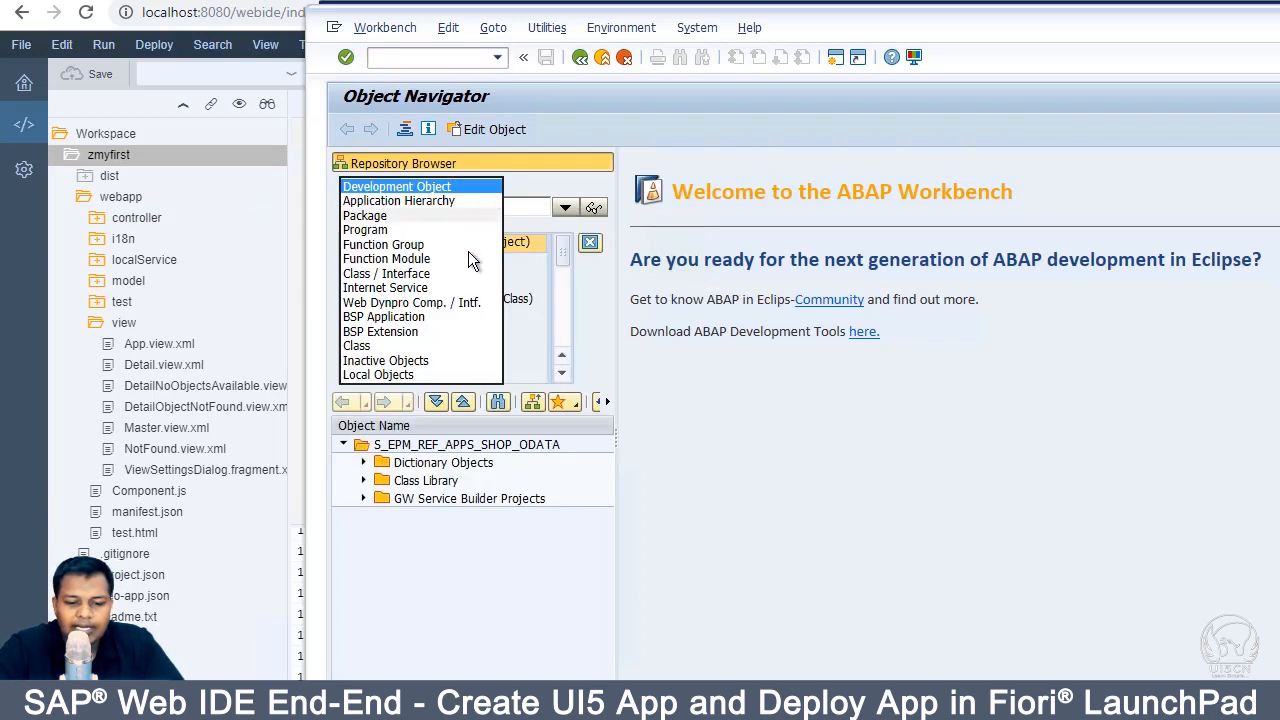
click(432, 318)
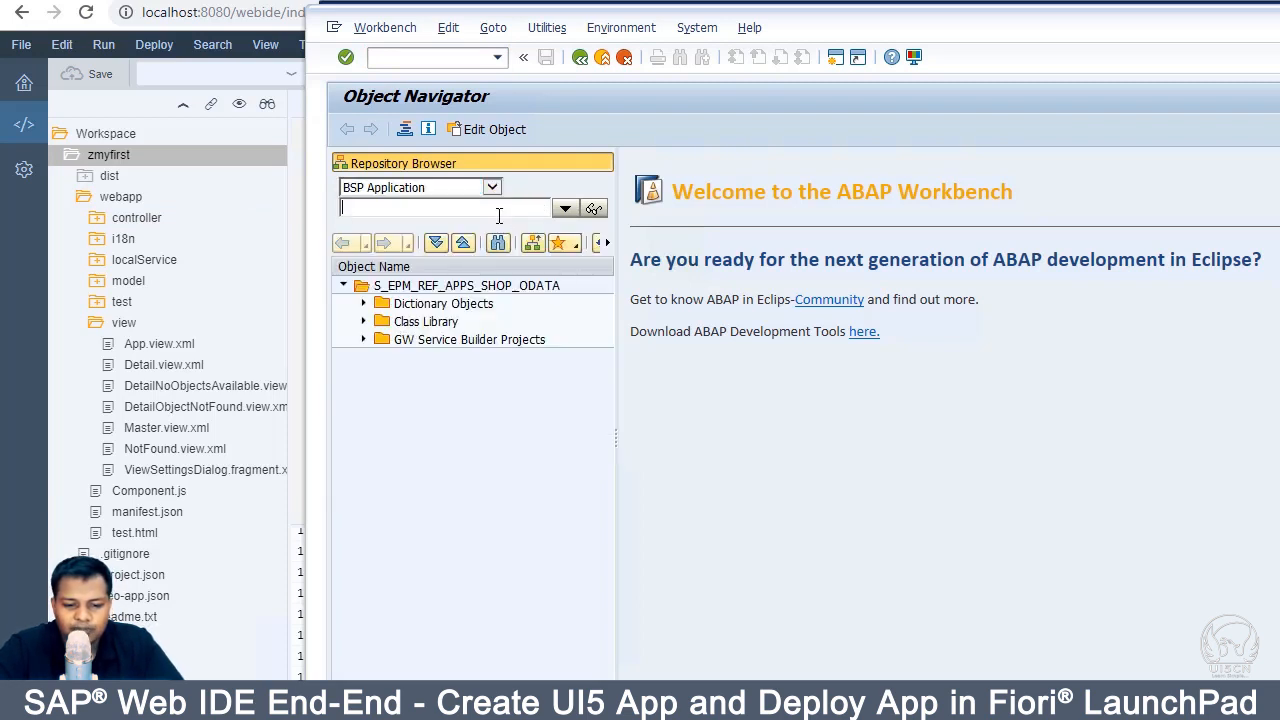
text(*)
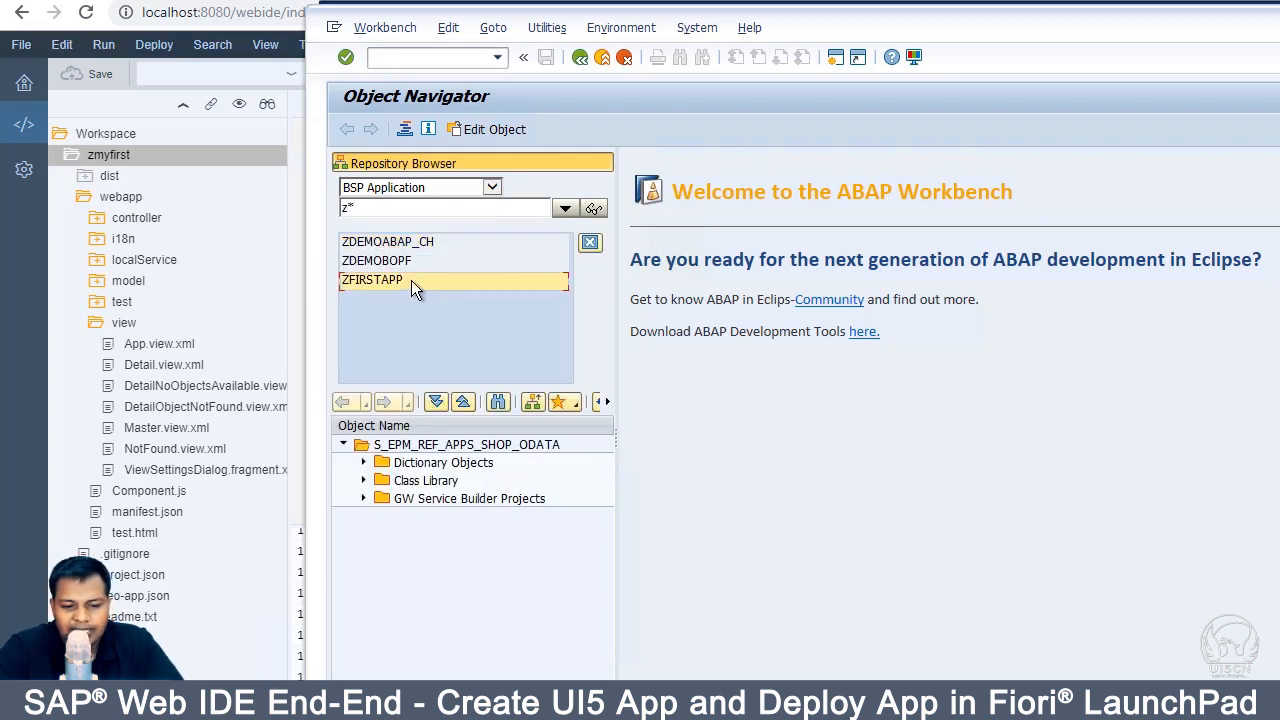
click(372, 280)
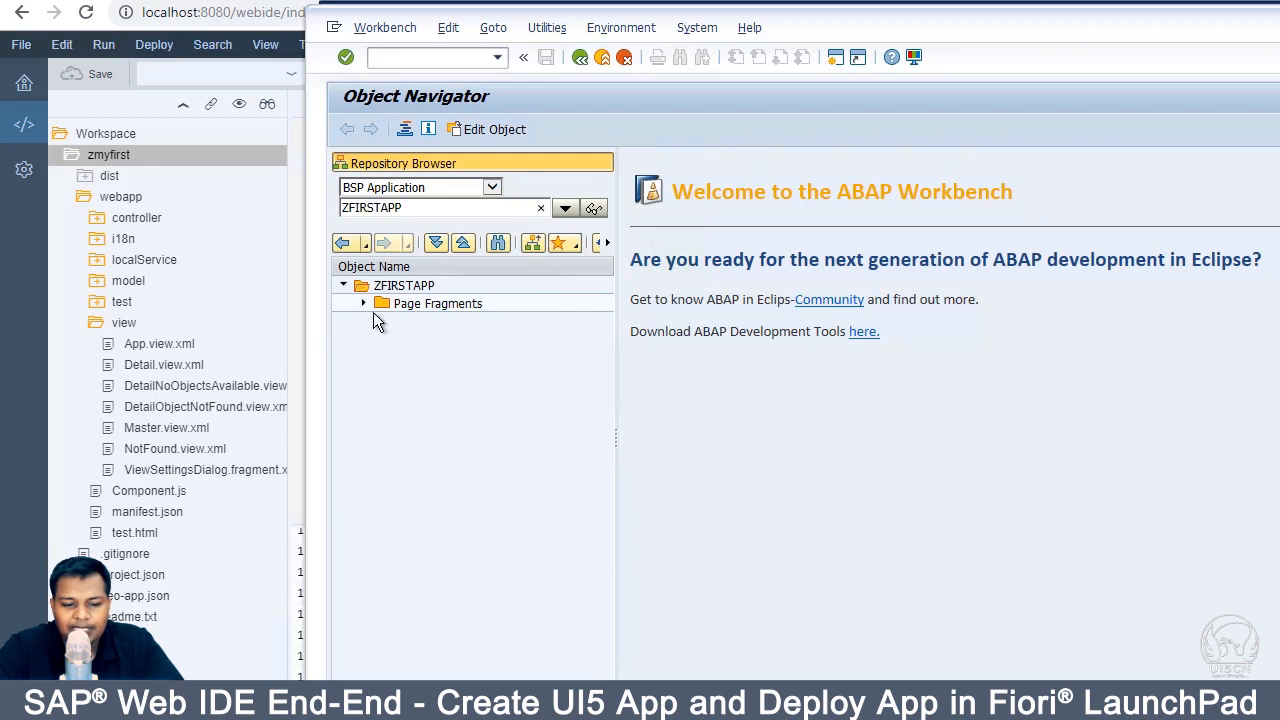
click(363, 303)
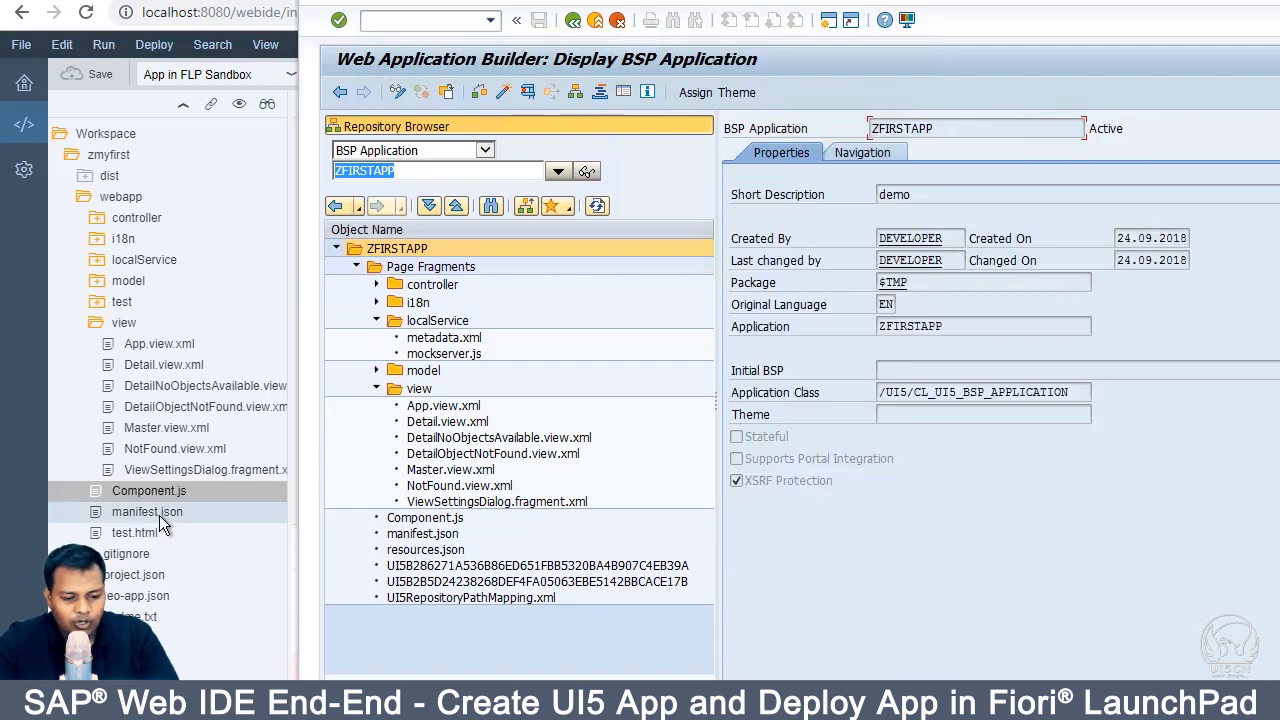
click(150, 540)
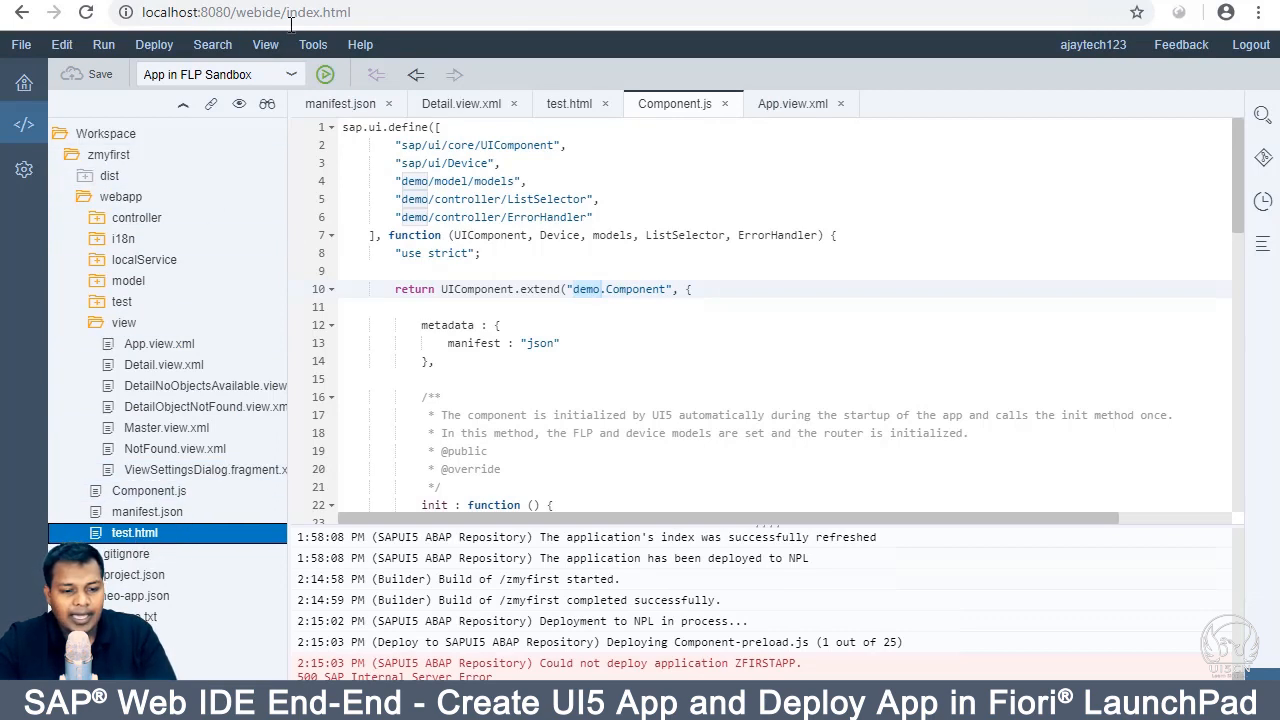
Step: Check run configurations and the My First App preview, then return to Web Application Builder
click(290, 74)
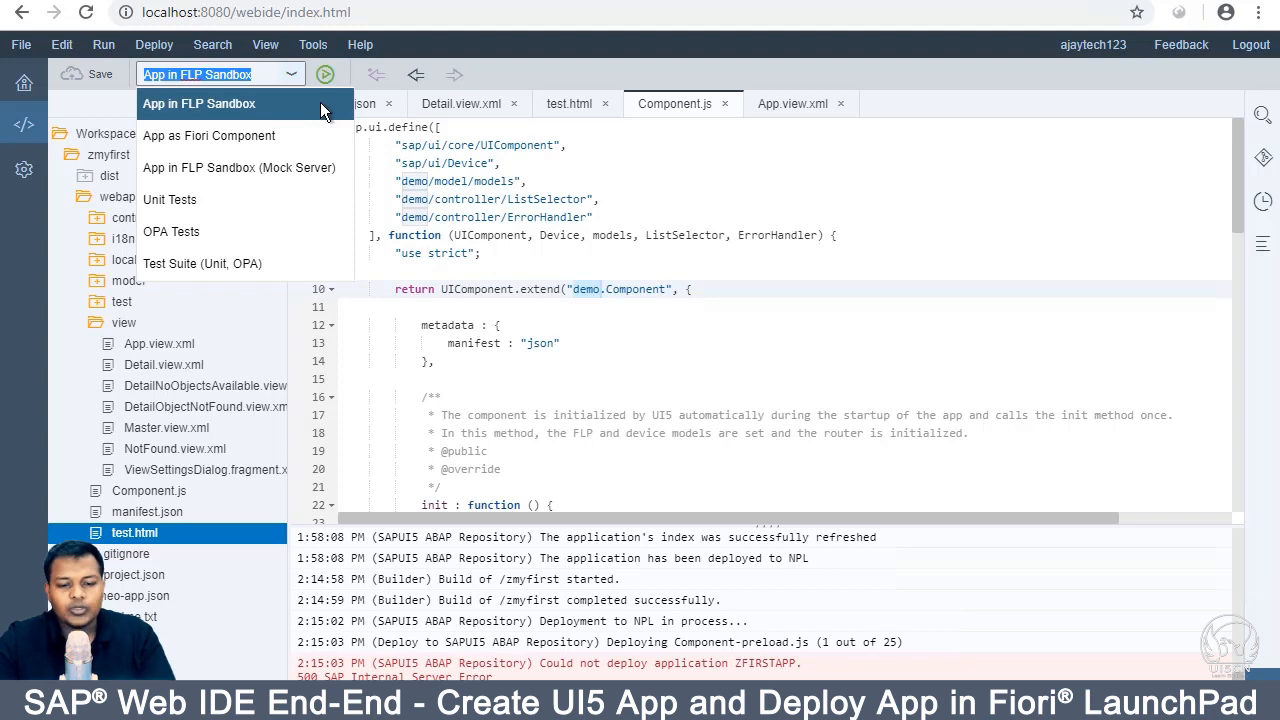
click(164, 489)
click(690, 202)
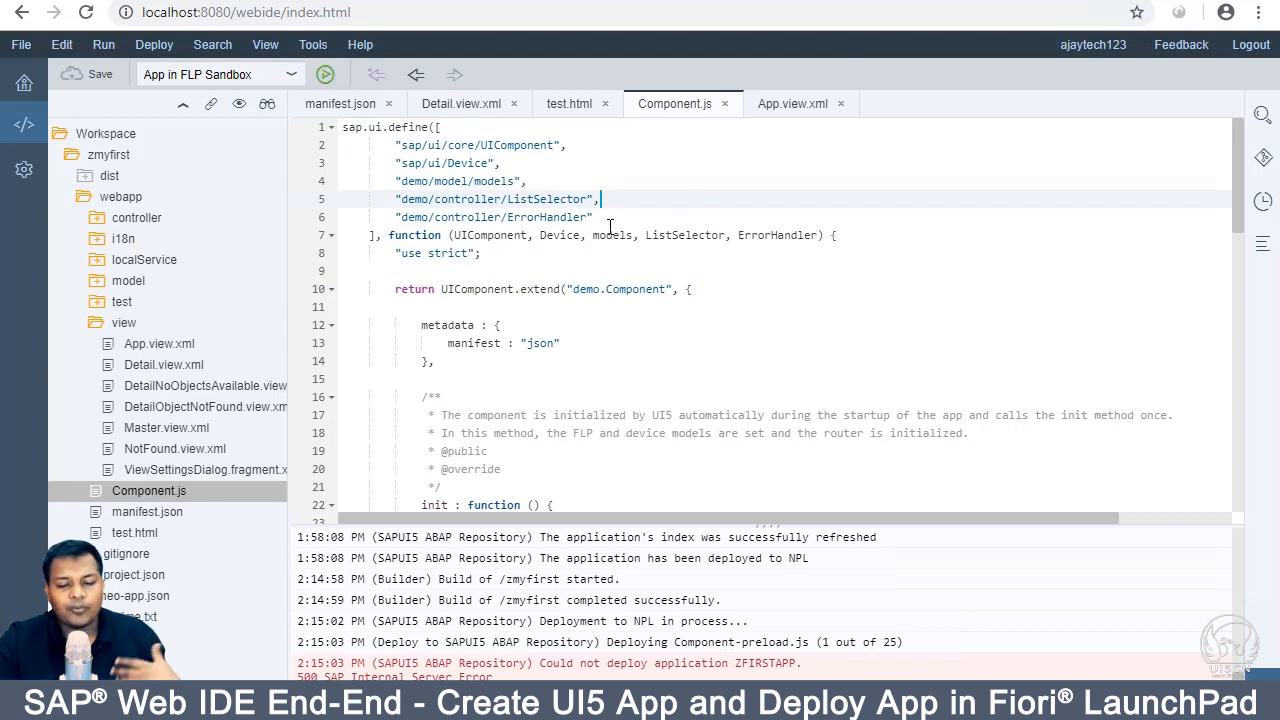
click(864, 1)
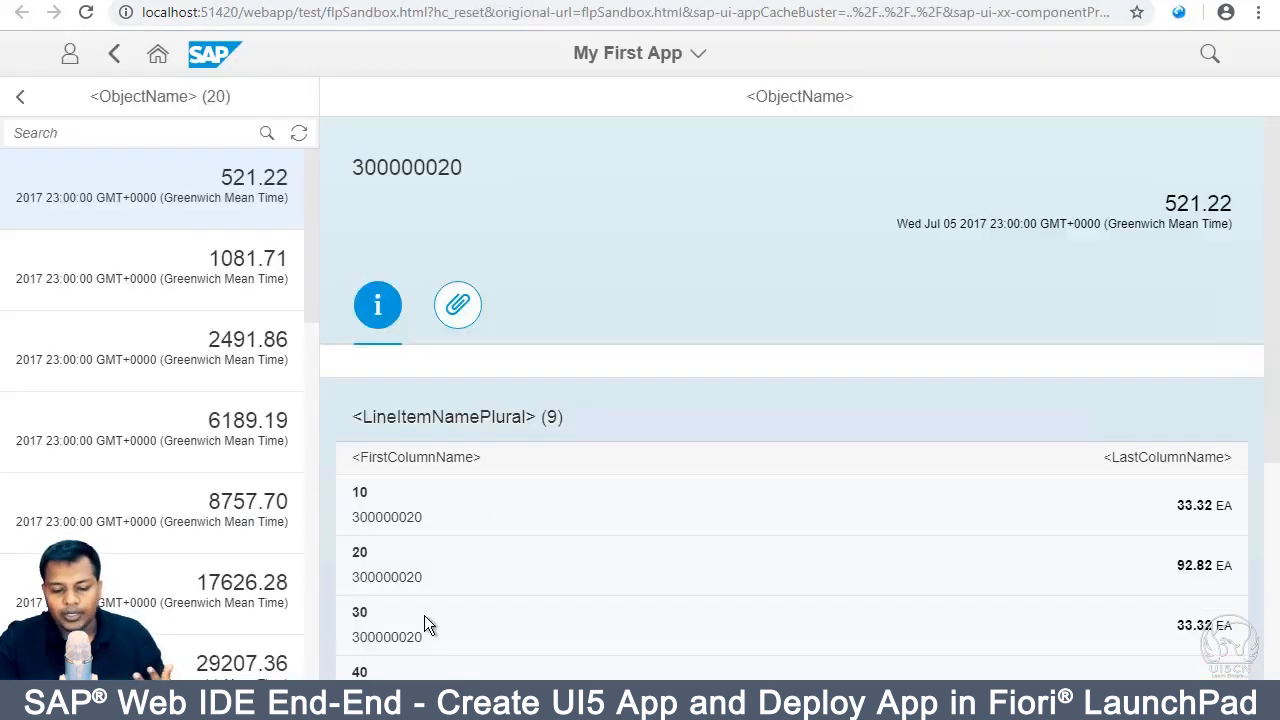
mouse_move(470, 705)
click(510, 651)
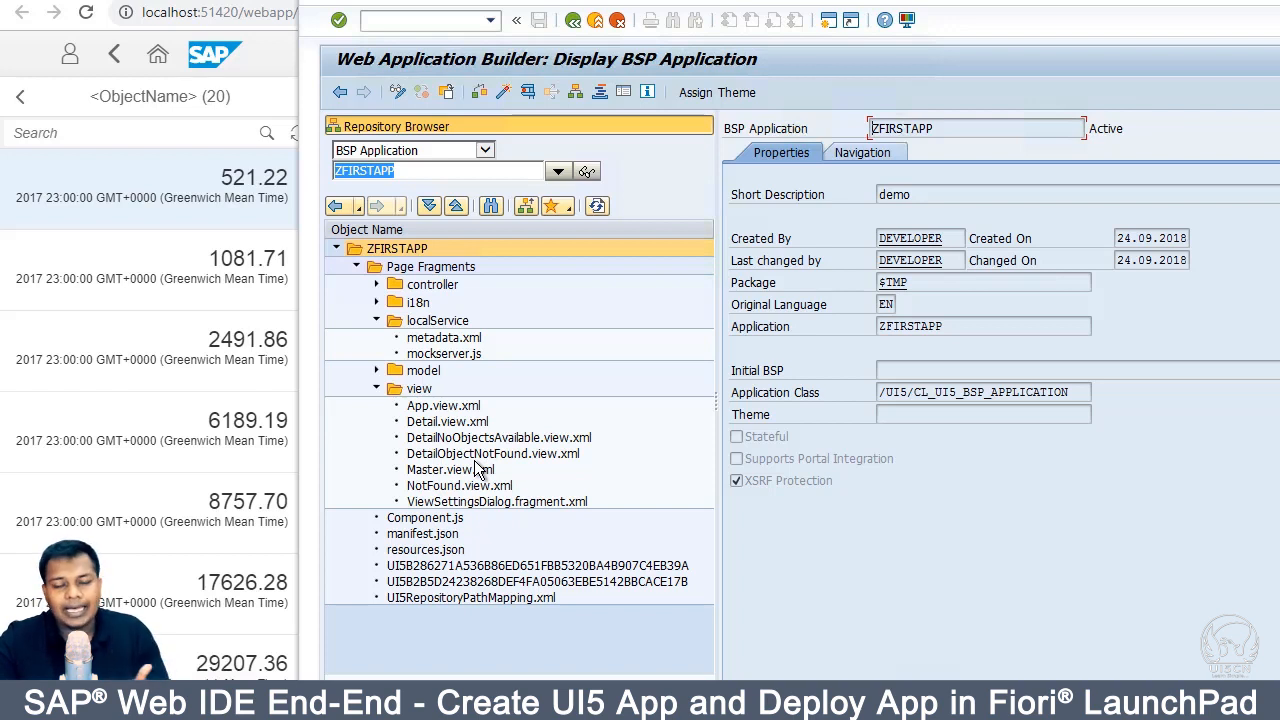
Step: View ZFIRSTAPP's Component.js source, attempt a Test, then enter /osicf for Define Services
click(450, 520)
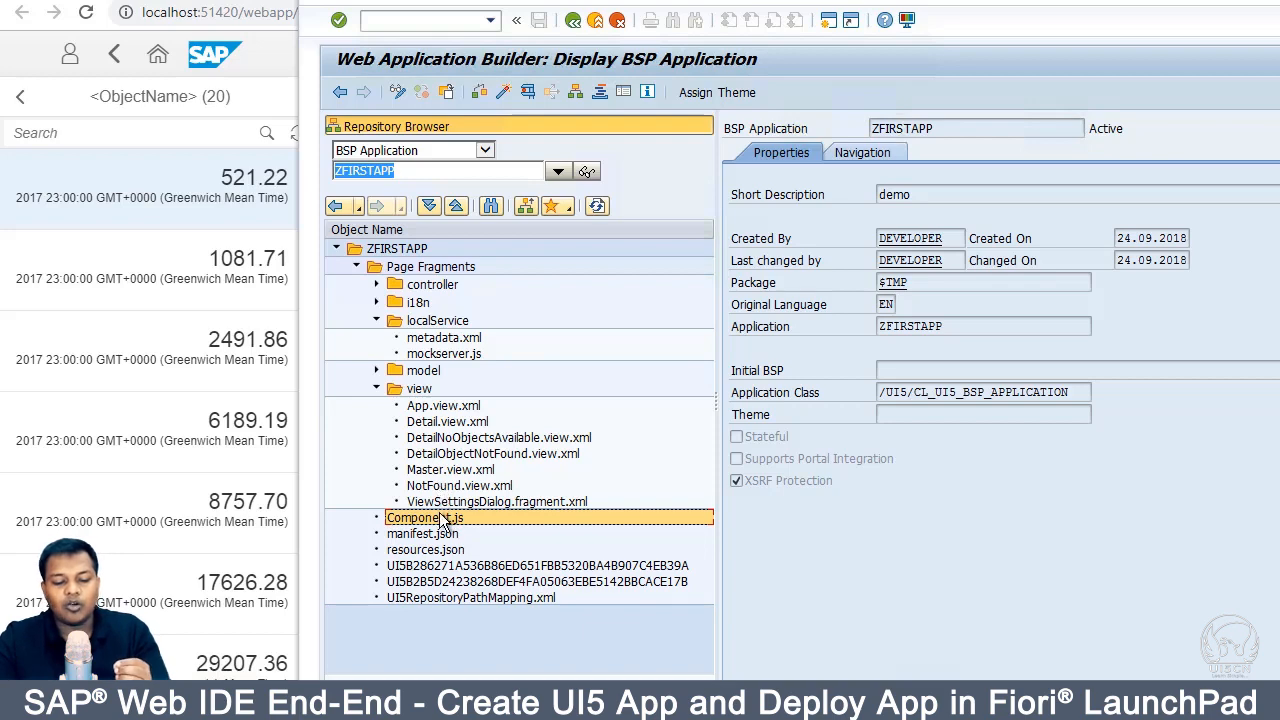
double_click(443, 519)
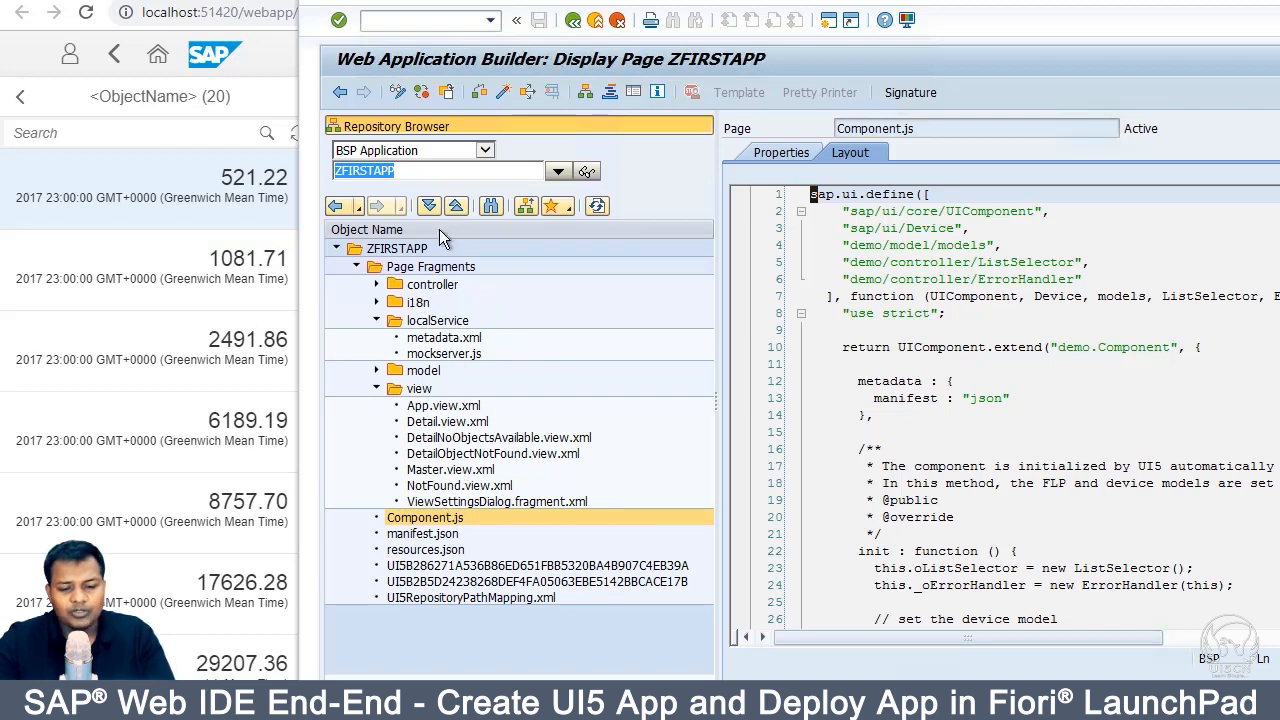
right_click(430, 519)
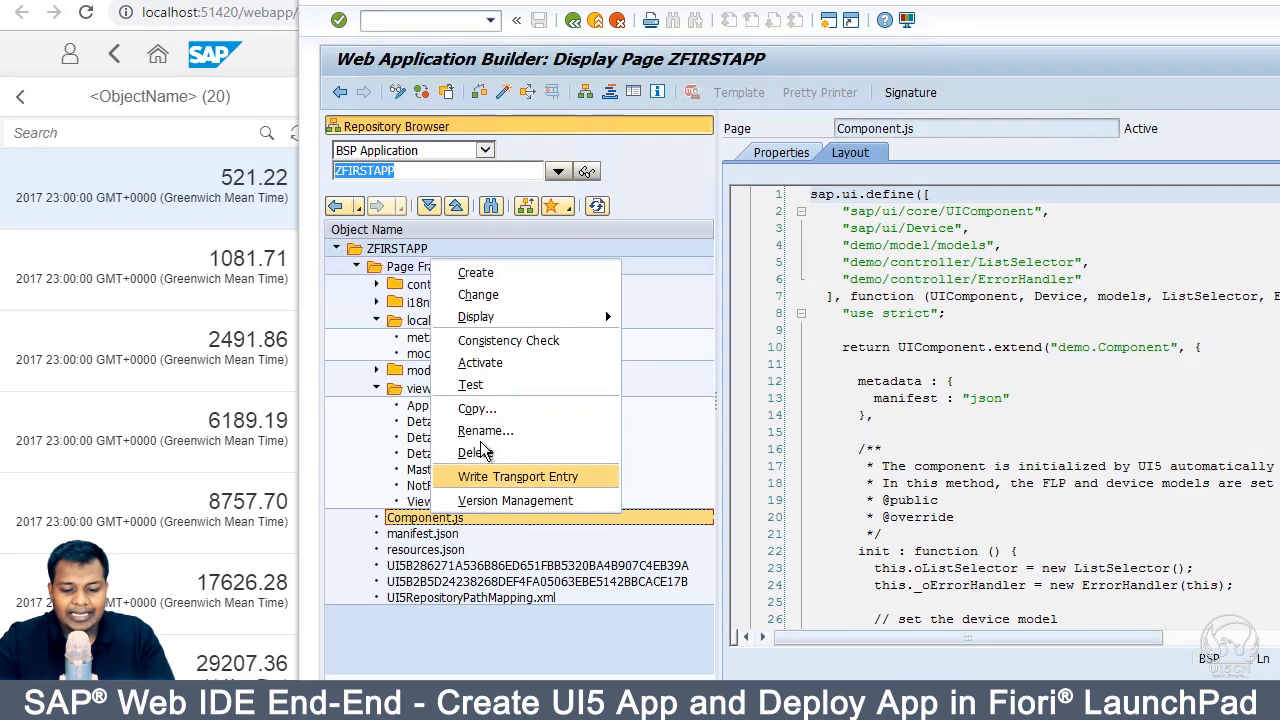
click(515, 387)
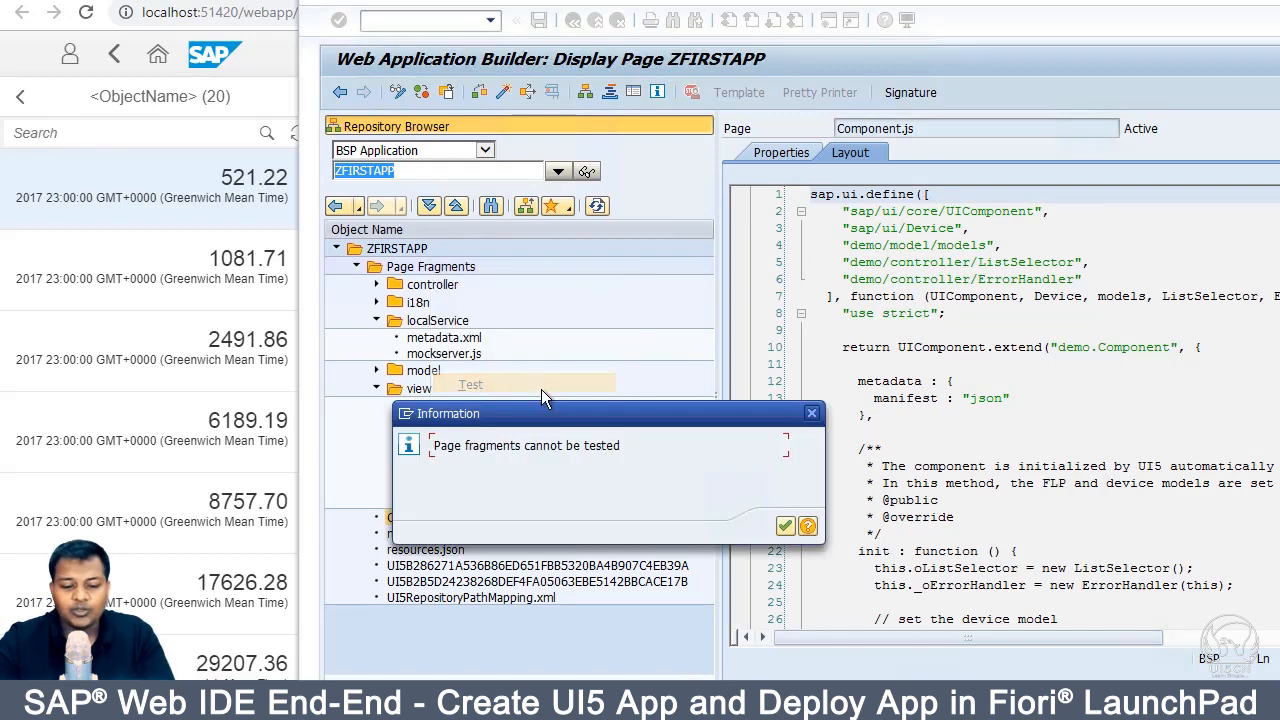
click(785, 527)
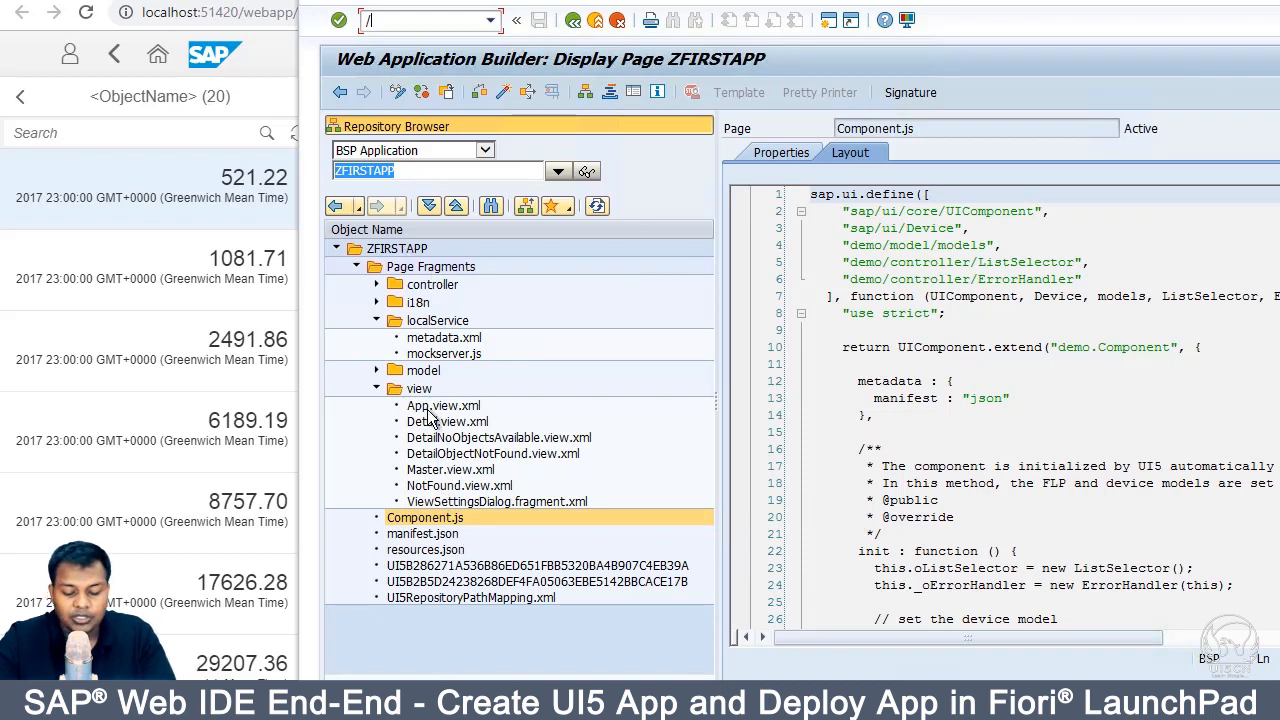
text(osicf)
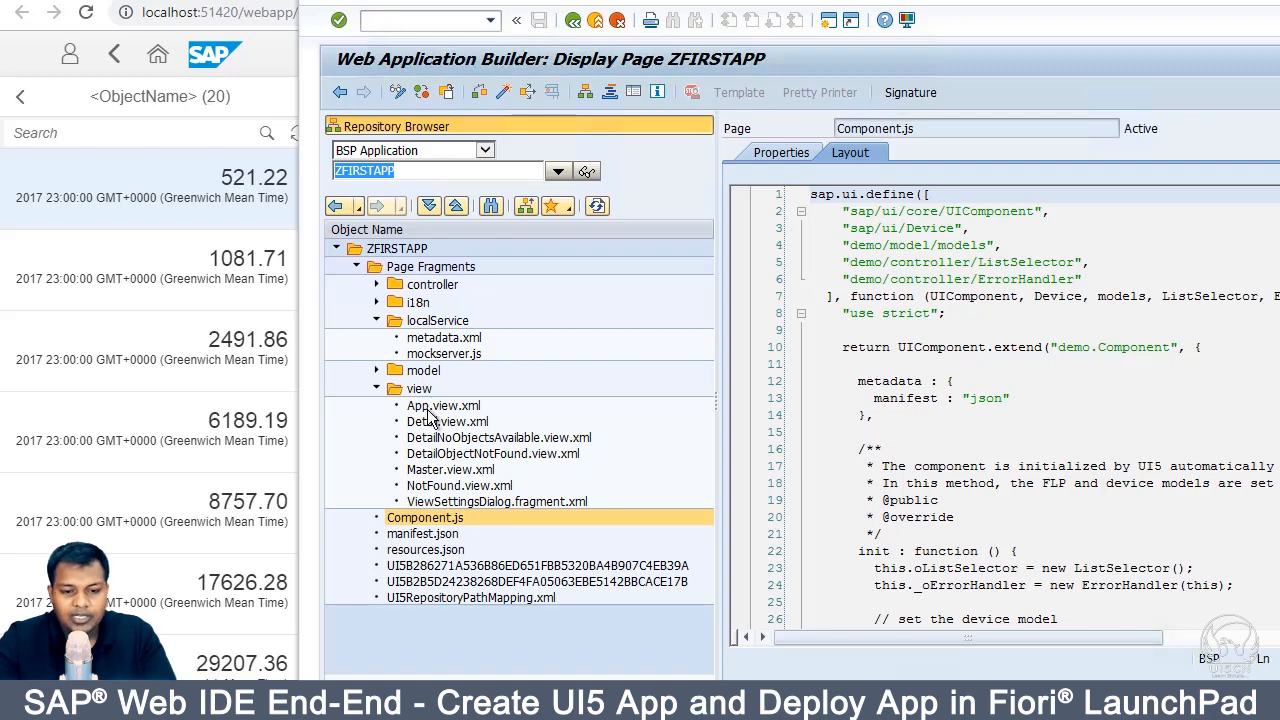
key(Return)
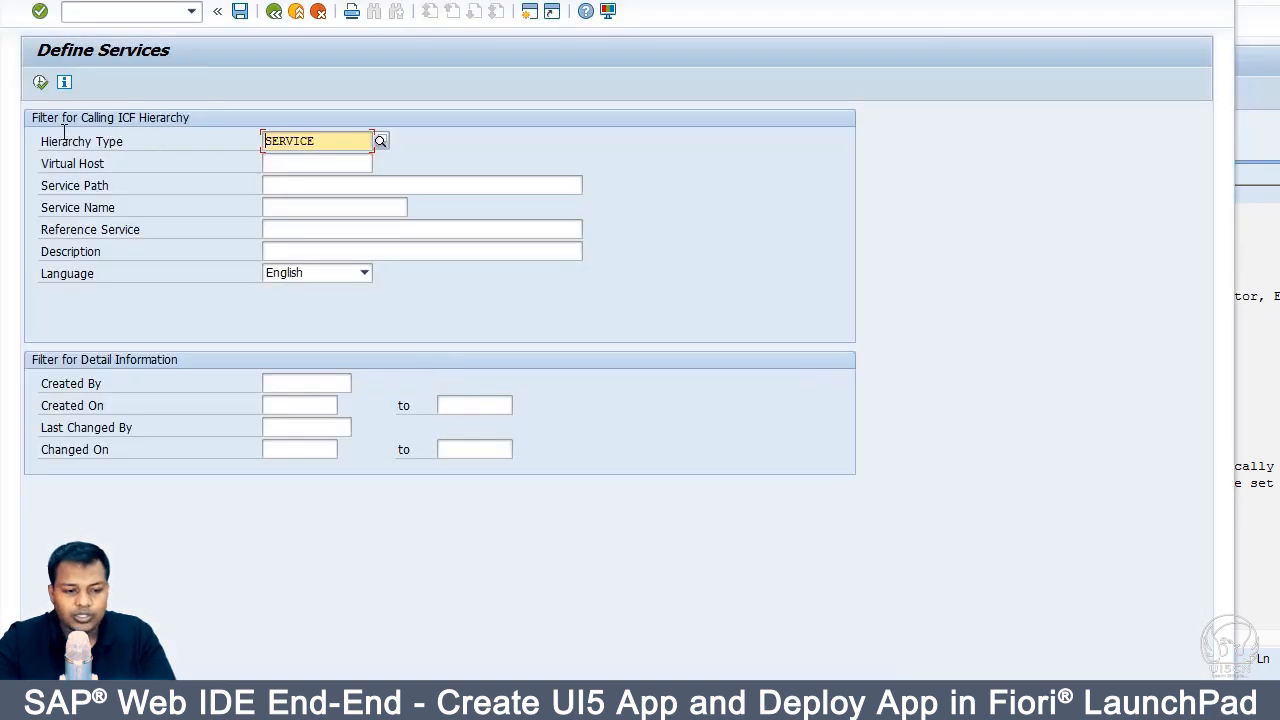
Step: List ICF services and expand default_host > sap > bc > ui5_ui5 > sap
click(40, 82)
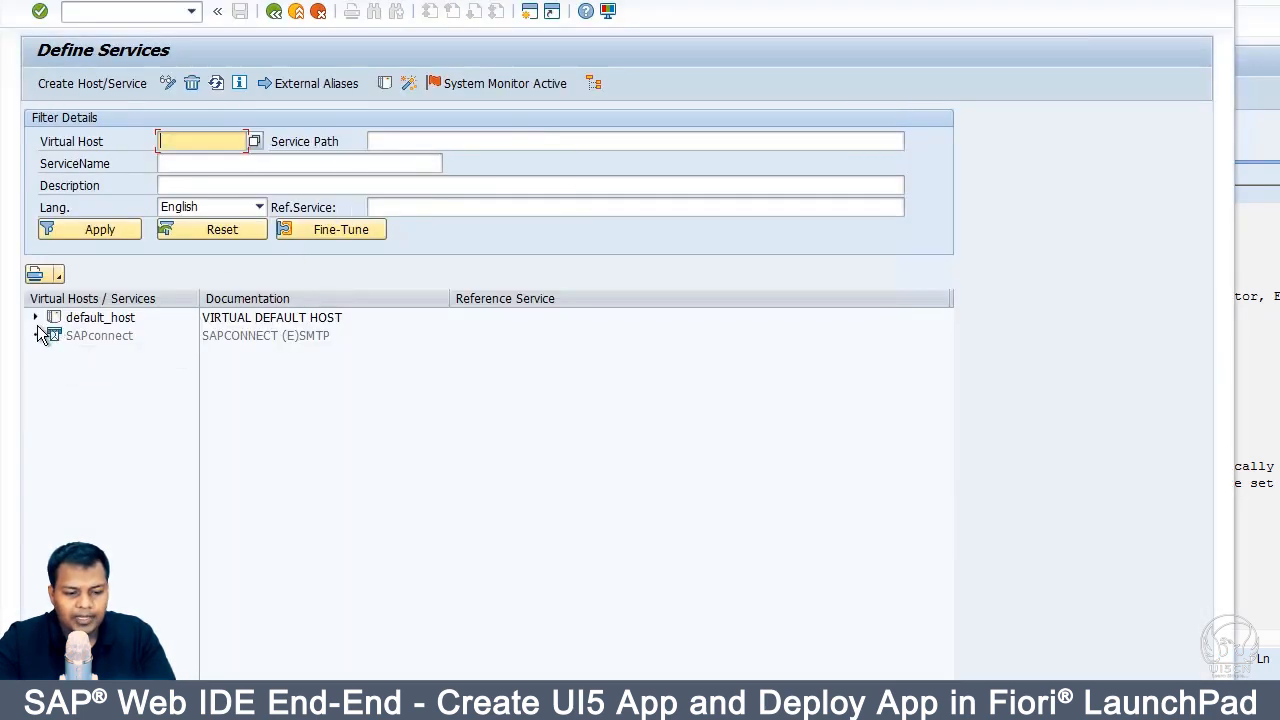
click(35, 317)
click(55, 336)
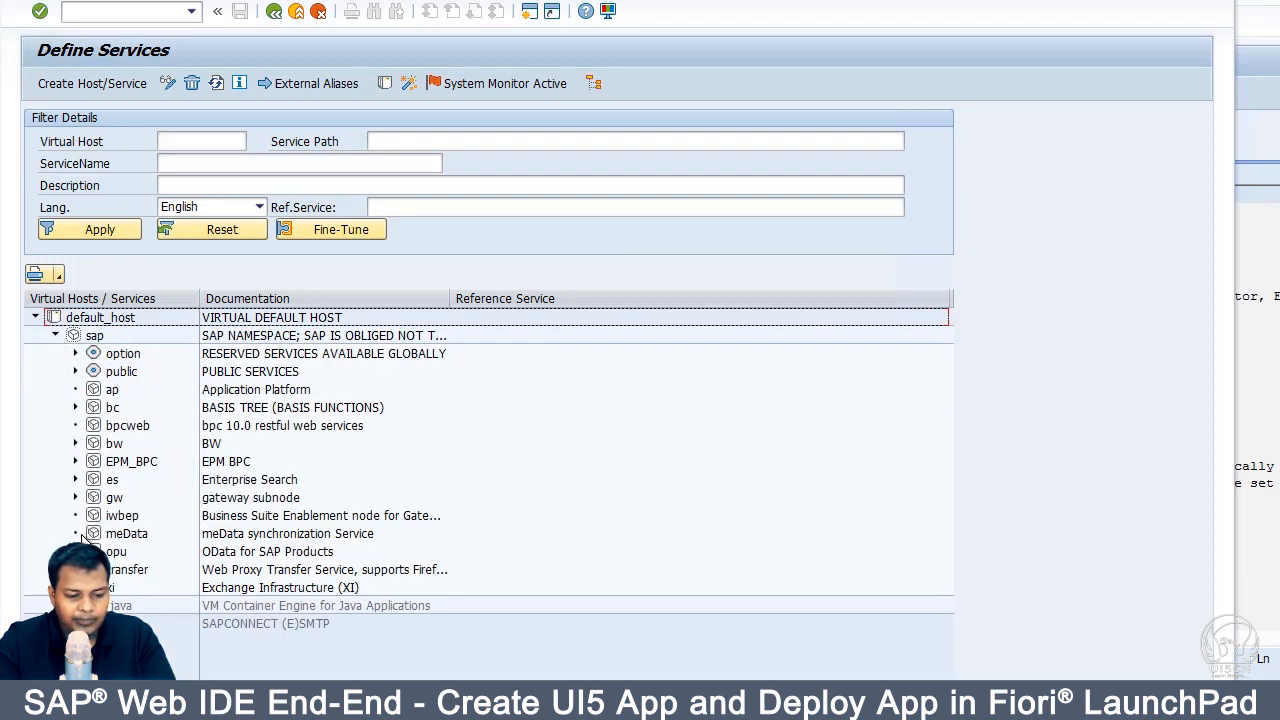
click(75, 408)
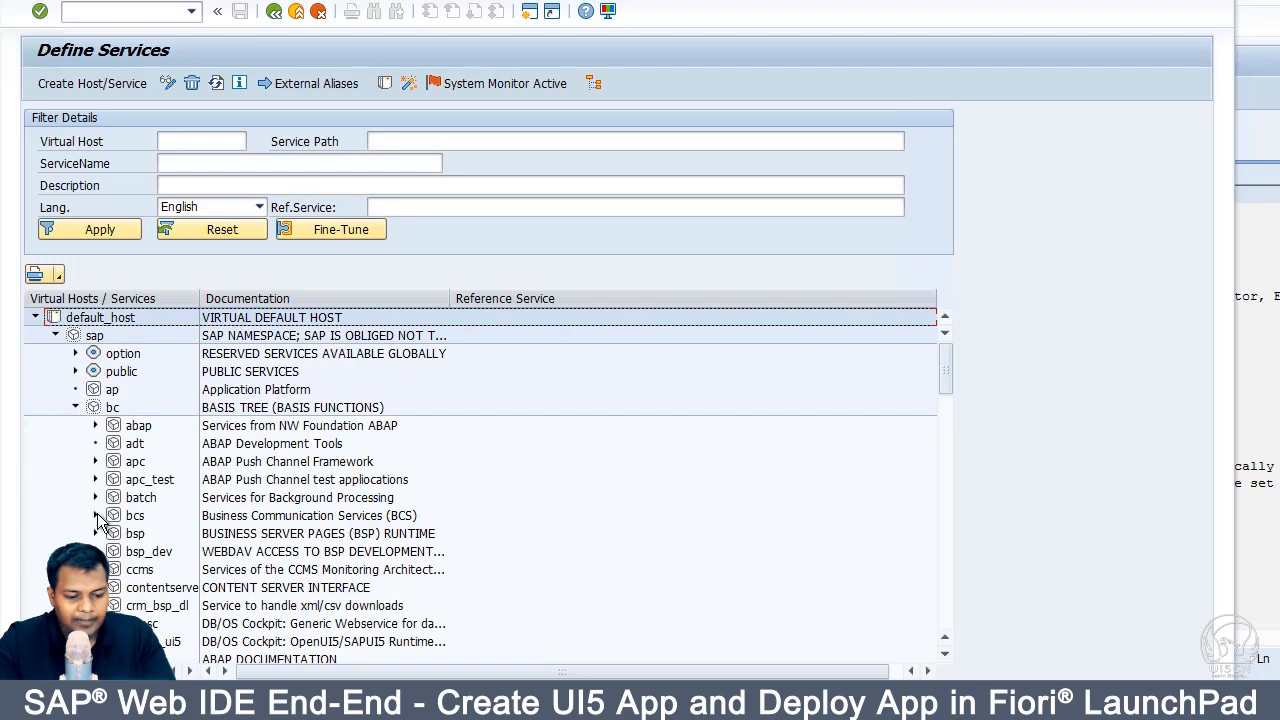
scroll(99, 521, down, 15)
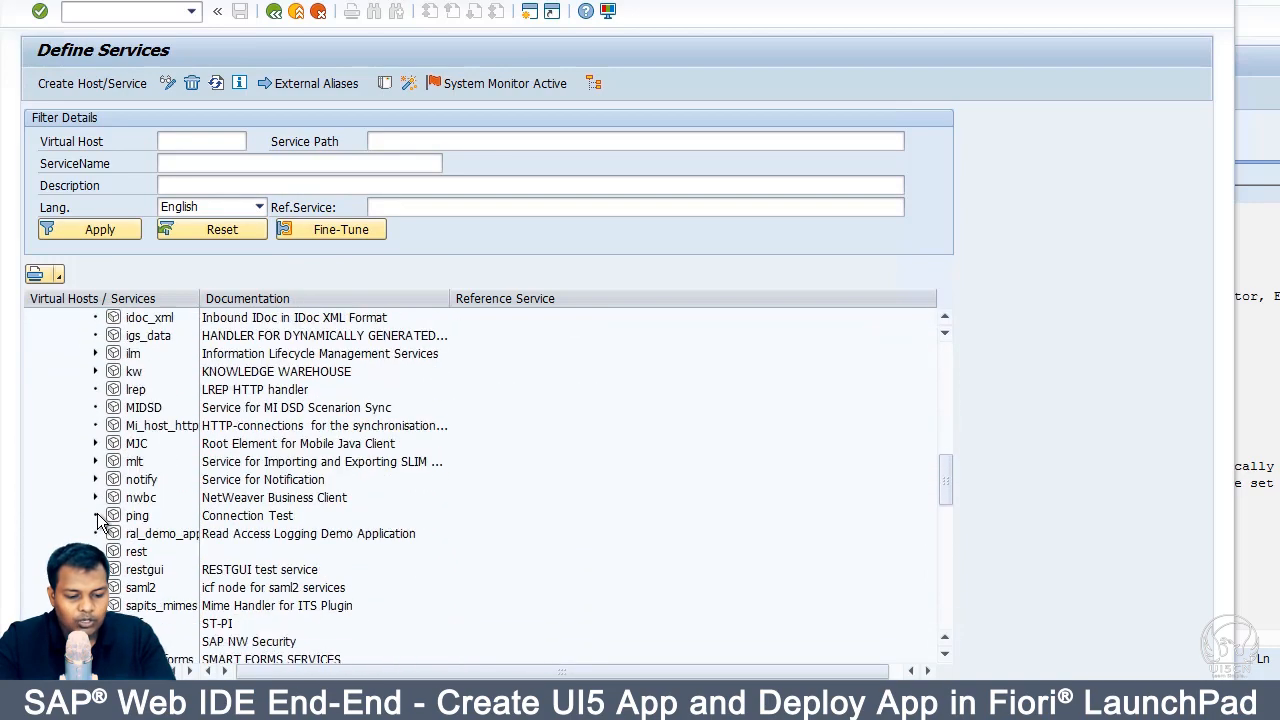
scroll(97, 513, down, 5)
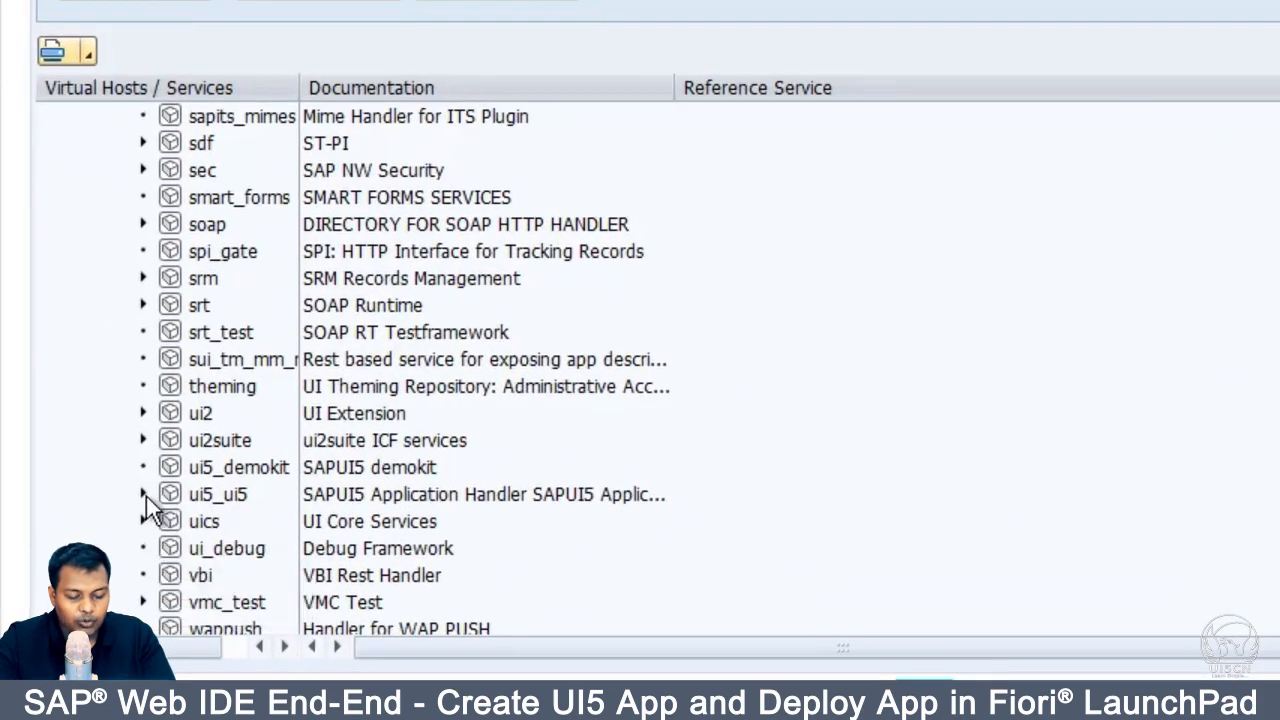
click(146, 496)
scroll(191, 486, down, 3)
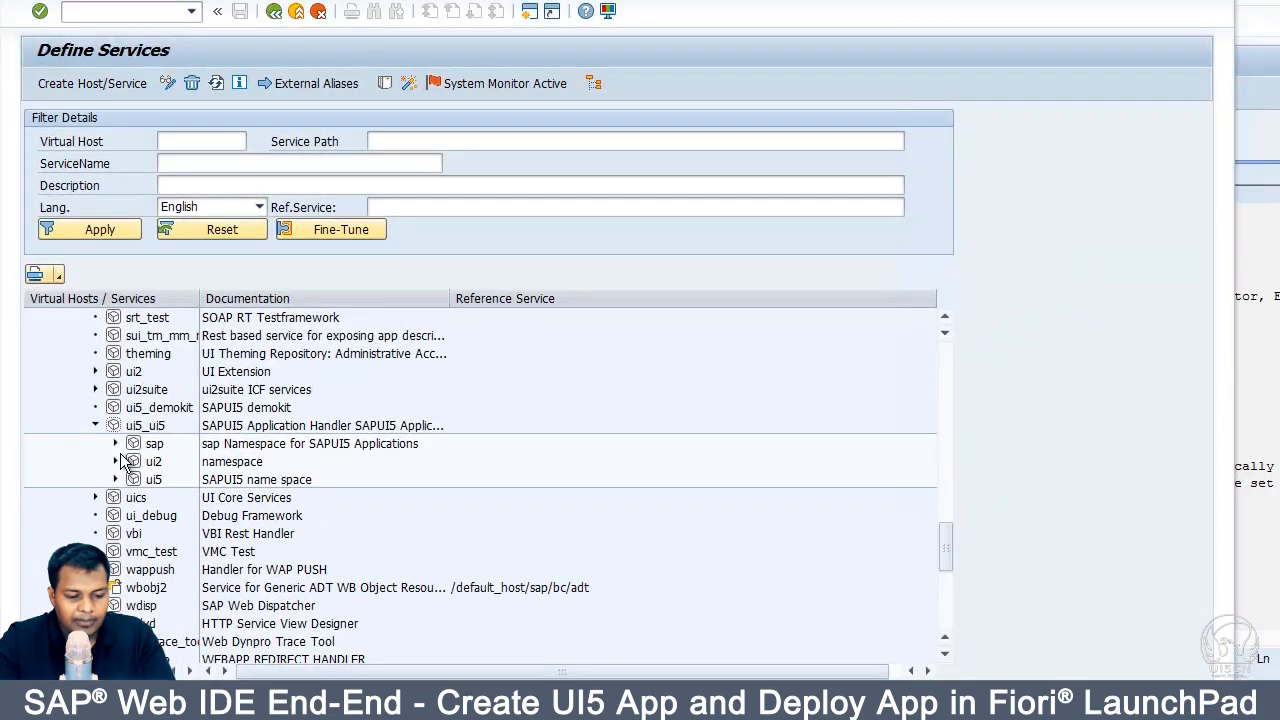
click(116, 443)
scroll(125, 480, down, 15)
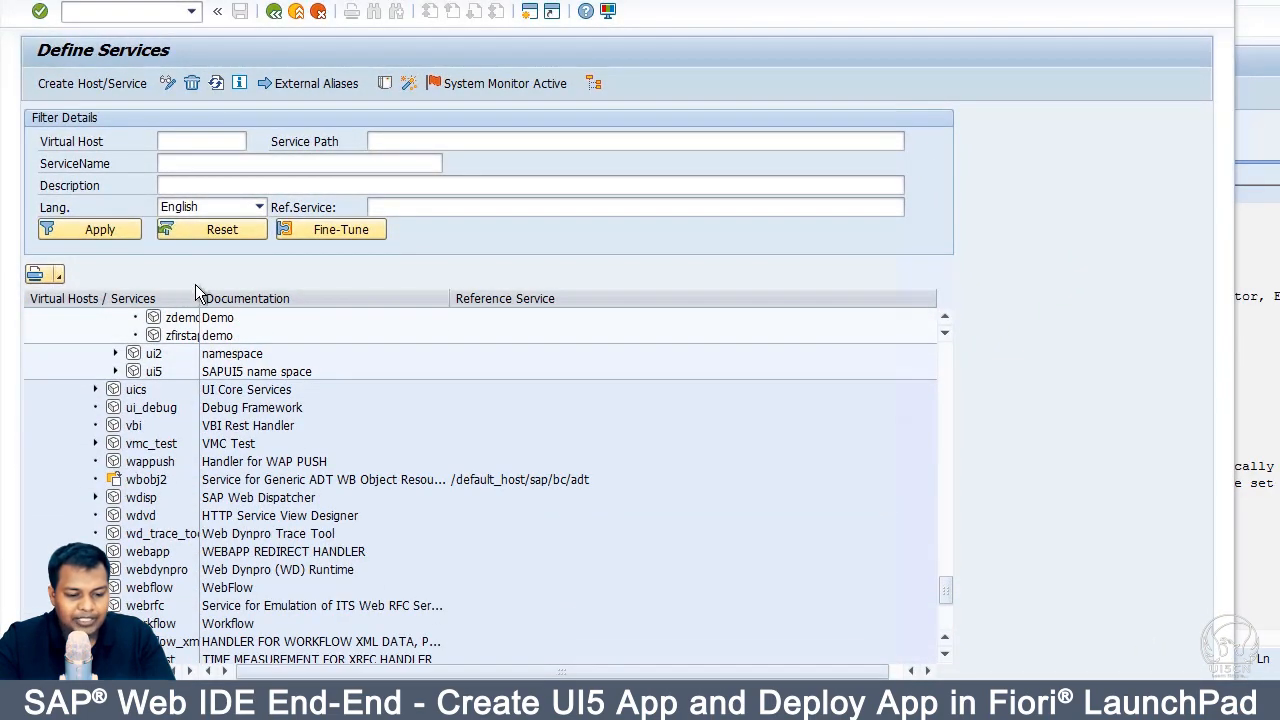
Step: Test the zfirstapp service in the browser, allowing SAP GUI to open it
drag(199, 298, 337, 298)
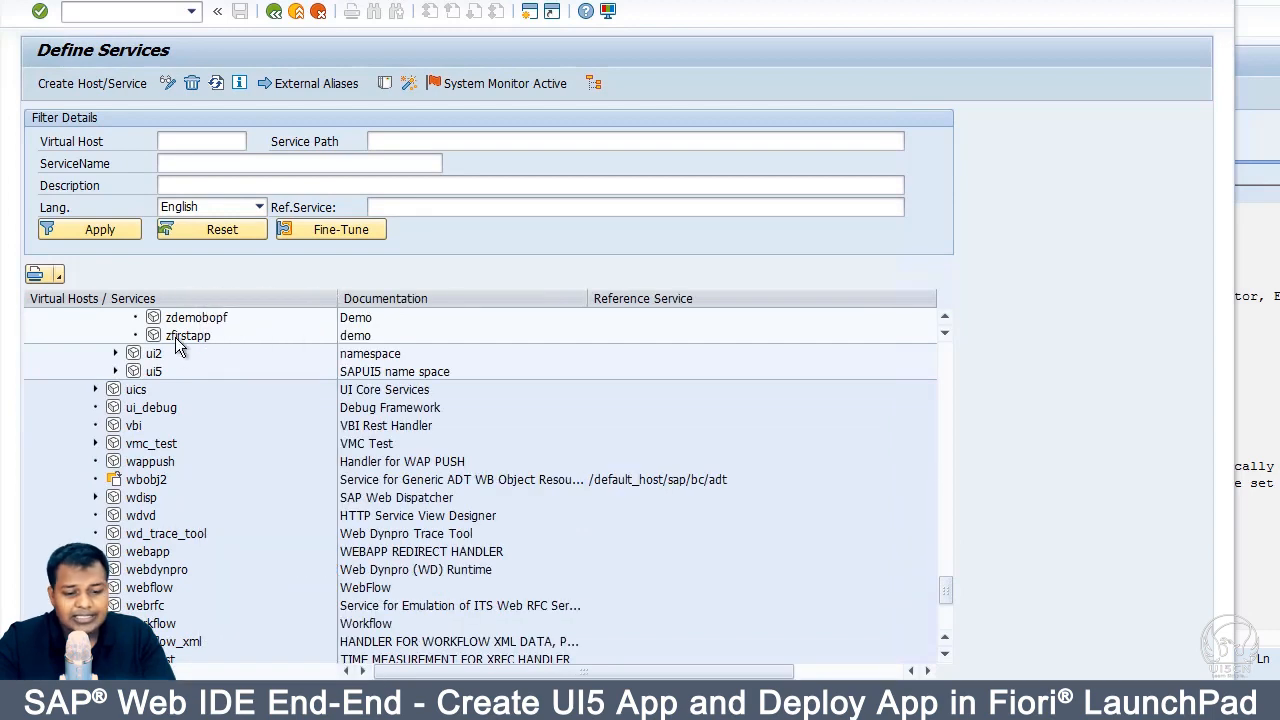
click(178, 338)
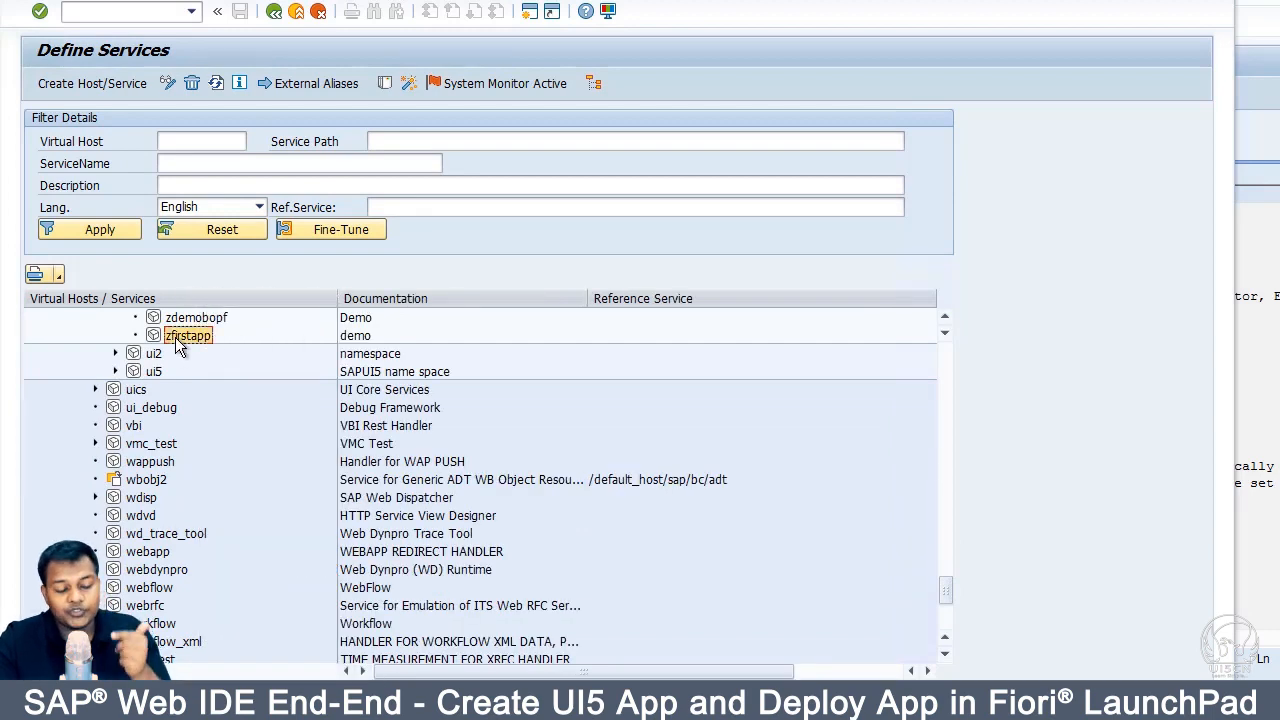
scroll(175, 337, up, 3)
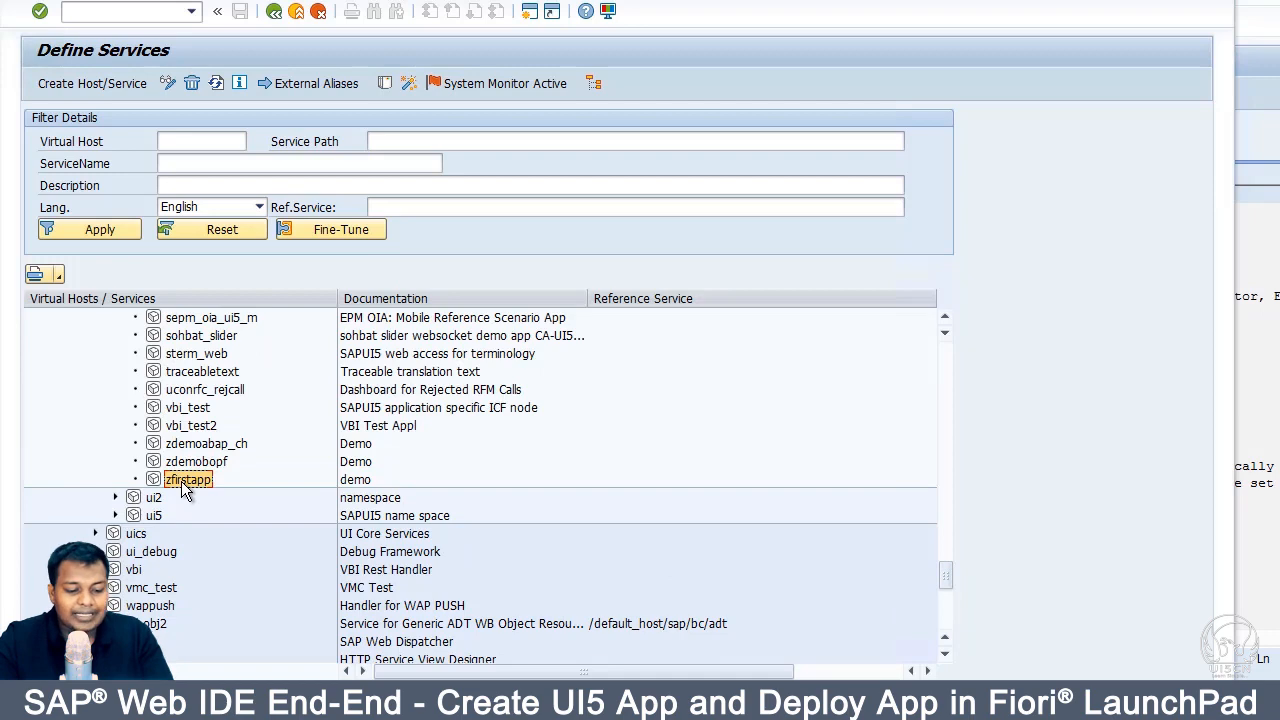
right_click(181, 481)
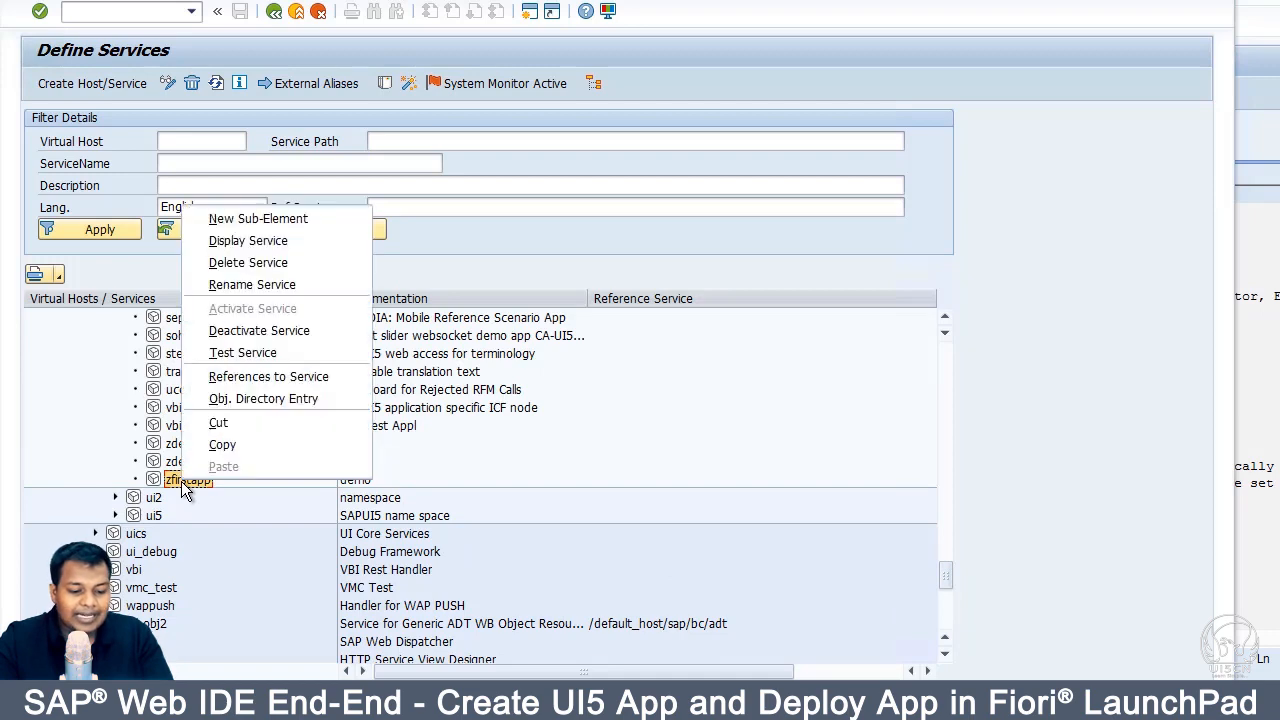
click(242, 355)
click(414, 384)
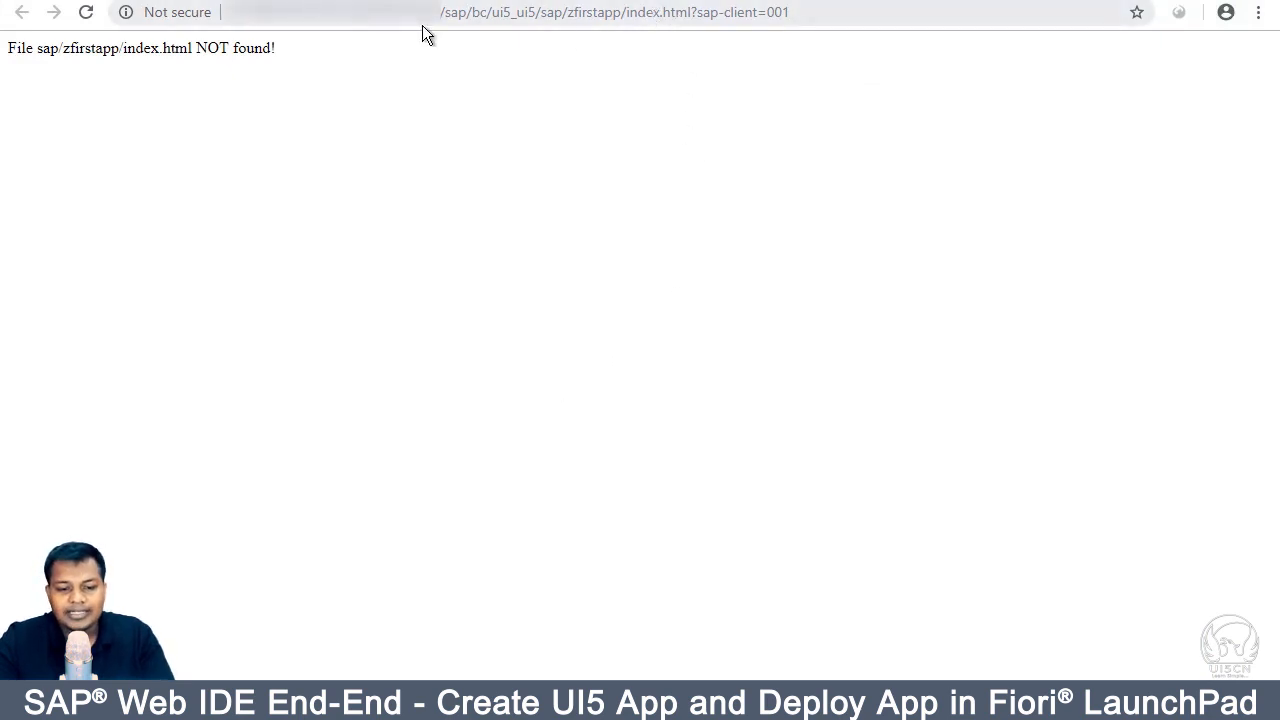
Step: Compare the not-found zfirstapp index.html URL in Chrome with the Web Application Builder window
drag(434, 12, 664, 10)
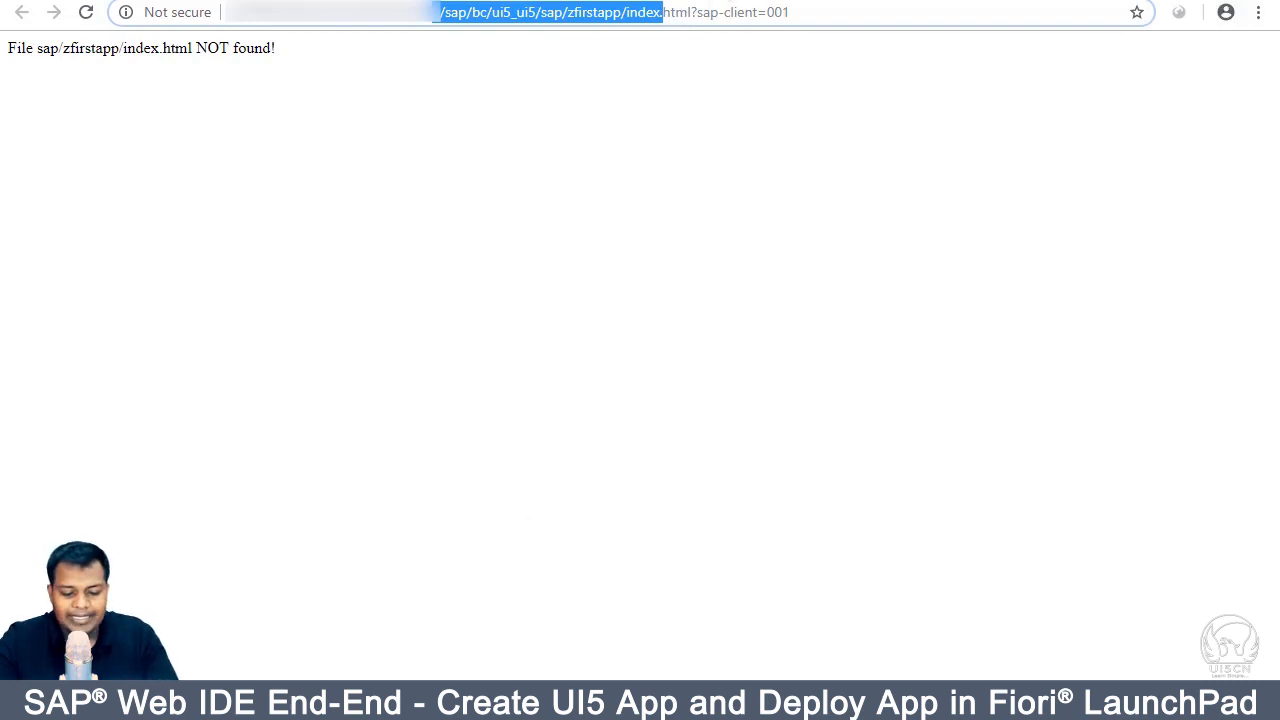
click(477, 650)
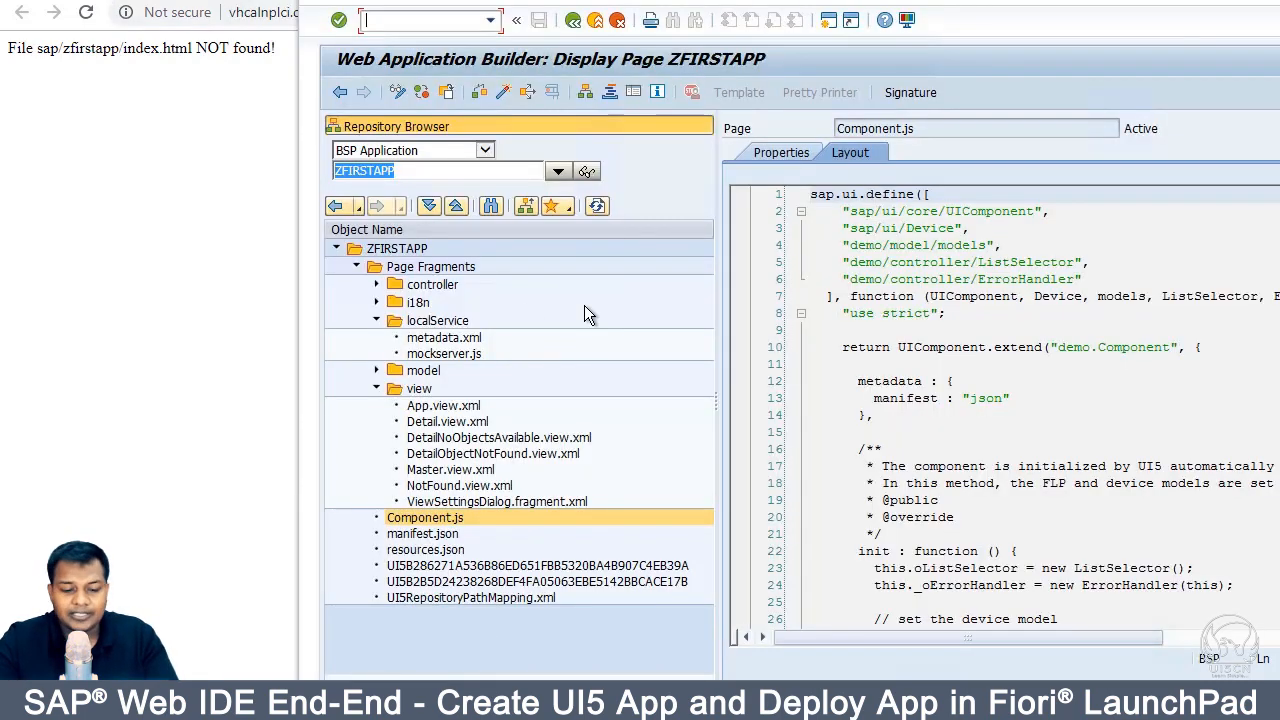
click(108, 278)
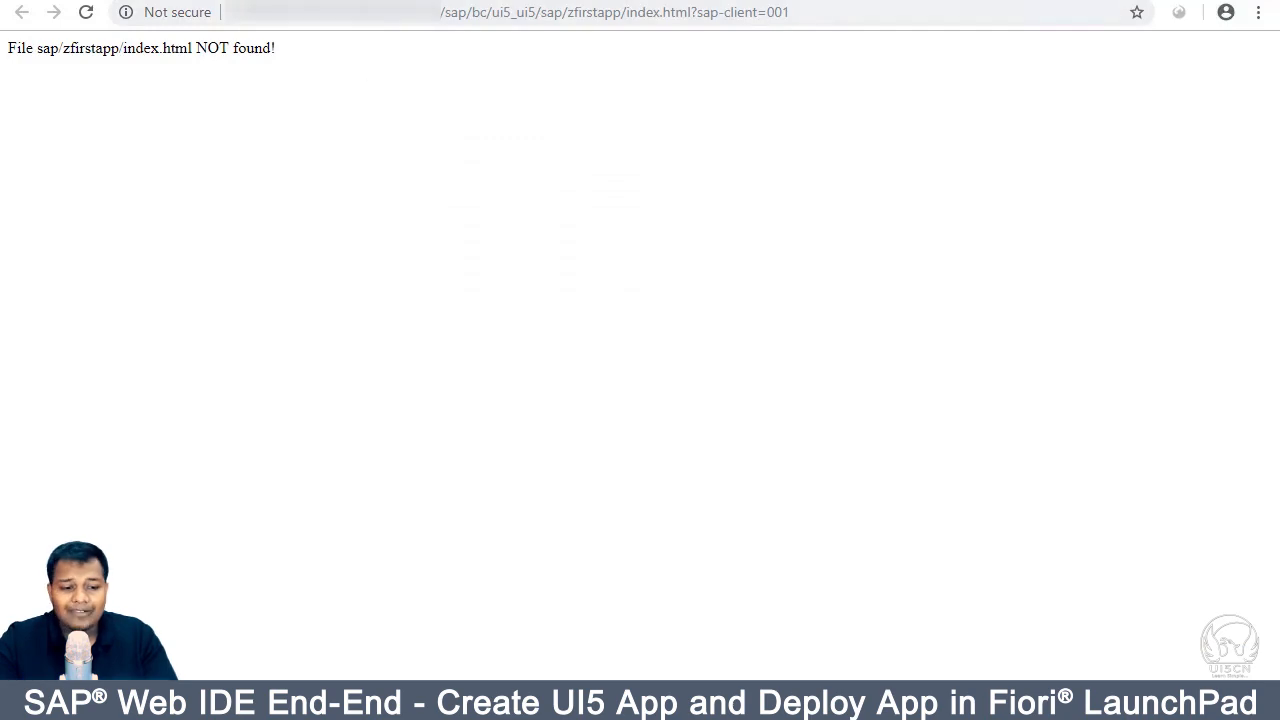
key(ctrl+t)
Step: Open the Fiori Launchpad home page and look through its tile groups
click(113, 51)
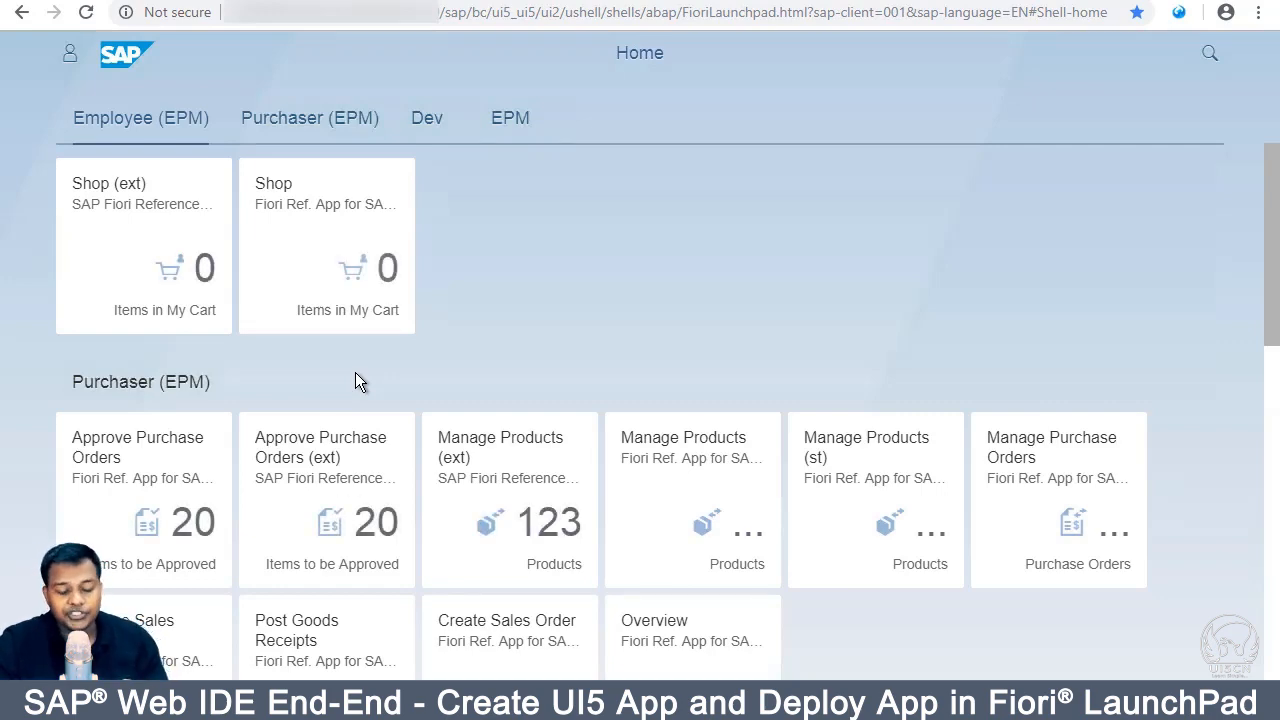
scroll(357, 380, down, 3)
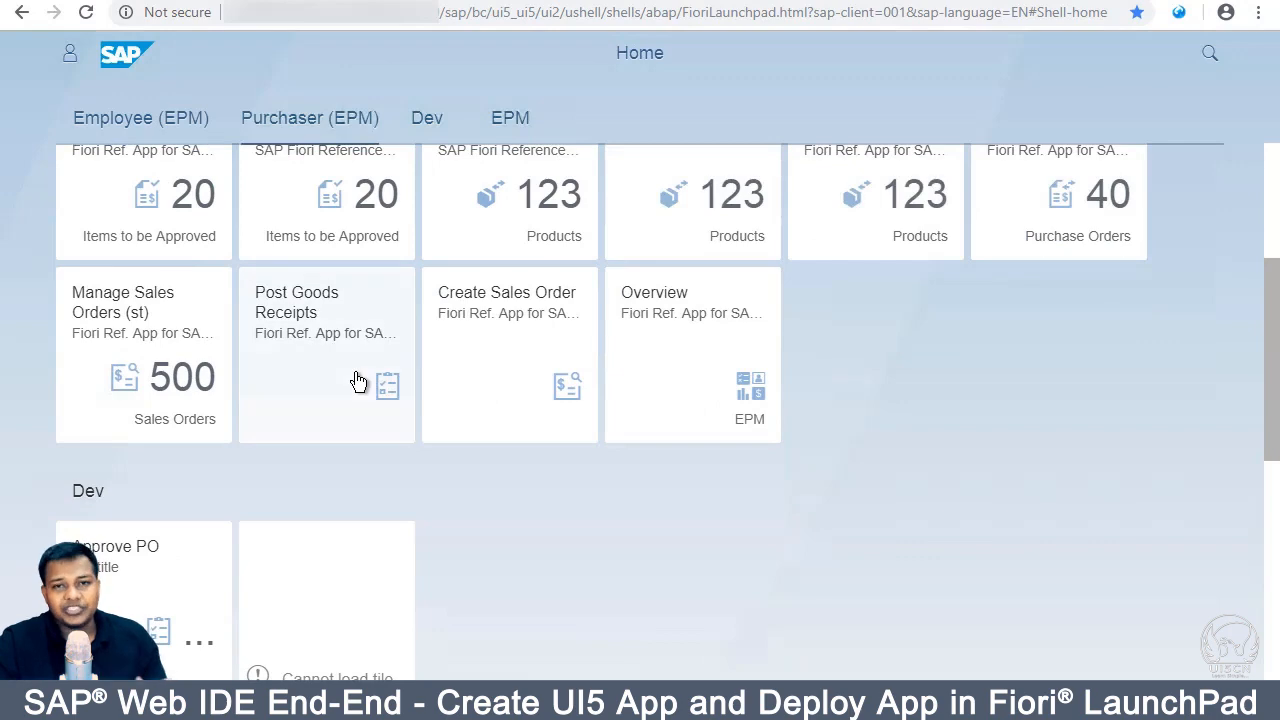
scroll(358, 381, up, 3)
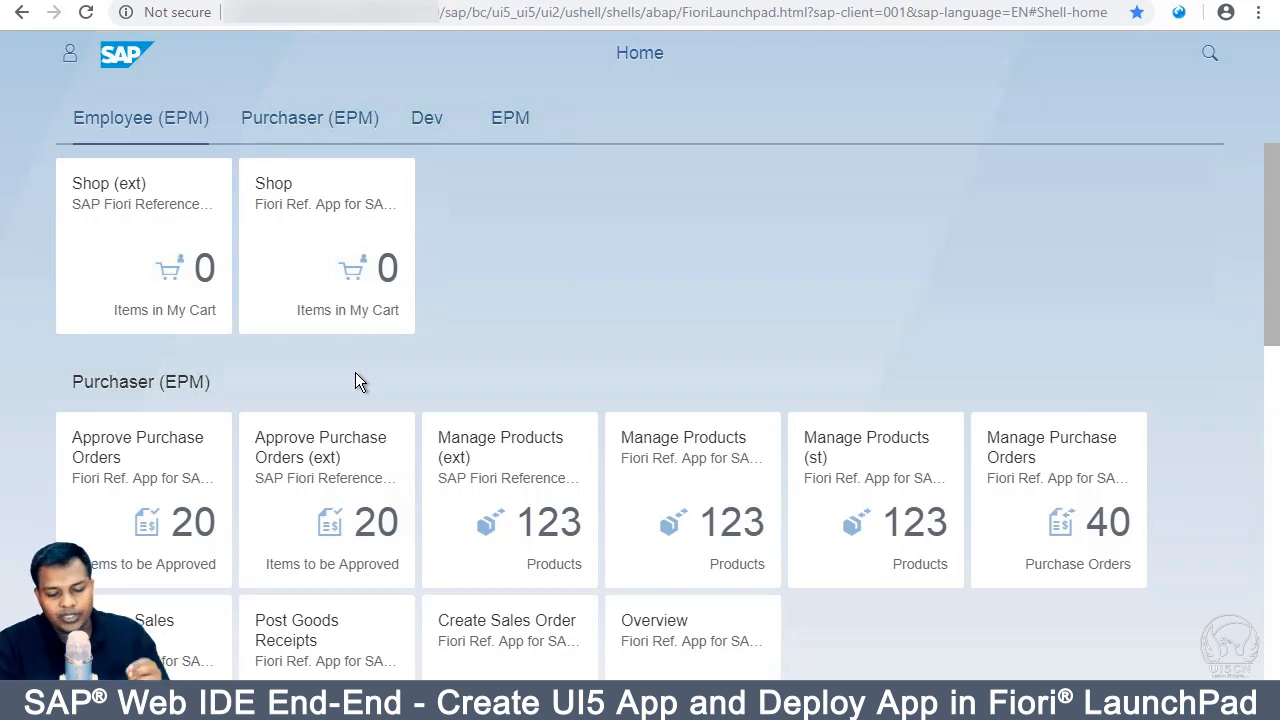
scroll(507, 271, down, 2)
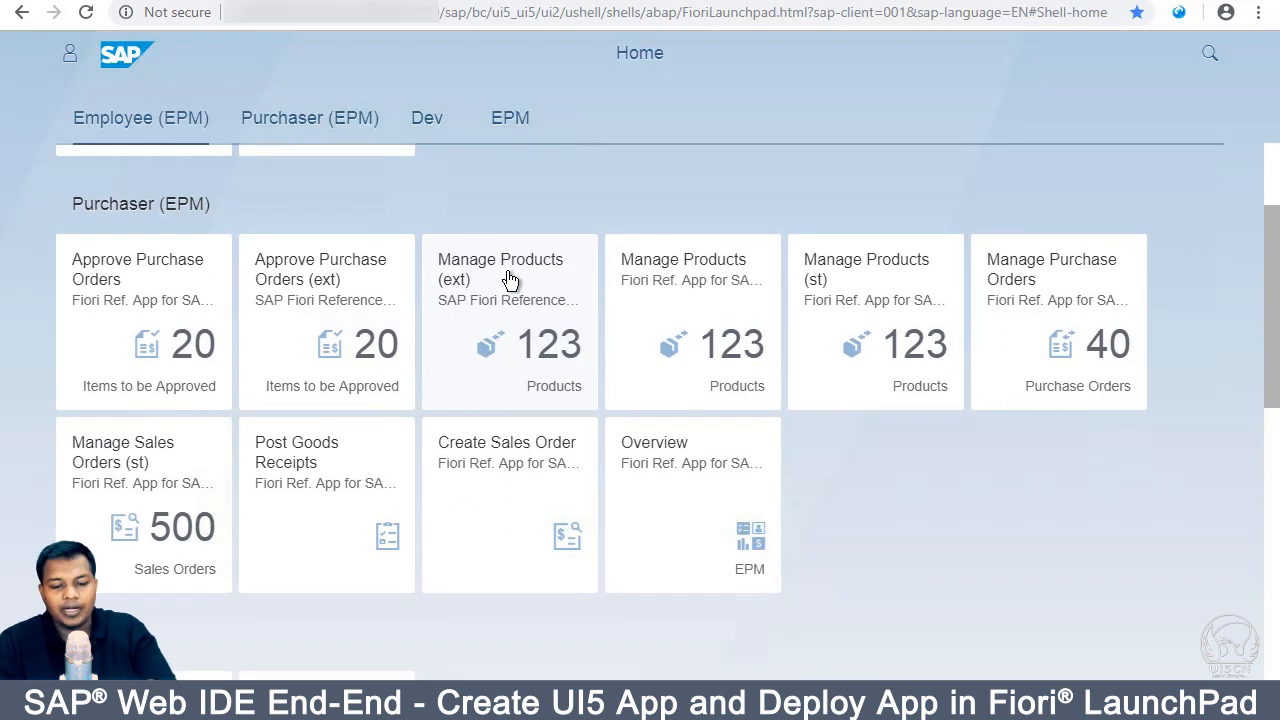
scroll(509, 280, up, 2)
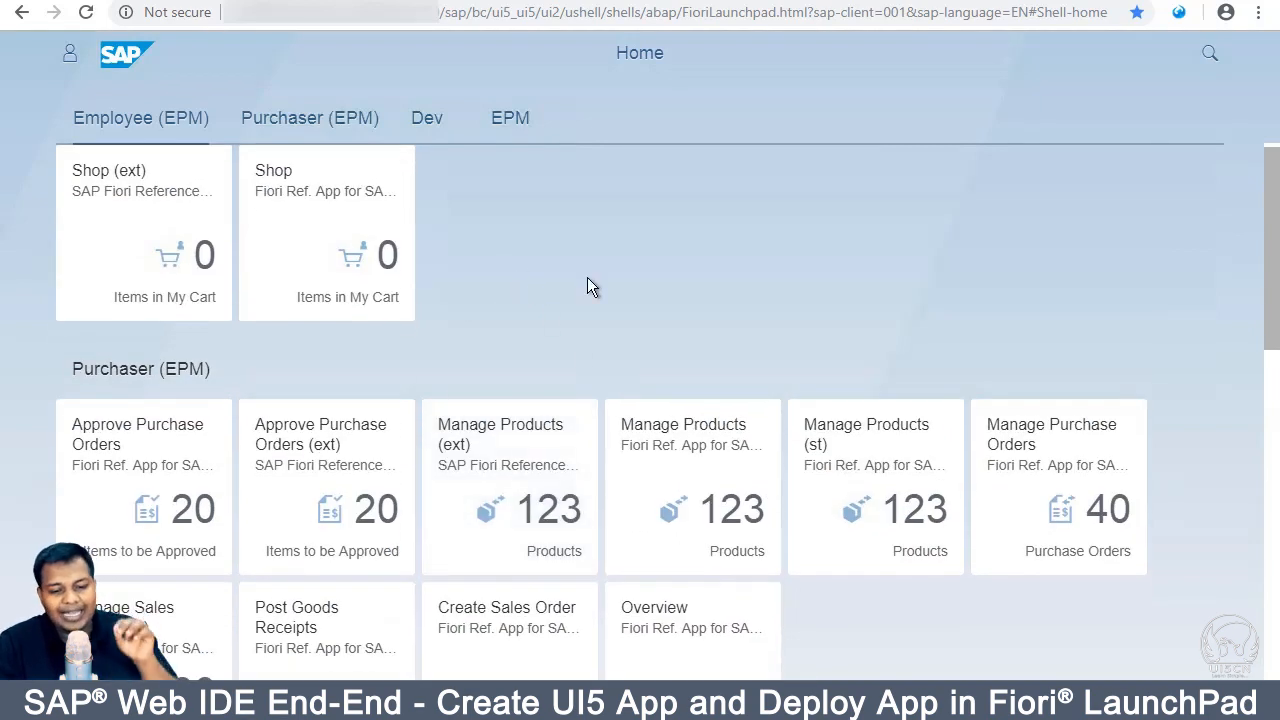
scroll(587, 277, up, 1)
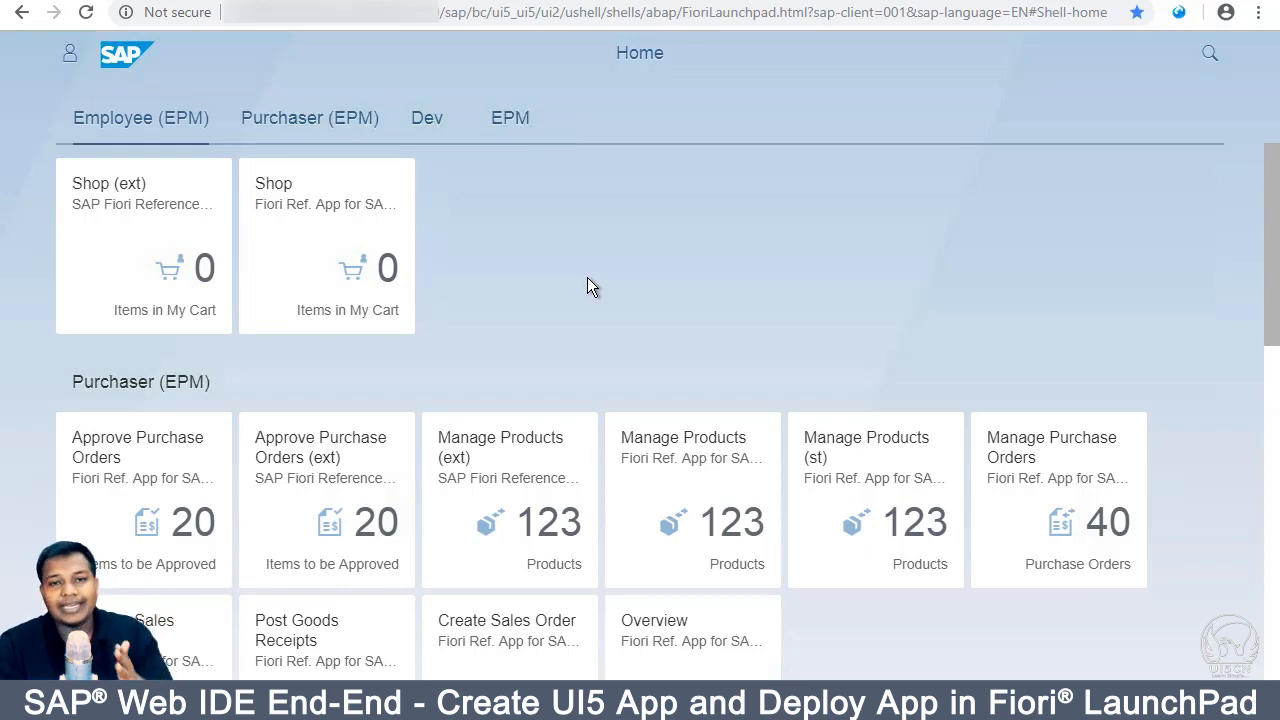
scroll(588, 279, down, 2)
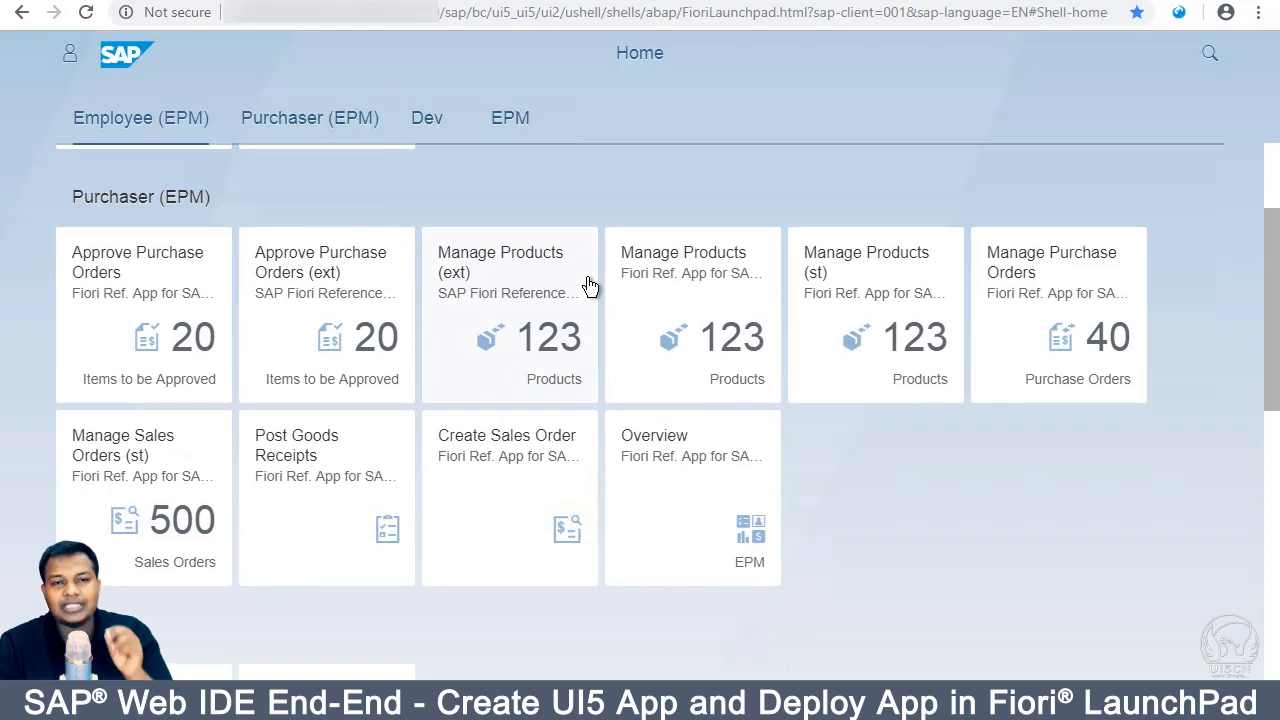
scroll(588, 285, up, 2)
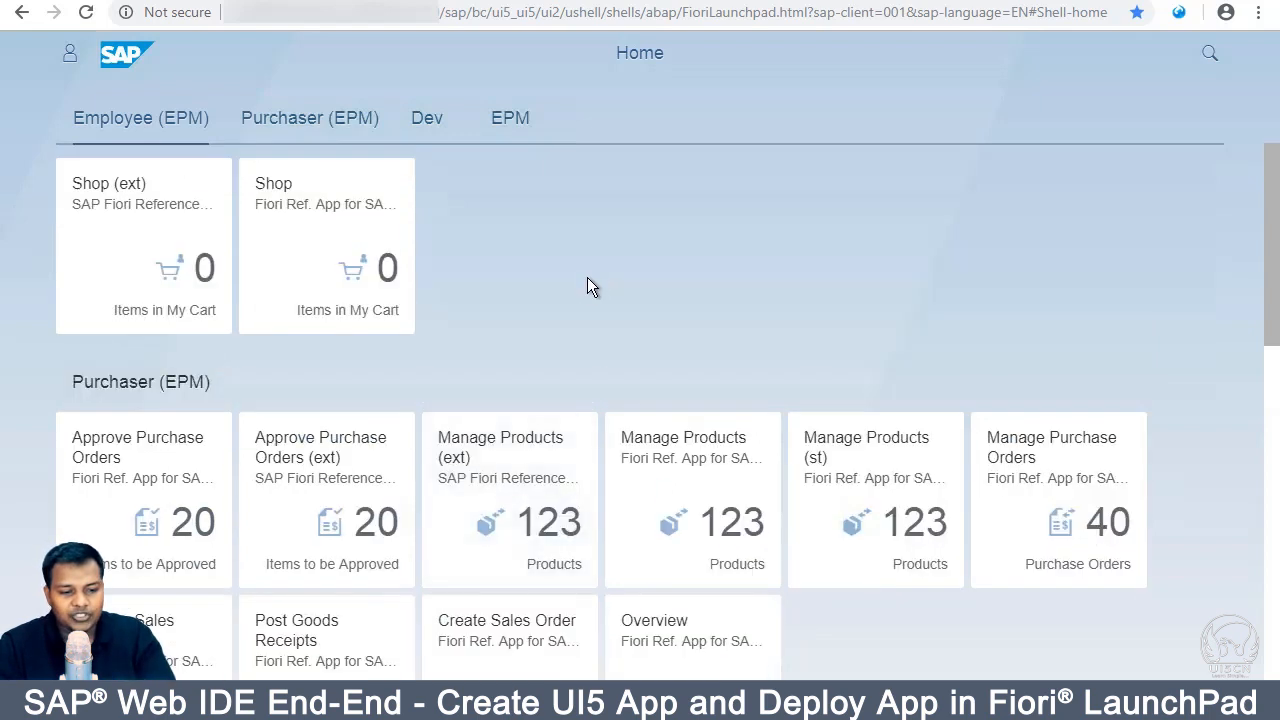
Step: Move the Manage Products (ext) tile into second place in the Purchaser (EPM) group
click(127, 135)
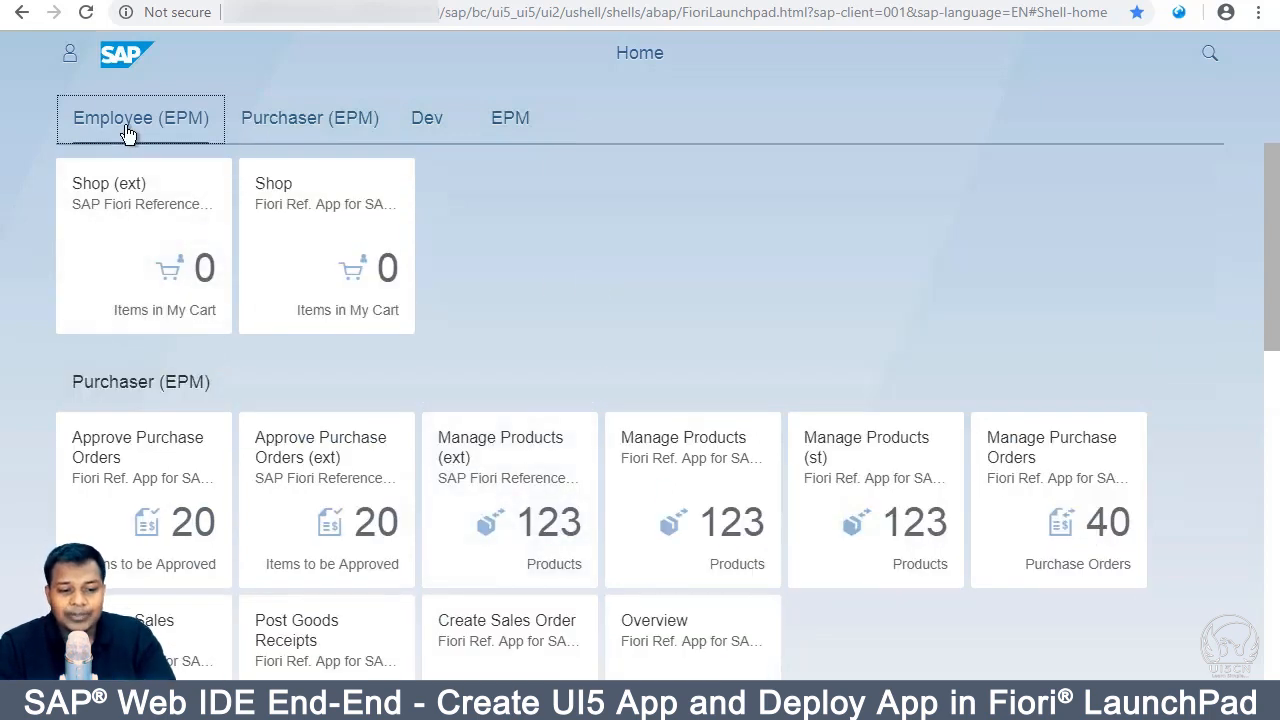
click(285, 131)
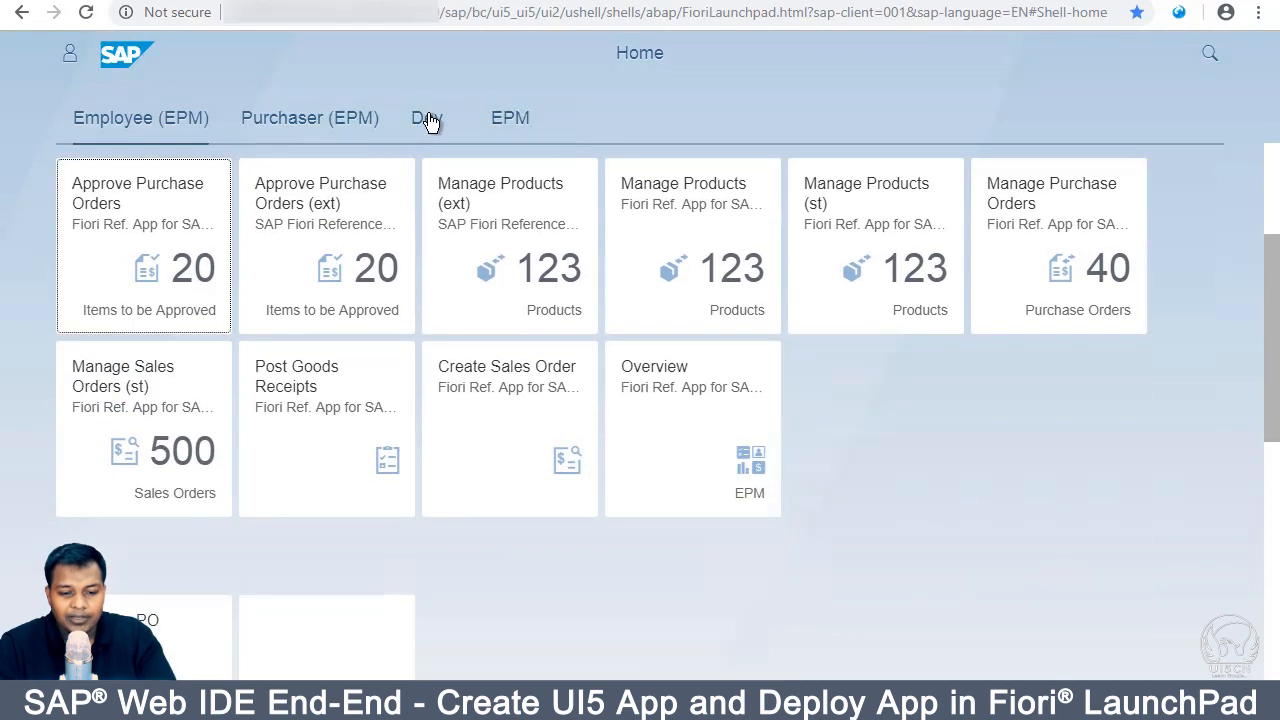
click(428, 120)
click(510, 120)
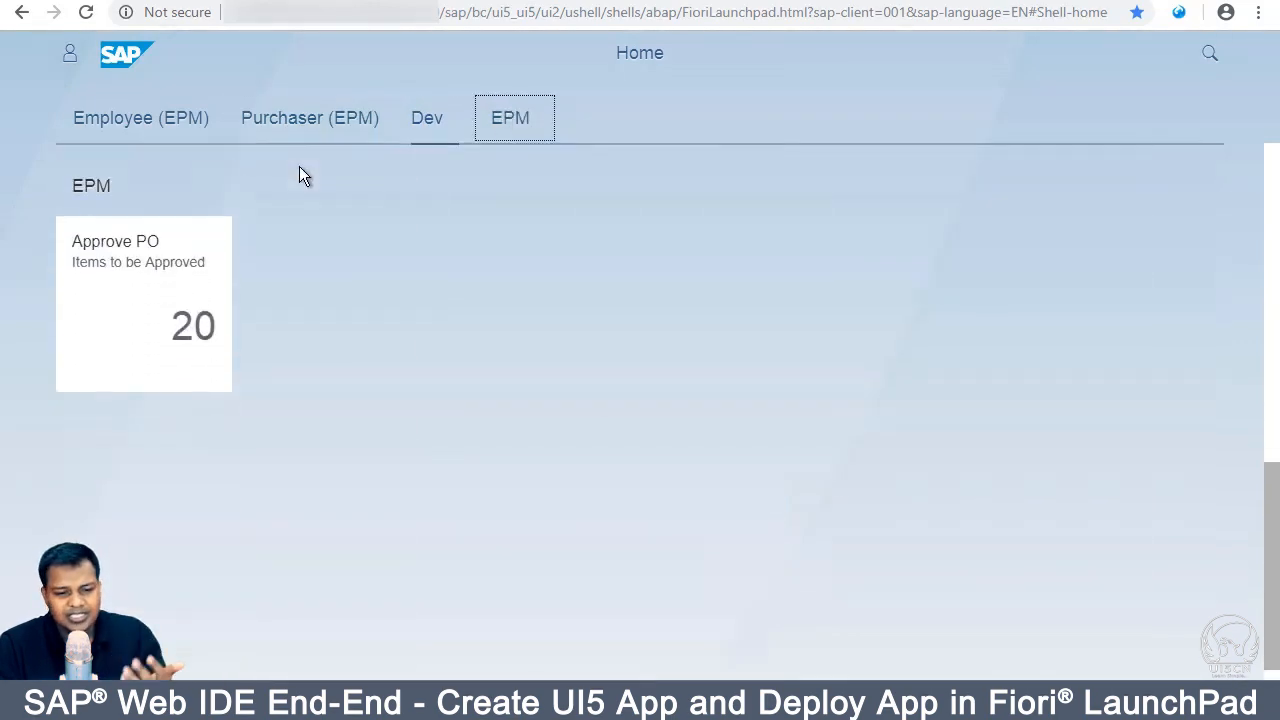
click(184, 125)
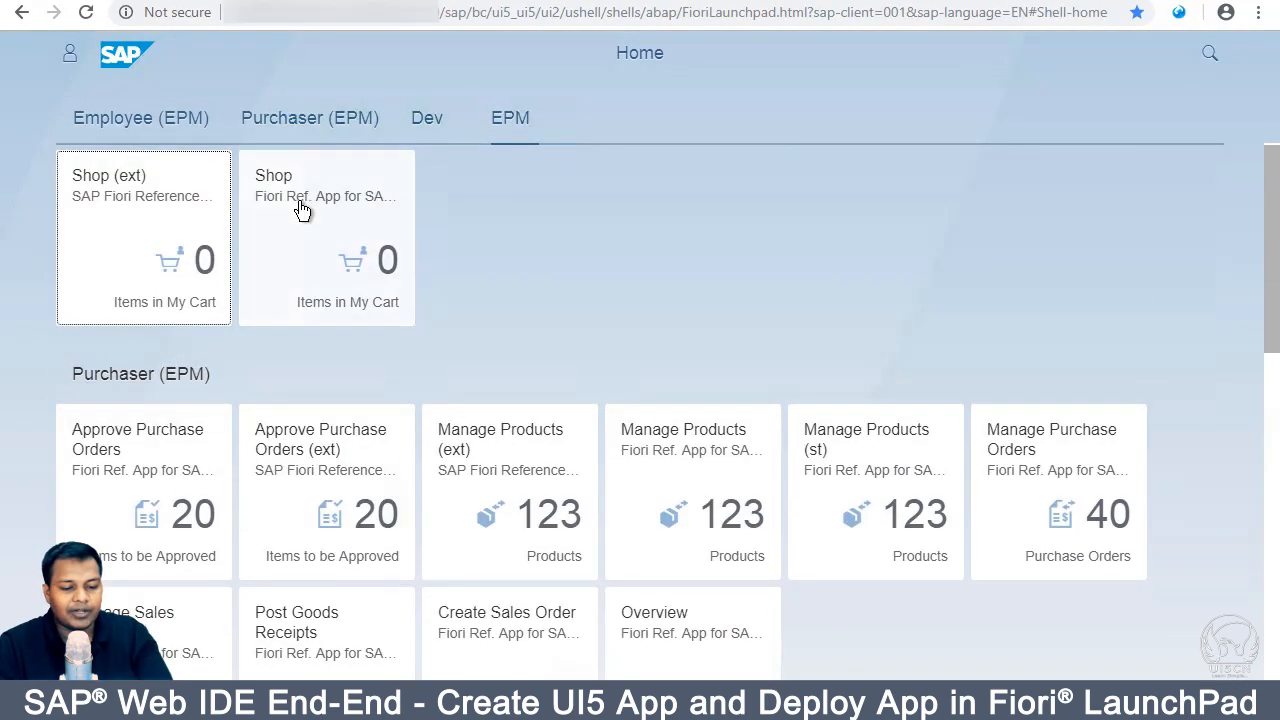
drag(555, 452, 326, 490)
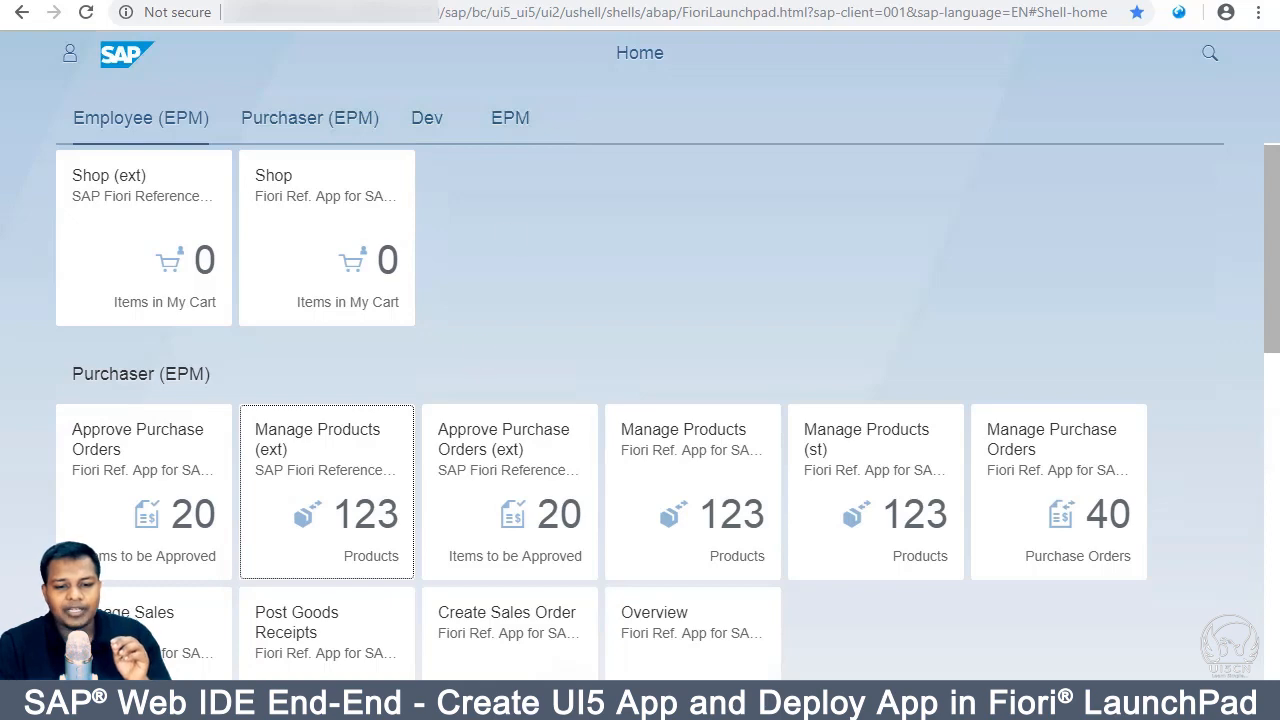
click(583, 1)
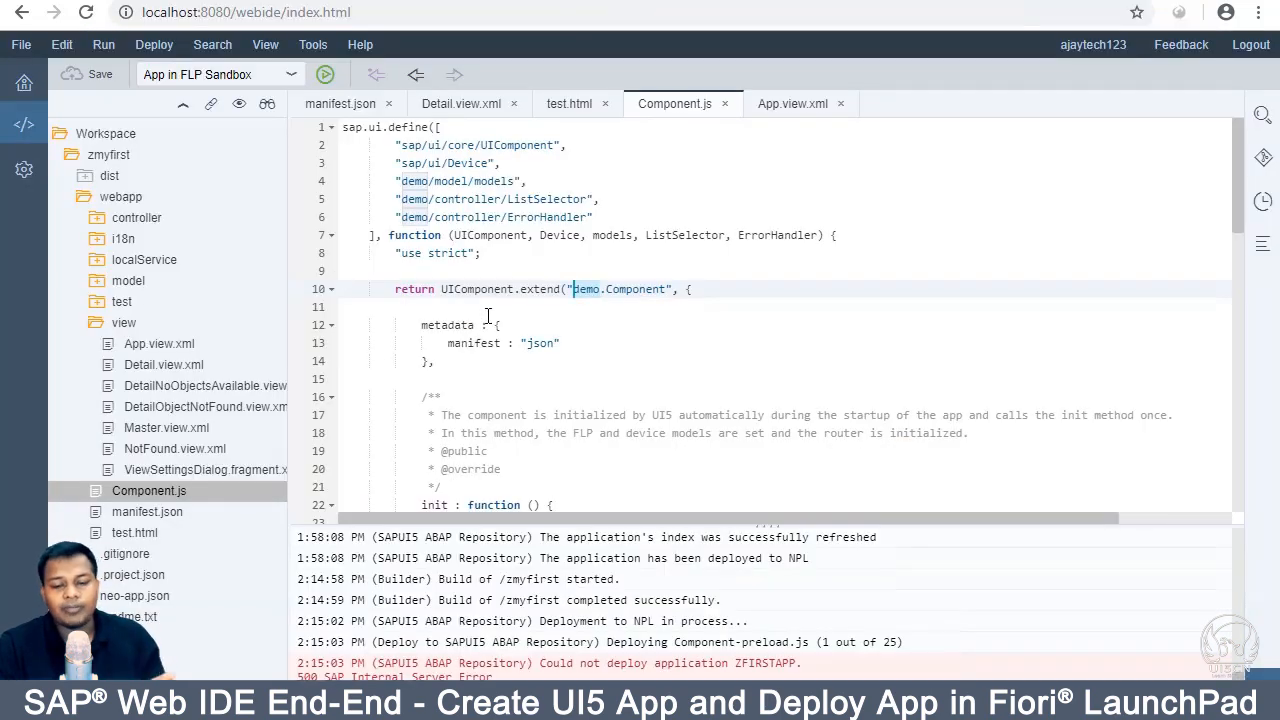
Step: Check the running sandbox master-detail app, then open the Launchpad Designer admin in a new tab
click(827, 2)
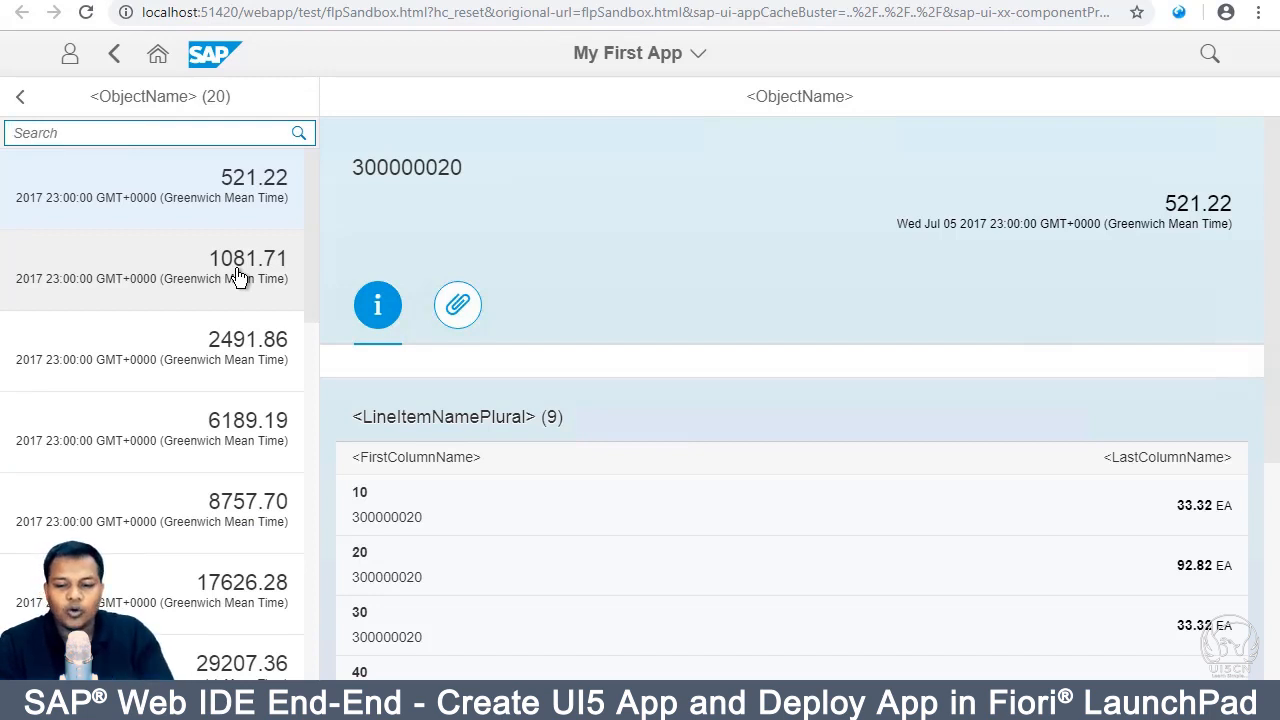
click(596, 3)
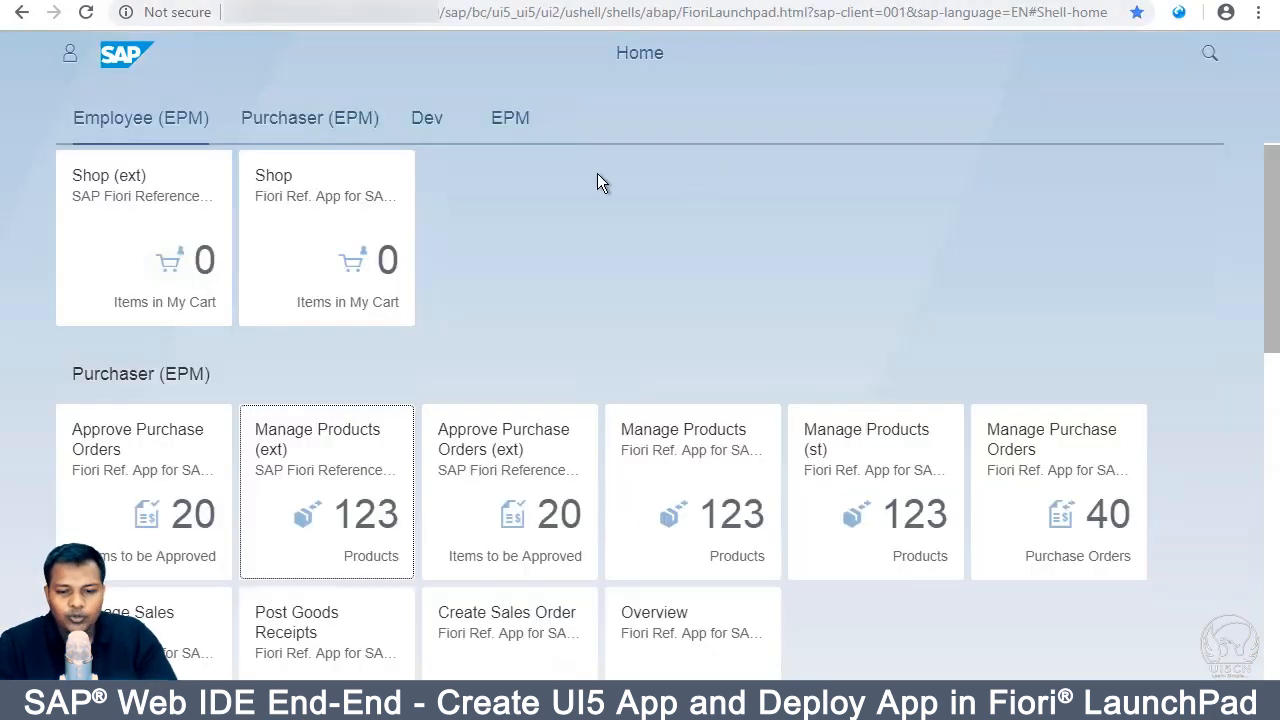
key(ctrl+t)
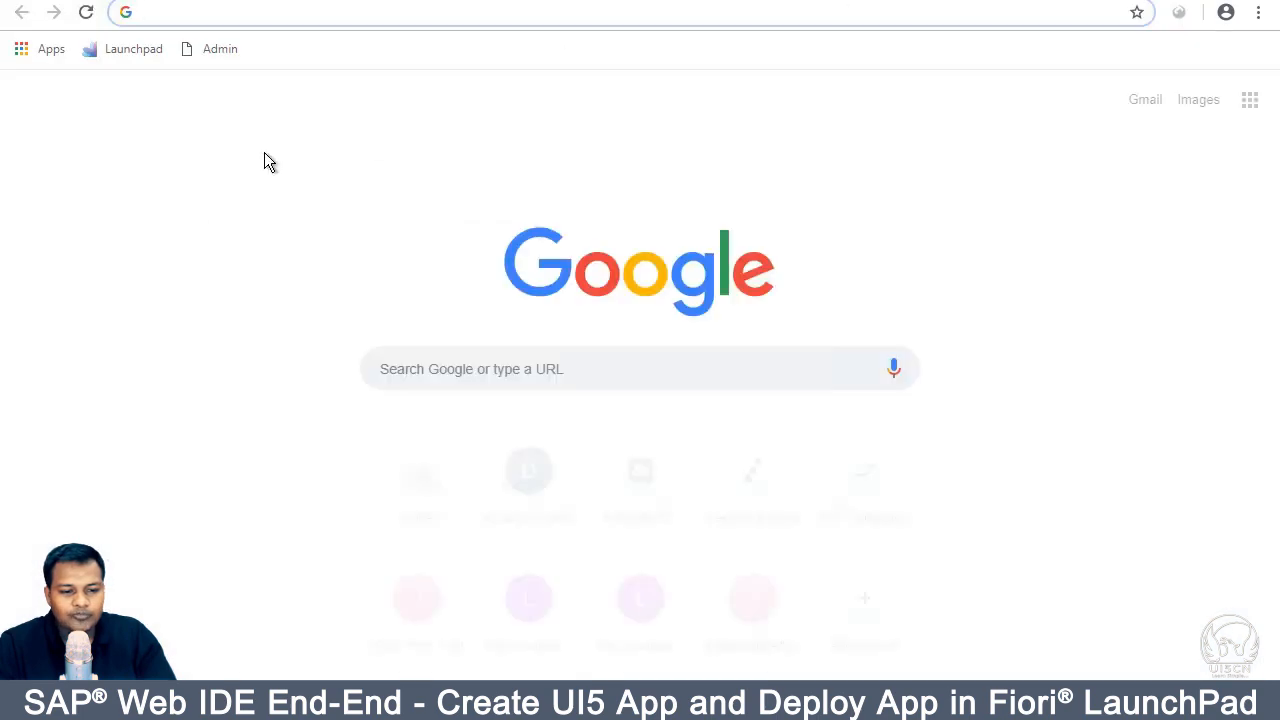
click(219, 53)
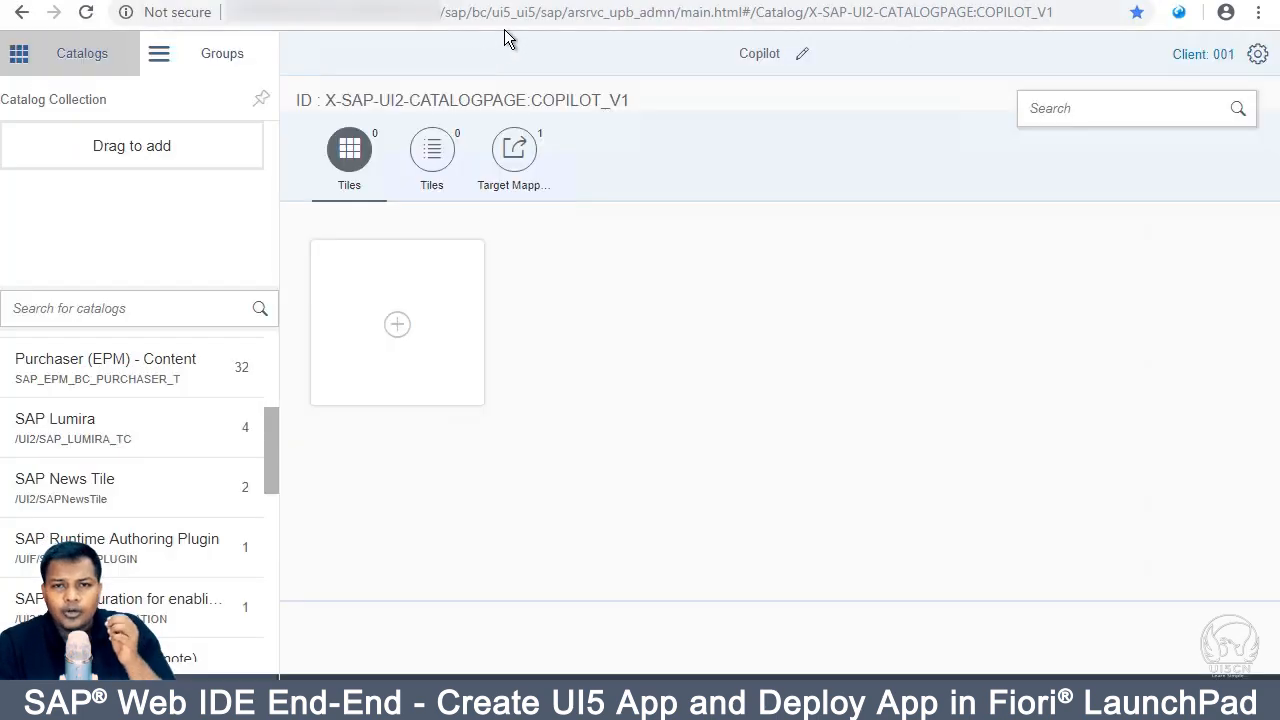
Step: Select the Employee (EPM) - Content catalog in Launchpad Designer and start a new tile there
click(562, 12)
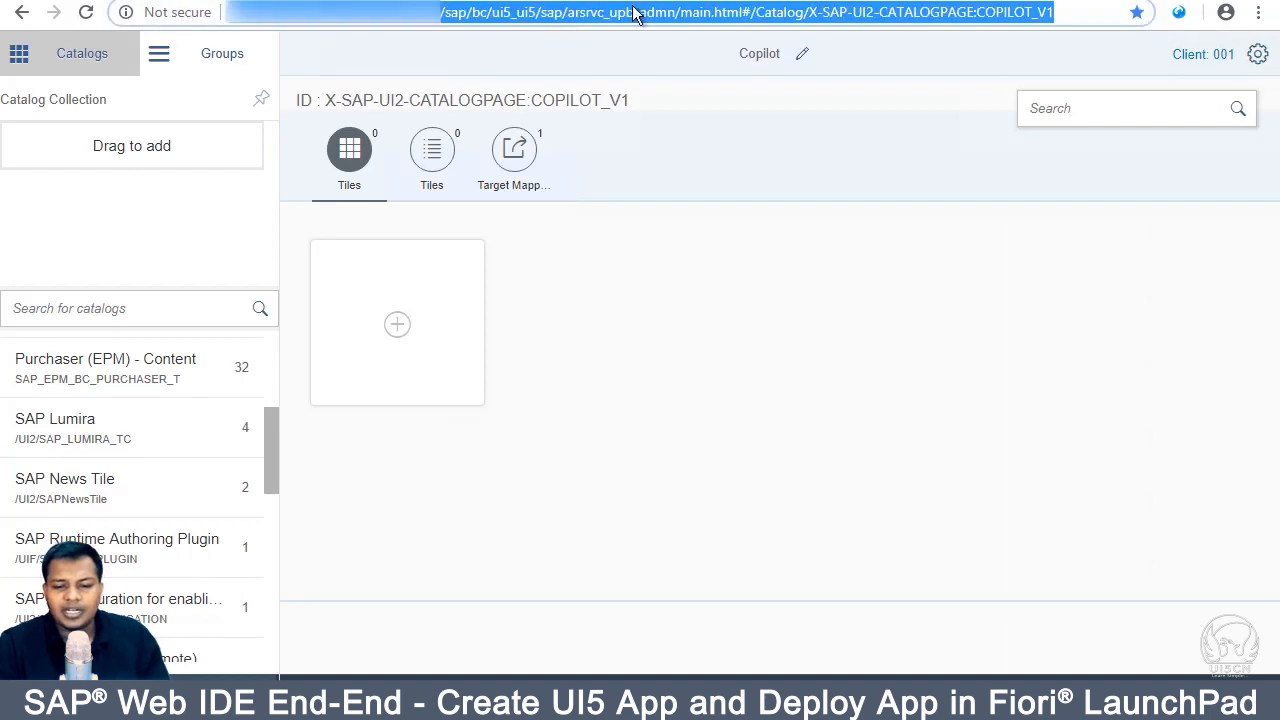
click(700, 9)
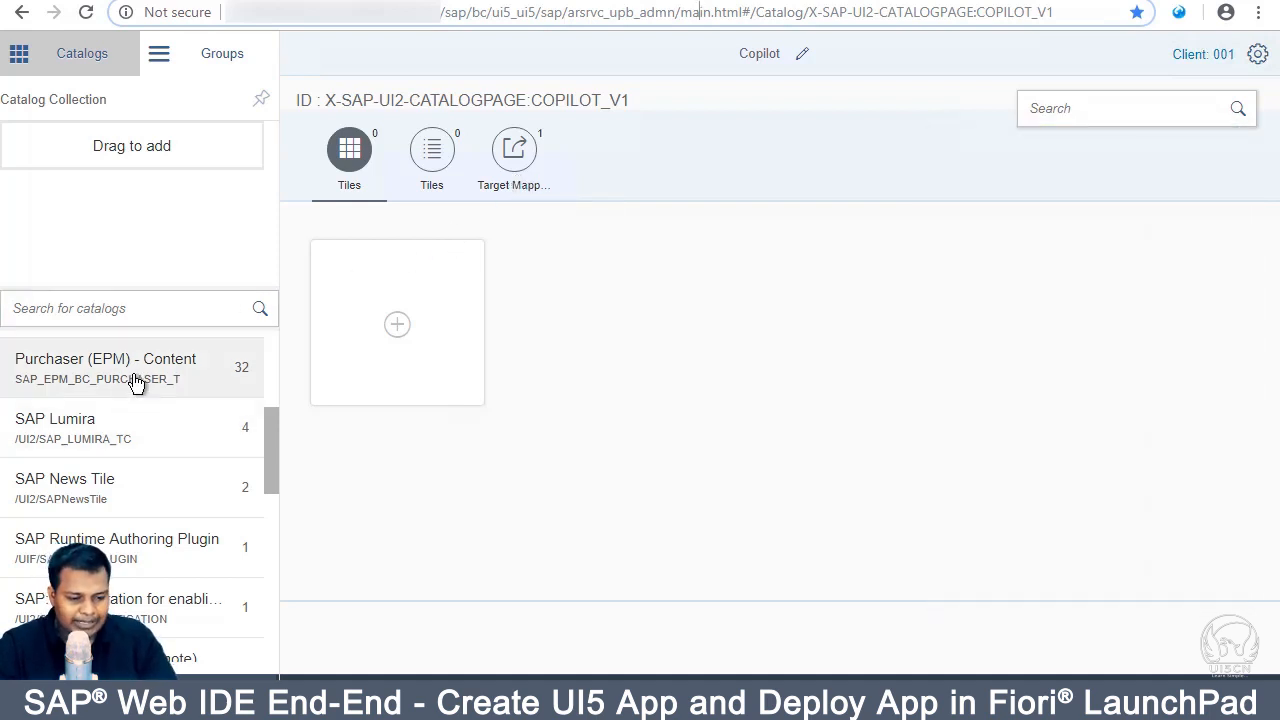
scroll(130, 470, down, 1)
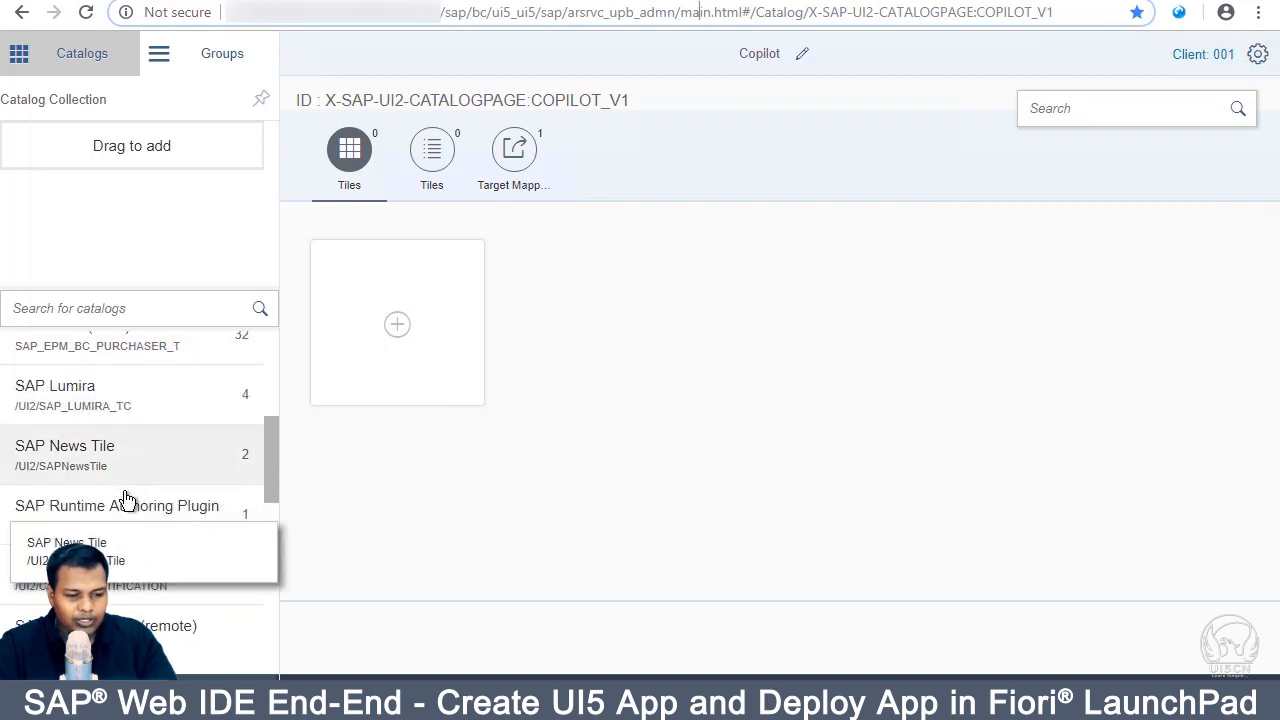
click(90, 70)
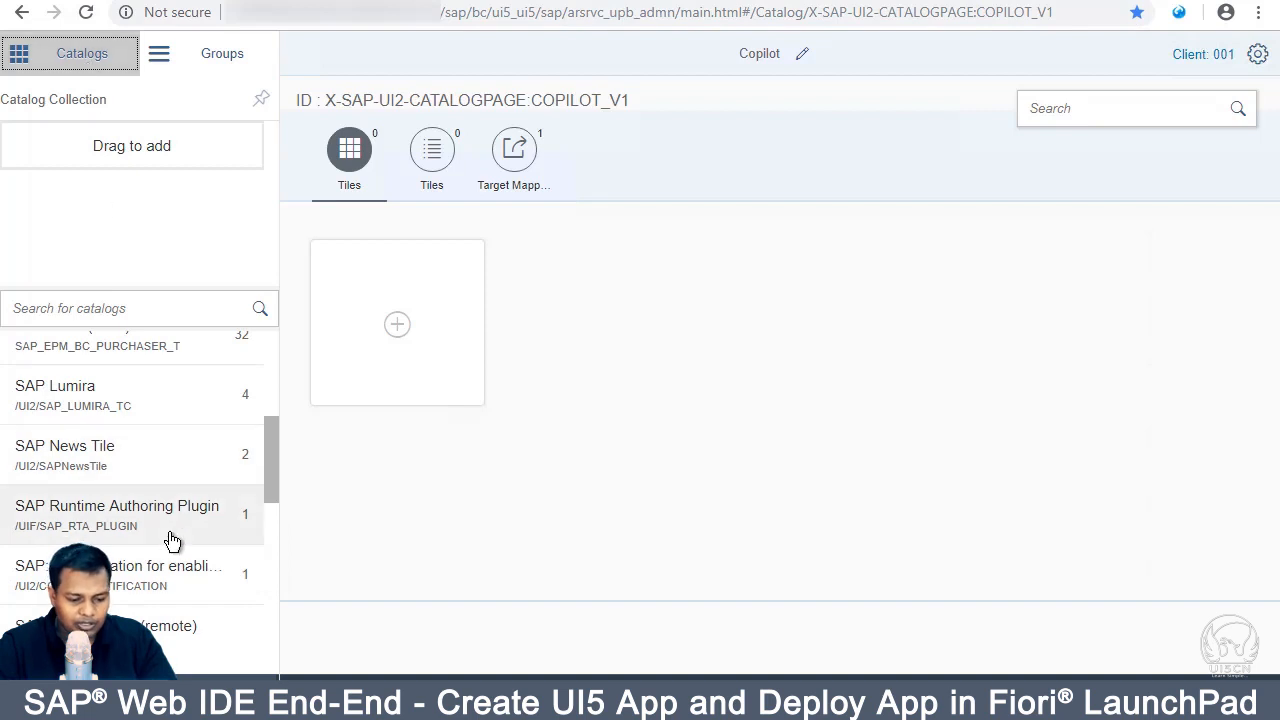
scroll(166, 450, up, 10)
click(150, 420)
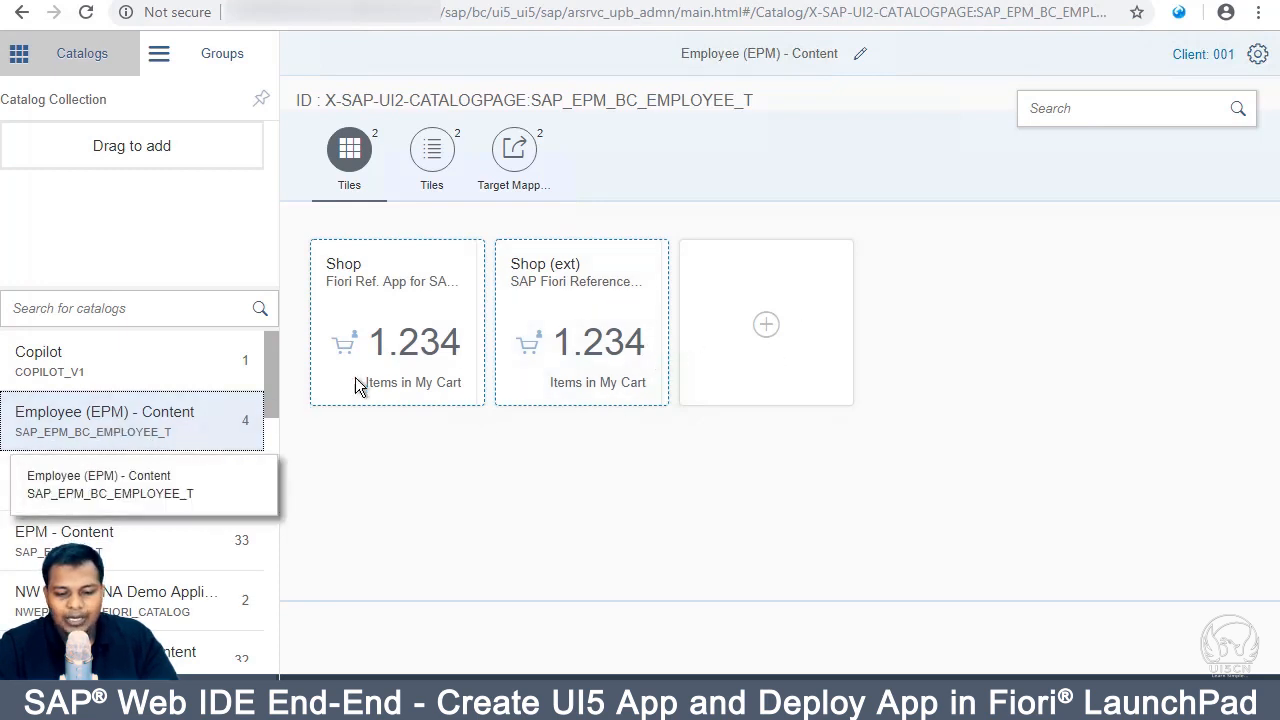
click(778, 327)
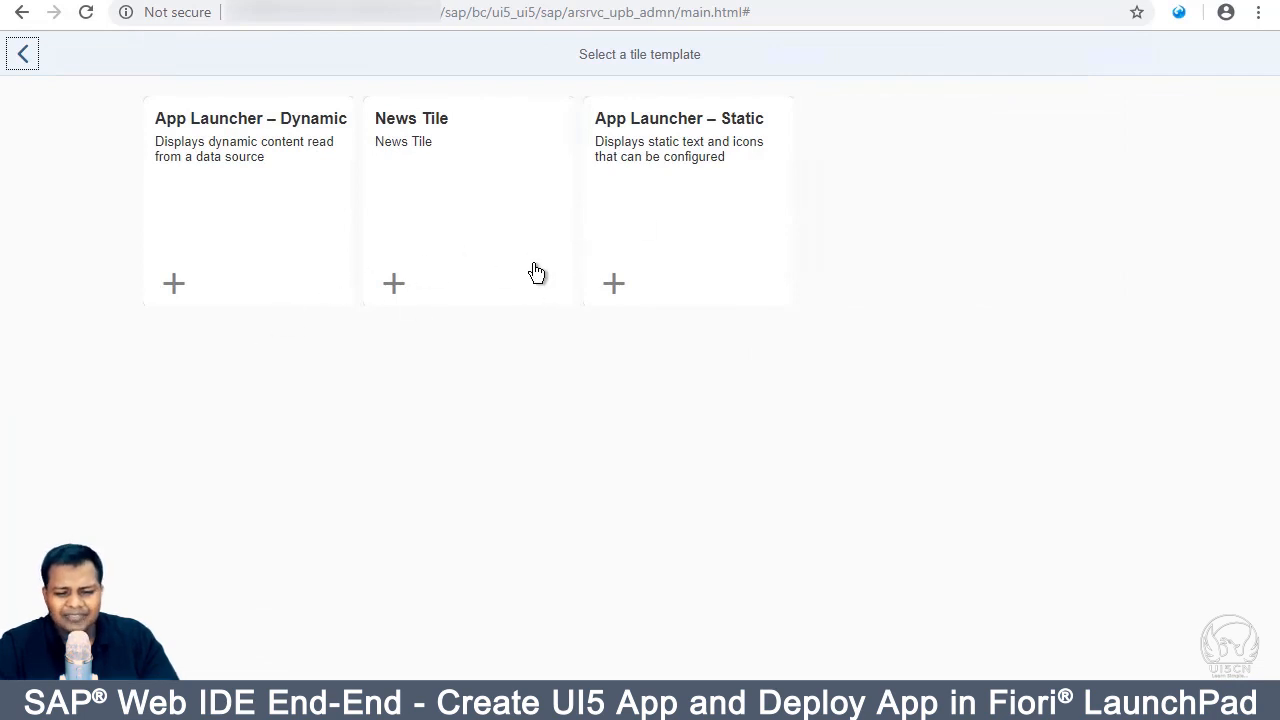
Step: Add a static App Launcher tile titled MY PO with subtitle Demo PO APp
click(708, 135)
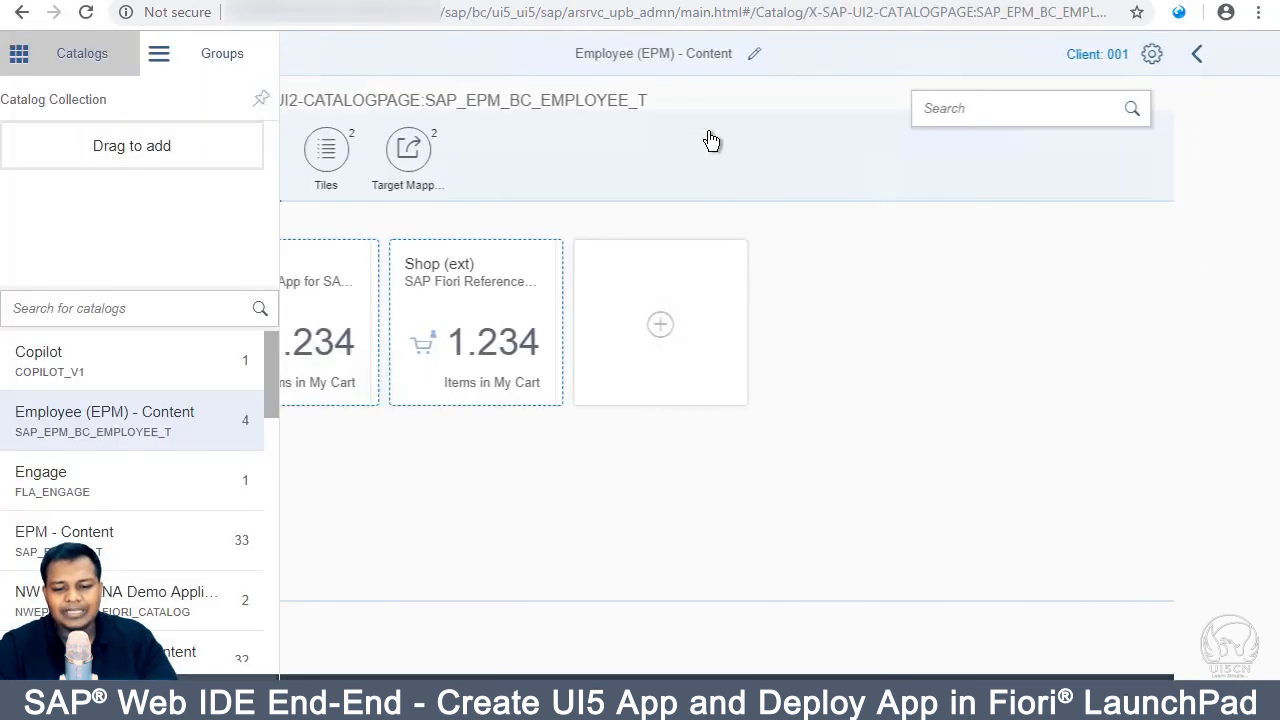
click(438, 160)
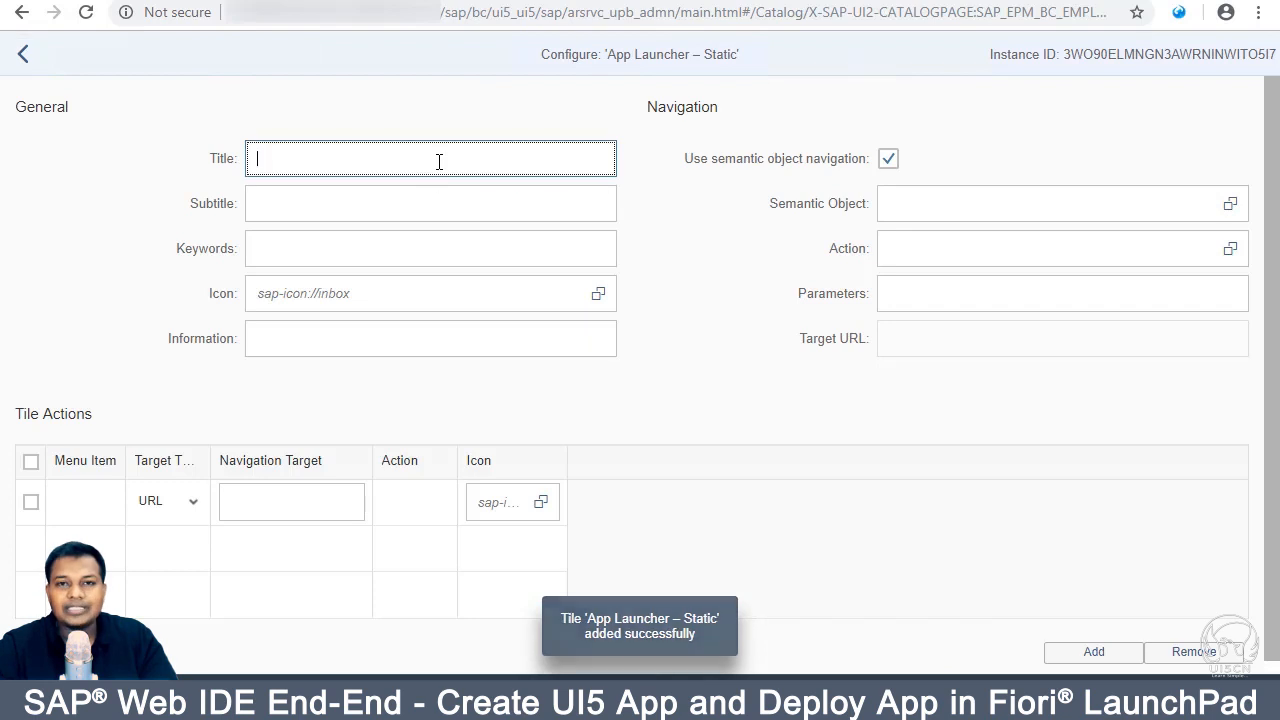
text(MY PO)
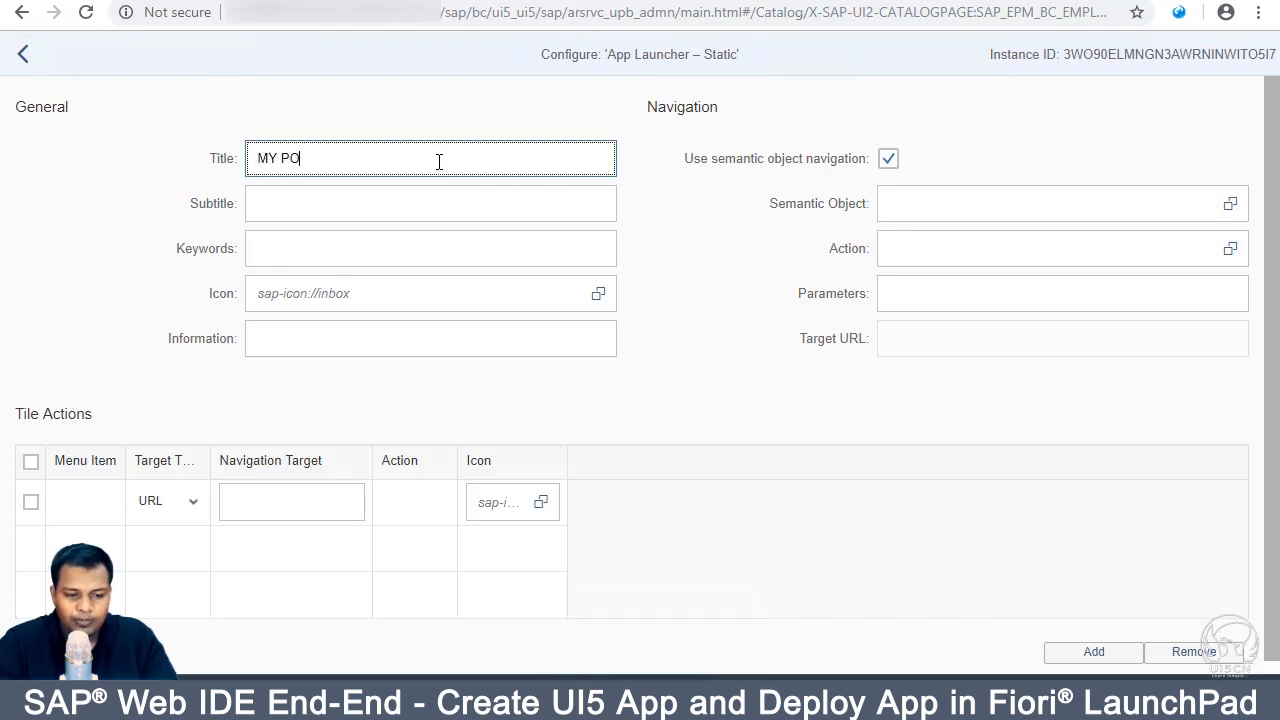
key(Tab)
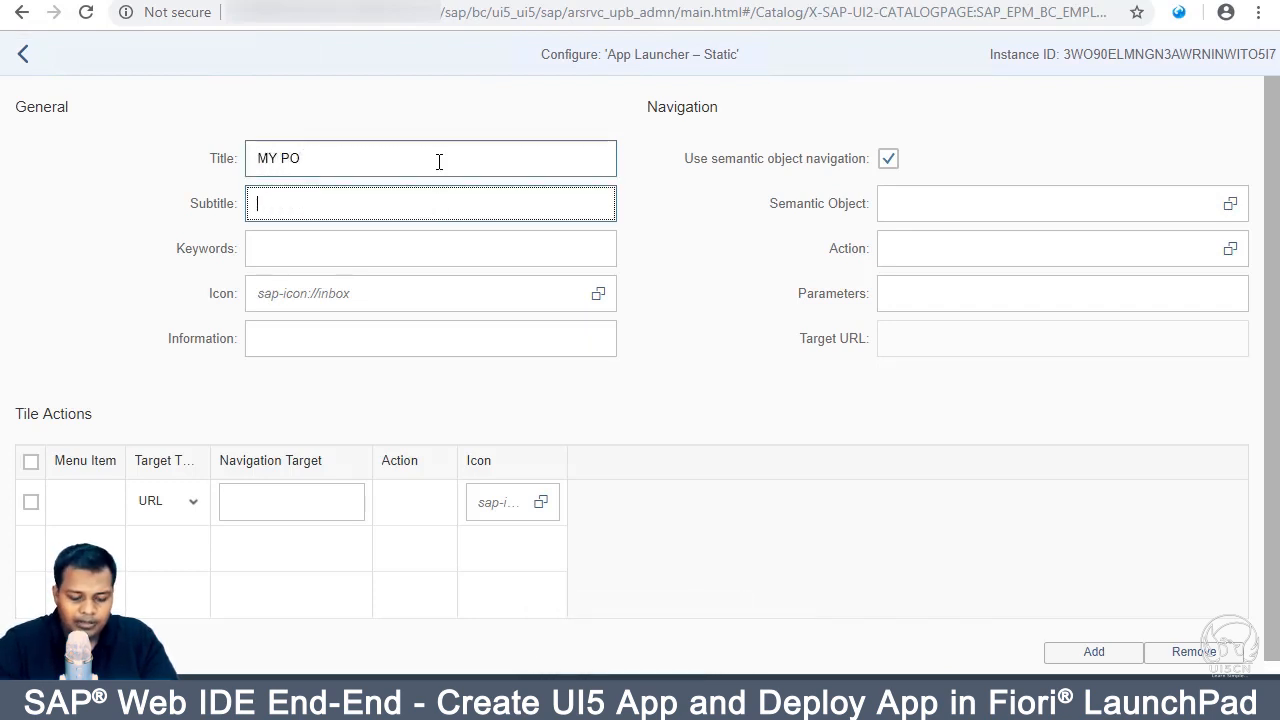
text(DEMO)
key(BackSpace)
key(BackSpace)
key(BackSpace)
text(em)
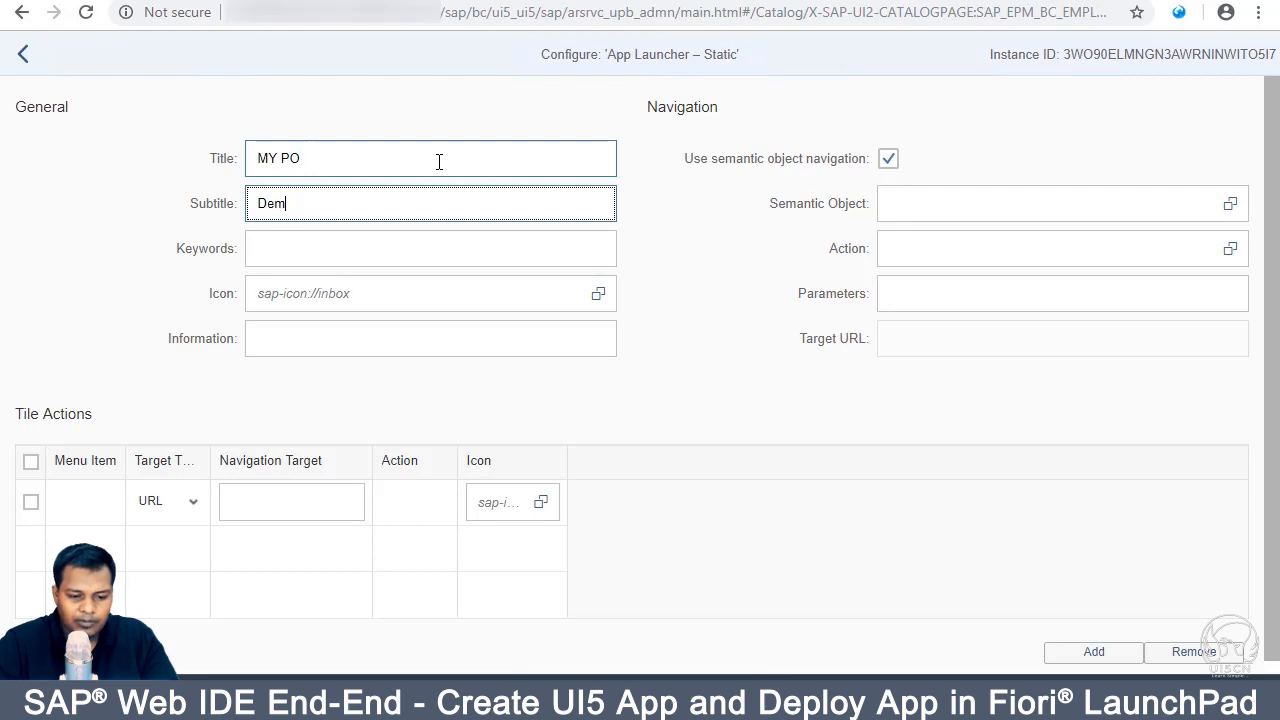
text(o PO APp)
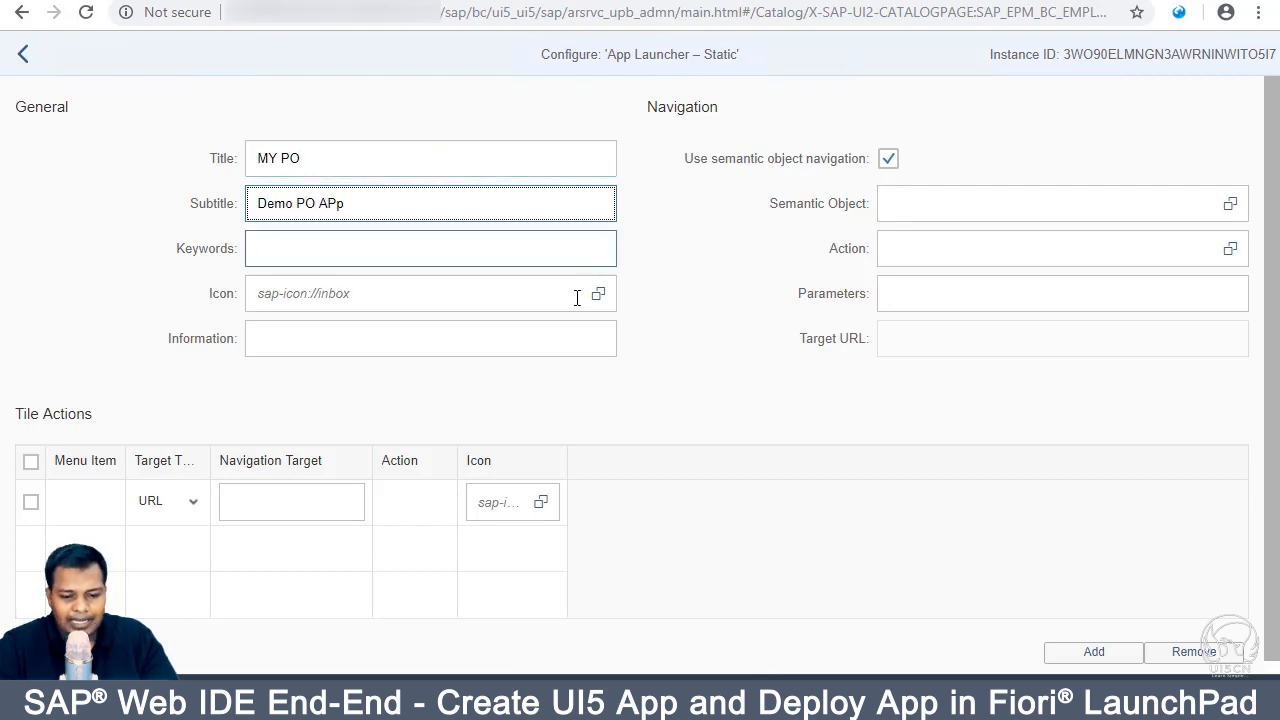
Step: Give the tile the person-with-dollar icon sap-icon://Fiori2/F0021
click(597, 297)
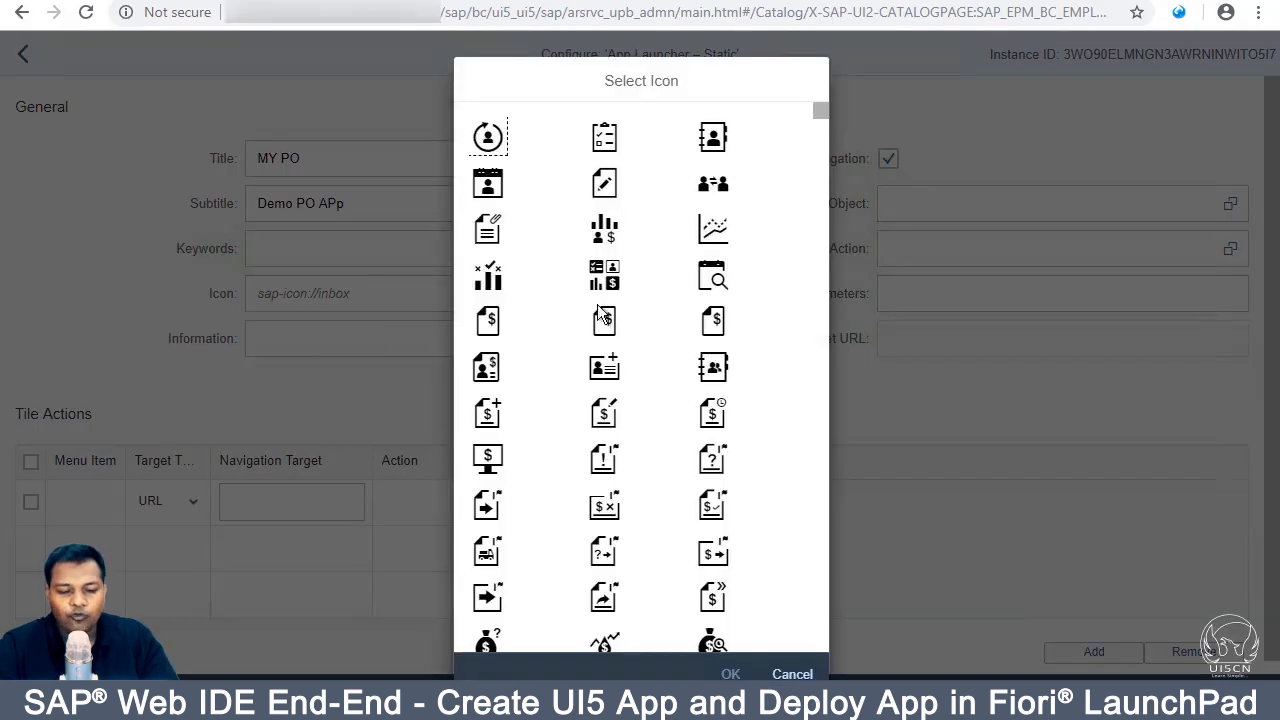
click(487, 370)
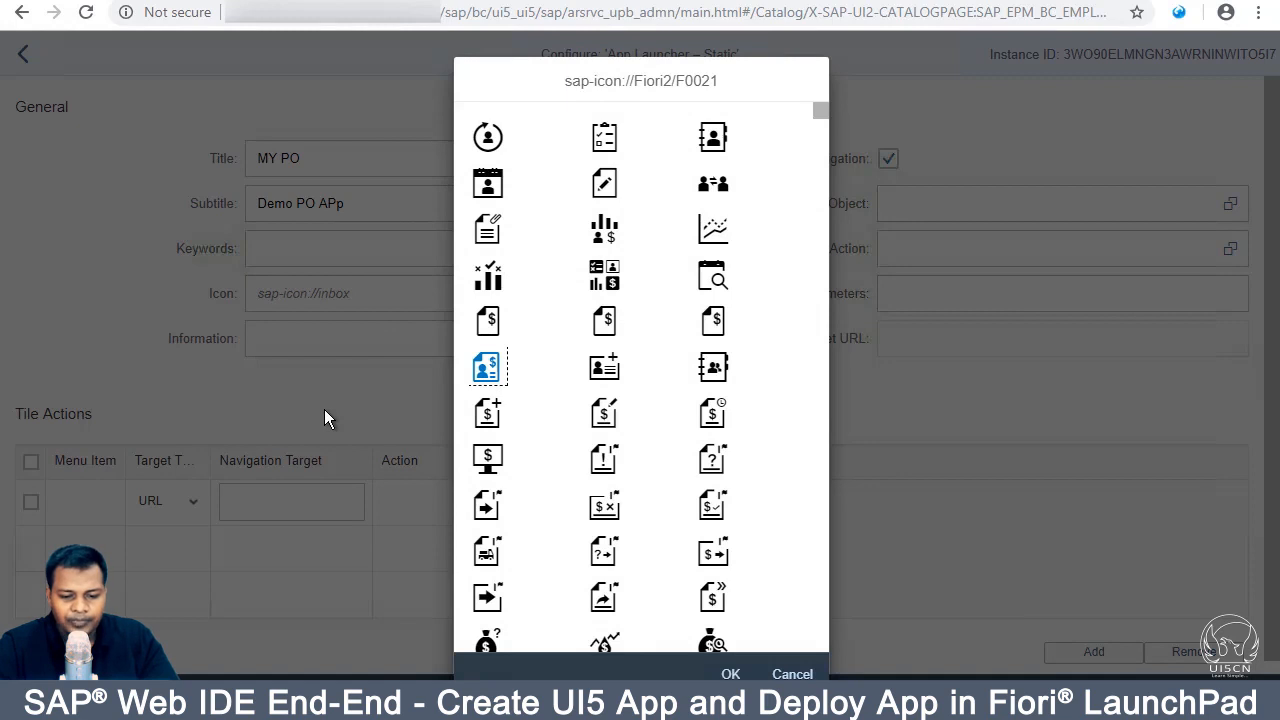
click(730, 674)
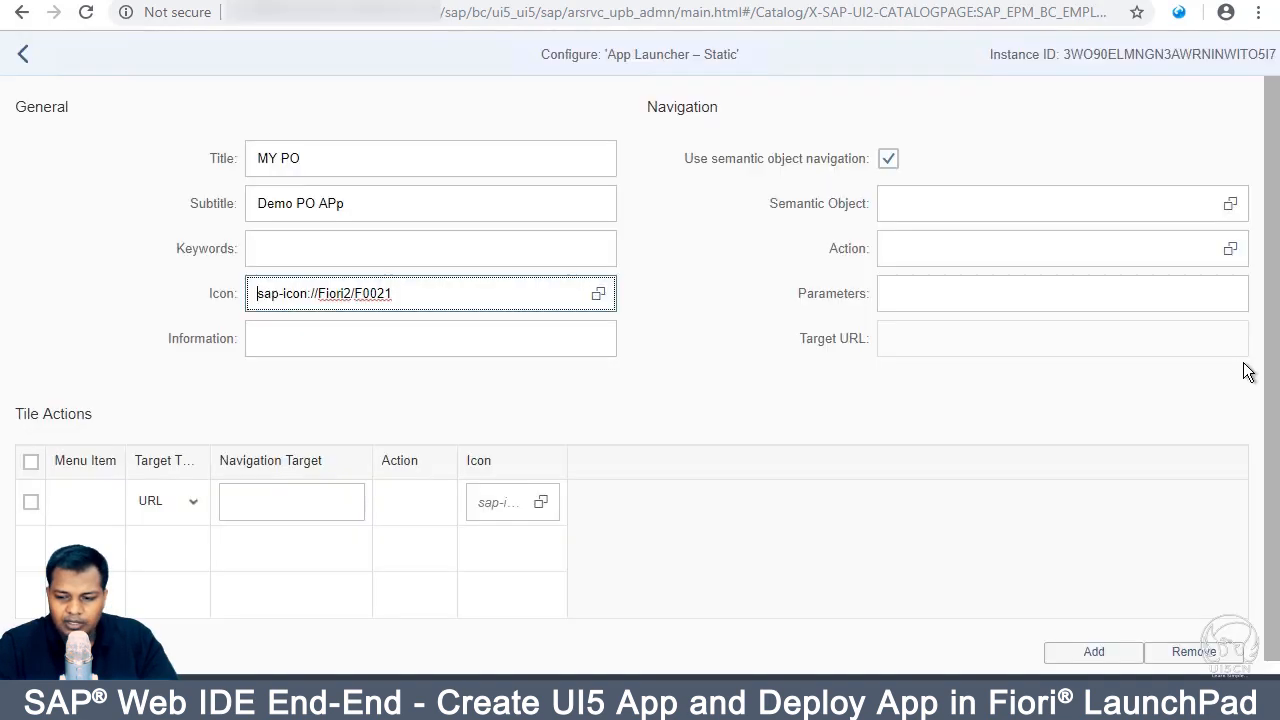
click(1046, 212)
Step: Point the MY PO tile at semantic object zdemo with action demo and save it
click(1231, 204)
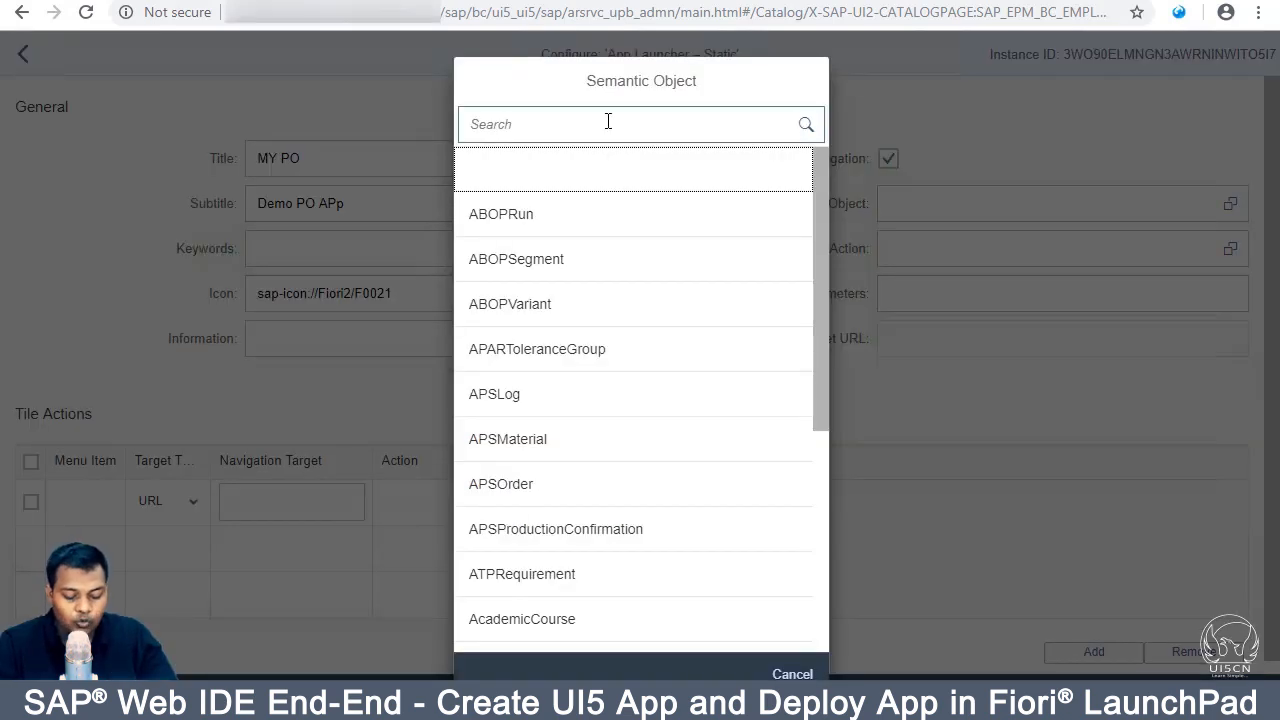
click(608, 121)
text(zdemo)
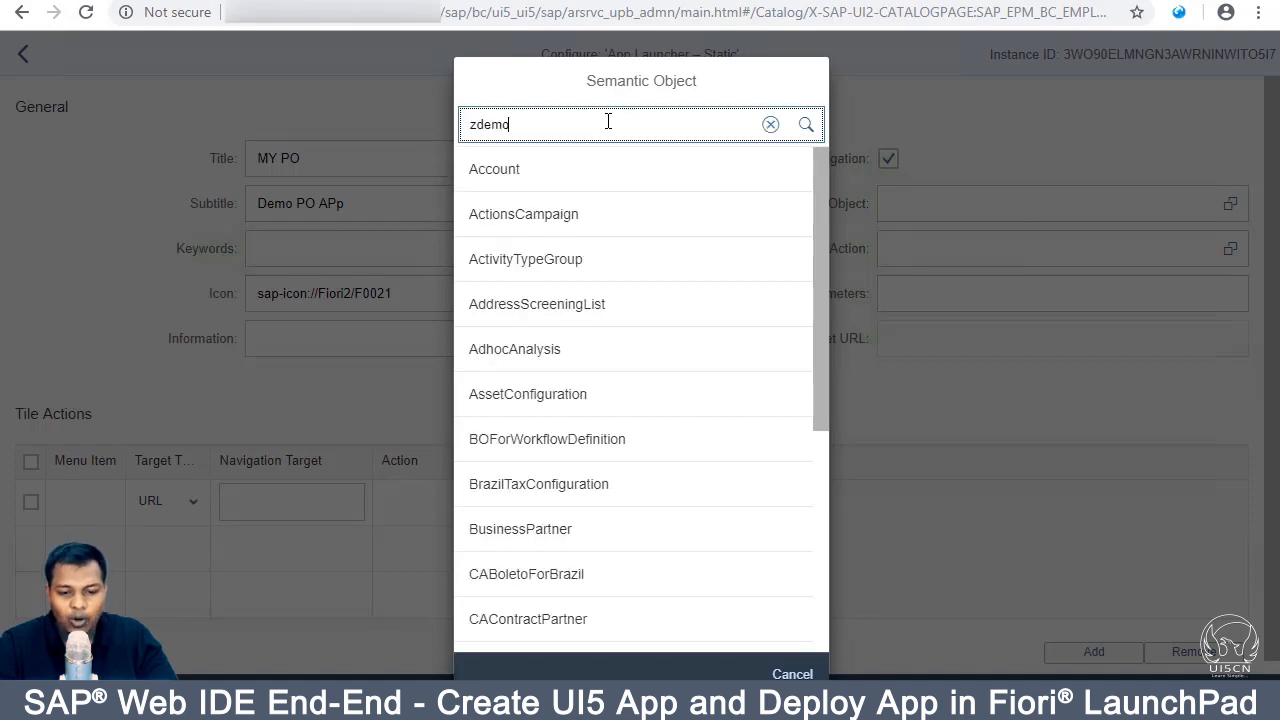
click(563, 180)
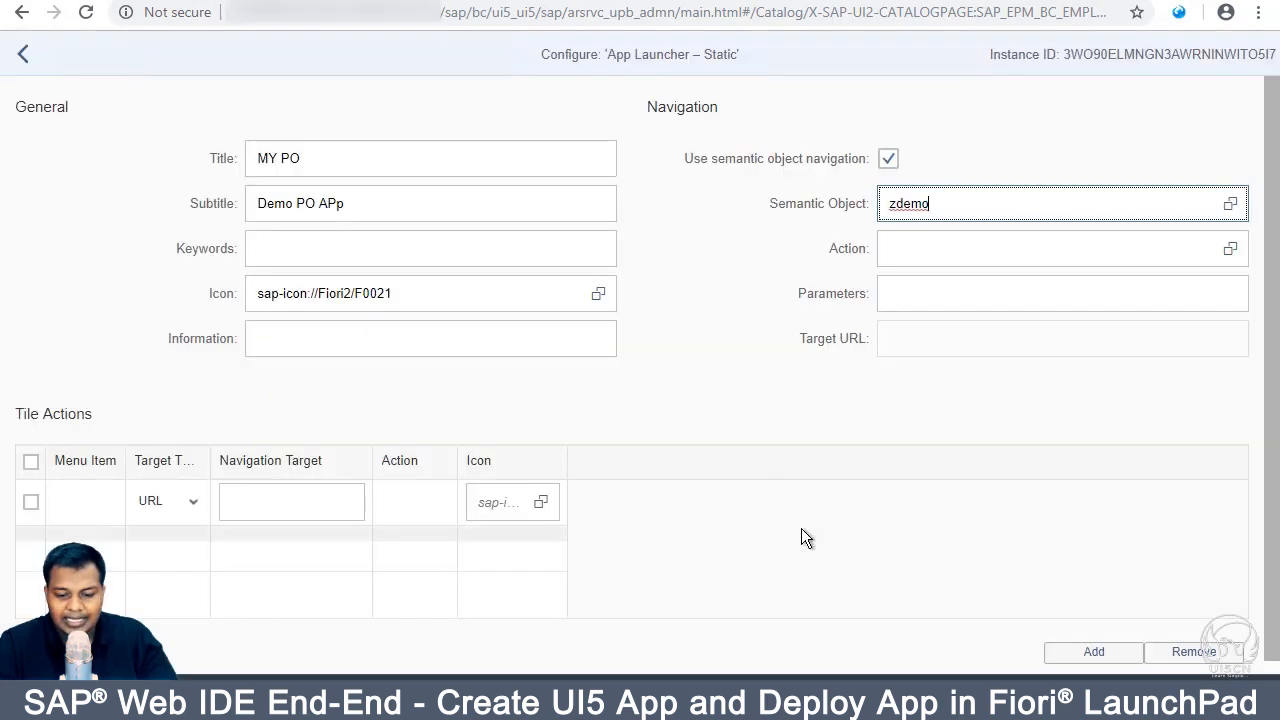
text(demo)
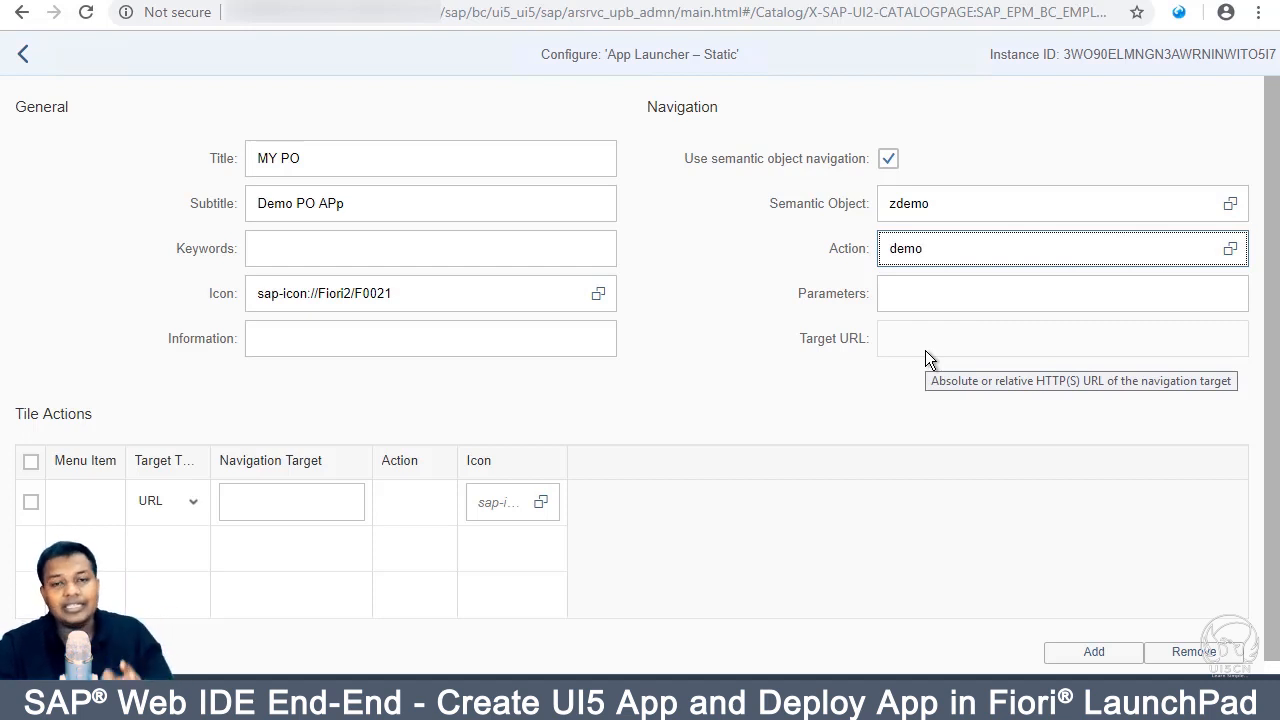
click(943, 297)
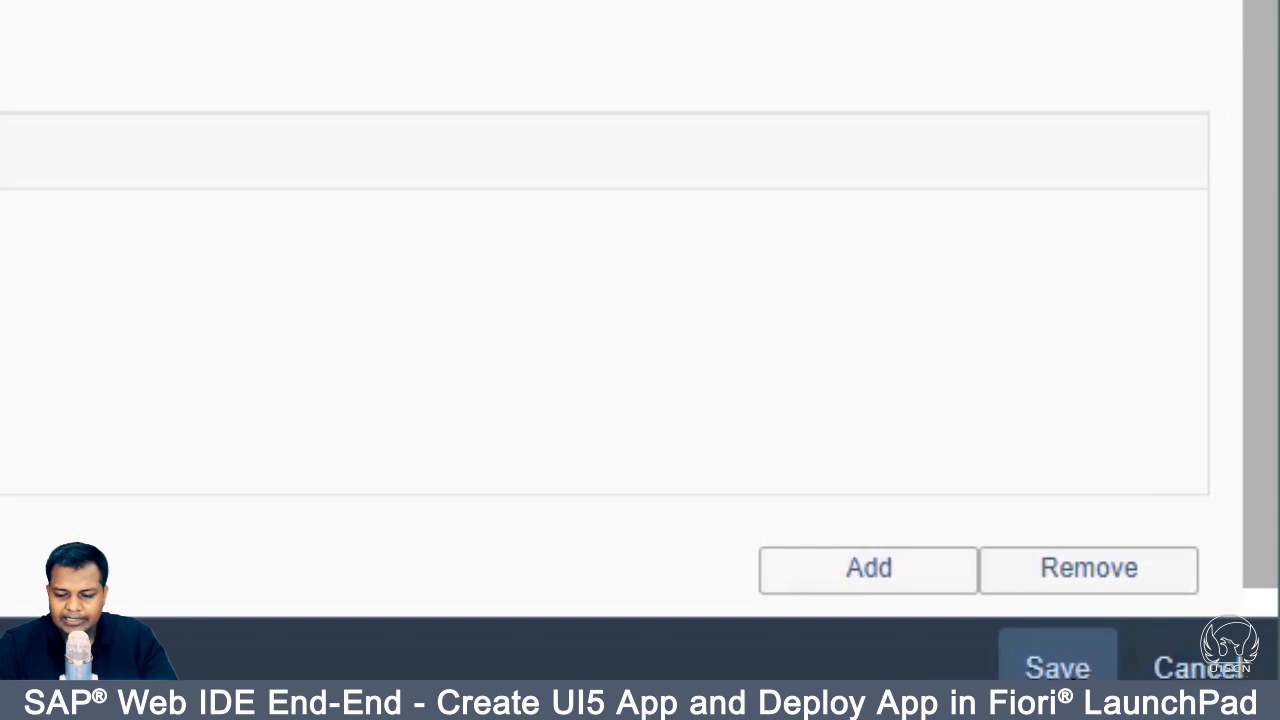
click(1057, 667)
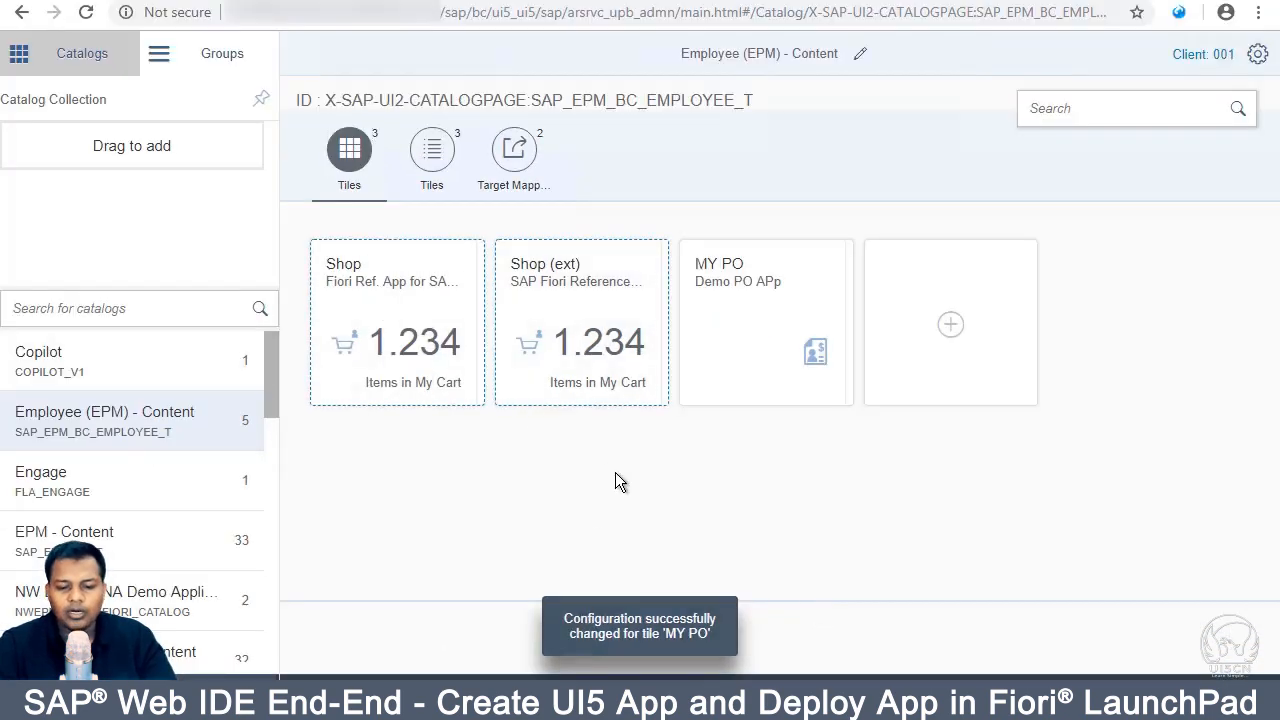
Step: Correct the MY PO subtitle capitalisation to Demo PO App and save the tile
click(771, 315)
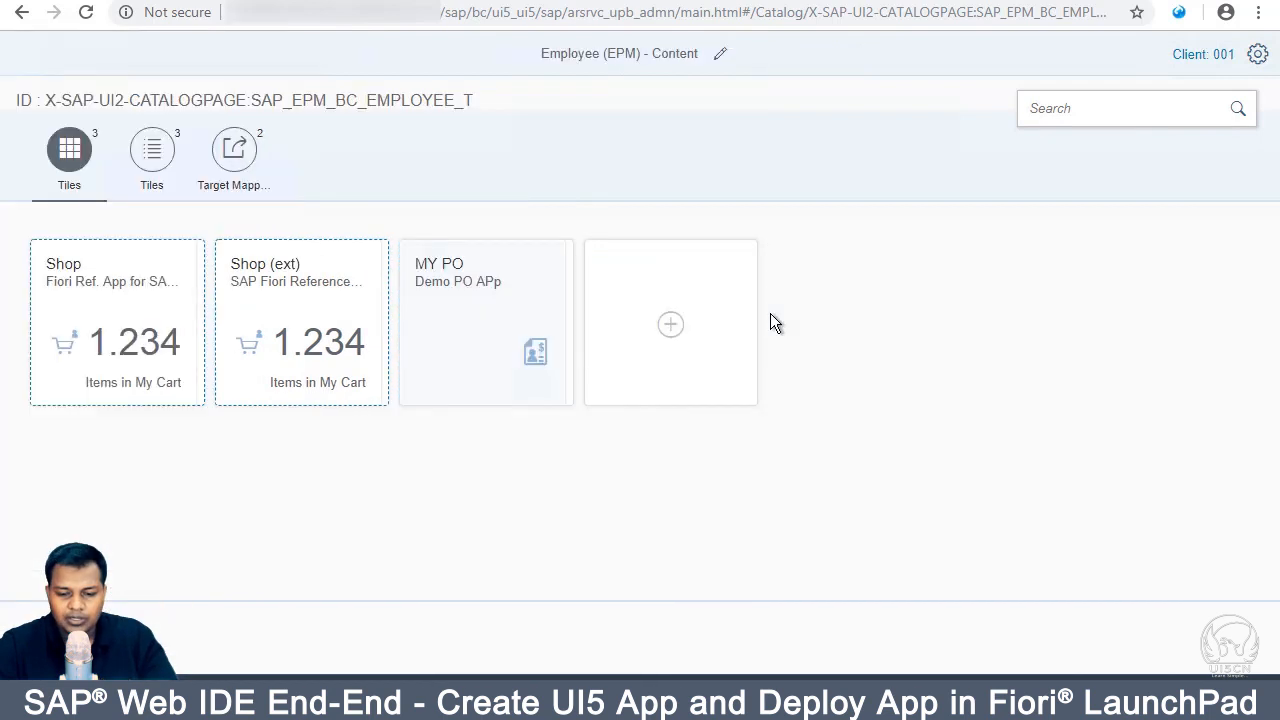
click(433, 320)
click(417, 202)
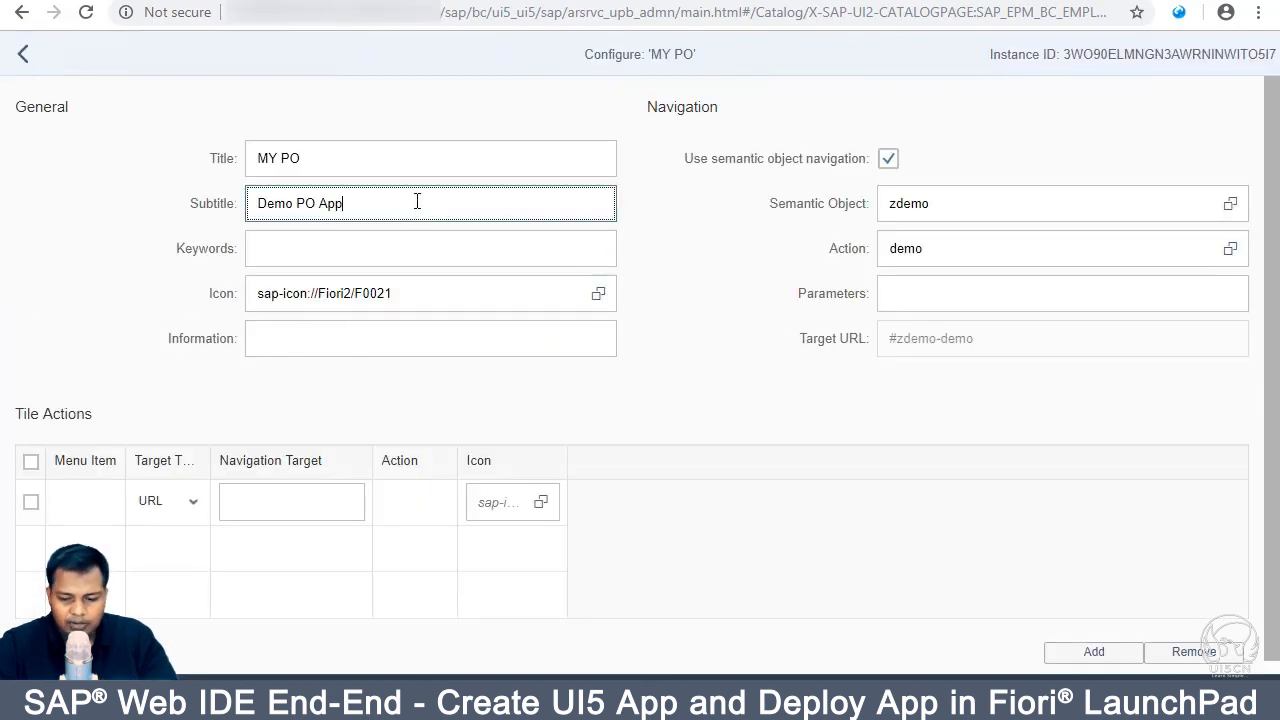
click(1189, 697)
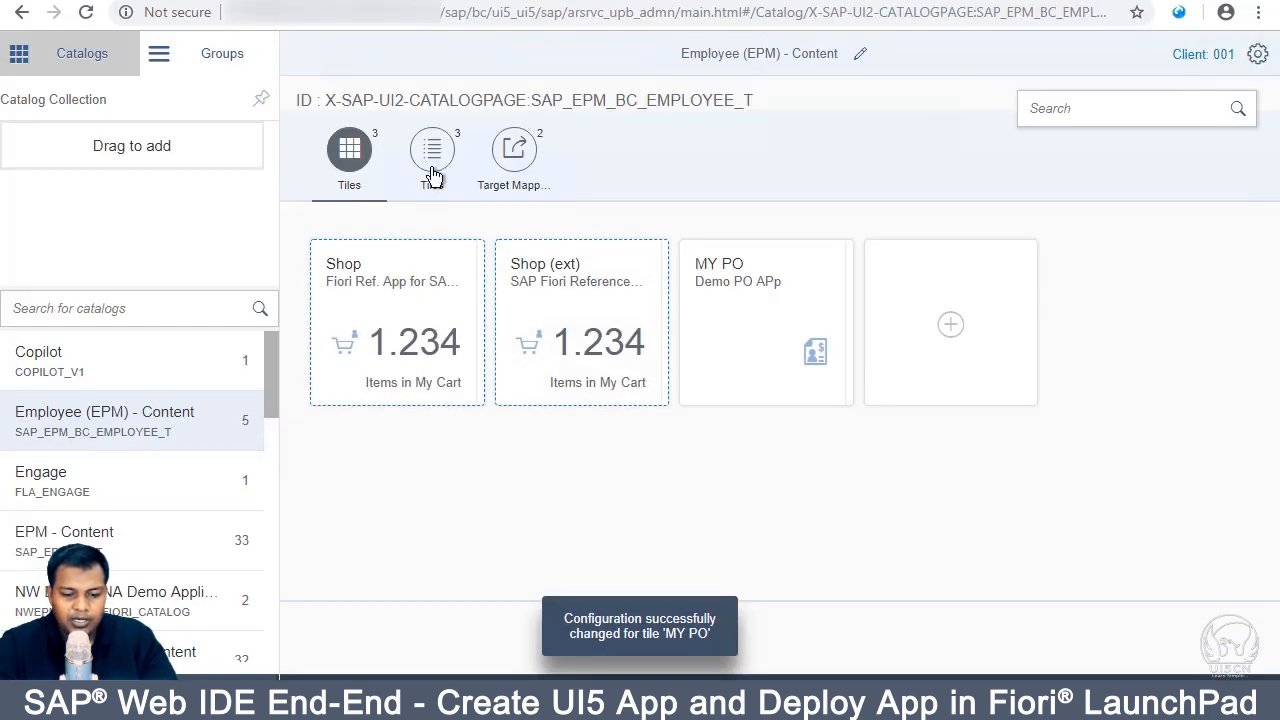
Step: Reopen MY PO's configuration from the tiles list view and review its zdemo-demo navigation
click(432, 168)
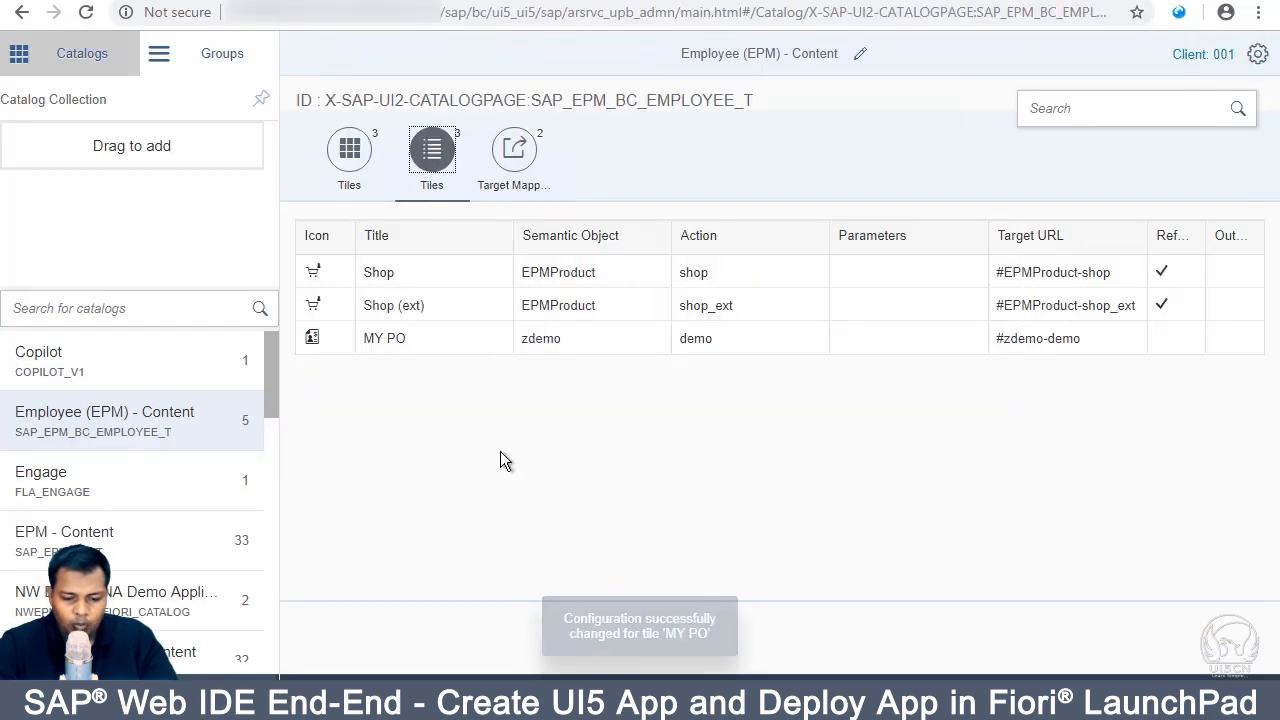
click(313, 336)
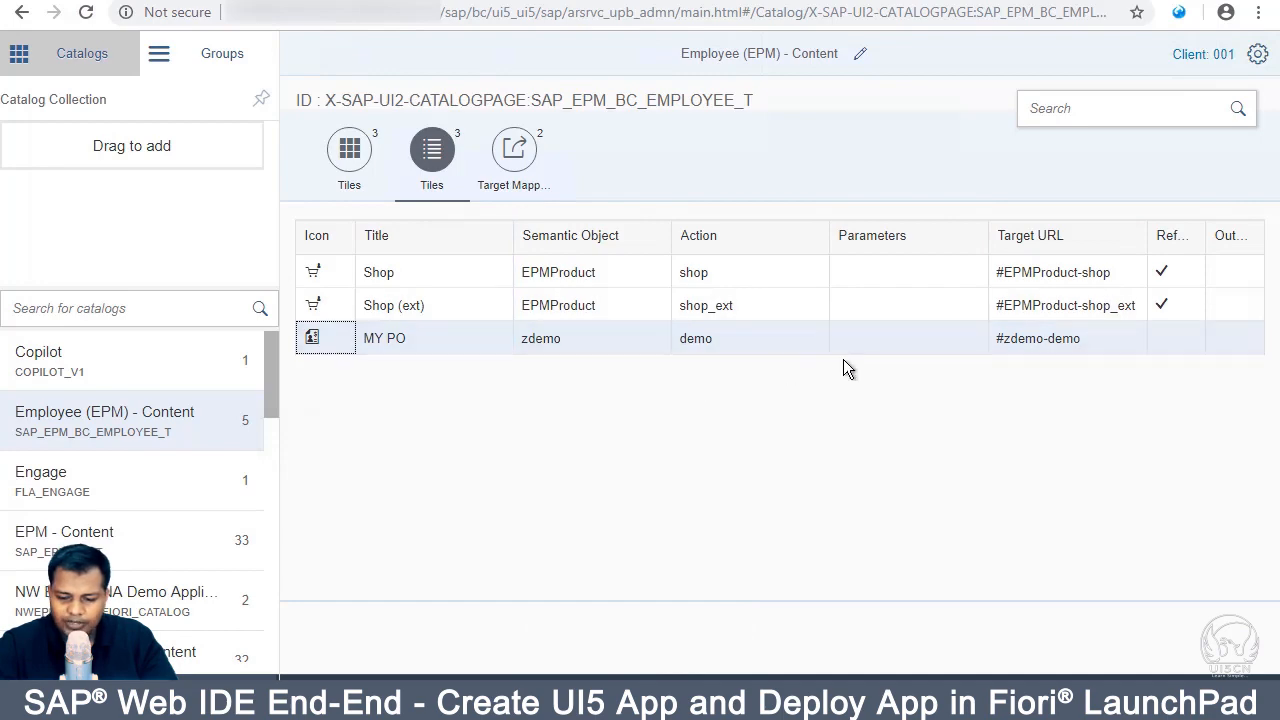
click(580, 647)
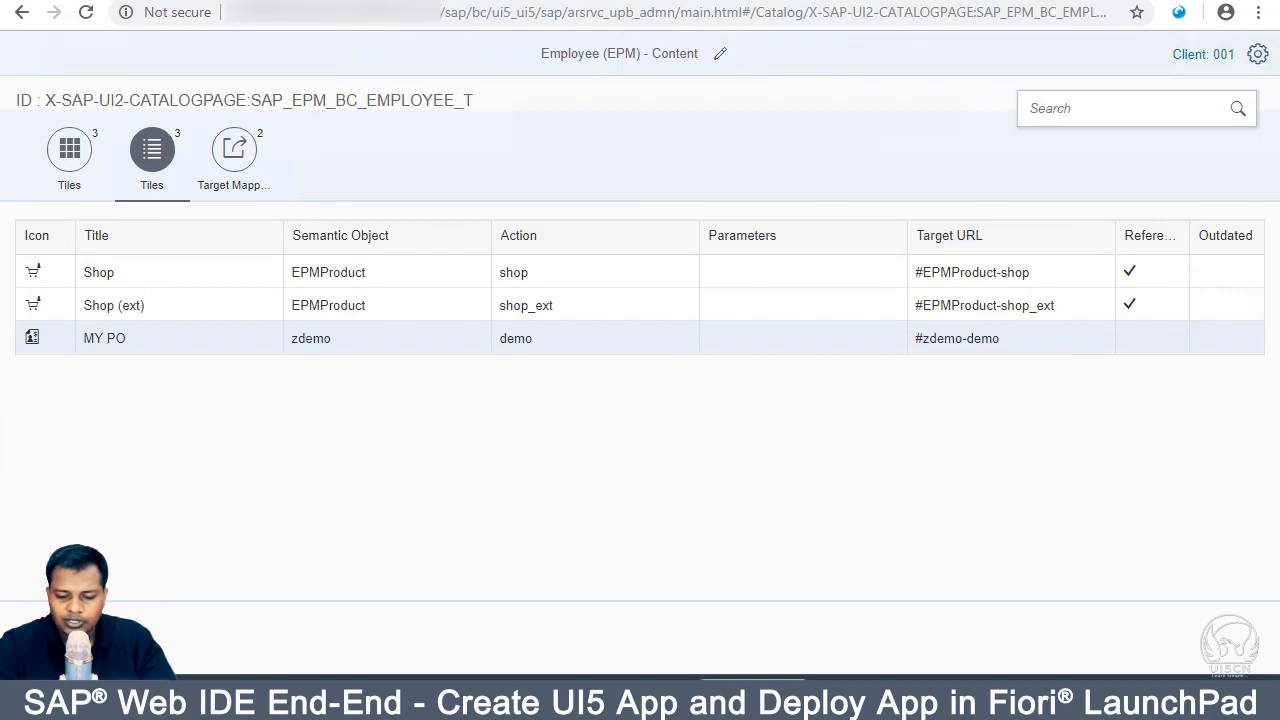
click(1004, 239)
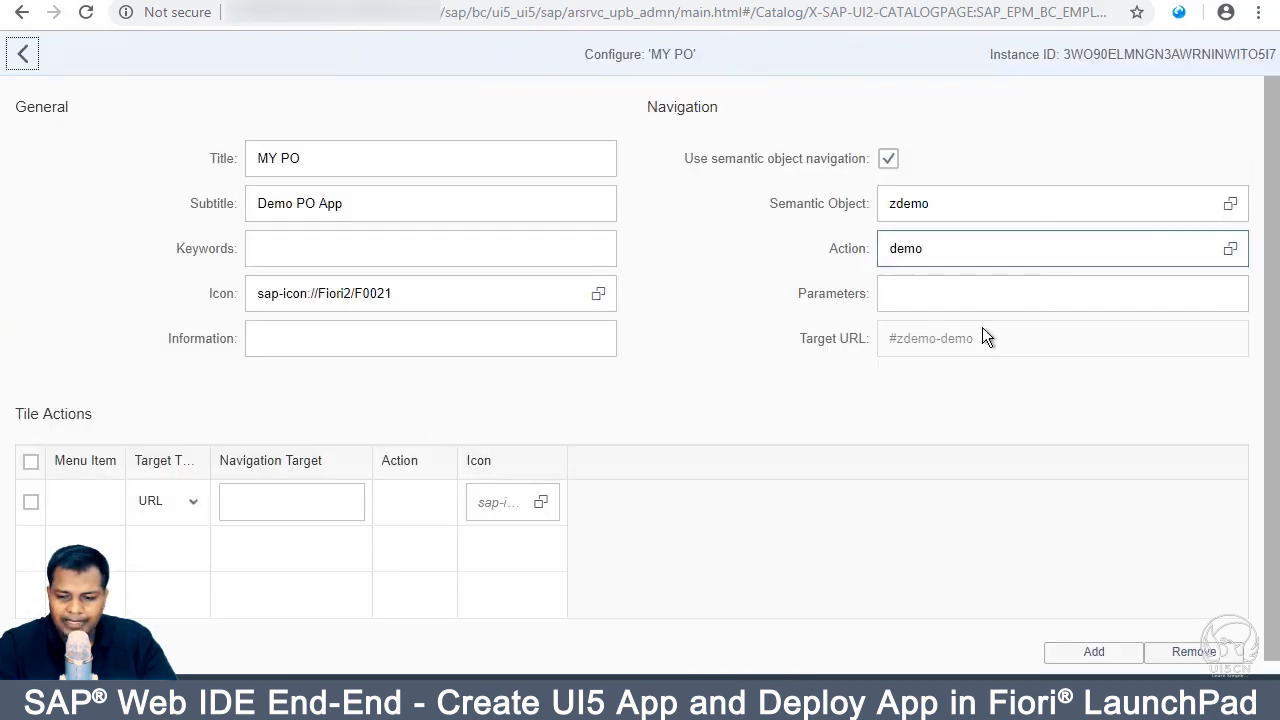
click(1015, 305)
scroll(1017, 314, down, 1)
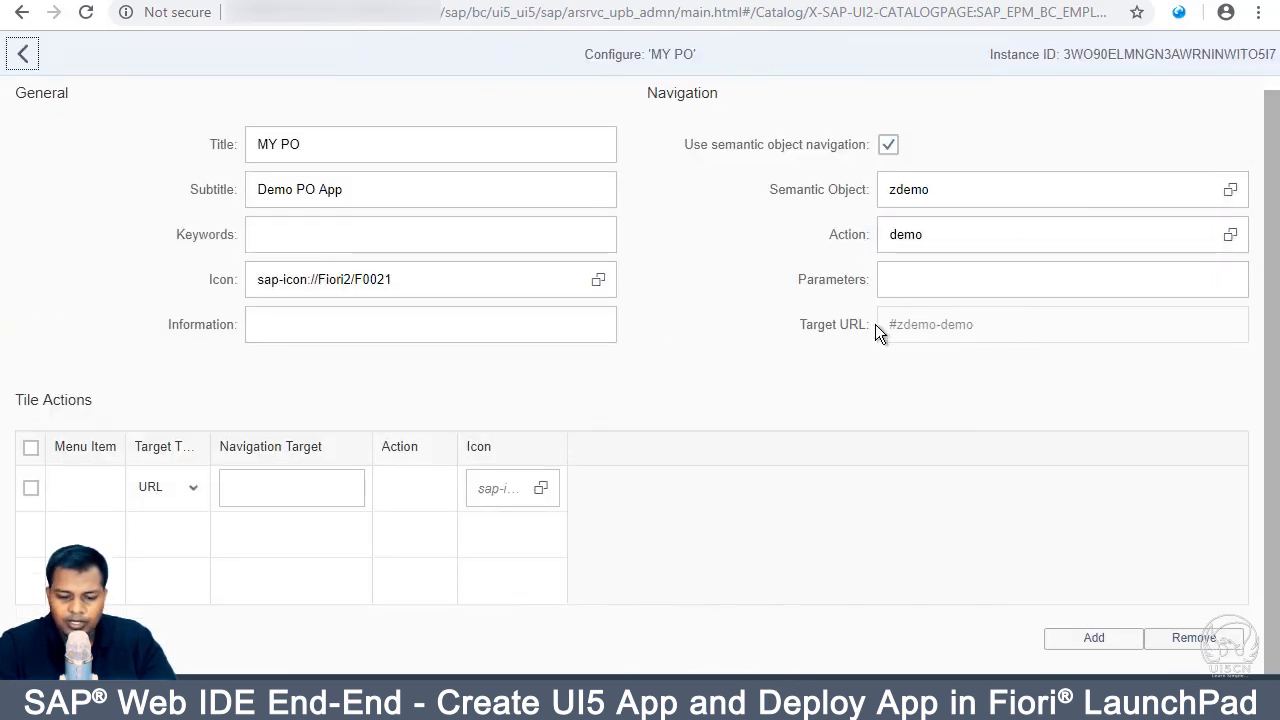
Step: Save MY PO again and create a new blank target mapping in the Employee (EPM) catalog
click(1183, 698)
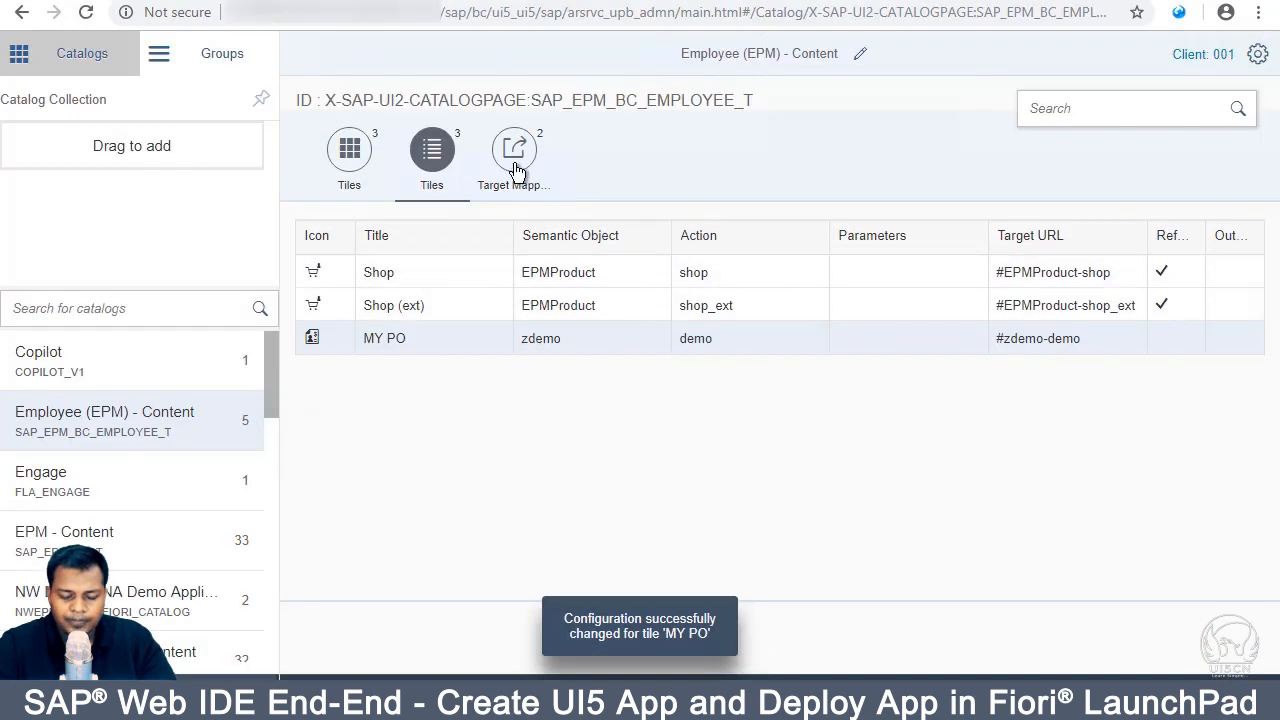
click(514, 150)
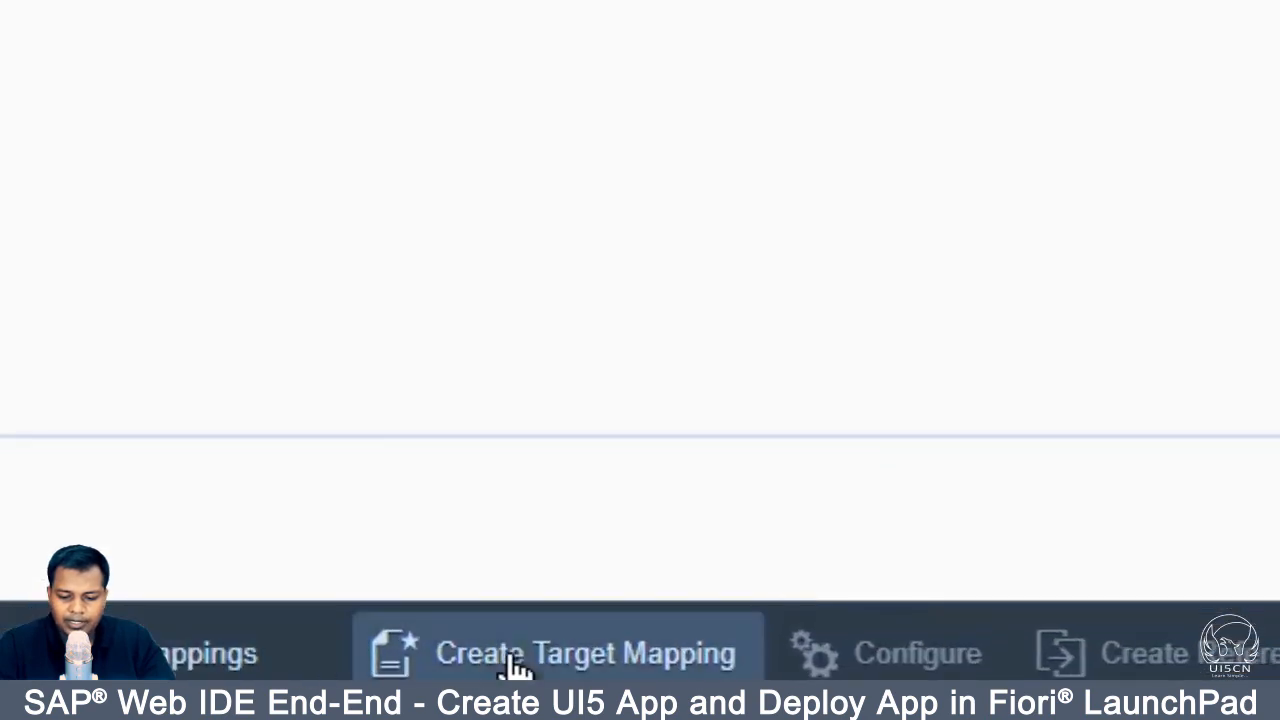
click(516, 664)
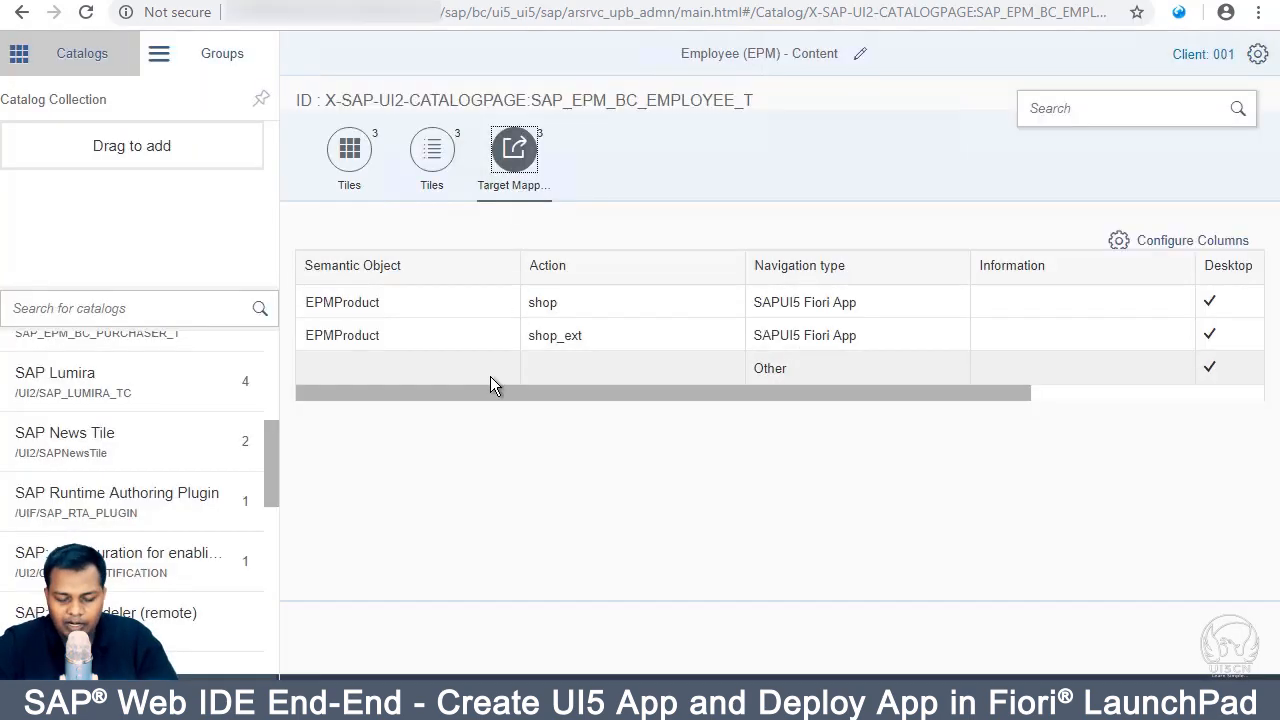
click(490, 374)
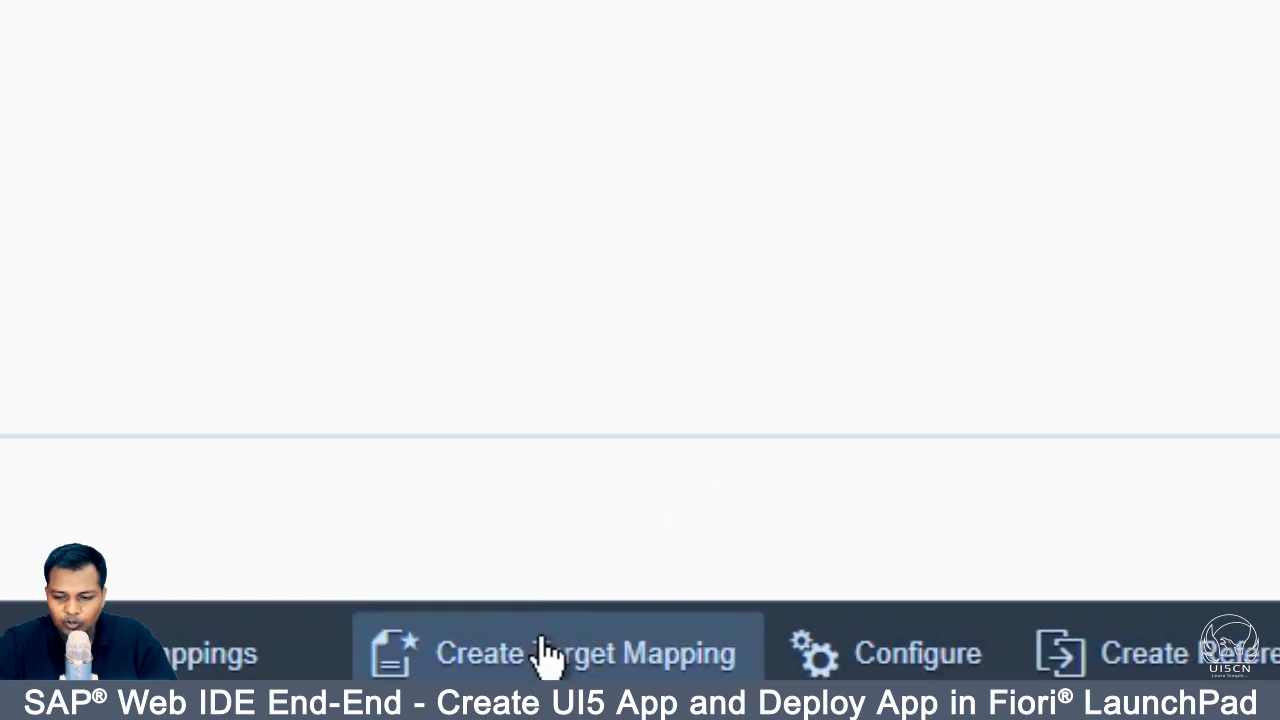
click(580, 678)
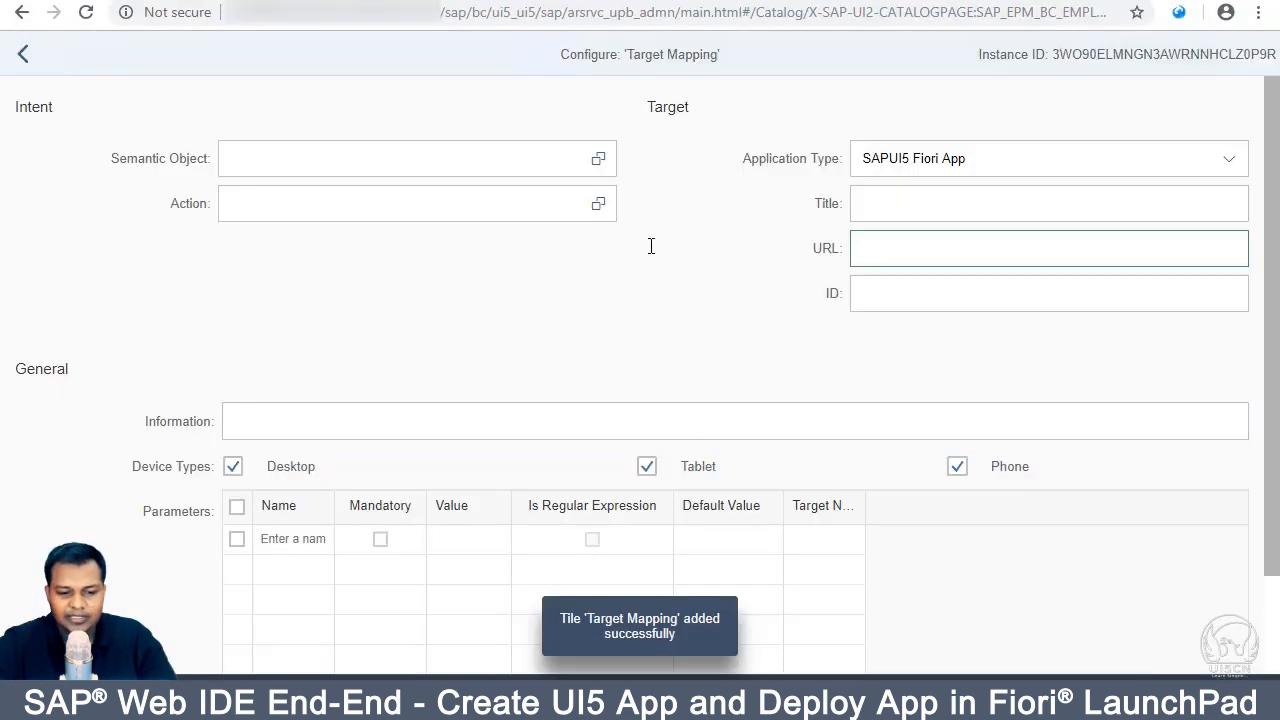
Step: Give the new target mapping semantic object zdemo and action demo
click(600, 159)
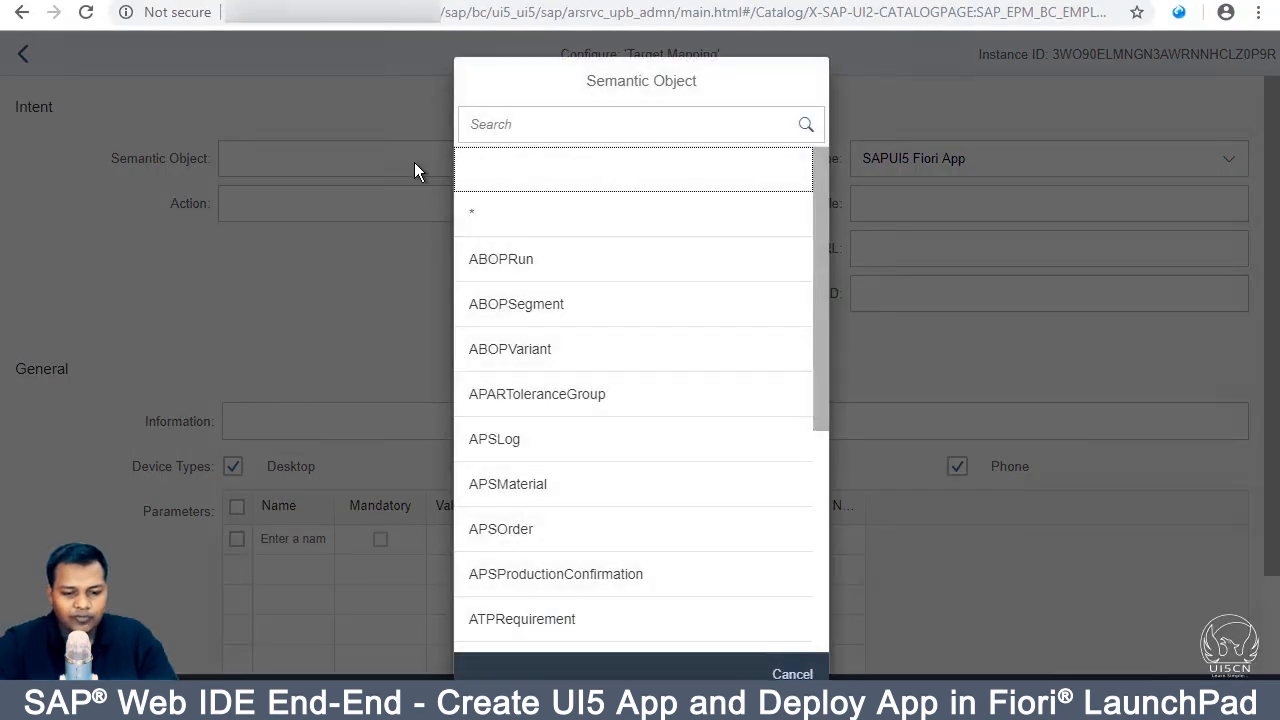
click(550, 123)
text(zdemo)
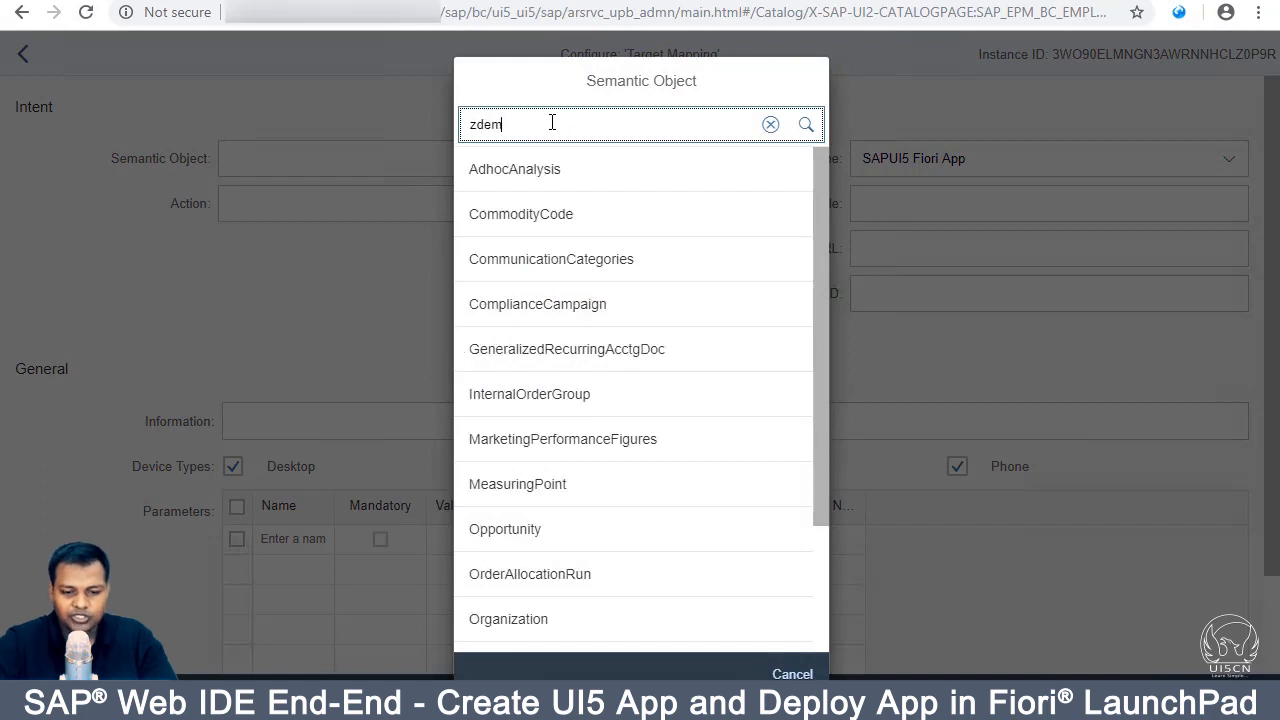
click(567, 172)
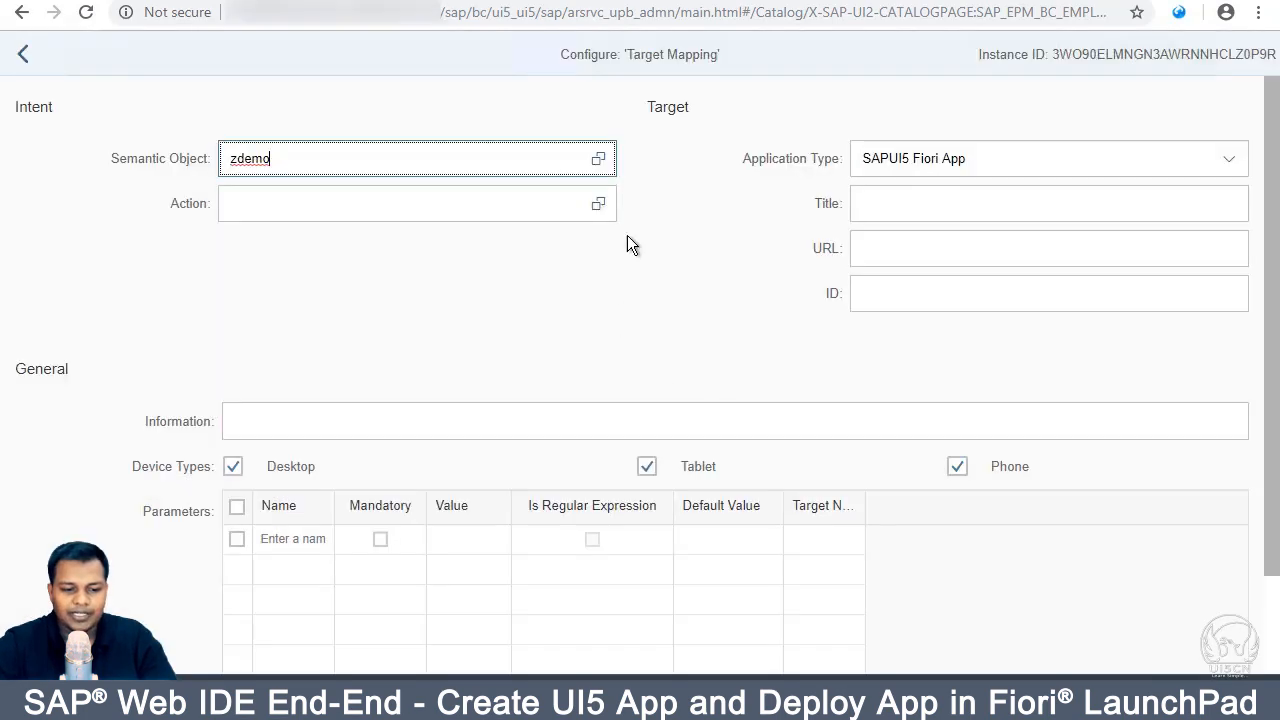
click(506, 210)
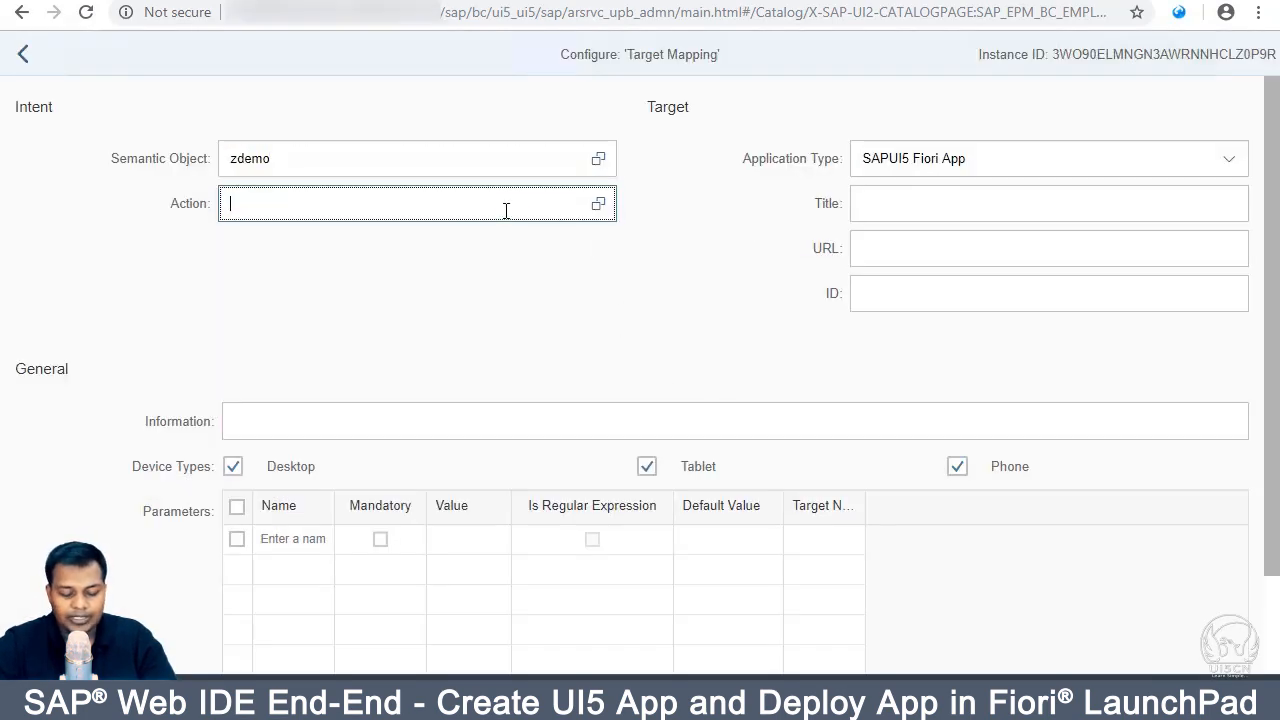
text(demo)
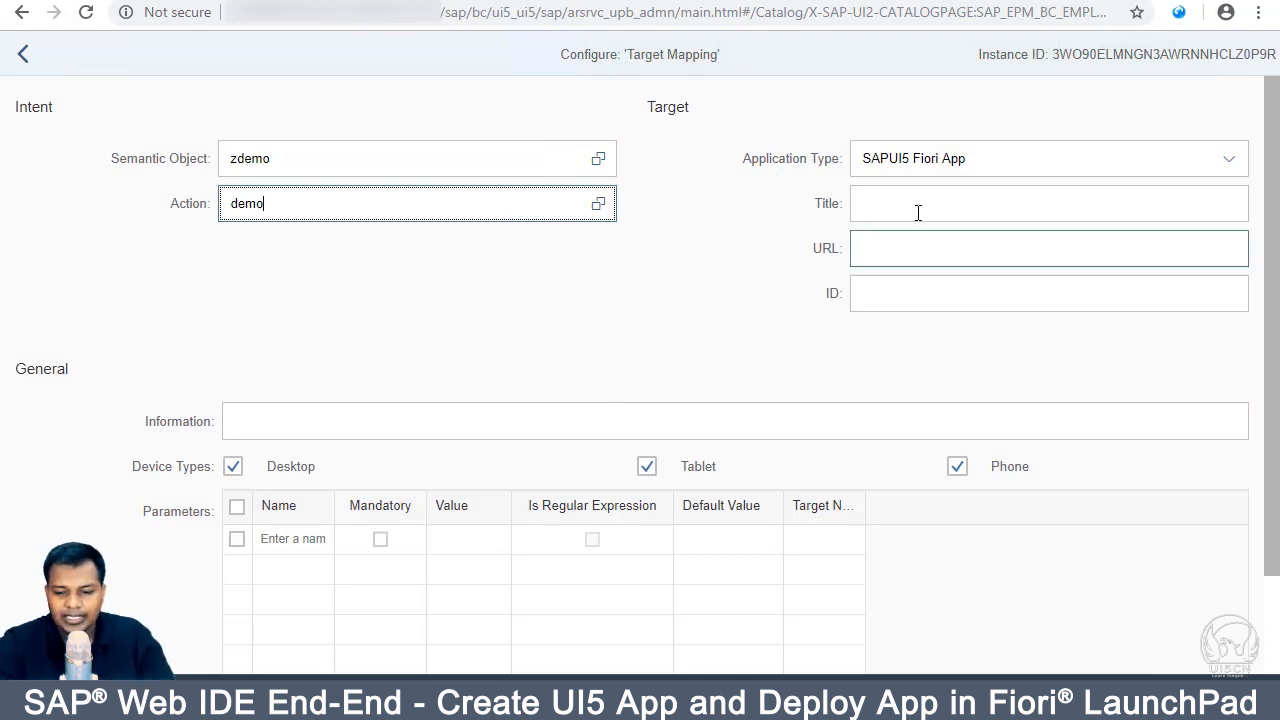
Step: Enter MY AP as the target application title, then switch to the Launchpad home tab
click(993, 202)
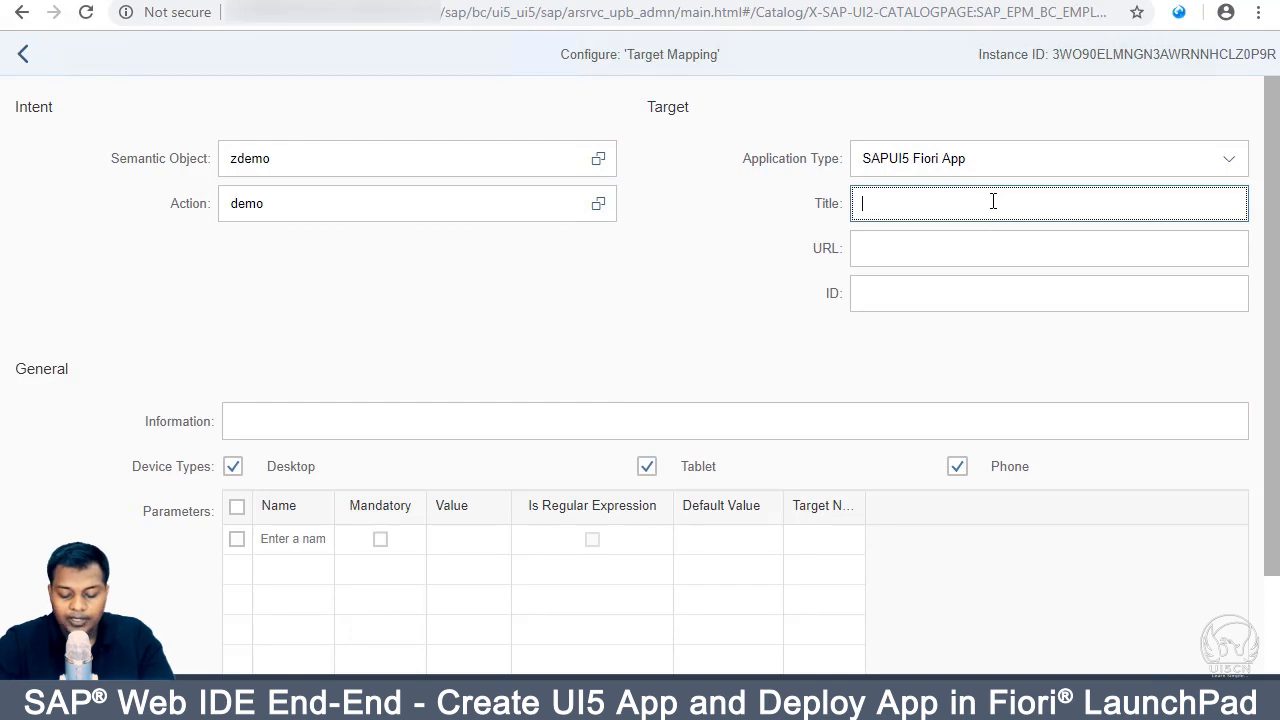
text(MY AP)
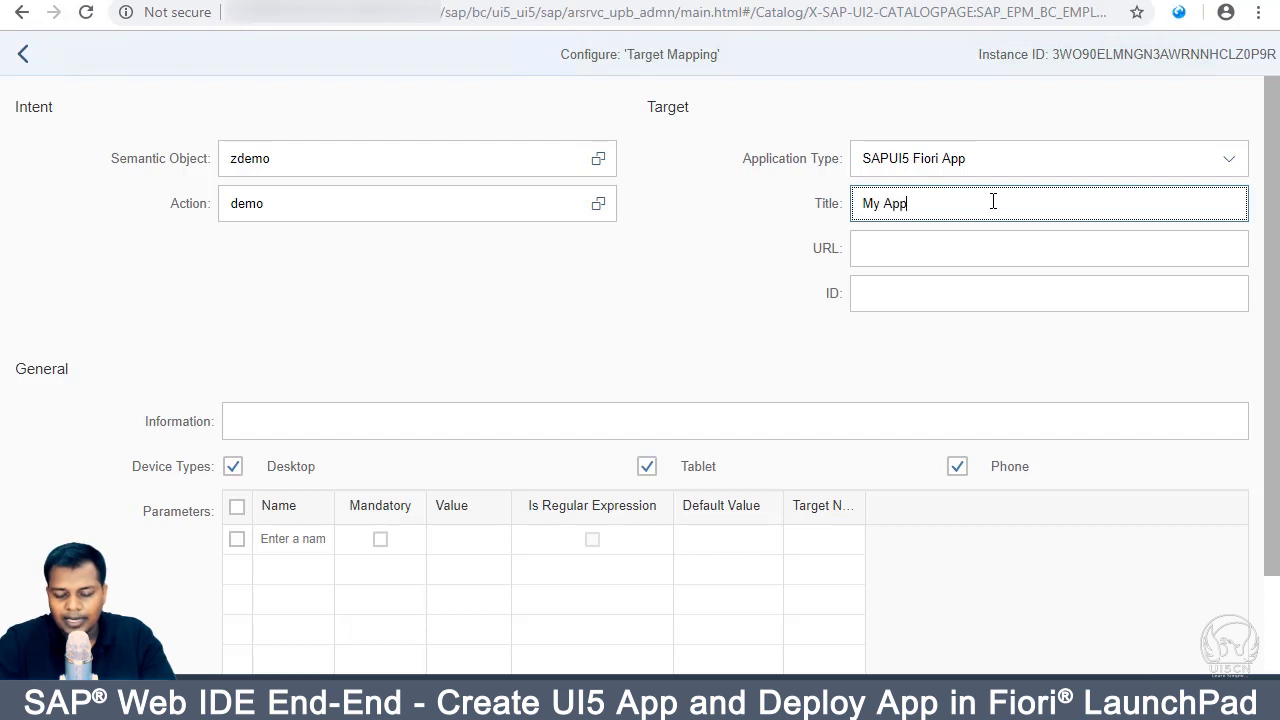
click(949, 246)
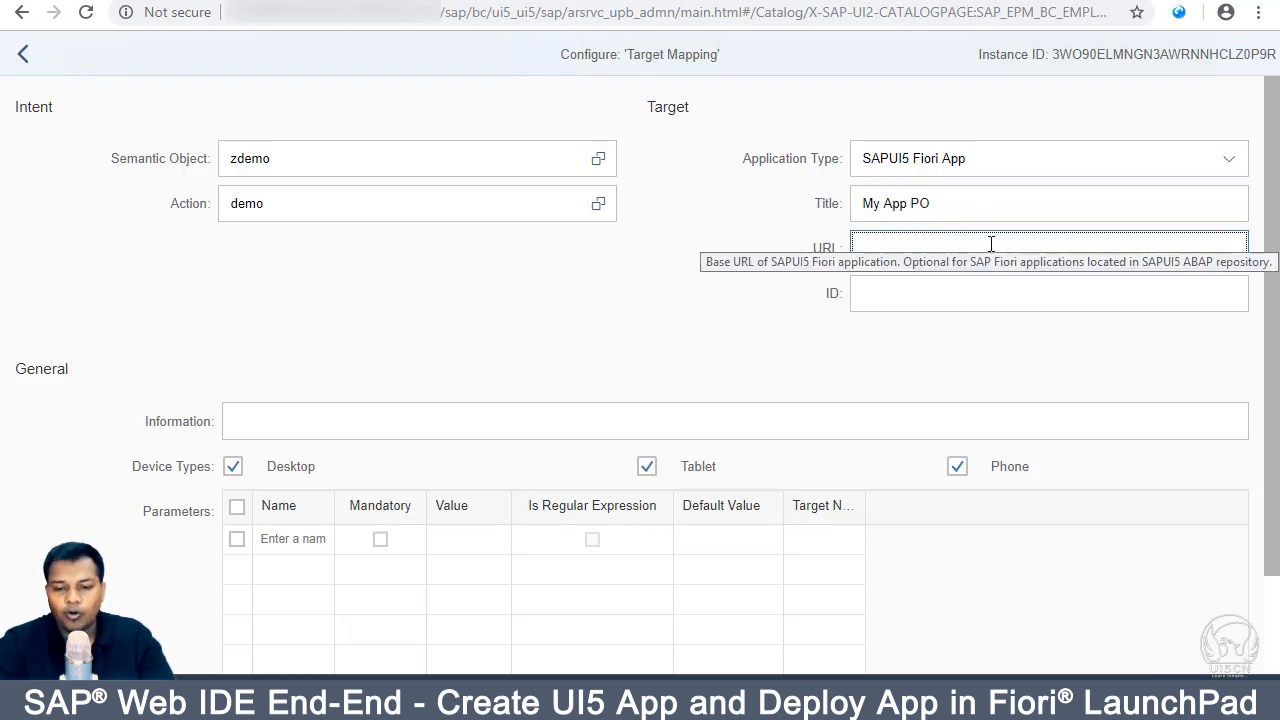
click(815, 1)
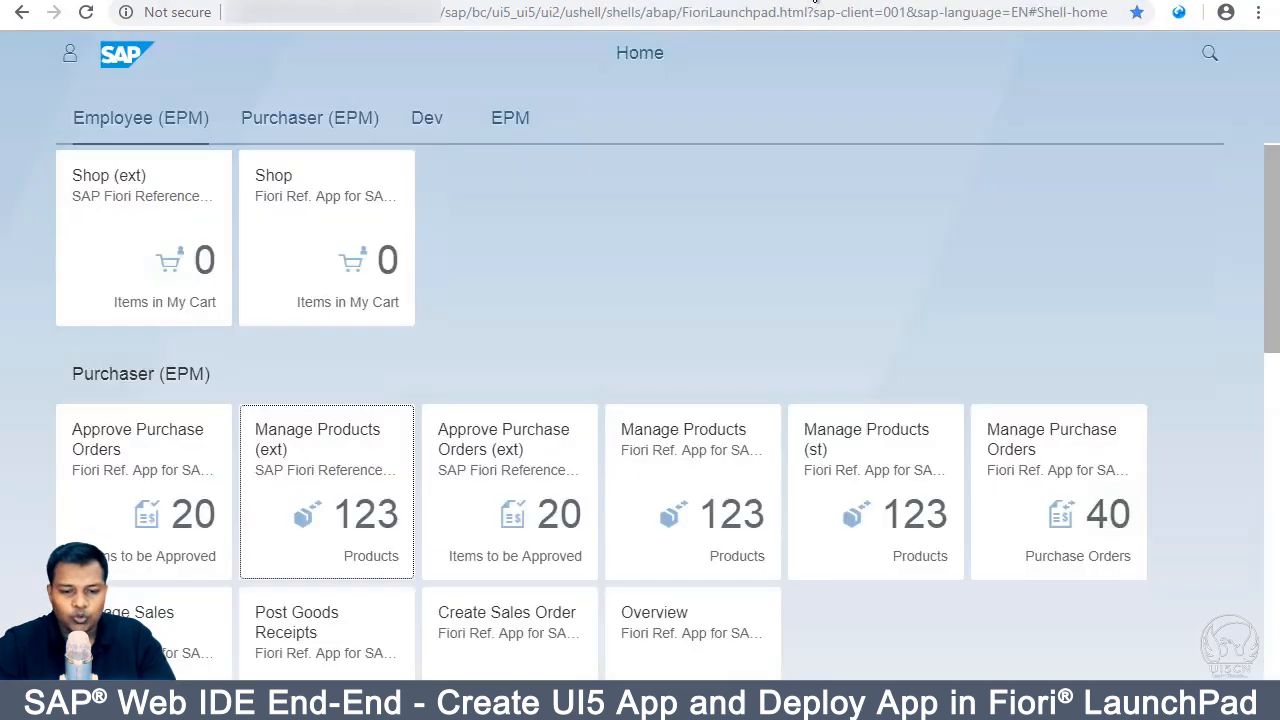
Step: Test the zfirstapp SICF service in the browser and copy its /sap/bc/ui5_ui5/sap/zfirstapp path
click(632, 2)
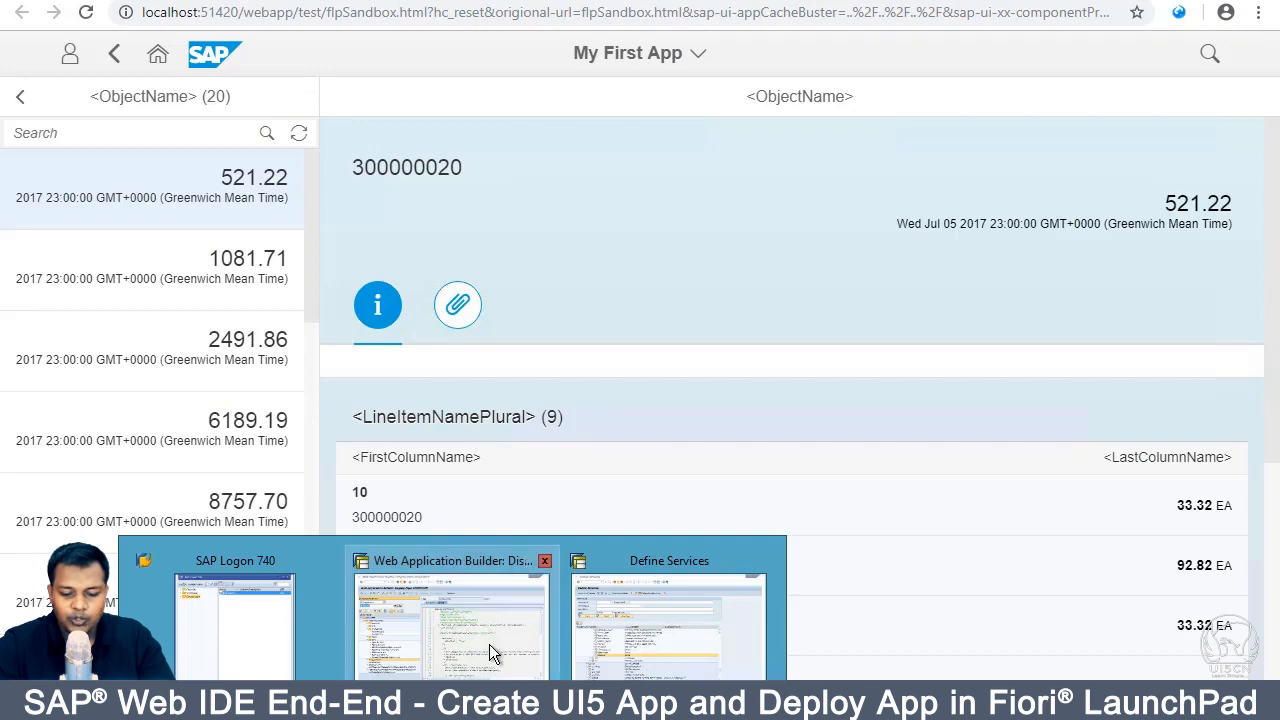
click(639, 650)
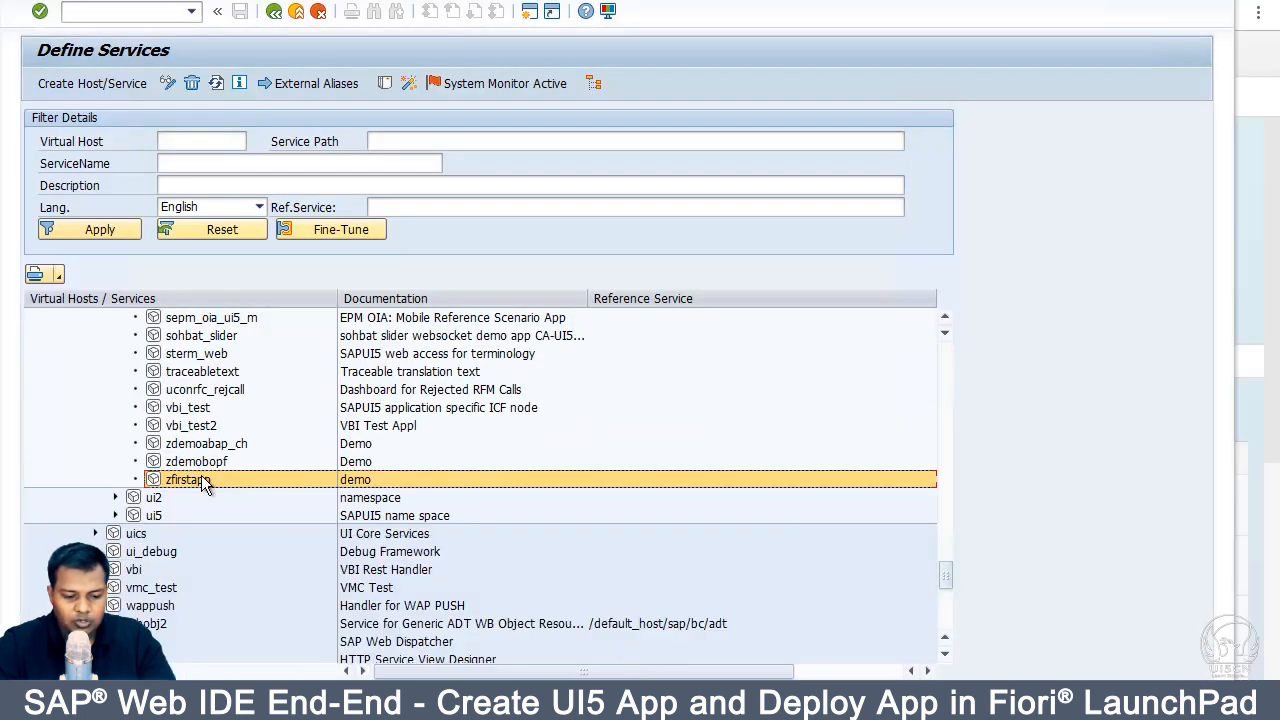
right_click(201, 477)
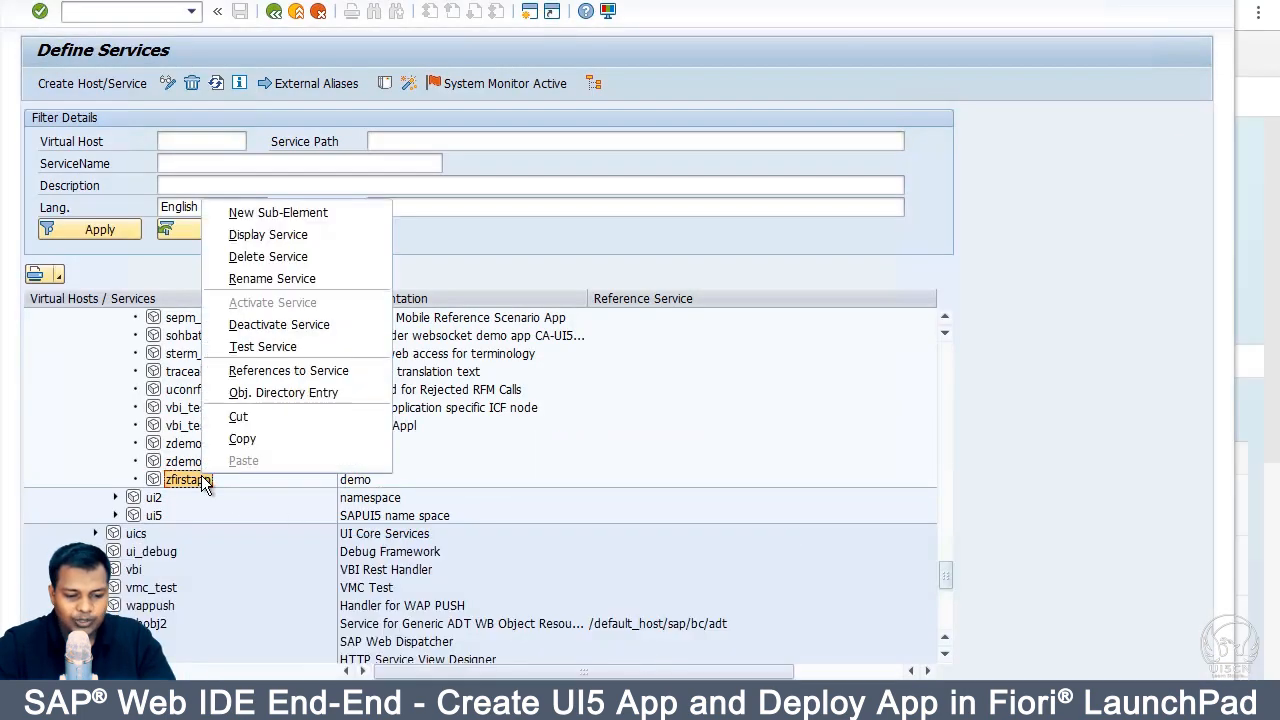
click(271, 349)
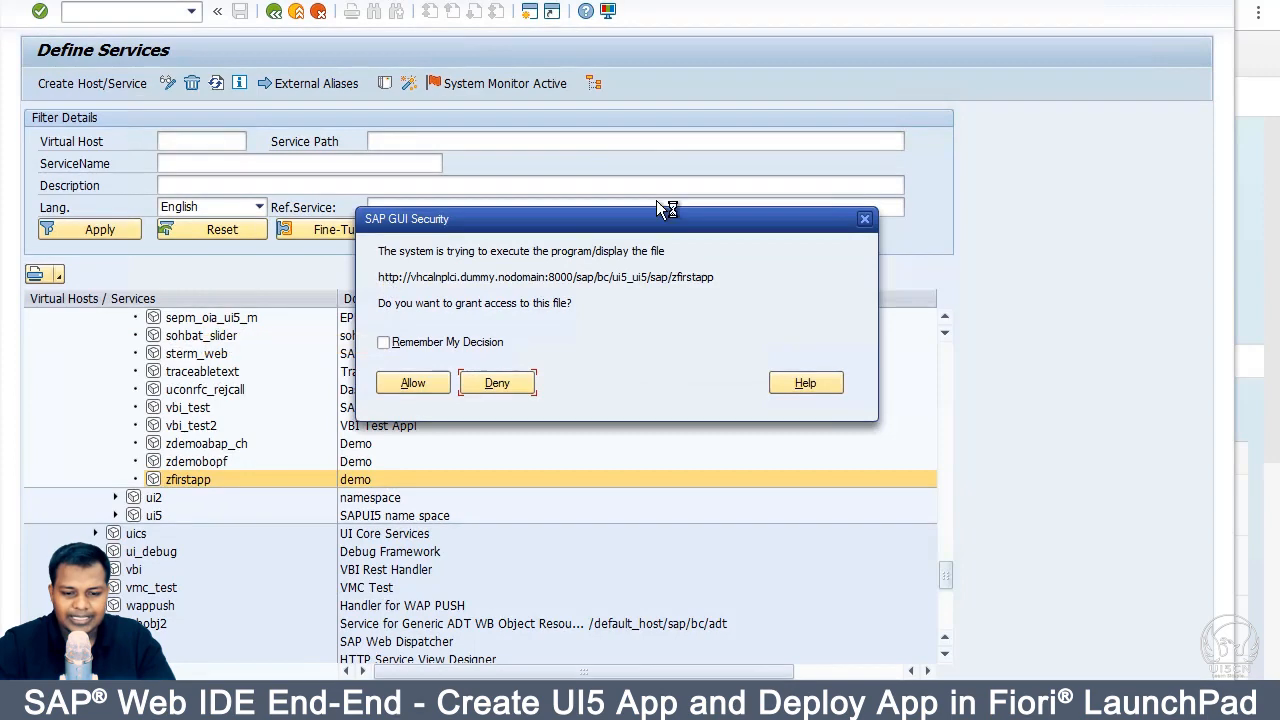
click(430, 390)
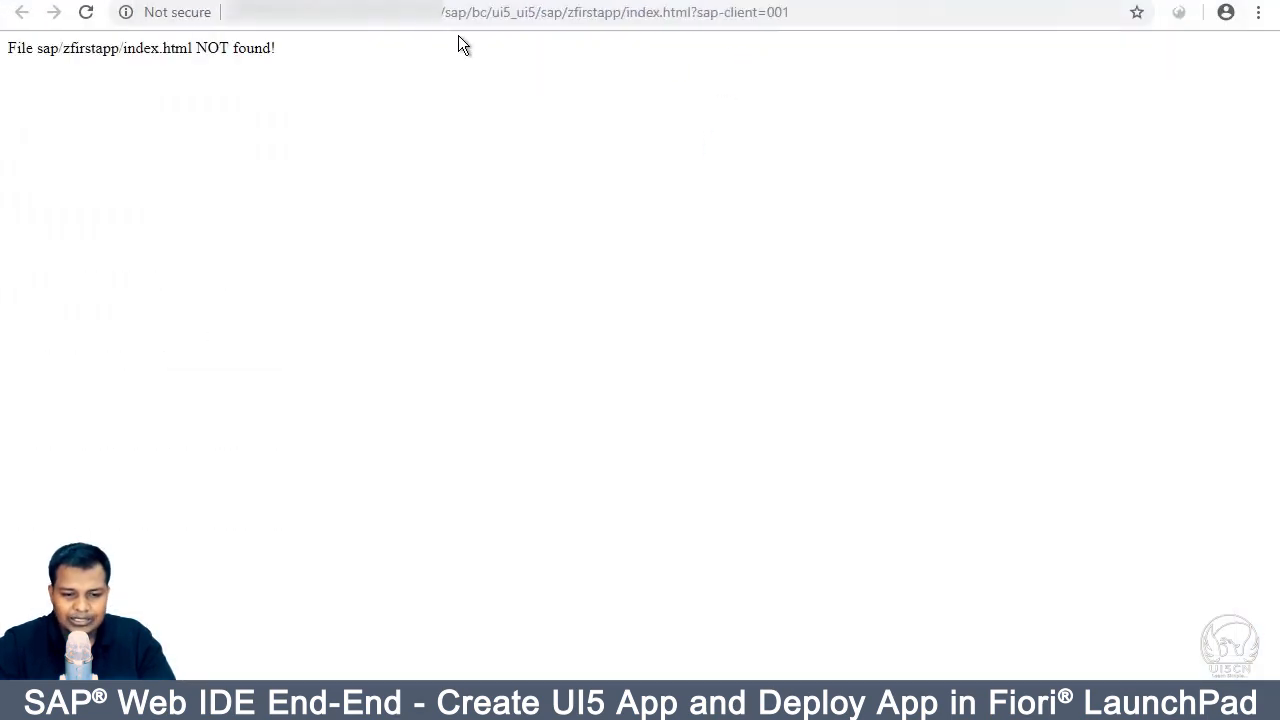
drag(441, 12, 624, 12)
key(ctrl+c)
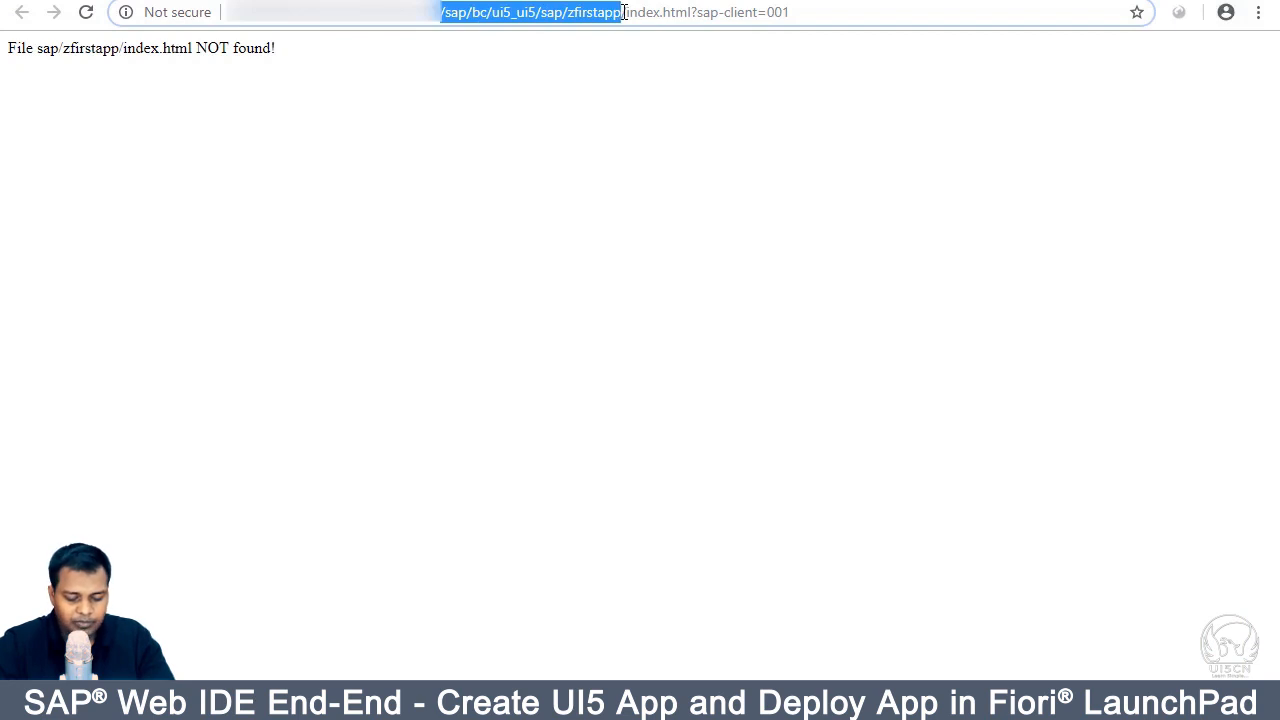
click(456, 702)
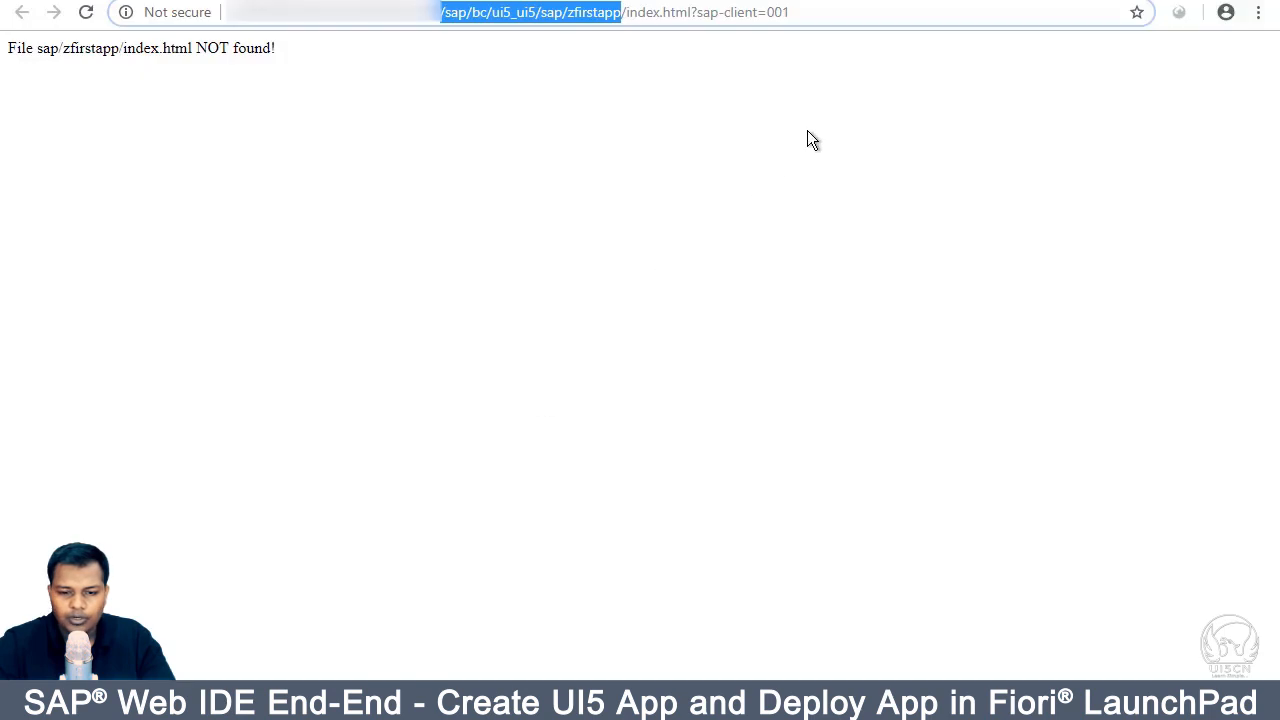
key(alt+Tab)
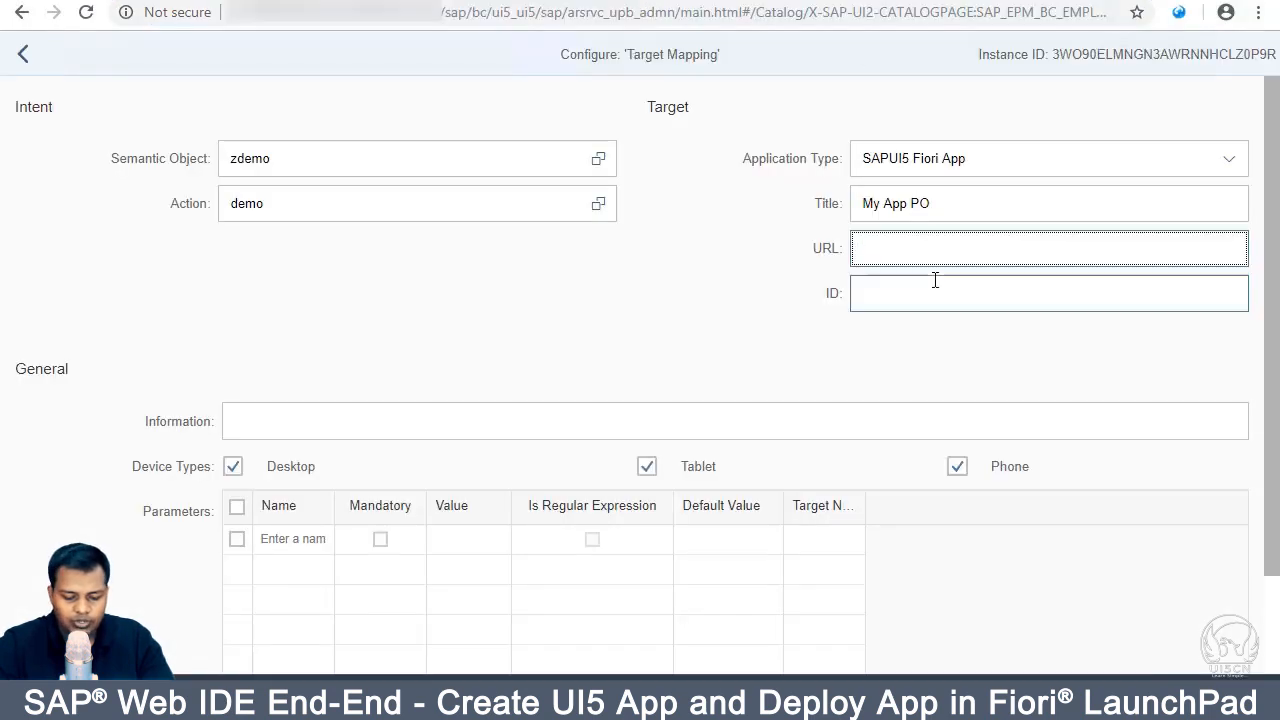
Step: Paste /sap/bc/ui5_ui5/sap/zfirstapp as the URL and copy the namespace 'demo' from Component.js in Web IDE
key(ctrl+v)
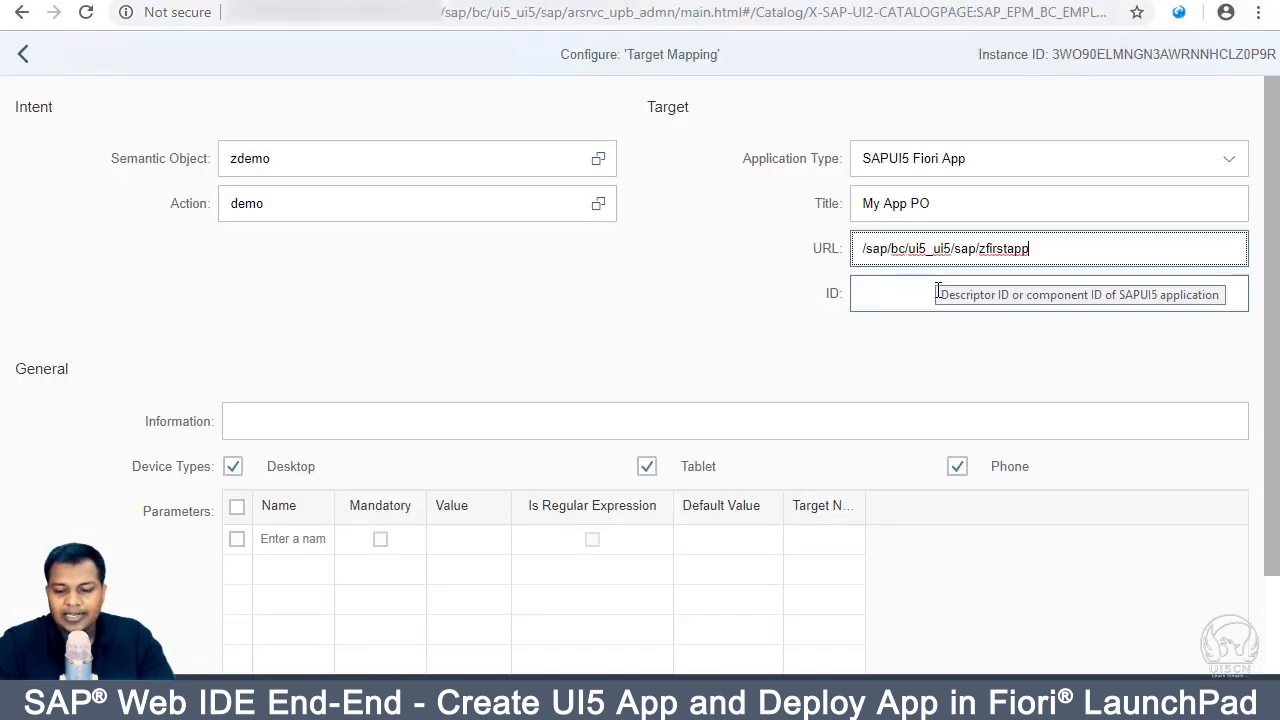
click(921, 298)
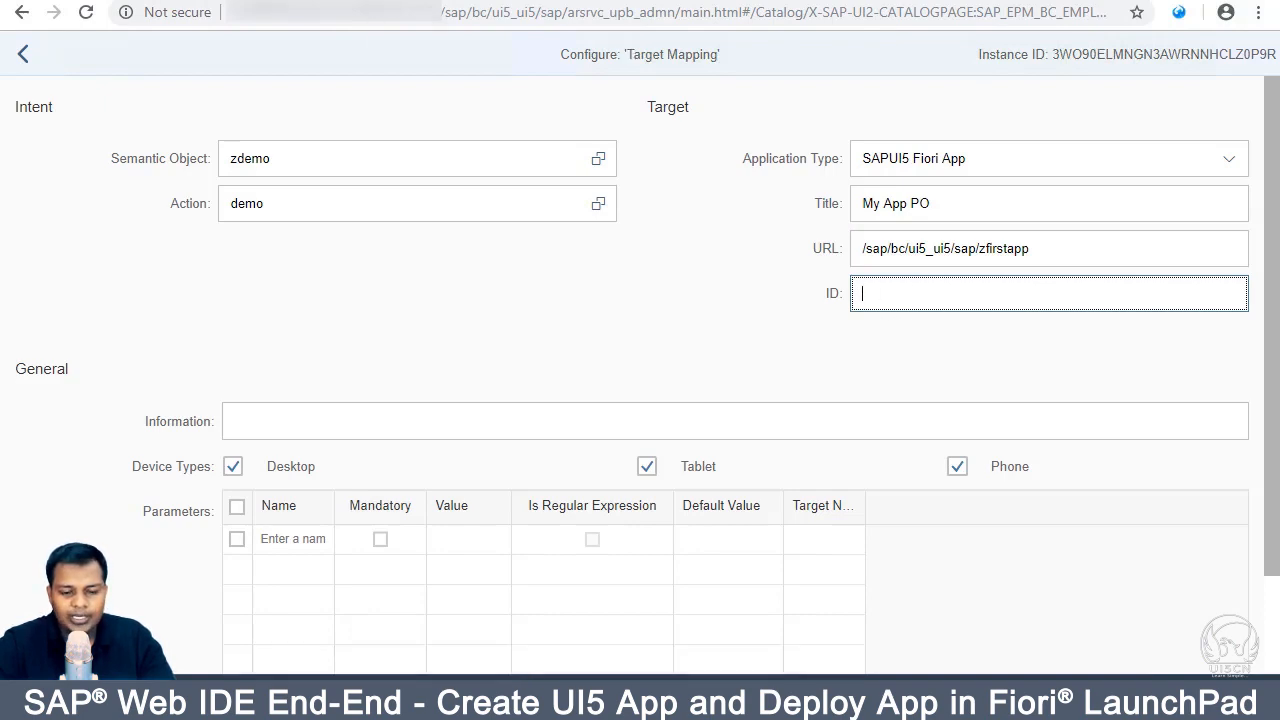
key(ctrl+Tab)
click(568, 294)
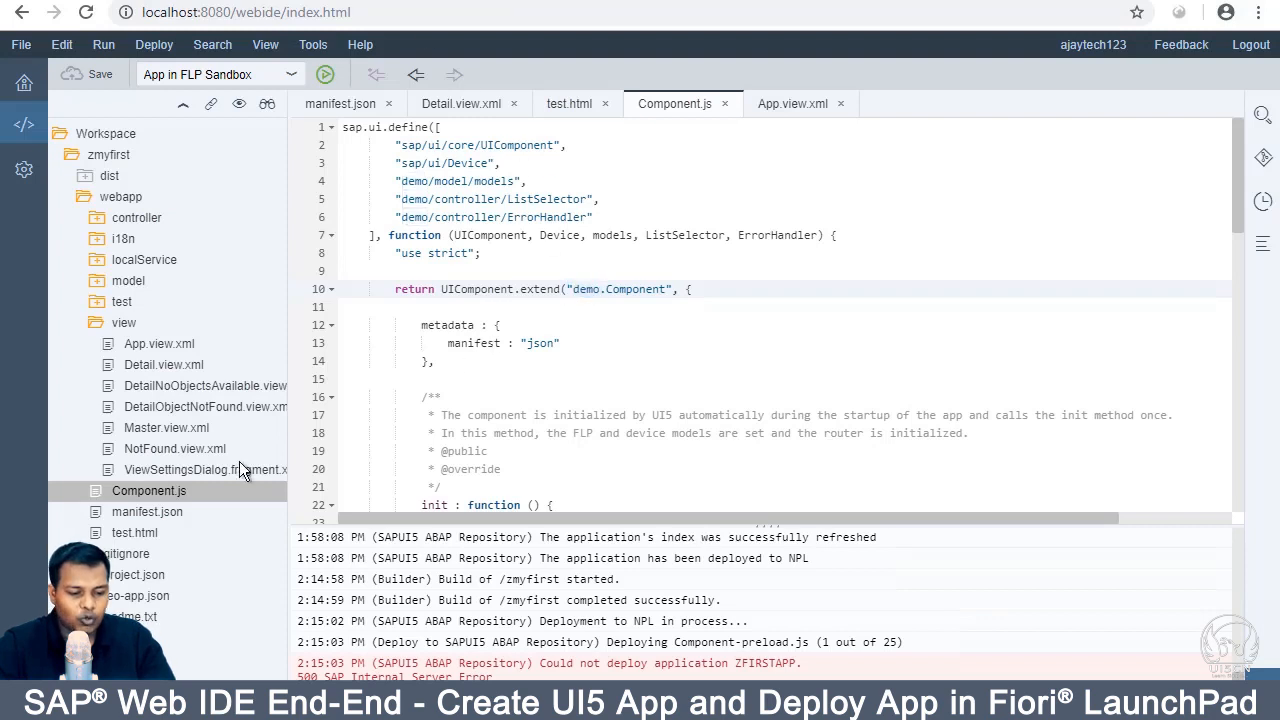
click(152, 493)
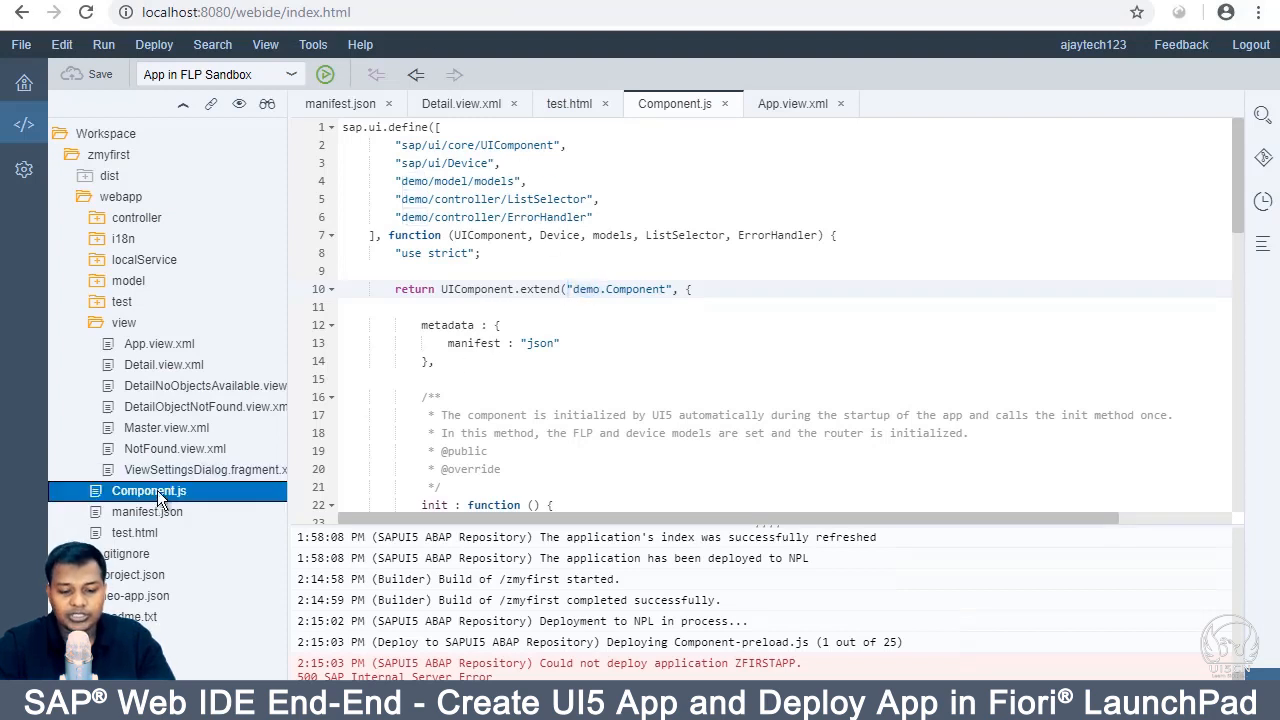
click(580, 288)
double_click(589, 290)
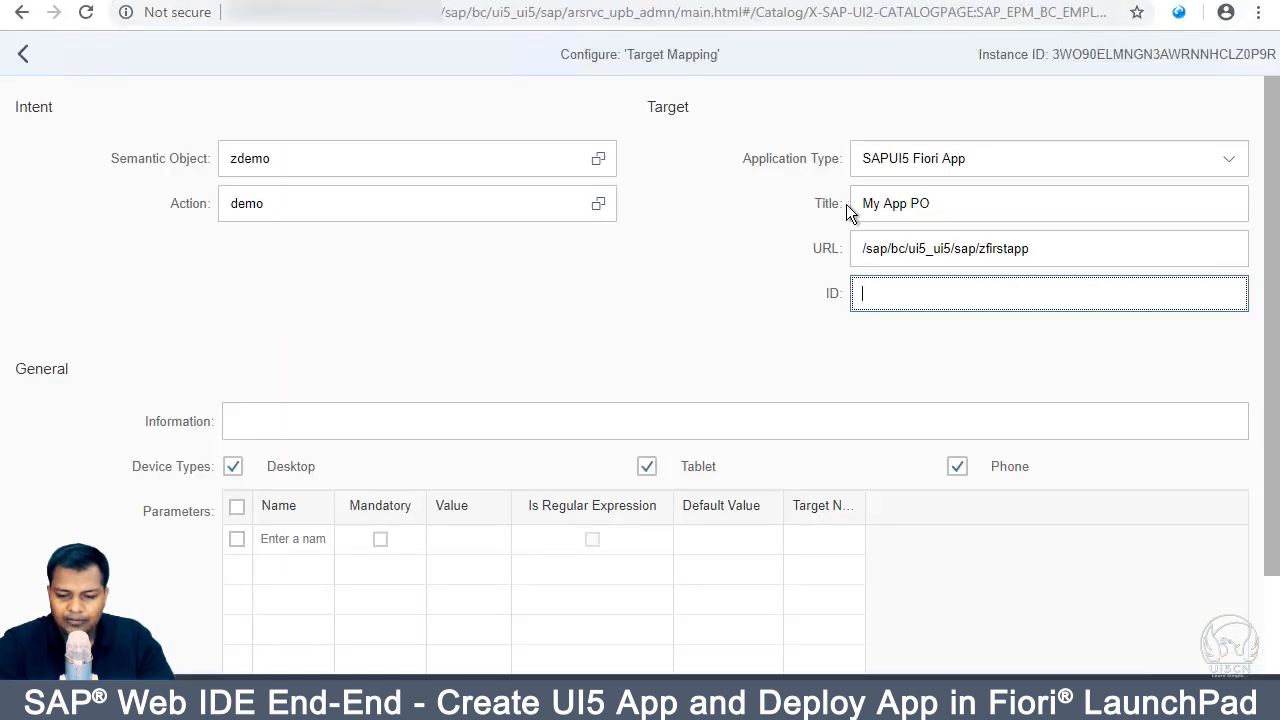
Step: Enter 'demo' as the target mapping ID and save the configuration
text(demo)
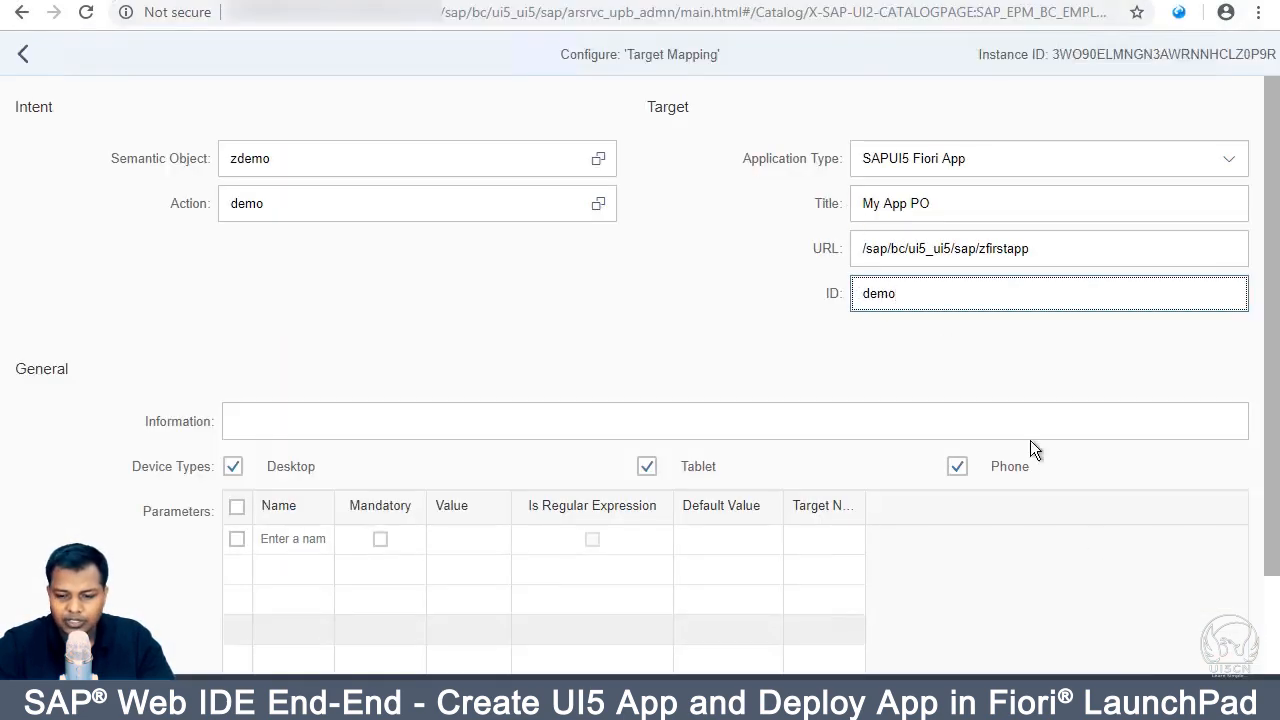
click(752, 290)
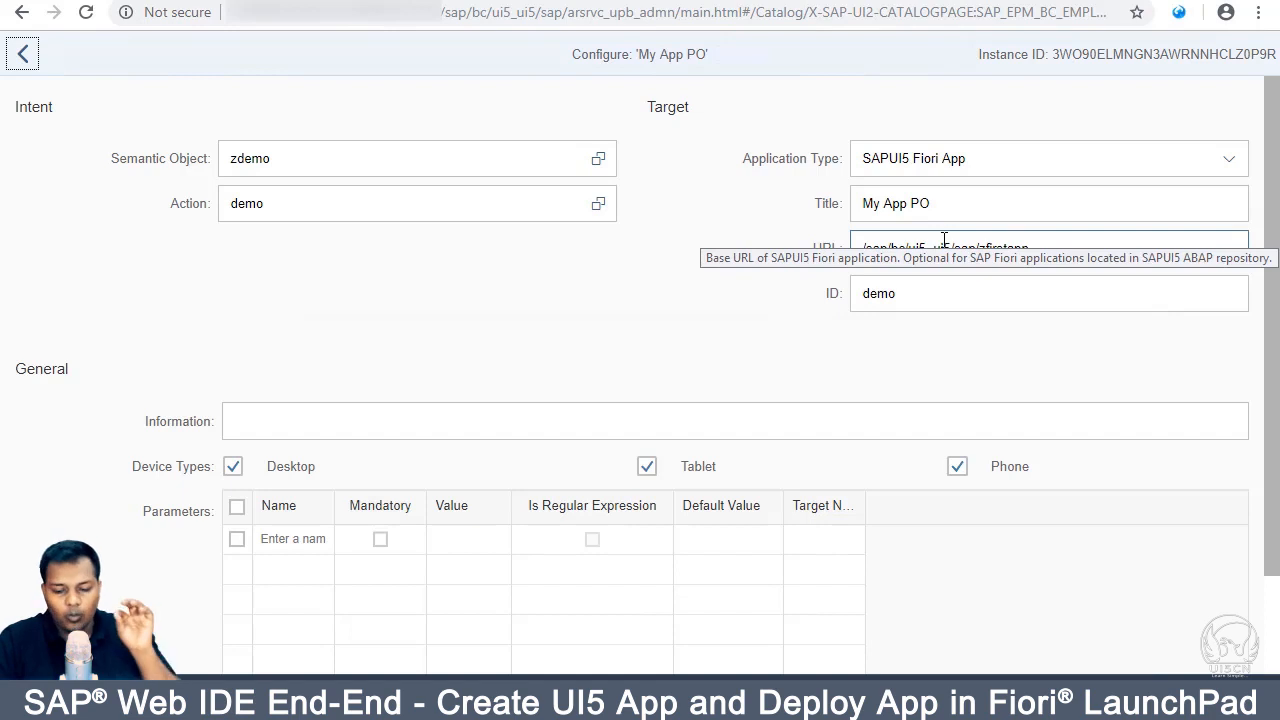
click(906, 298)
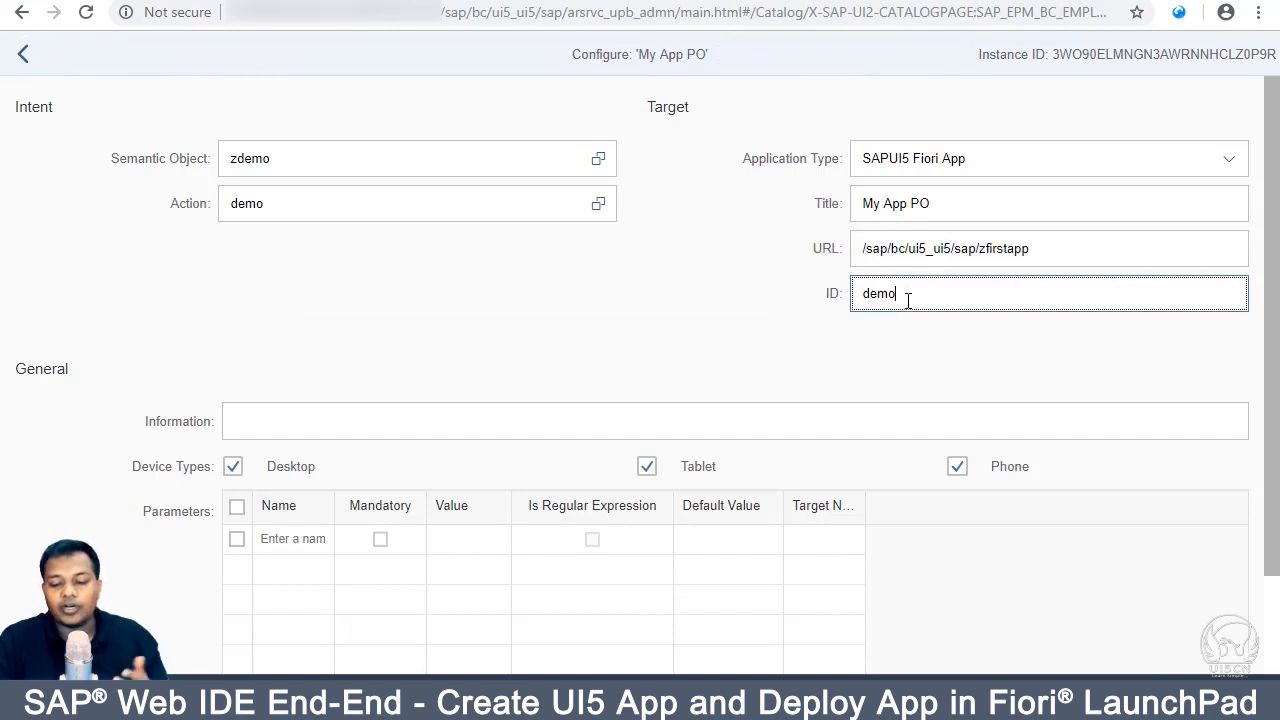
click(746, 359)
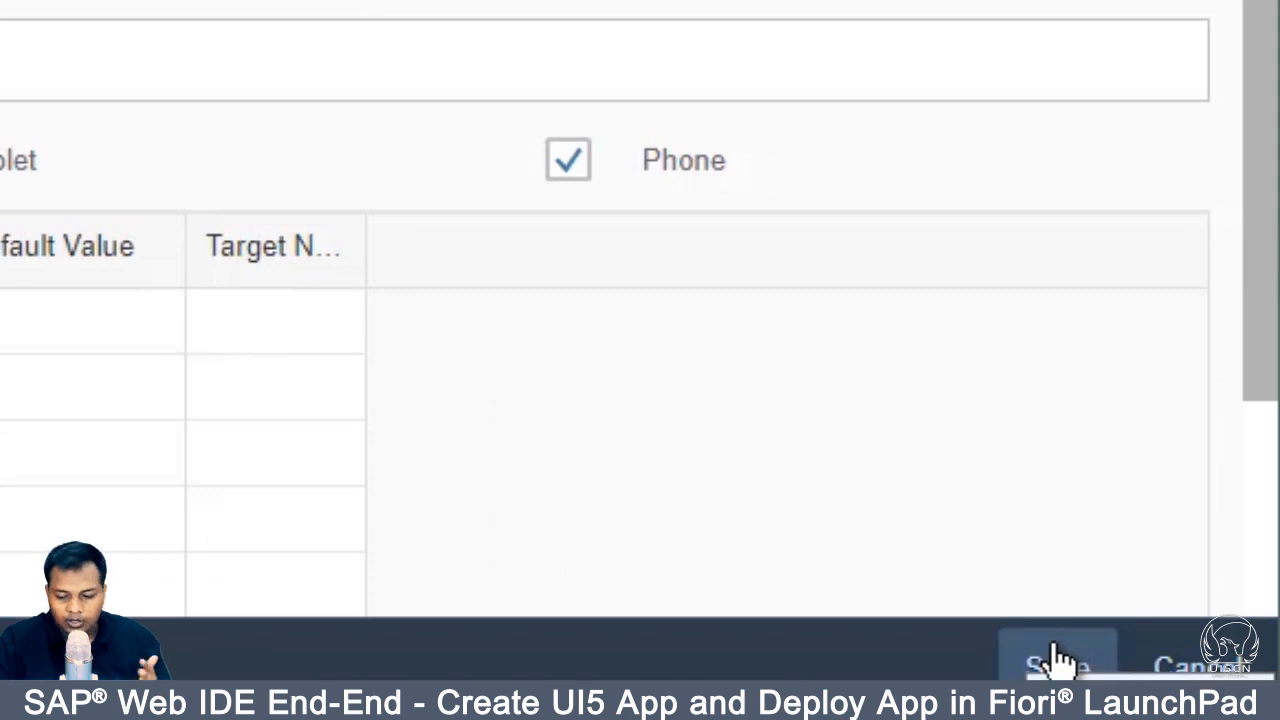
click(1060, 655)
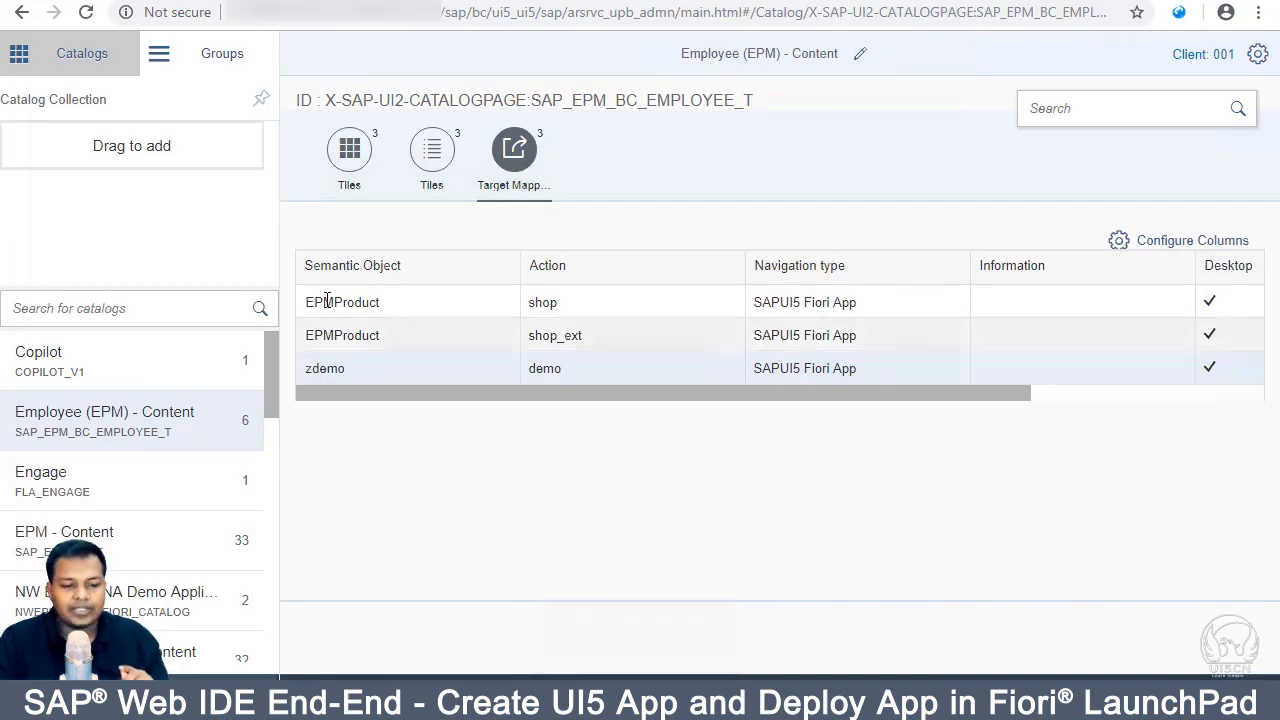
Step: Add the MY PO tile from the Employee (EPM) - Content catalog to the Employee (EPM) group
click(217, 69)
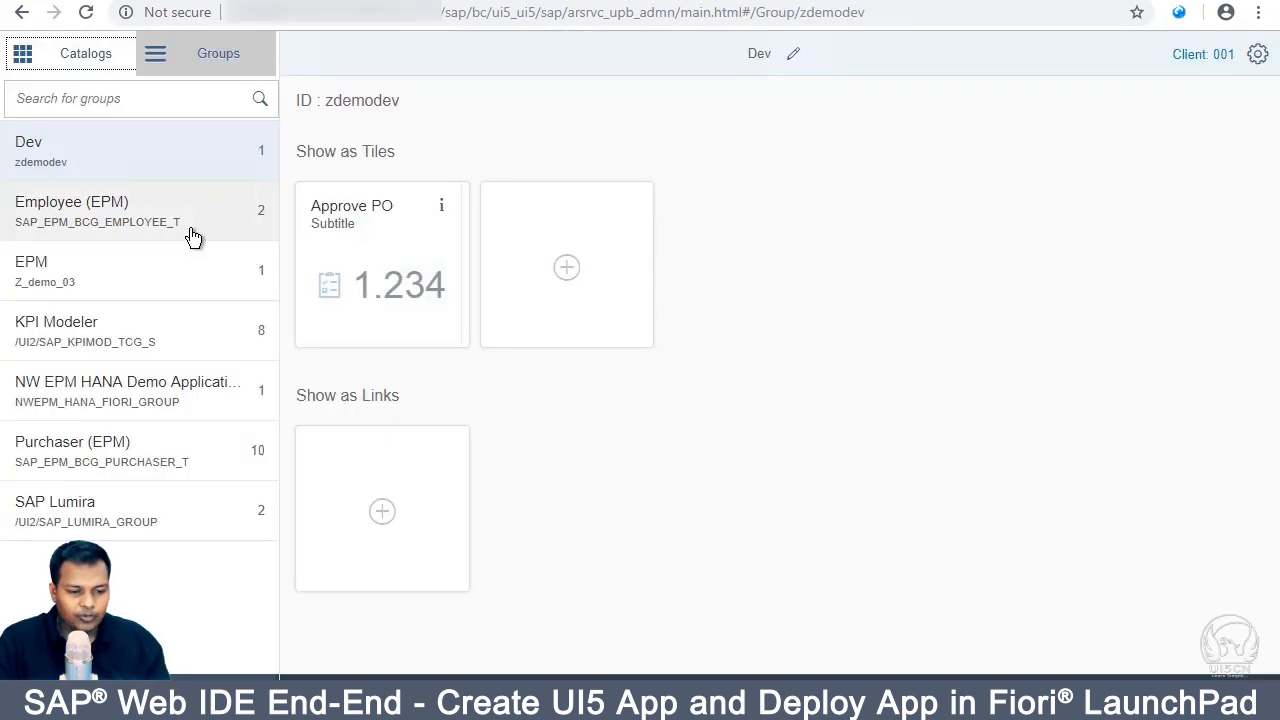
click(174, 229)
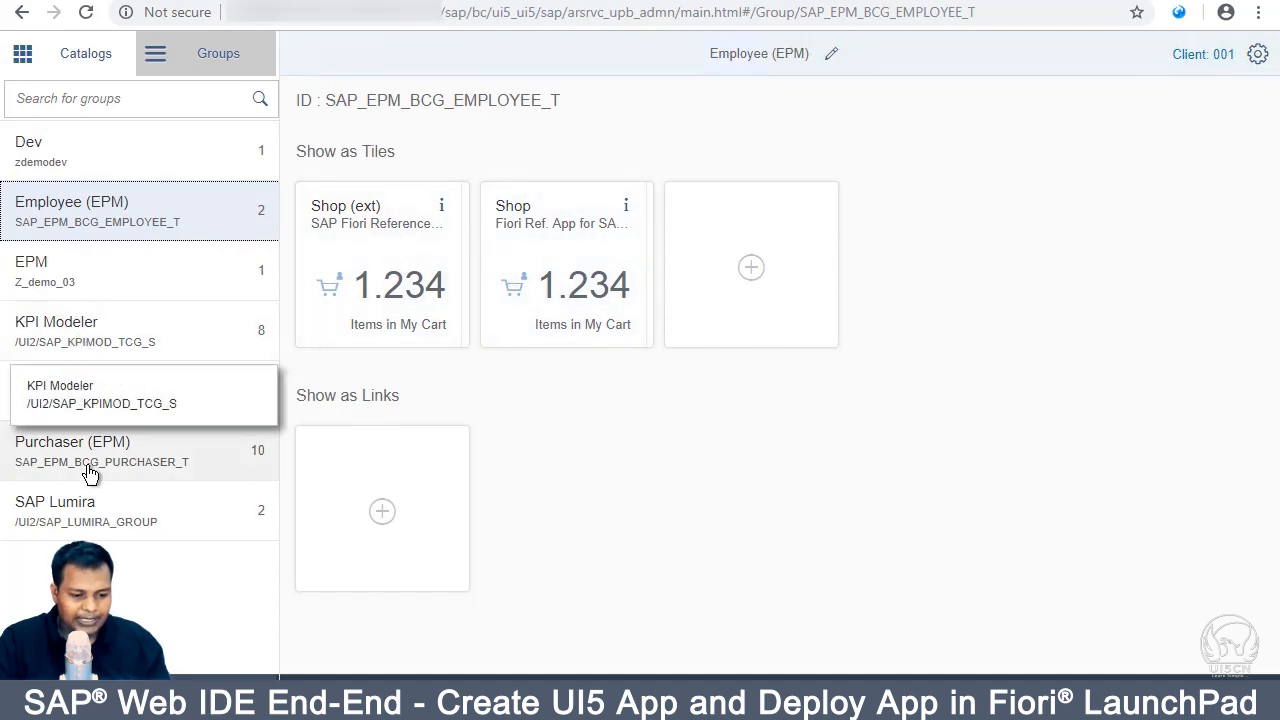
click(82, 56)
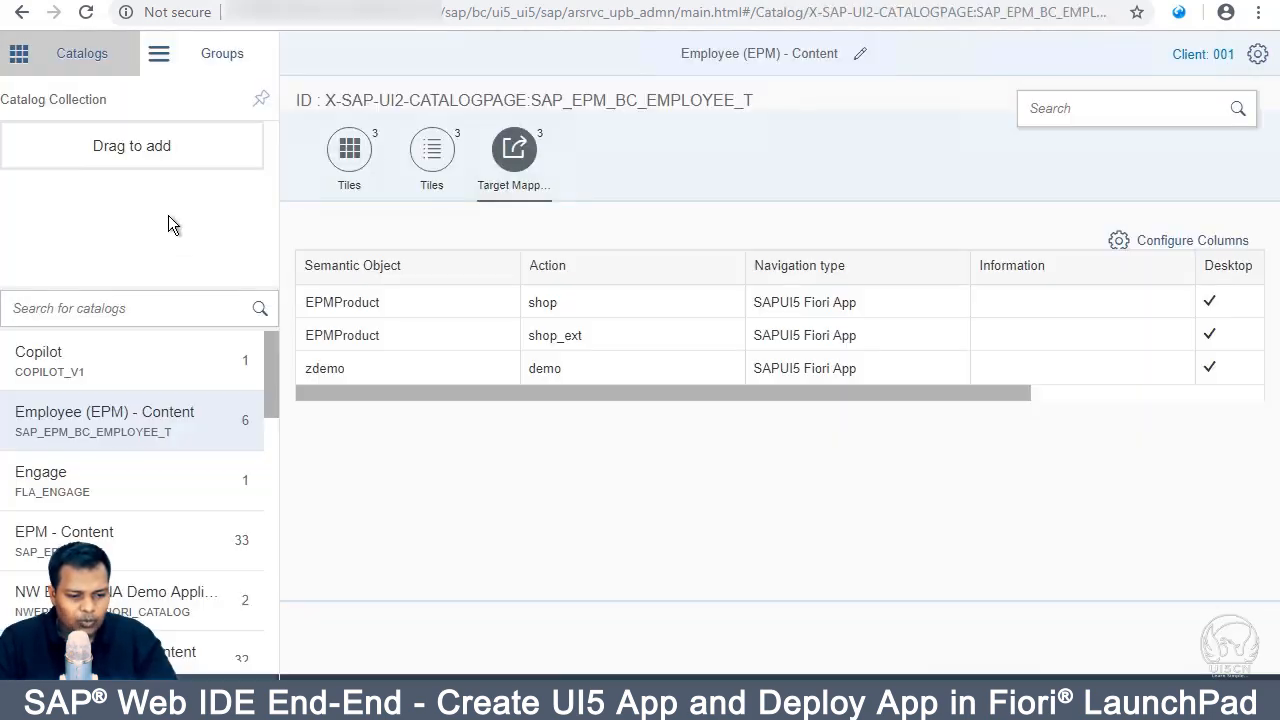
drag(120, 432, 207, 47)
click(207, 47)
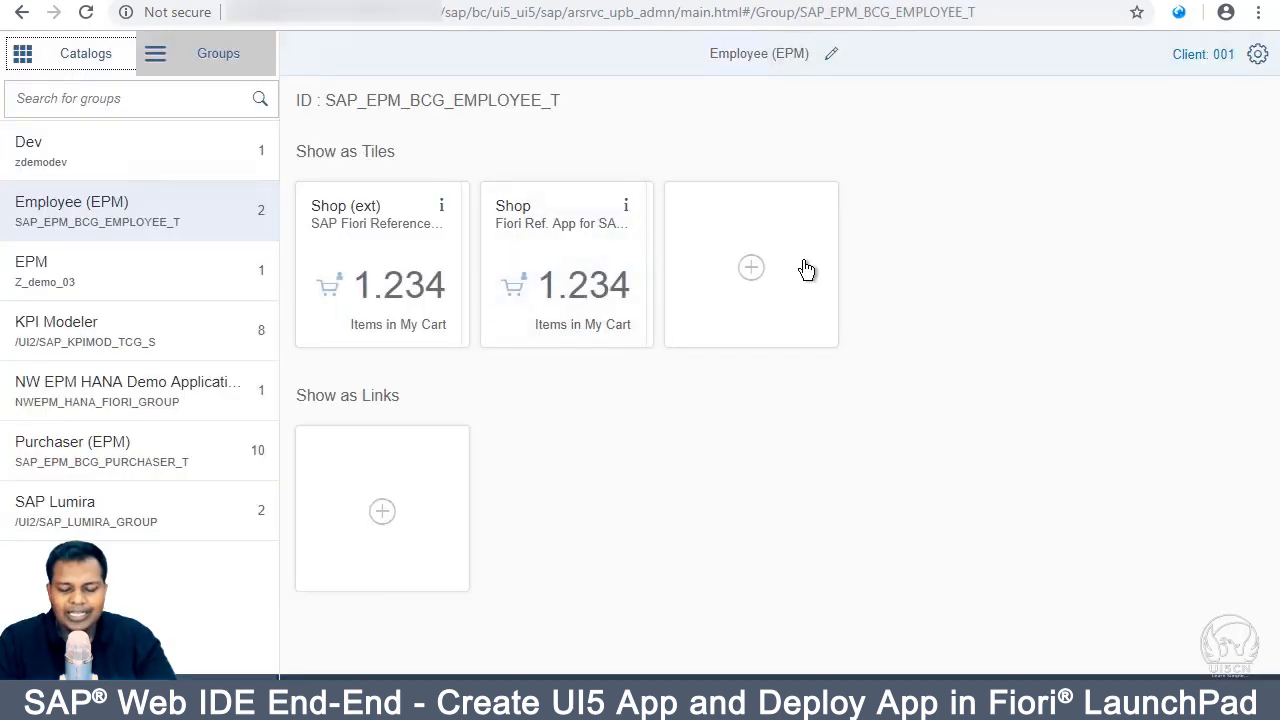
click(806, 271)
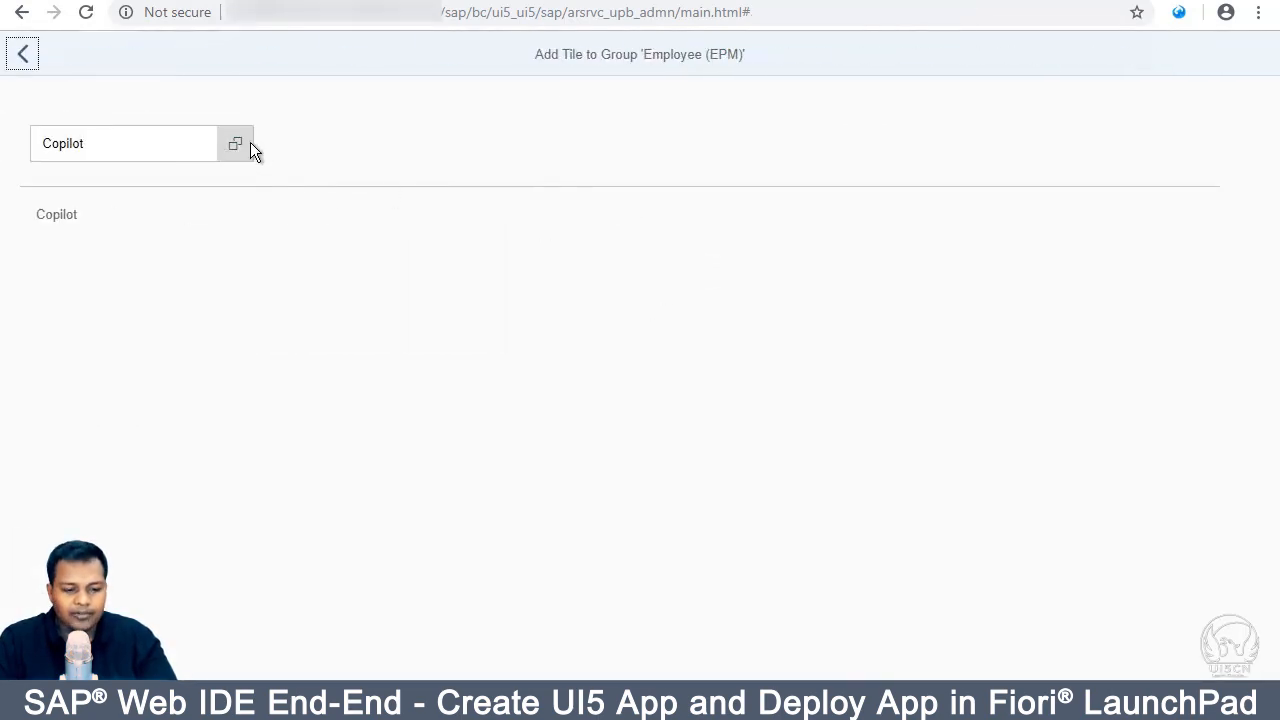
click(249, 146)
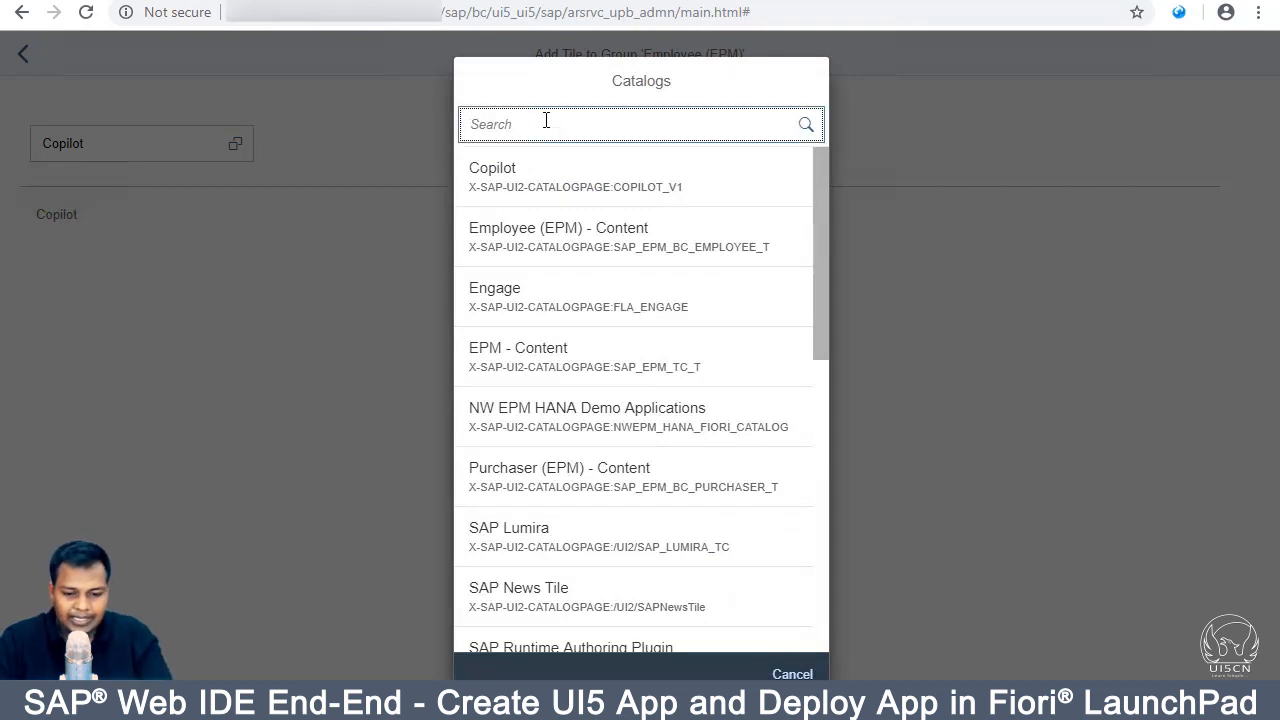
click(546, 246)
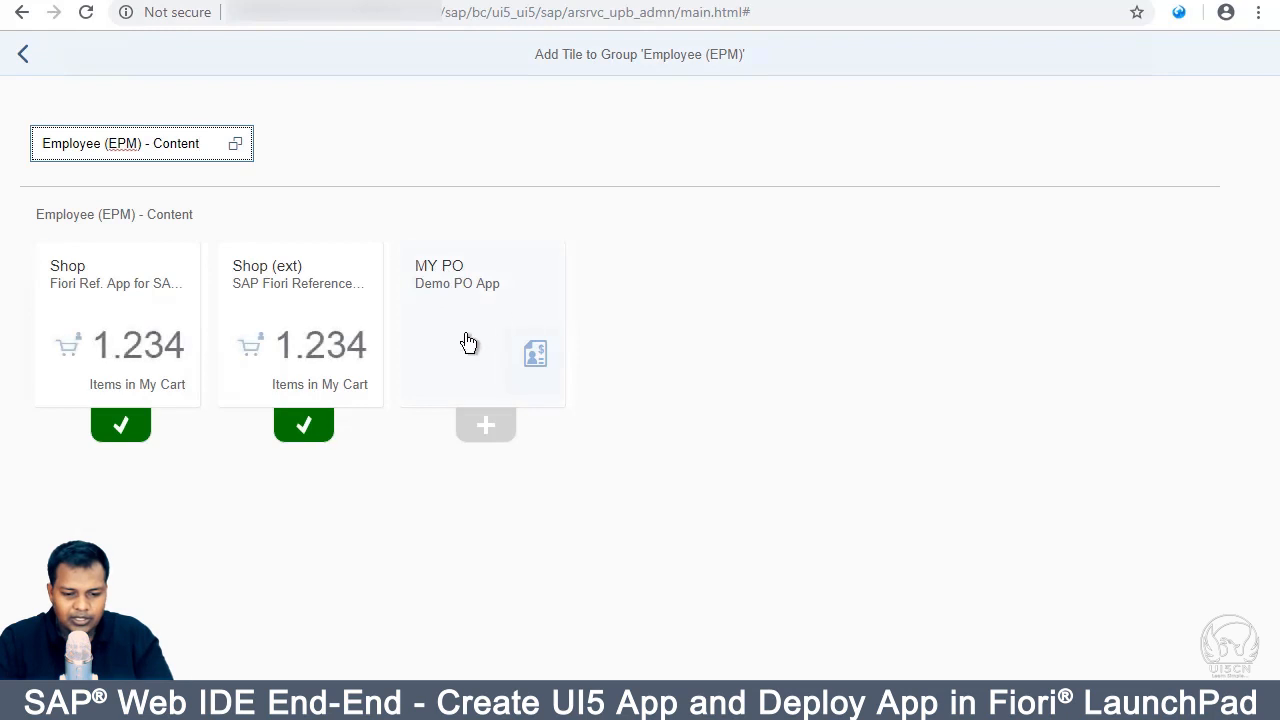
click(486, 427)
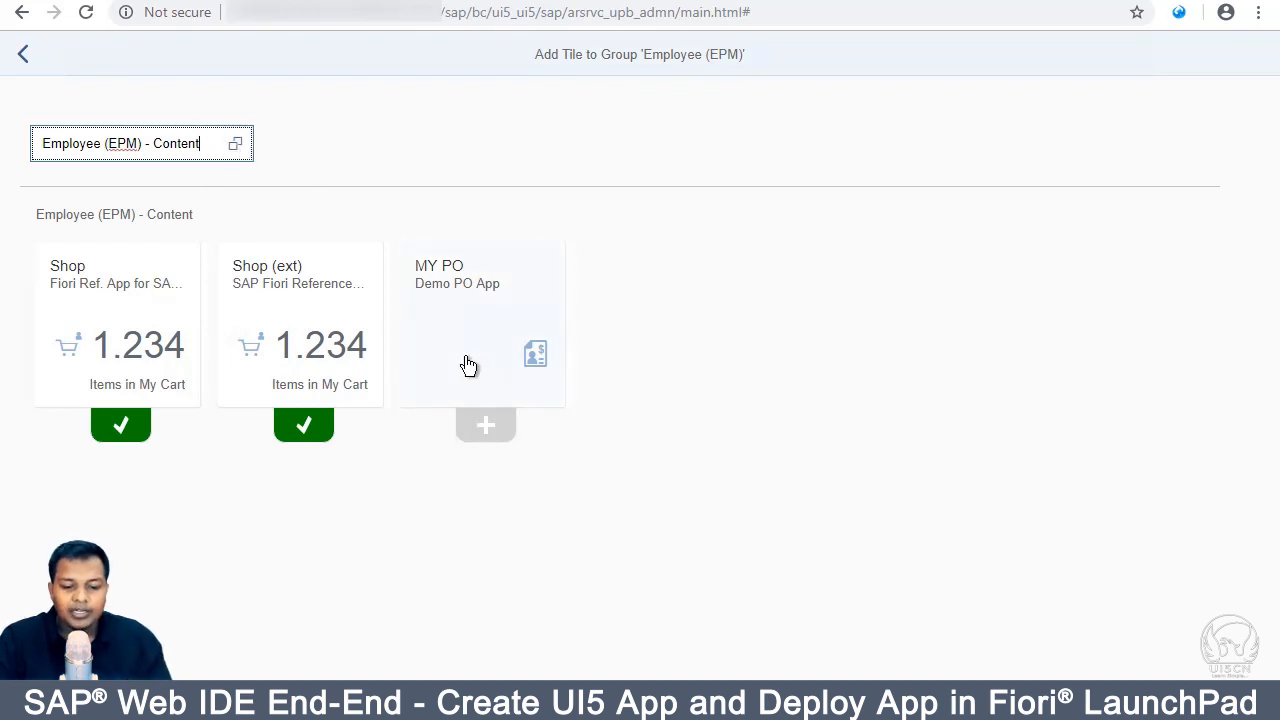
click(483, 424)
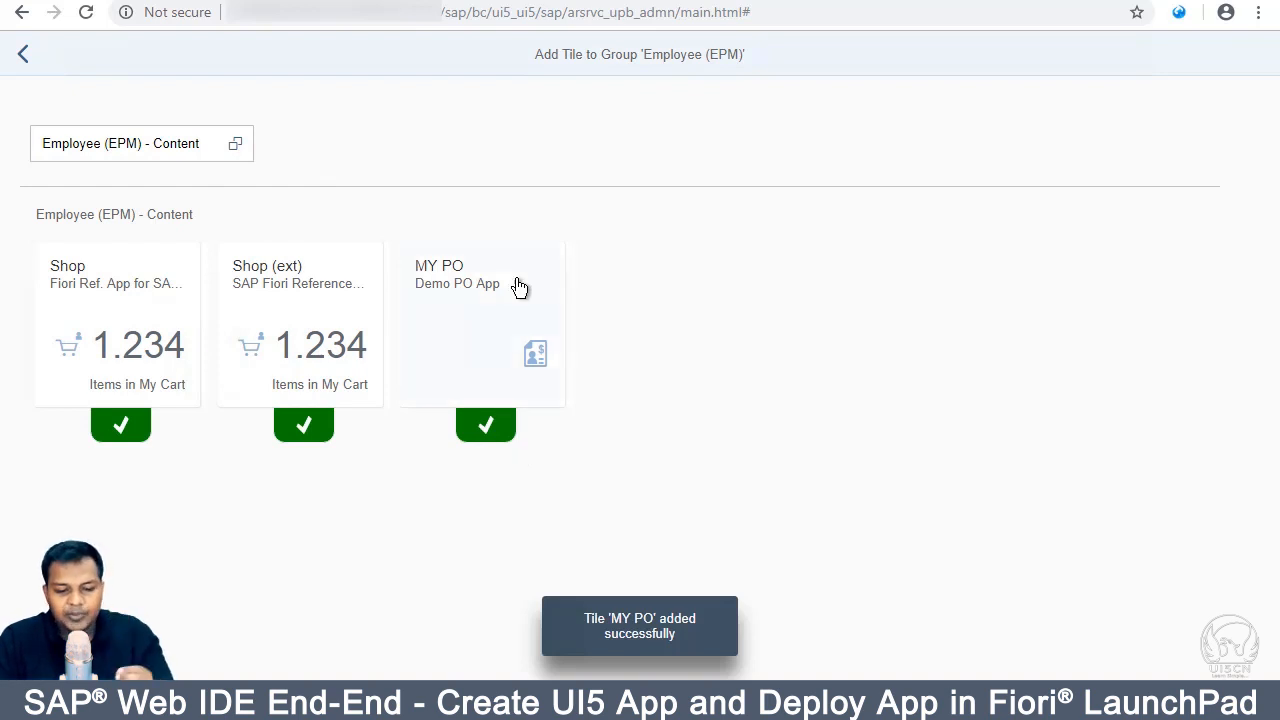
Step: Review the group and catalogs, then launch the Fiori Launchpad home page in a new tab
click(23, 53)
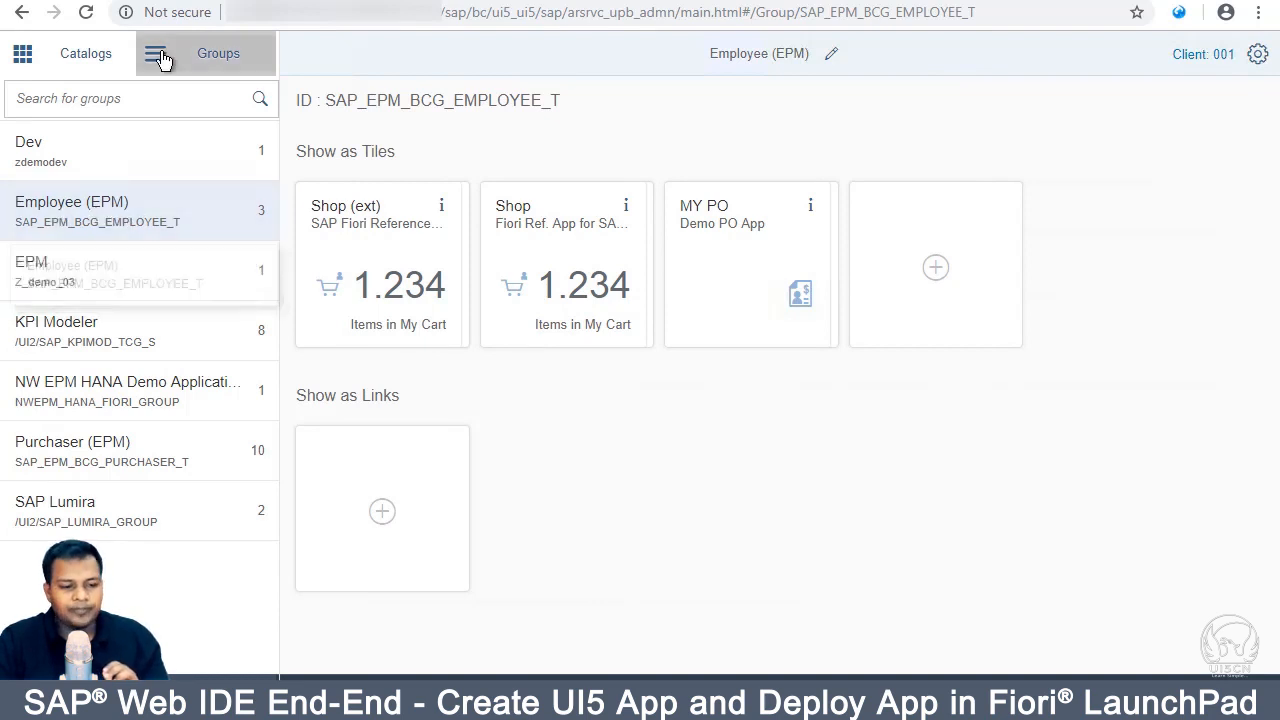
click(83, 63)
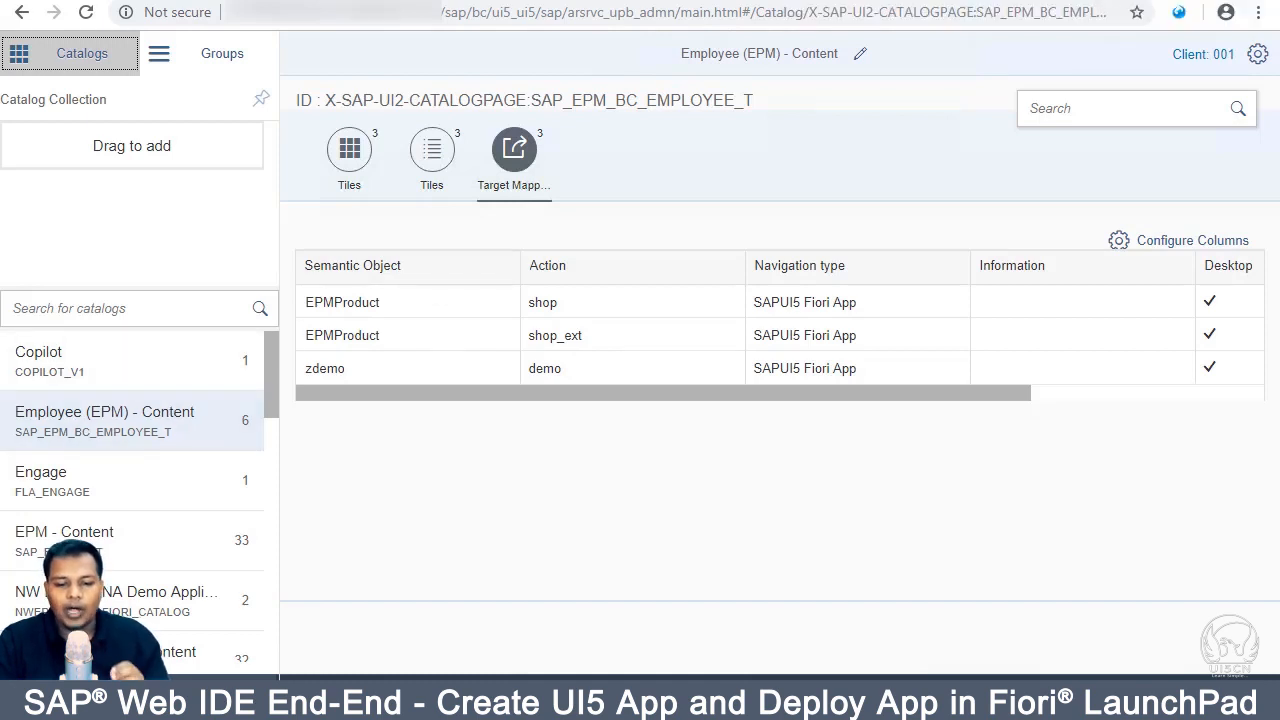
click(1090, 1)
click(134, 50)
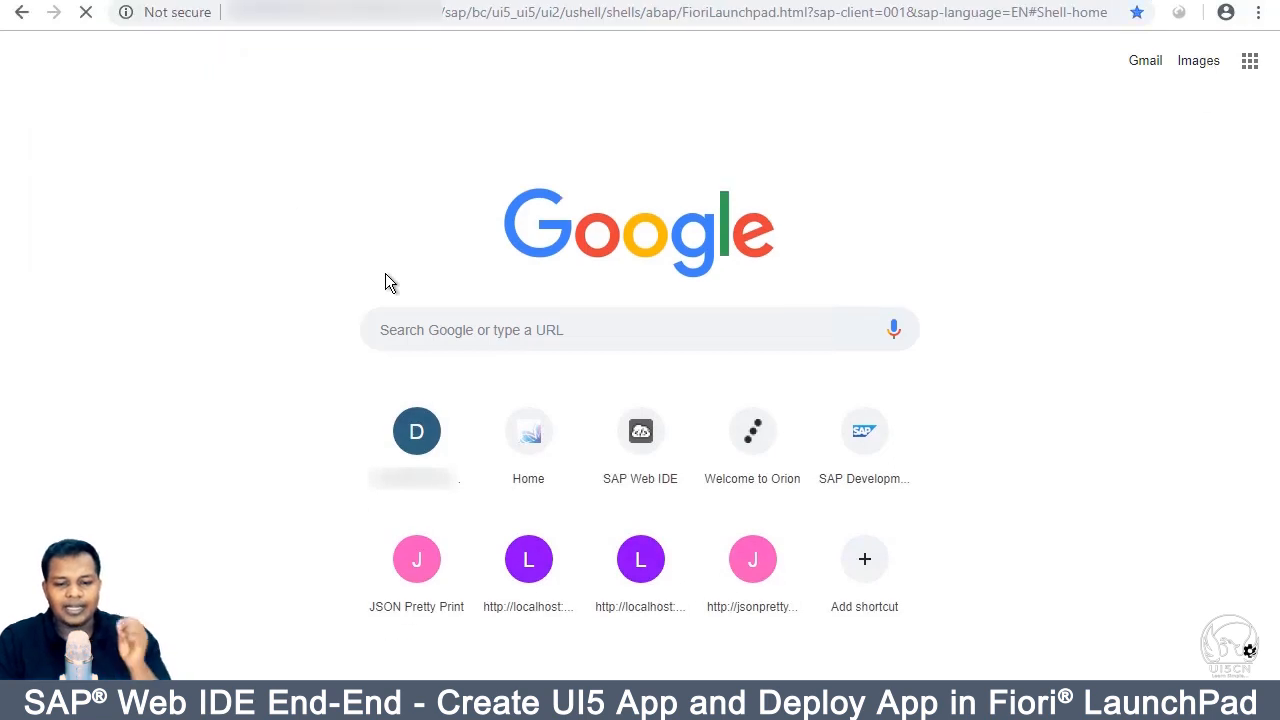
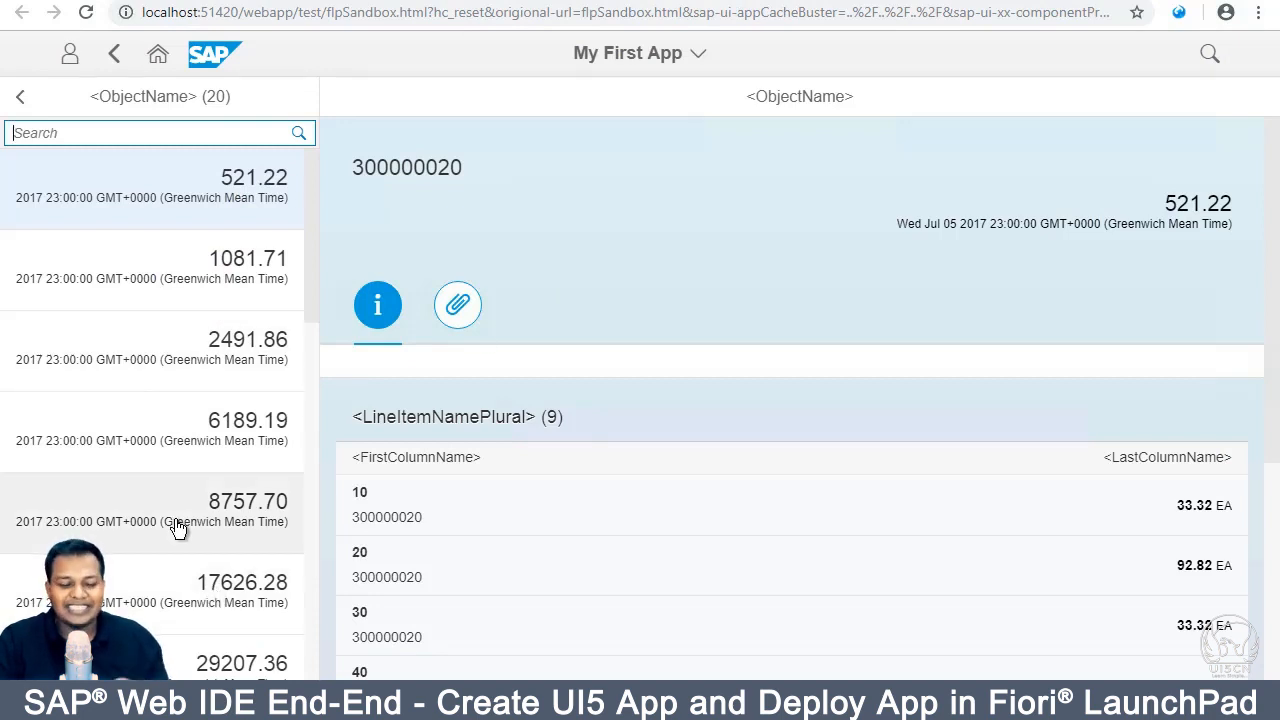
Step: Launch My First App from the MY PO tile on the ABAP Fiori Launchpad home
scroll(180, 326, down, 5)
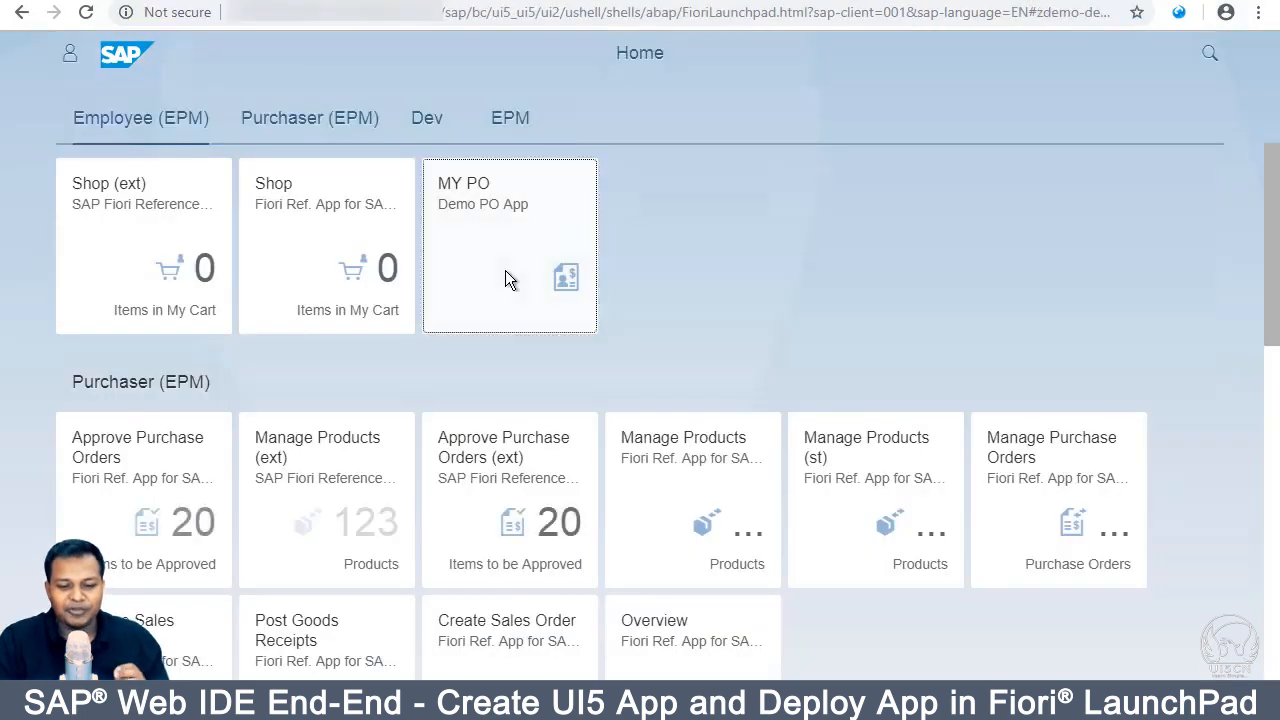
click(506, 277)
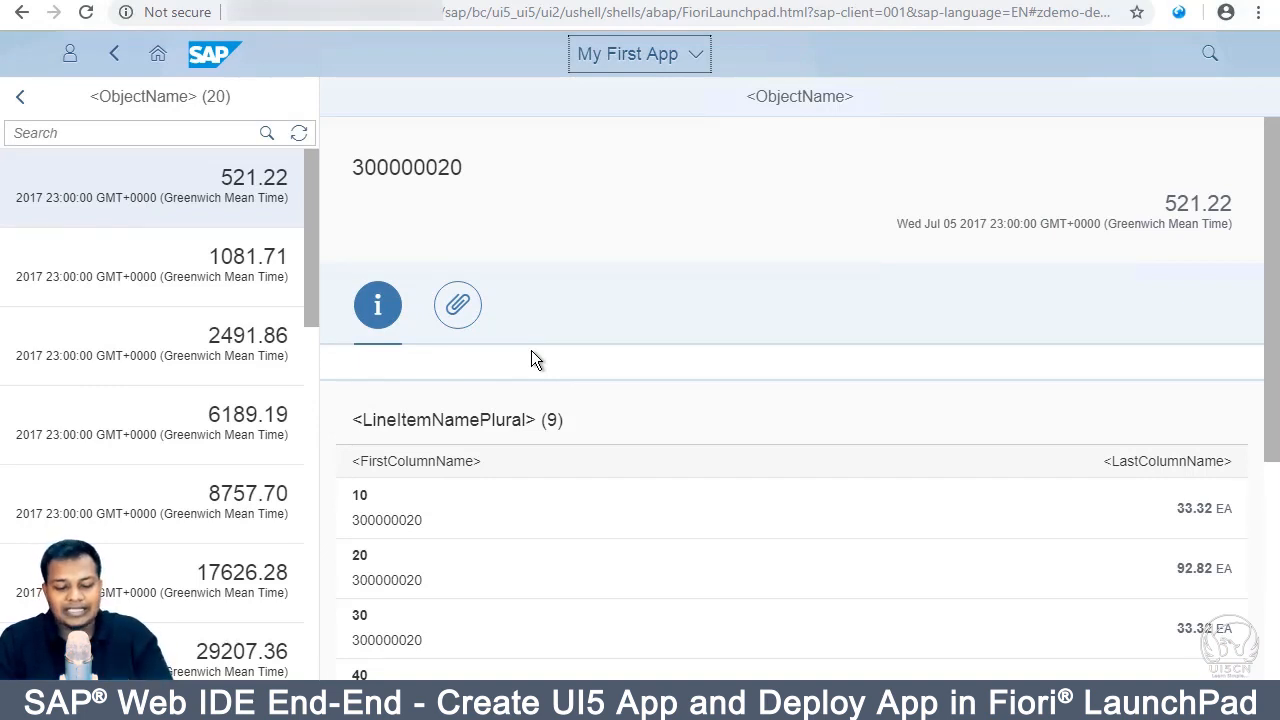
Step: Return to the Web IDE tab and select the zmyfirst project folder with Component.js open
mouse_move(443, 705)
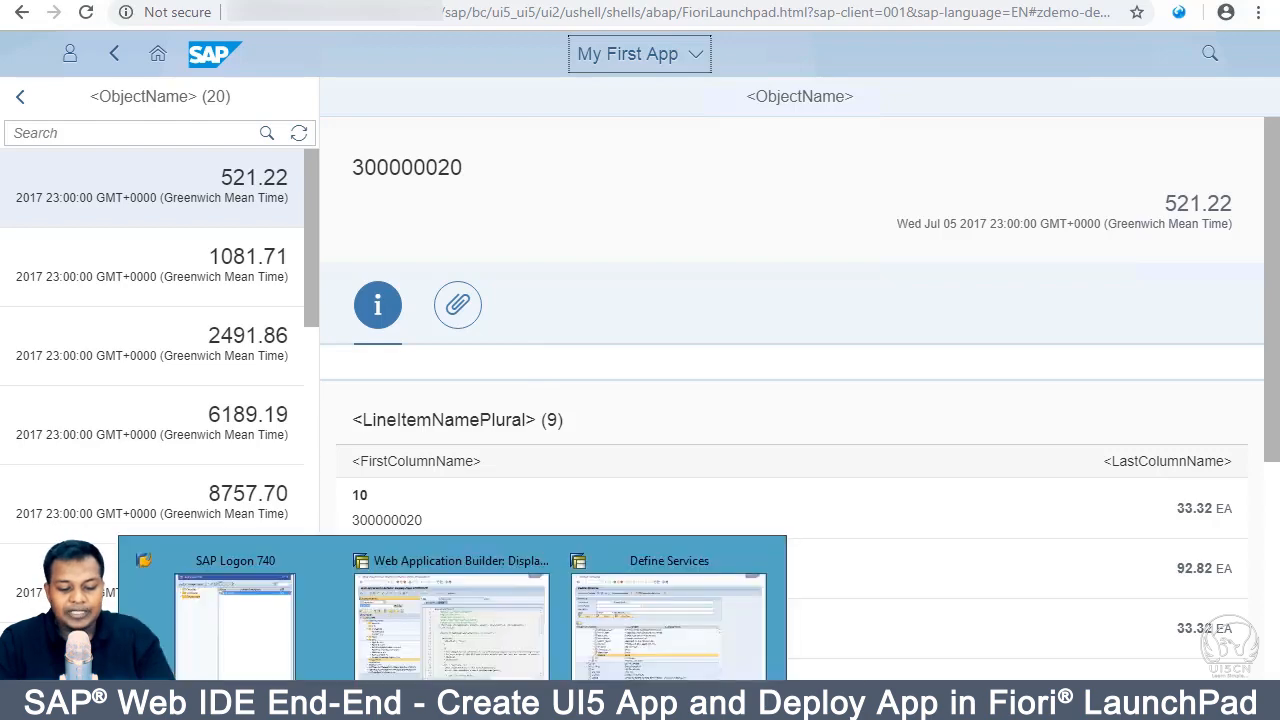
click(485, 630)
click(150, 212)
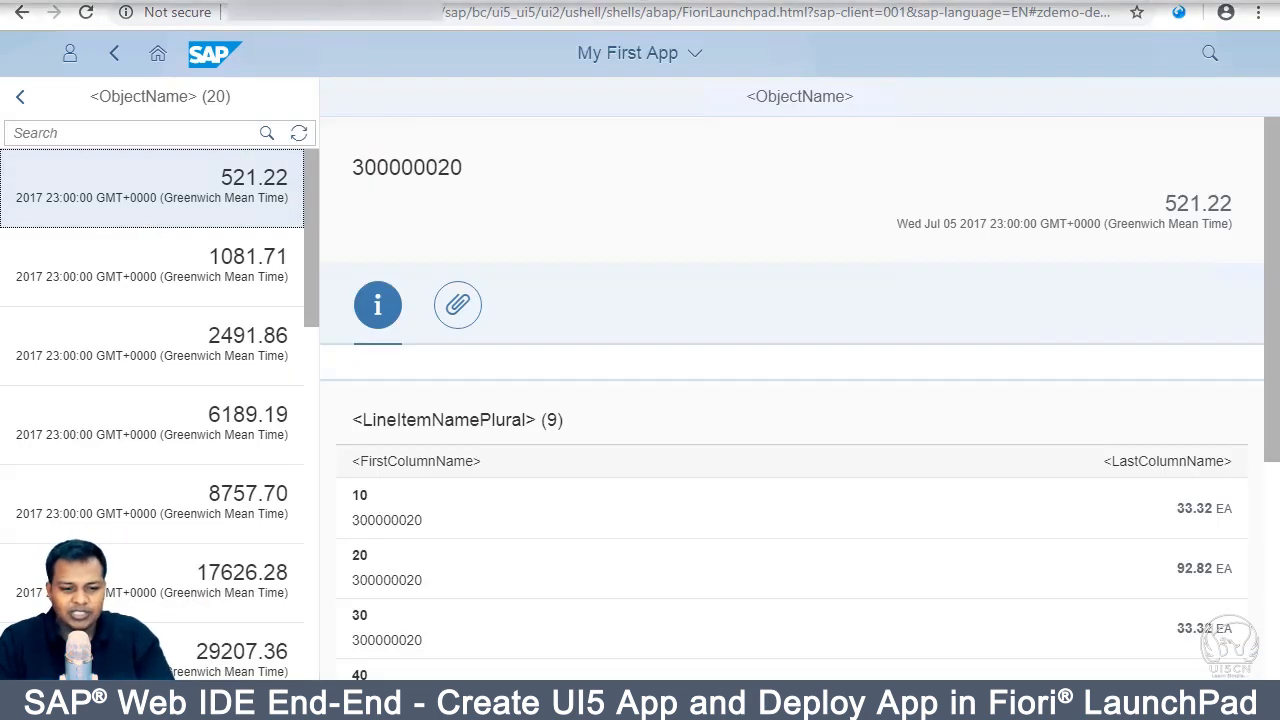
click(352, 2)
click(590, 248)
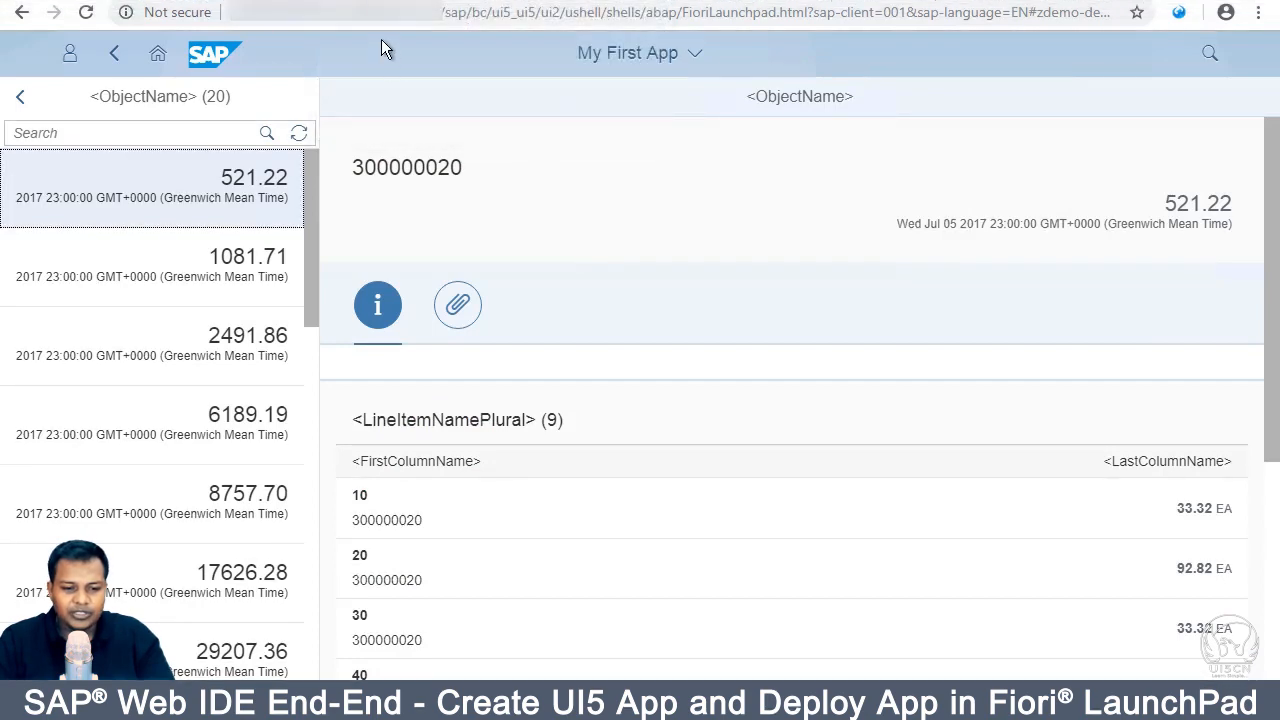
click(375, 1)
click(114, 160)
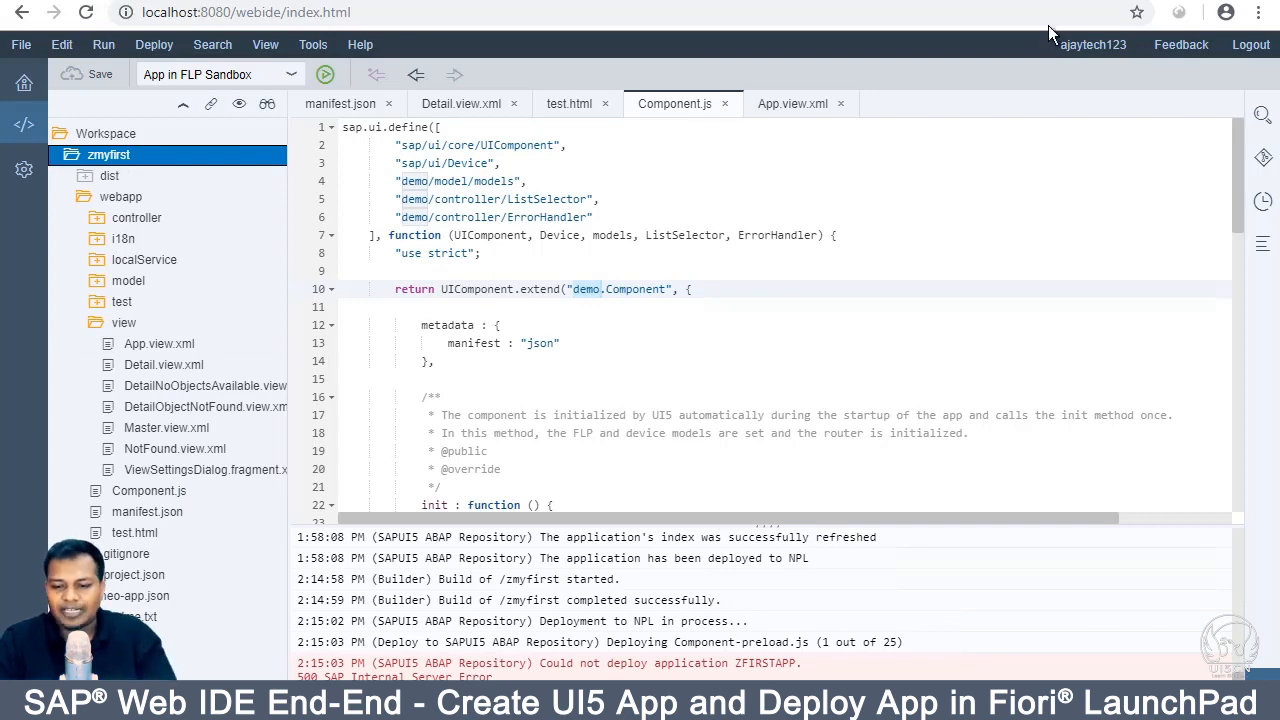
Step: Compare the Fiori app with Web IDE, then bring up BSP ZFIRSTAPP's Component.js in the Web Application Builder
click(1018, 1)
click(375, 1)
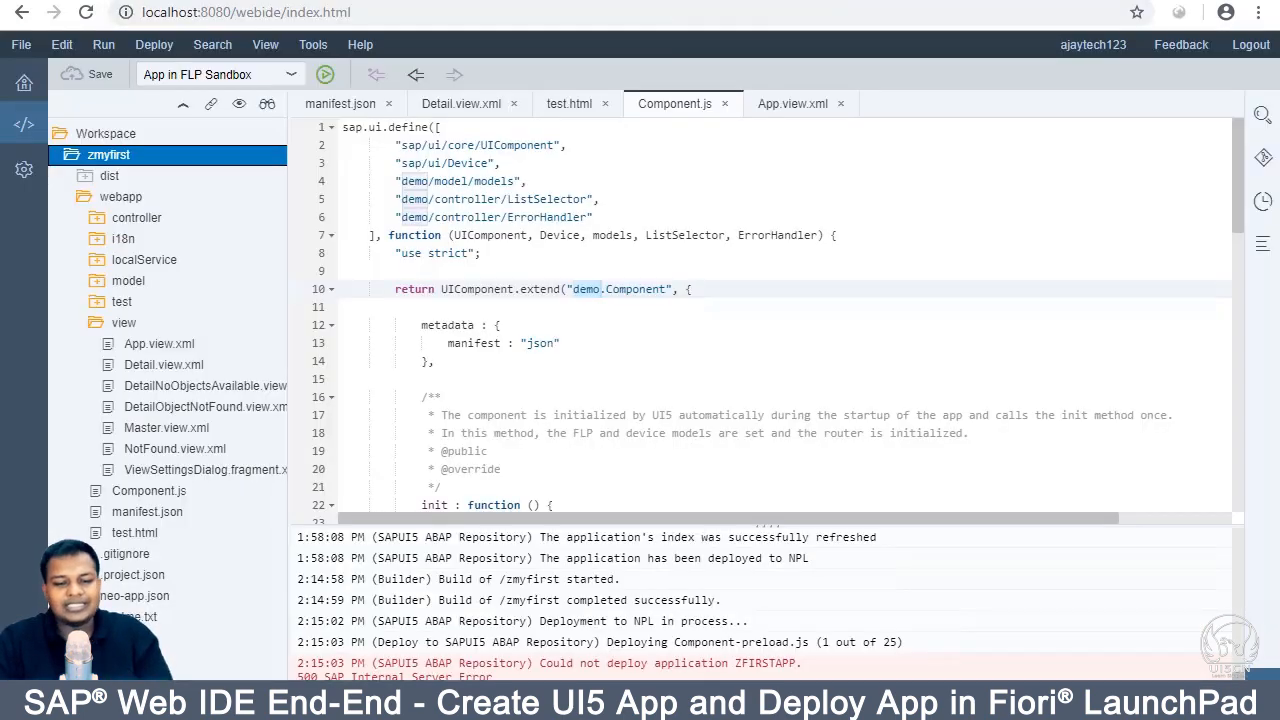
click(370, 1)
click(375, 1)
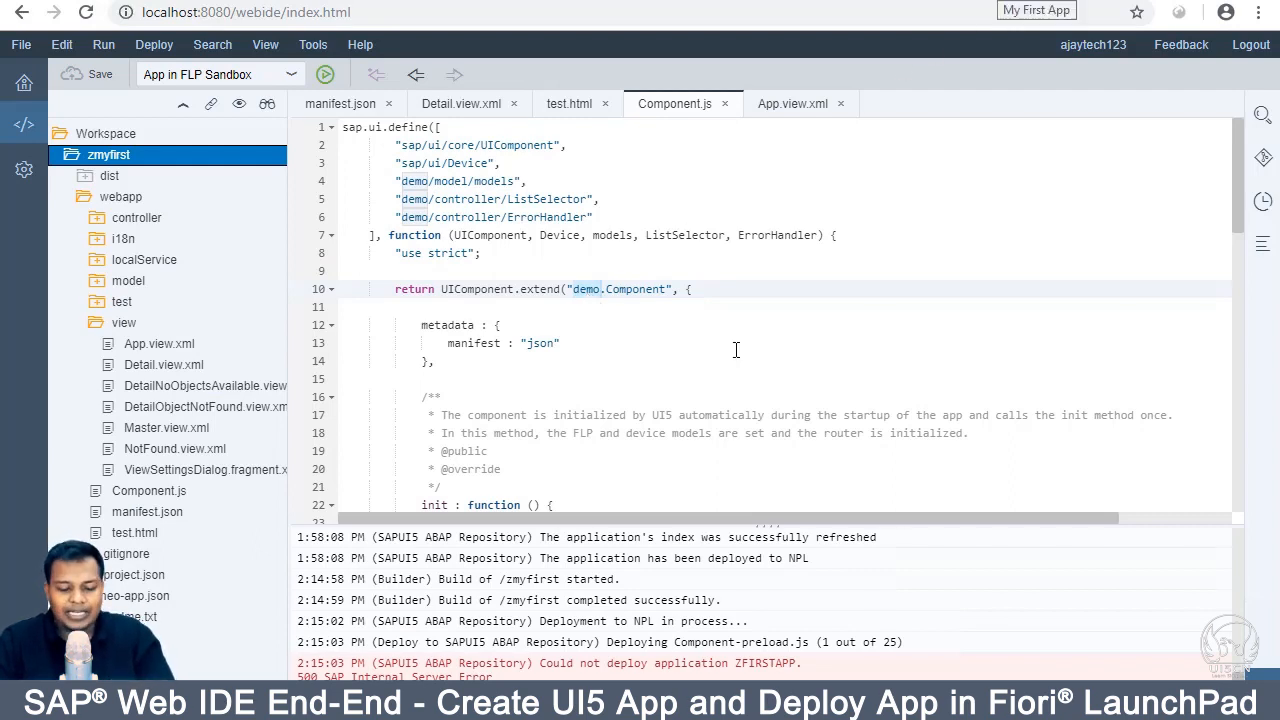
click(452, 703)
click(455, 628)
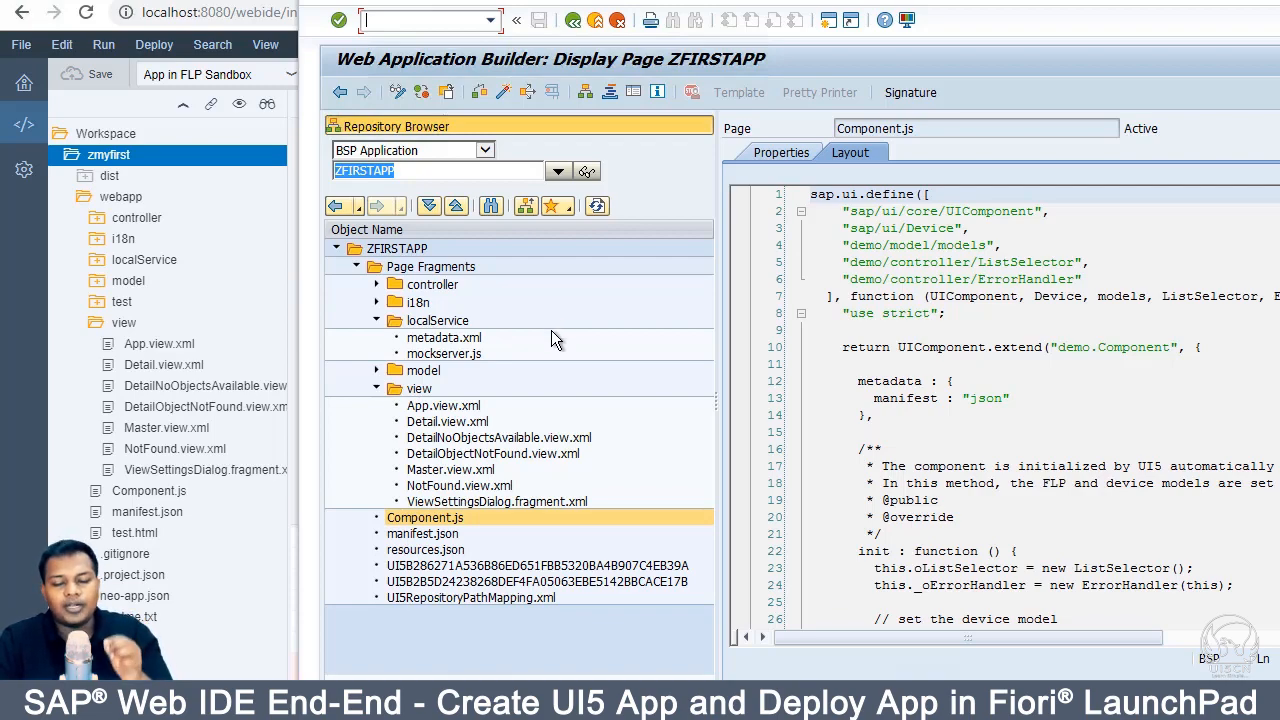
Step: Move the Web Application Builder window aside and minimize it to reveal Web IDE
drag(1084, 0, 956, 3)
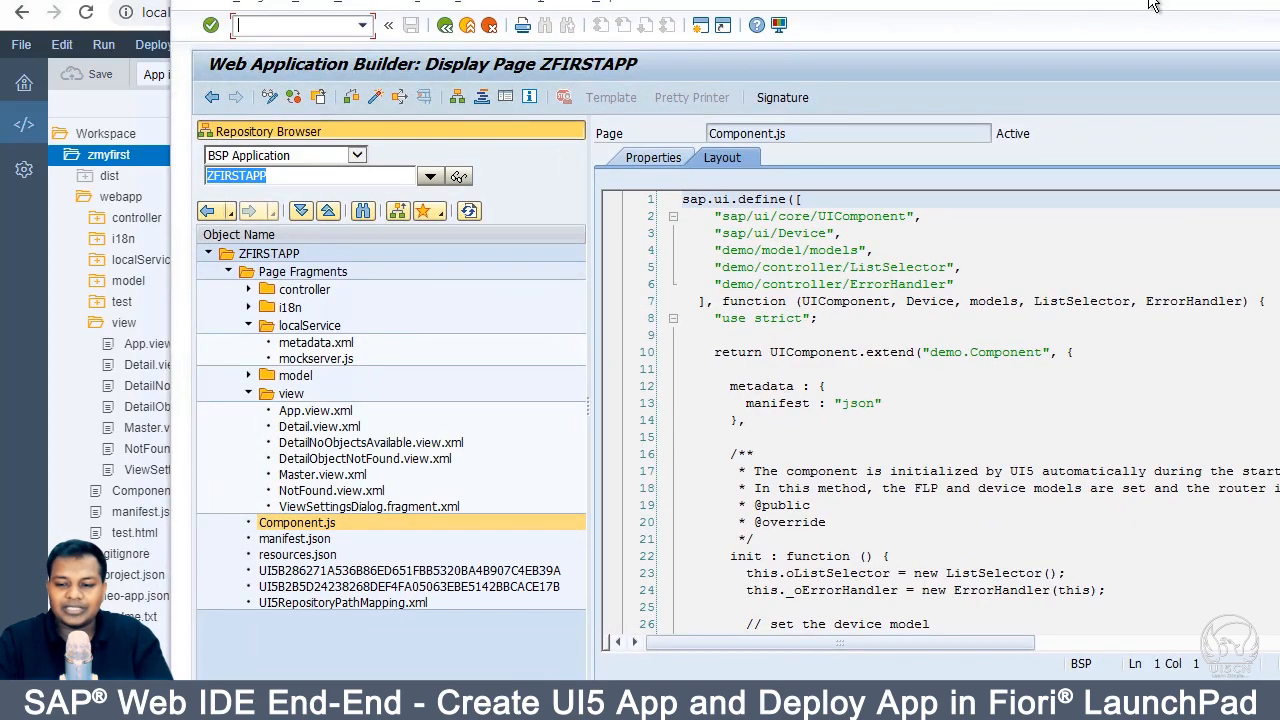
drag(1150, 2, 1066, 4)
click(1220, 2)
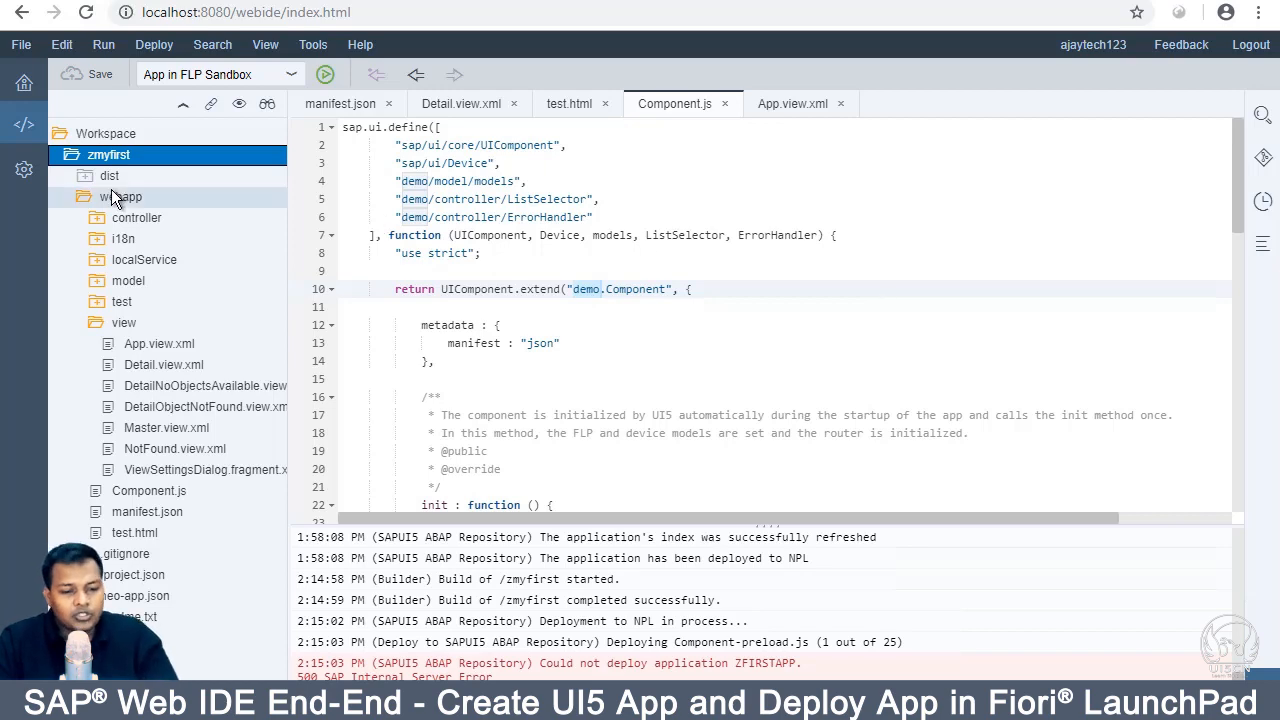
Step: Switch to the SketchBook whiteboard with the course recap diagram
key(super+Tab)
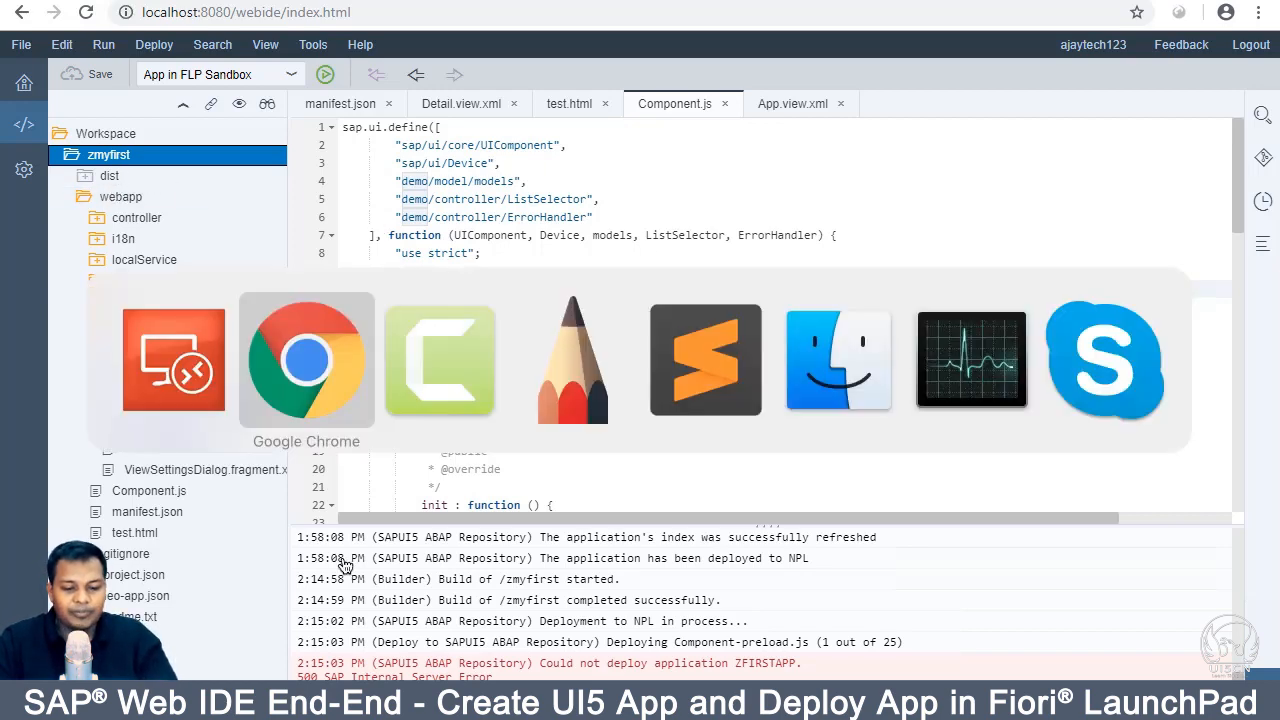
key(super+Tab)
key(super+Tab)
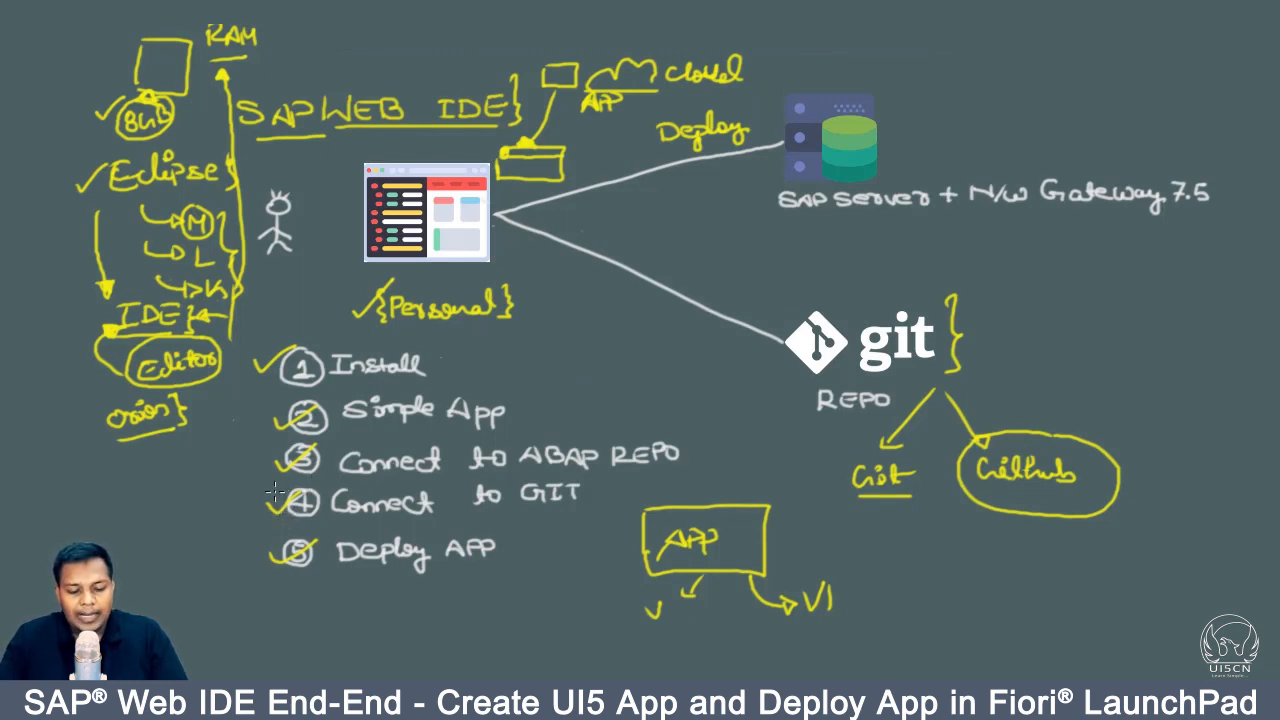
Step: Bracket Connect to GIT and Deploy App as I and II, then switch to Chrome's UI5CN page
mouse_move(272, 487)
mouse_down()
mouse_move(259, 506)
mouse_move(276, 563)
mouse_up()
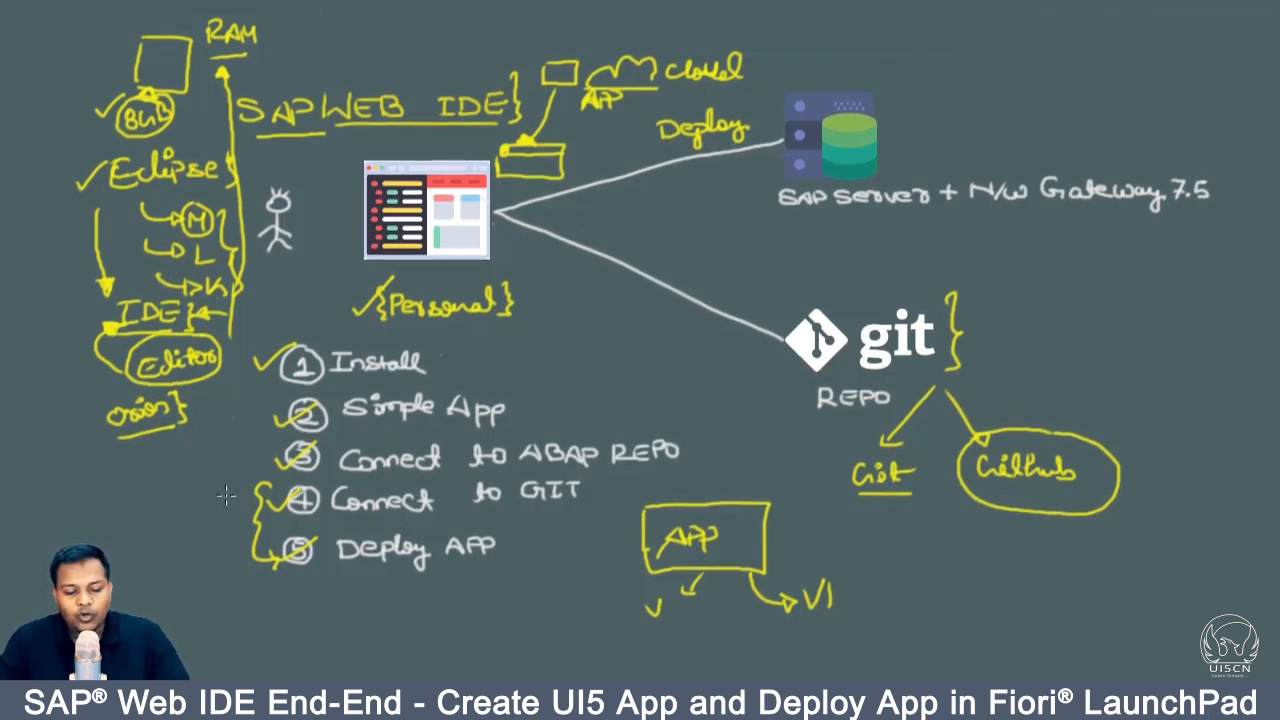
mouse_move(226, 494)
mouse_down()
mouse_move(233, 566)
mouse_move(234, 532)
mouse_up()
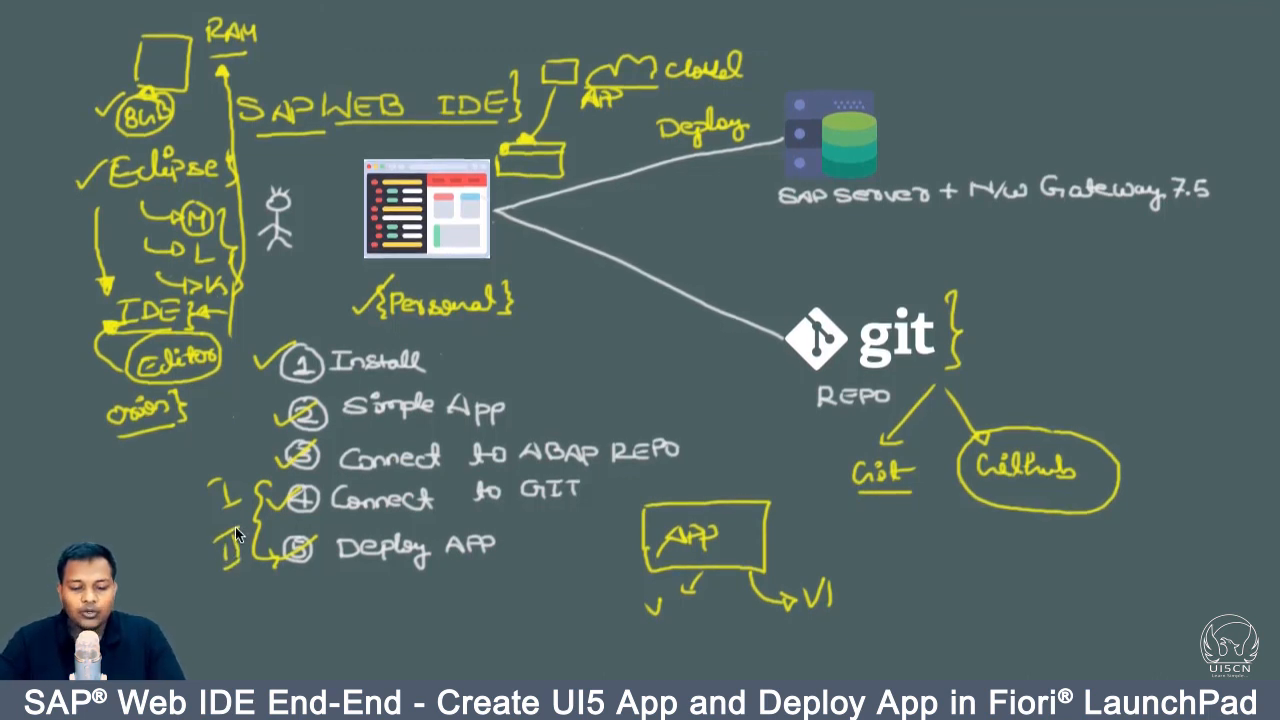
click(475, 700)
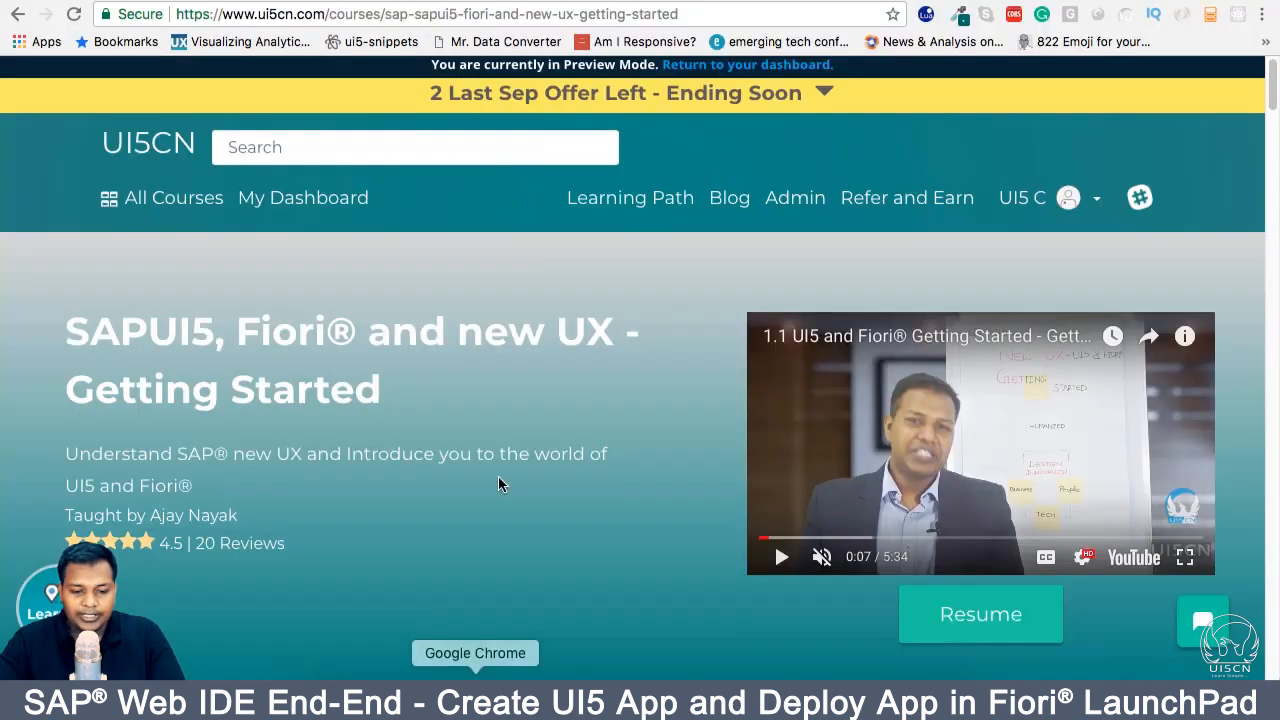
scroll(502, 465, down, 3)
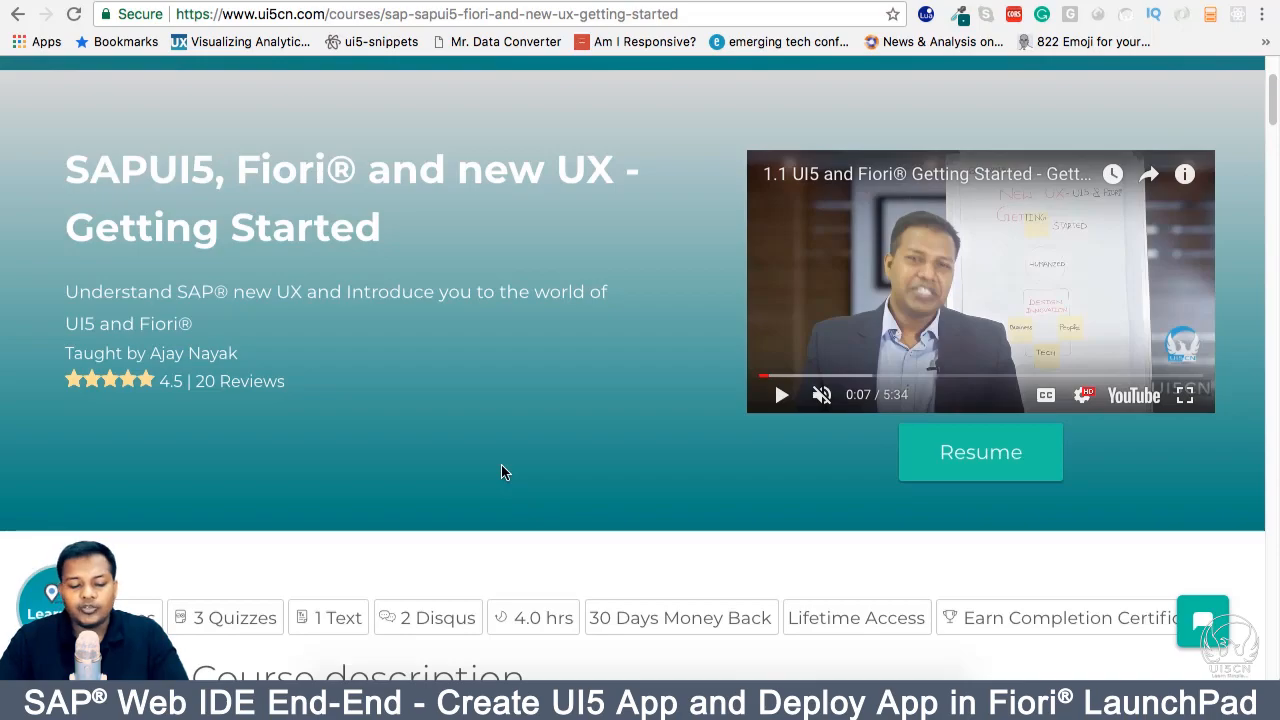
scroll(502, 468, down, 20)
scroll(503, 473, down, 15)
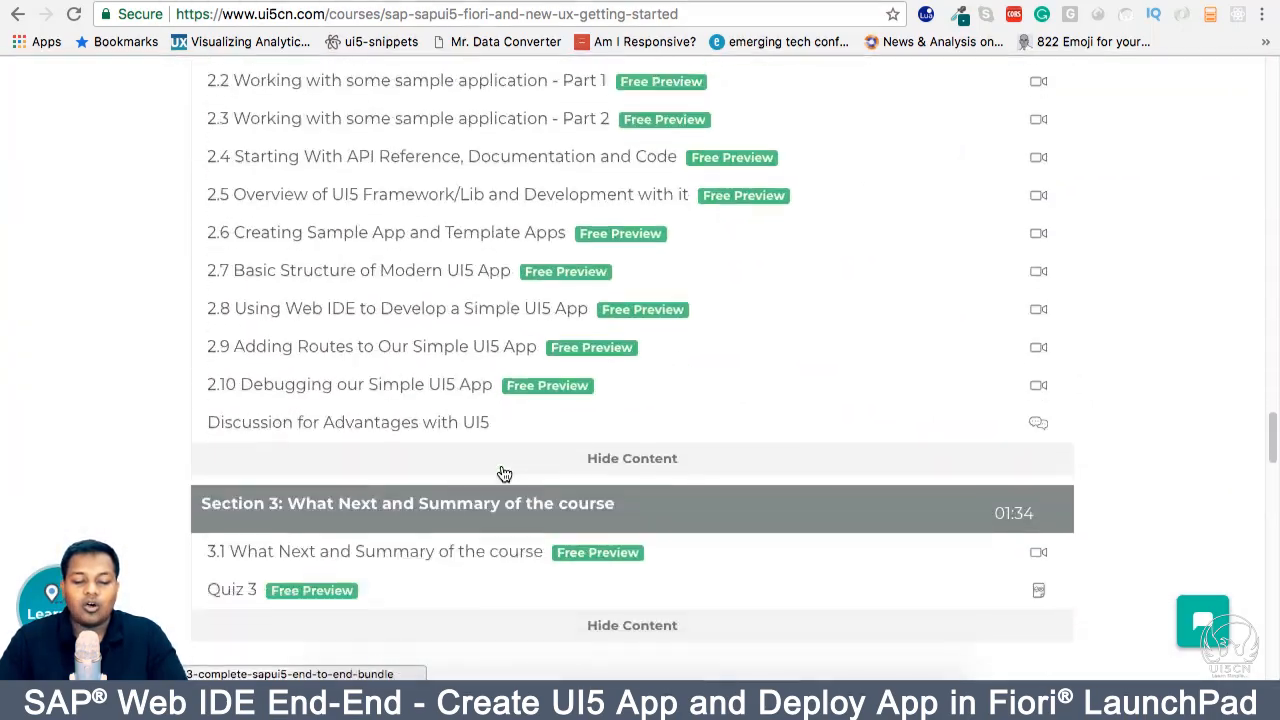
scroll(503, 473, up, 12)
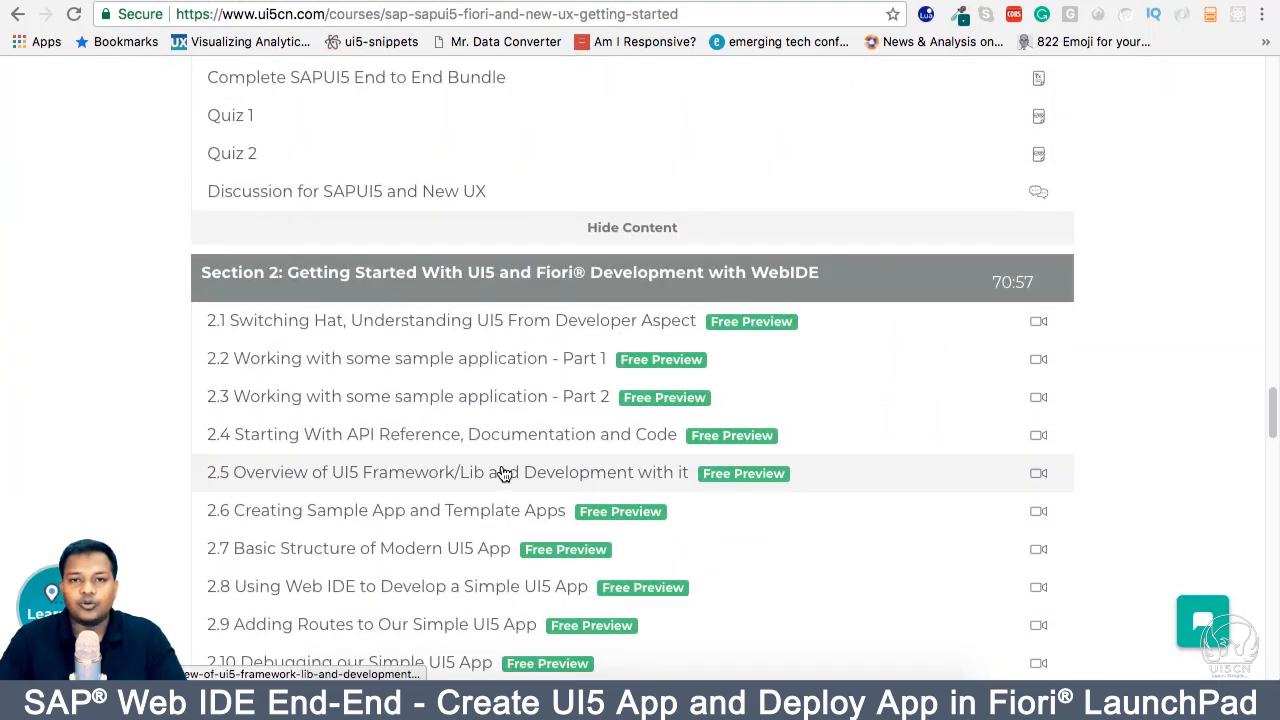
scroll(503, 473, up, 20)
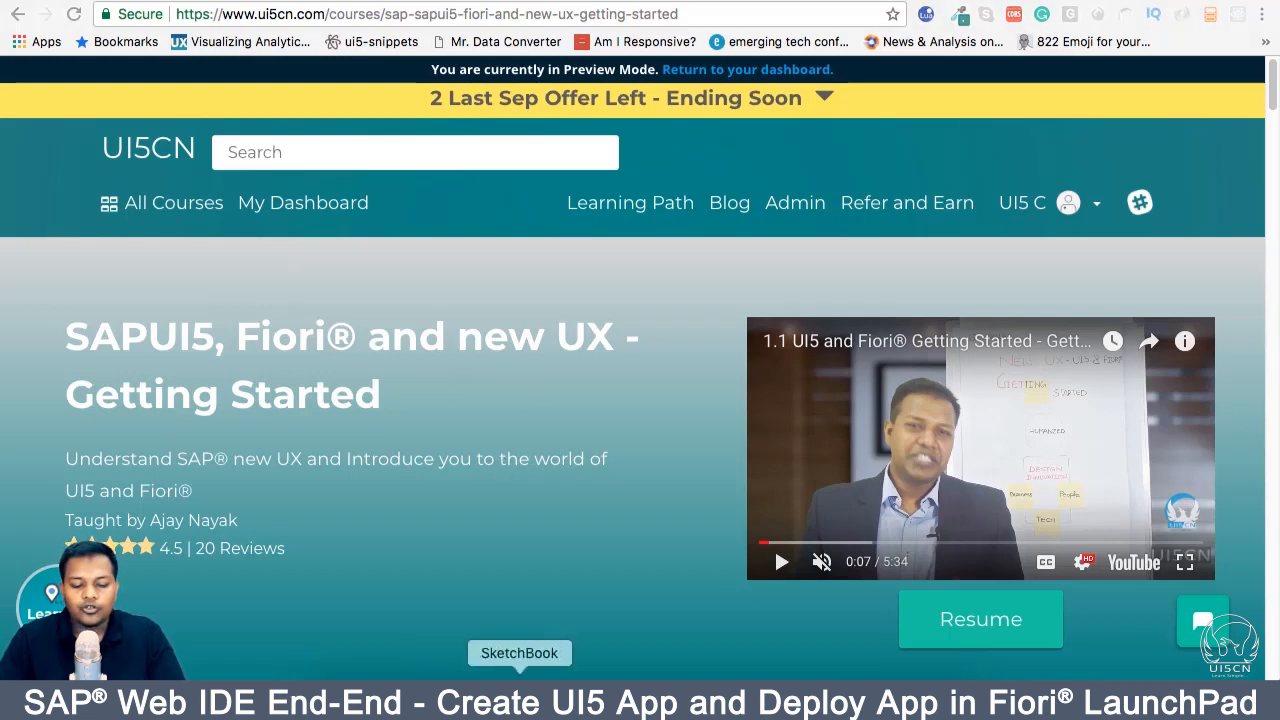
click(519, 690)
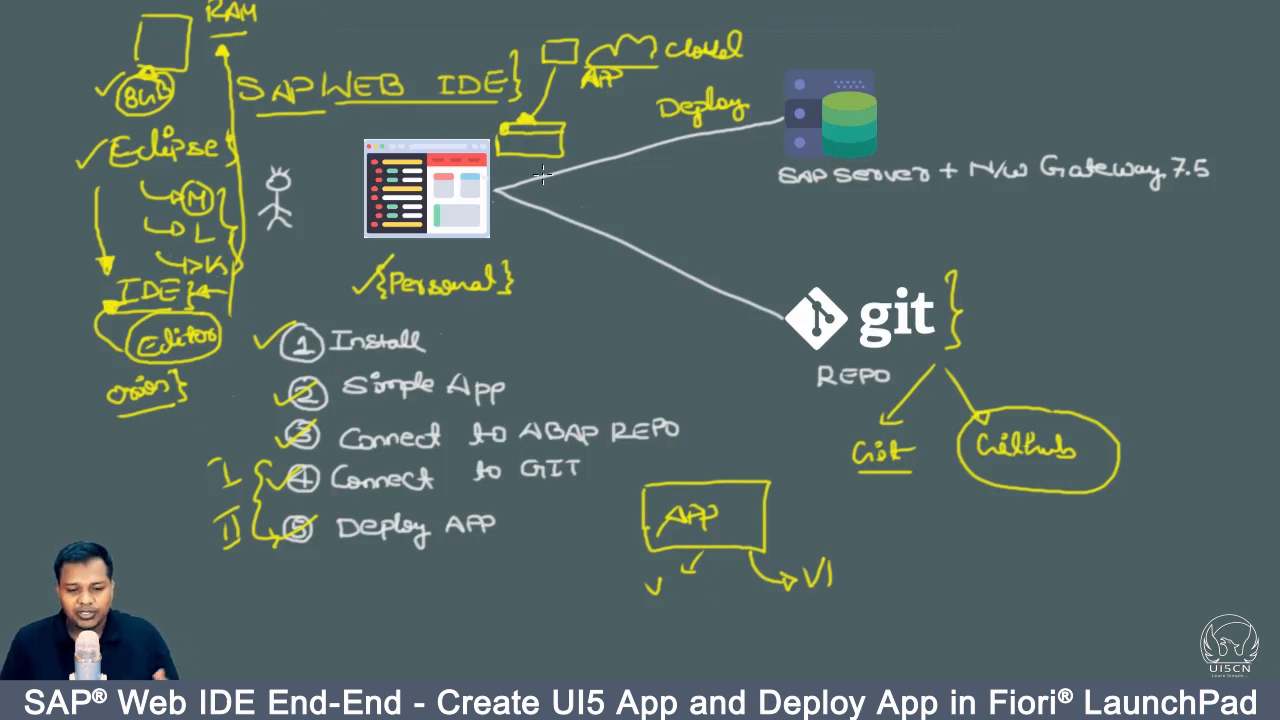
click(475, 694)
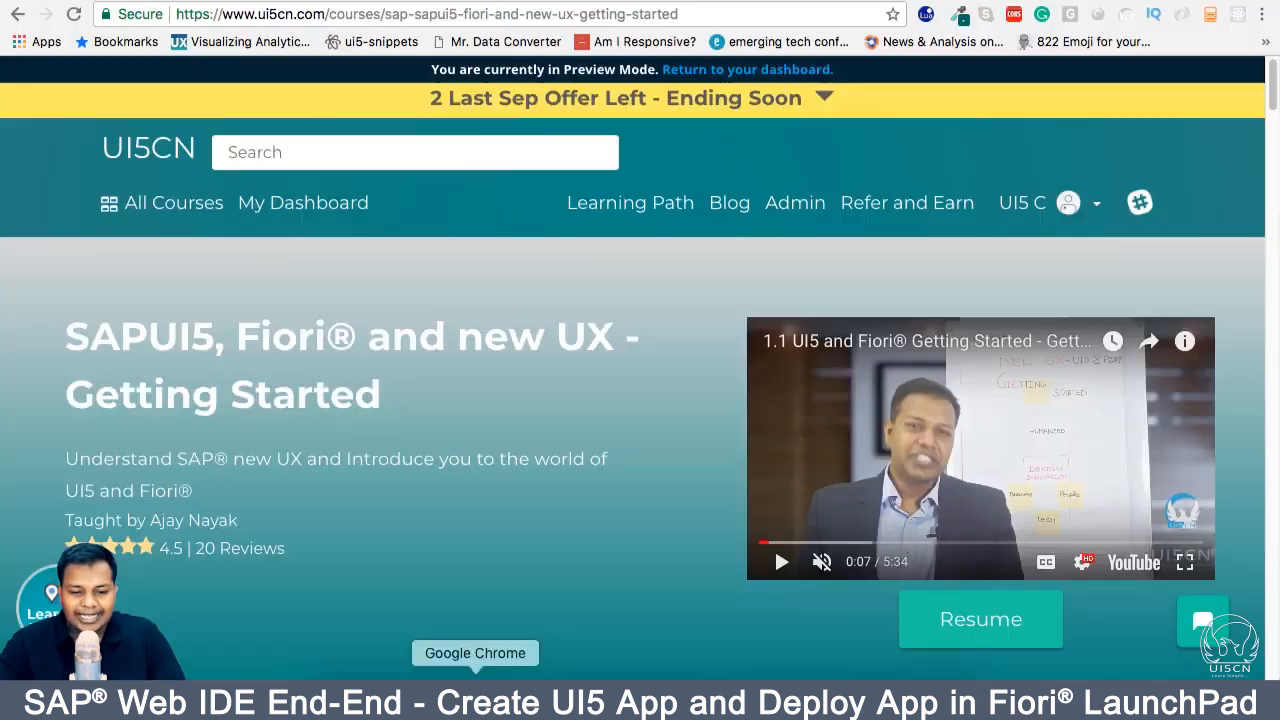
Step: Open the SAP® Web IDE Professional and Advanced course via All Courses > SAP®
mouse_move(200, 207)
mouse_move(197, 328)
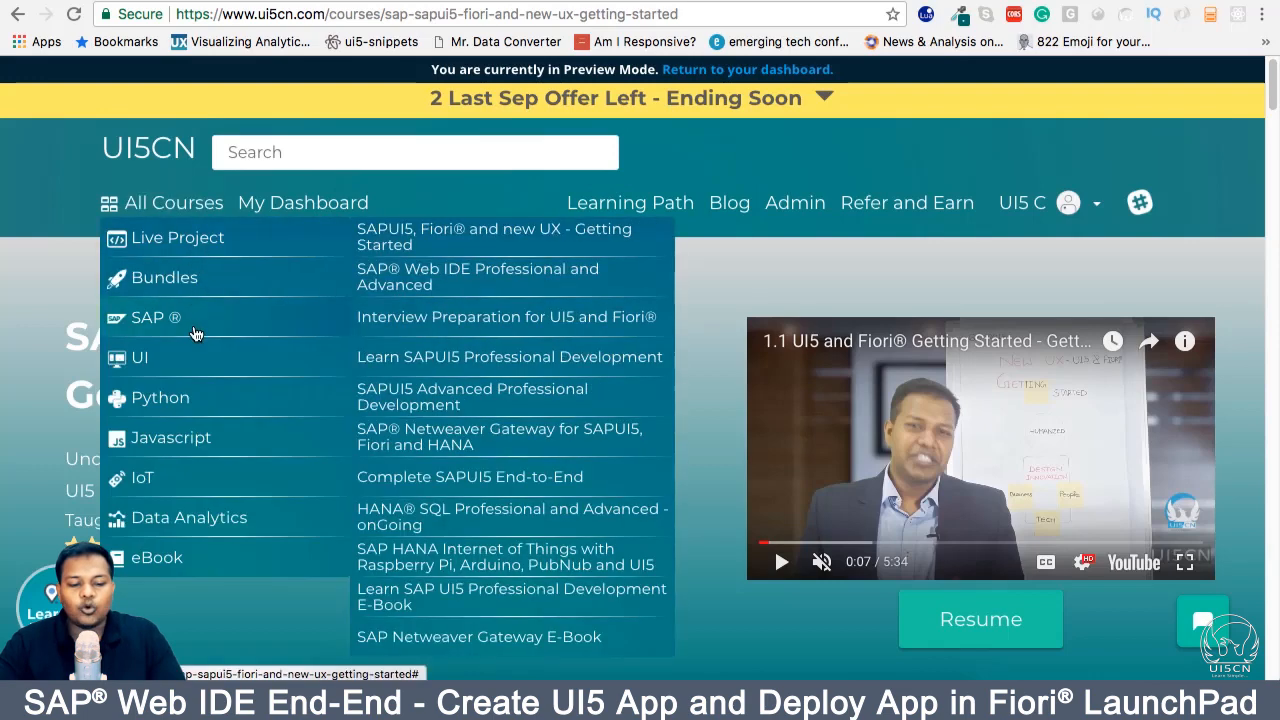
click(470, 285)
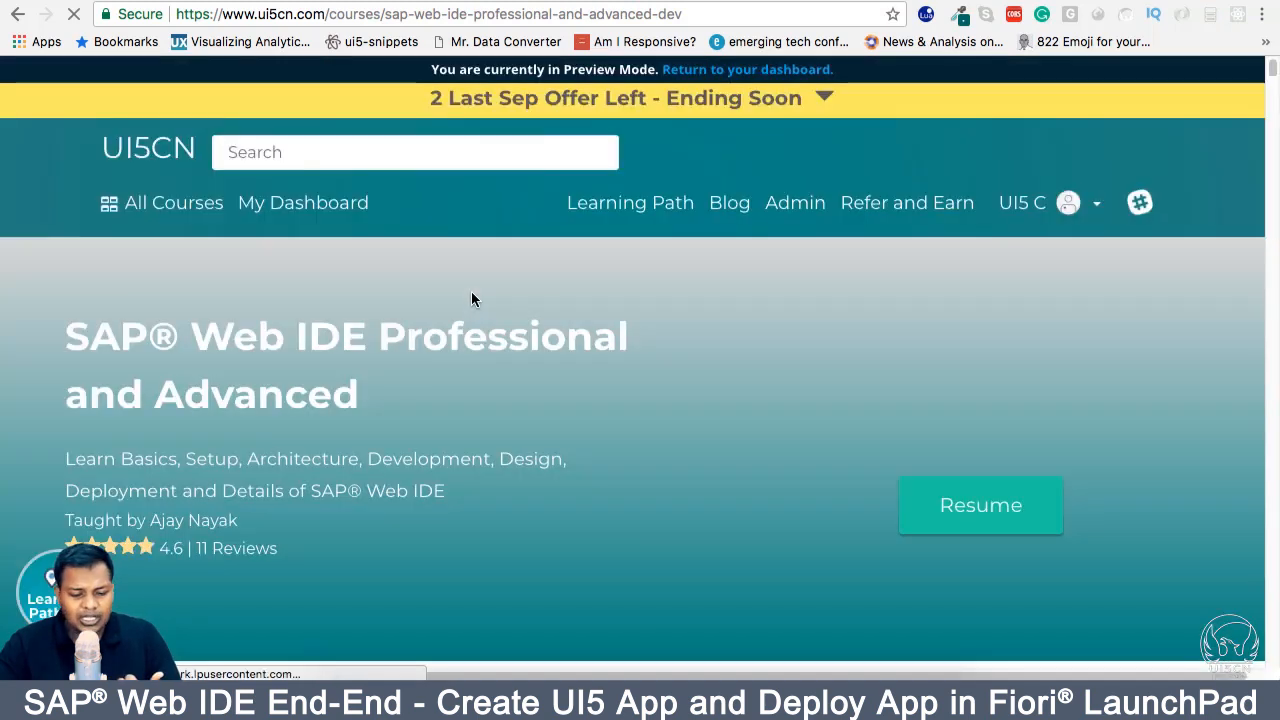
scroll(473, 299, down, 10)
scroll(473, 299, down, 15)
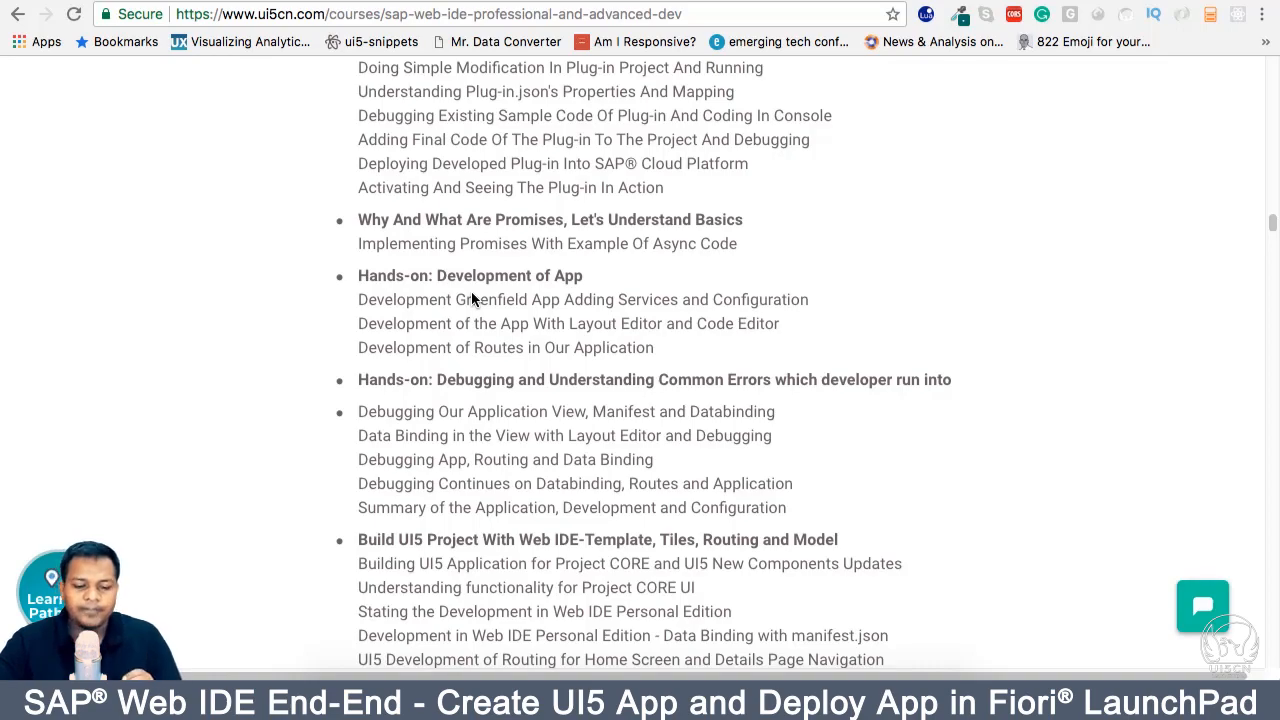
scroll(472, 298, down, 20)
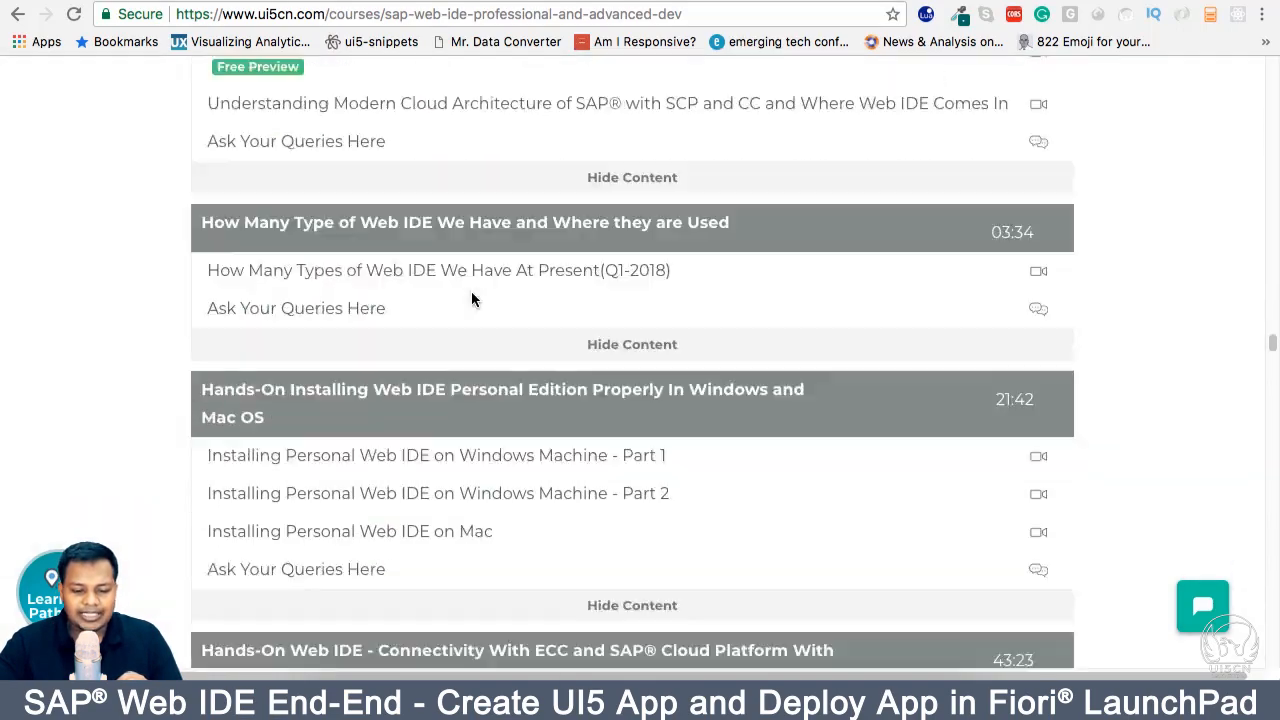
scroll(472, 298, down, 5)
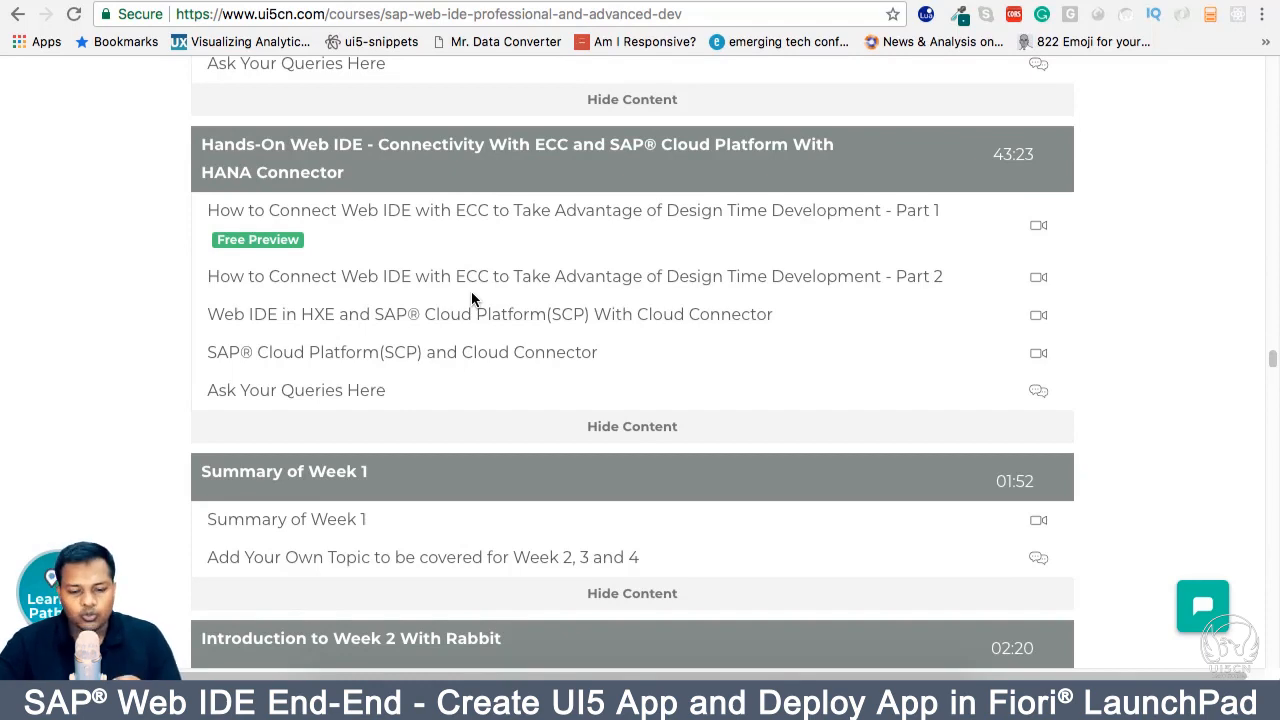
scroll(472, 298, up, 15)
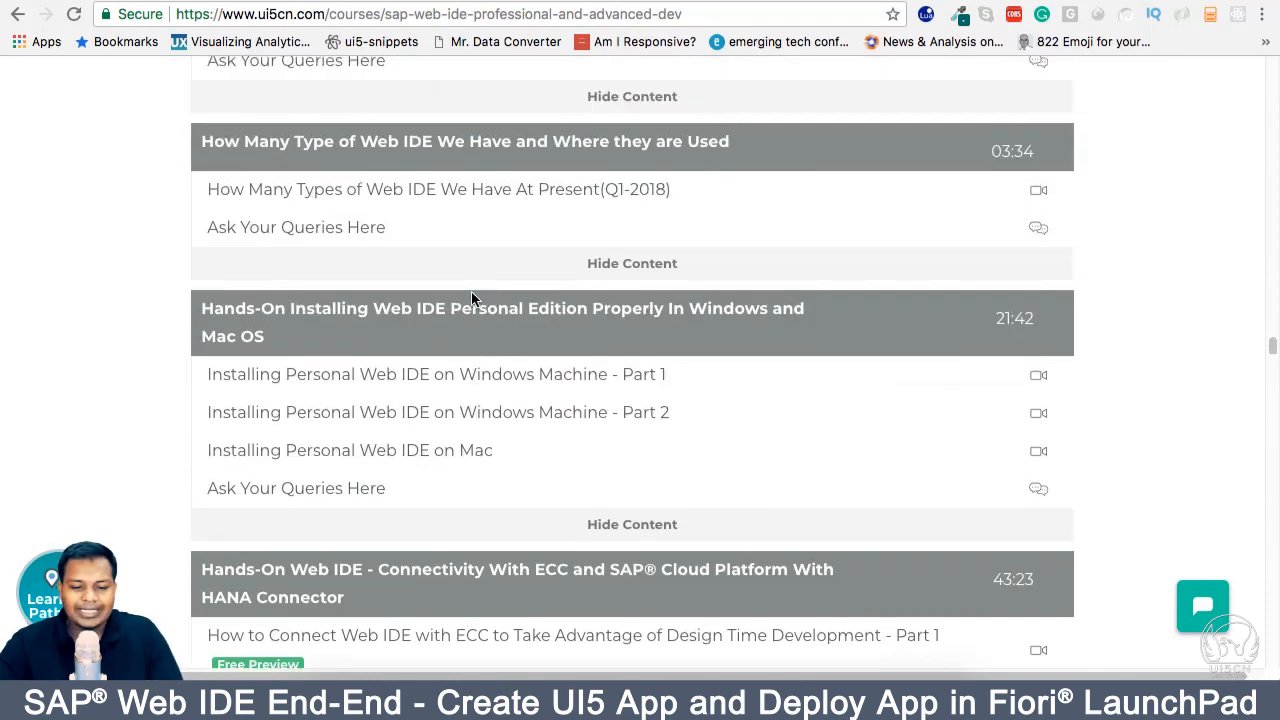